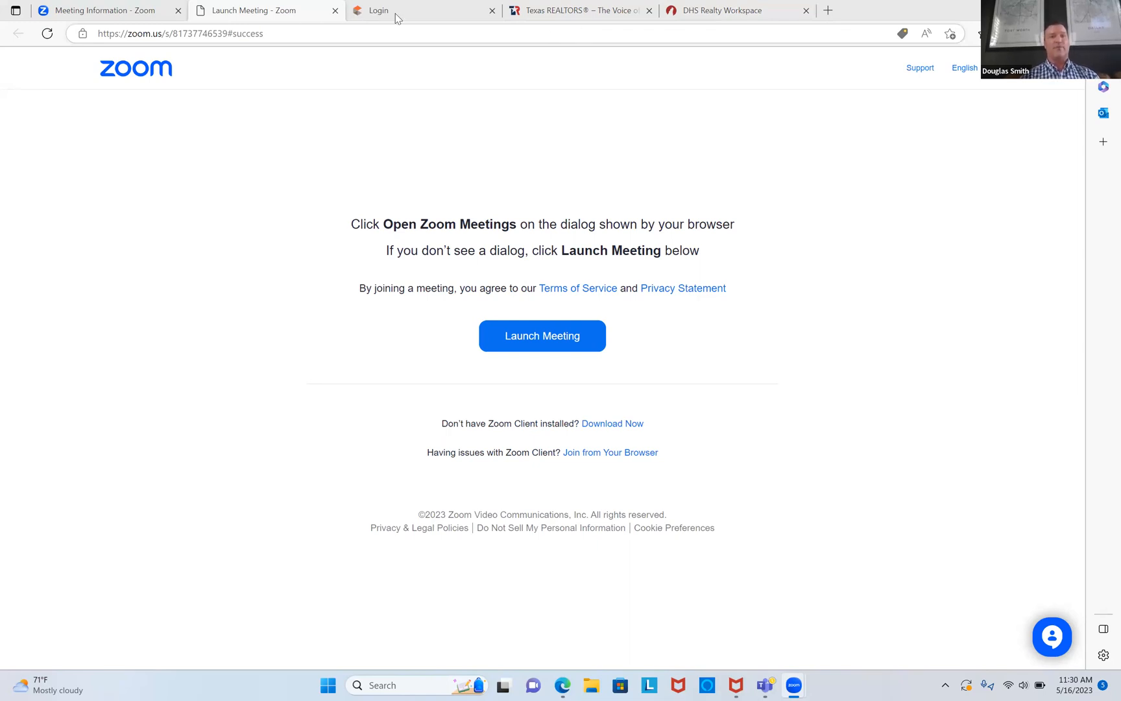
Step: Switch from the Zoom launch page to the NTREIS login tab
left_click(415, 13)
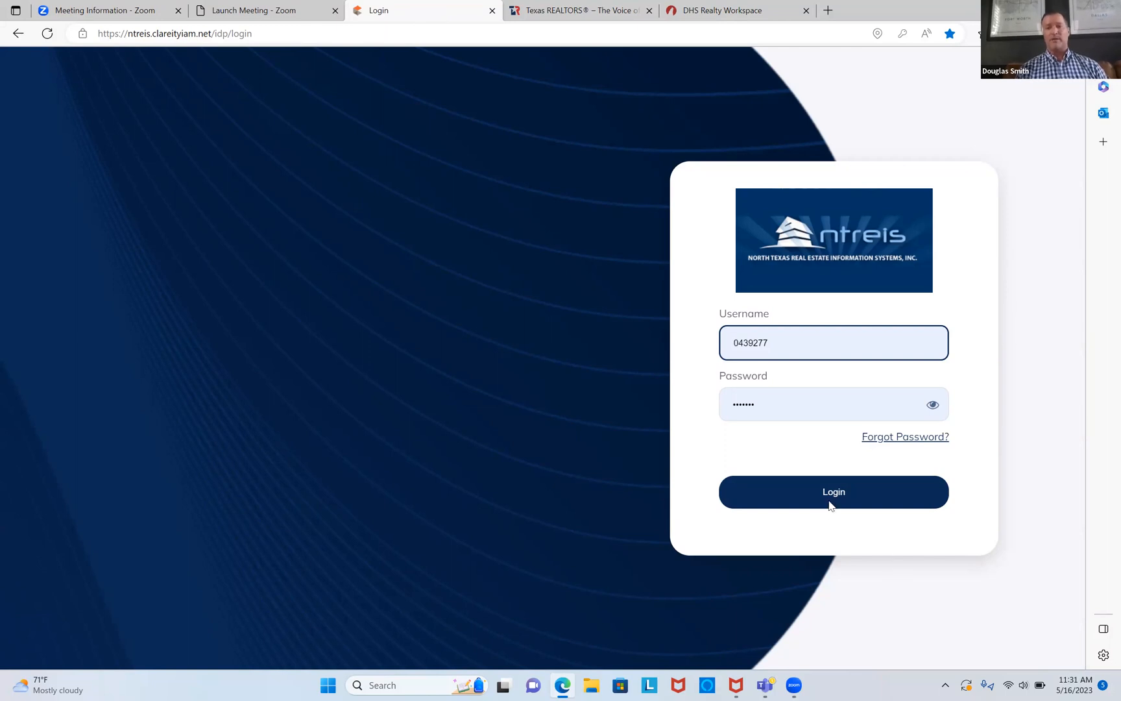
Step: Go to the Matrix site address, sign in with the filled-in credentials, and launch Matrix
left_click(522, 29)
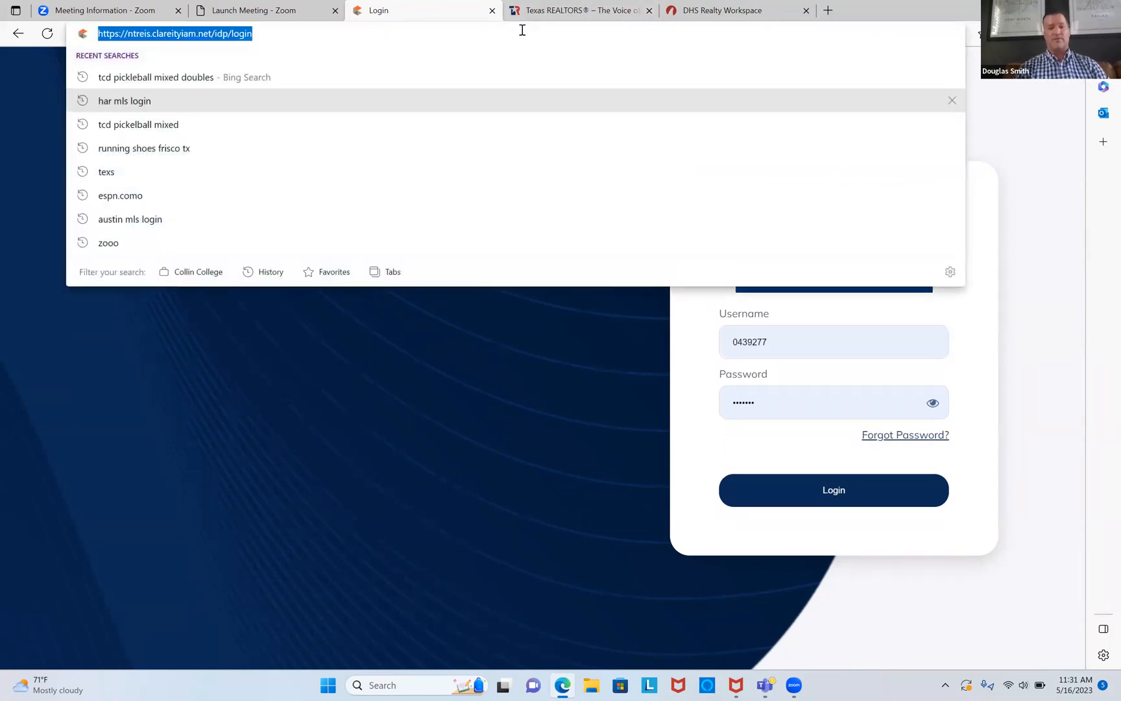
type("matrix.ntreis.net")
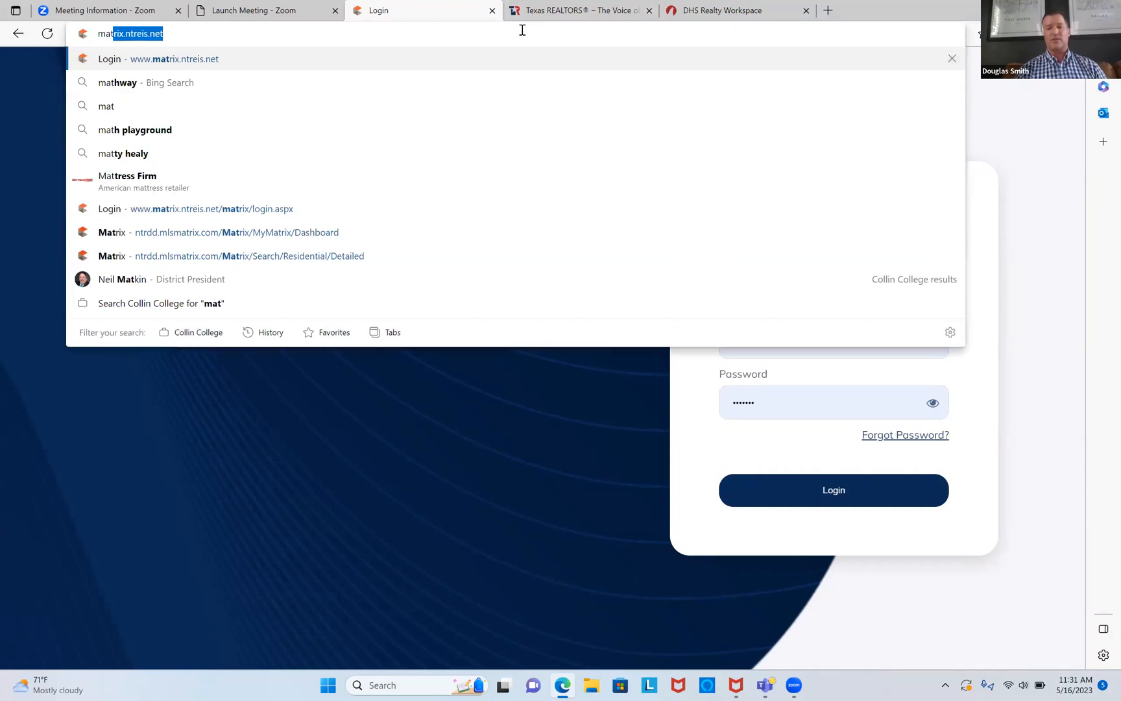
key("Return")
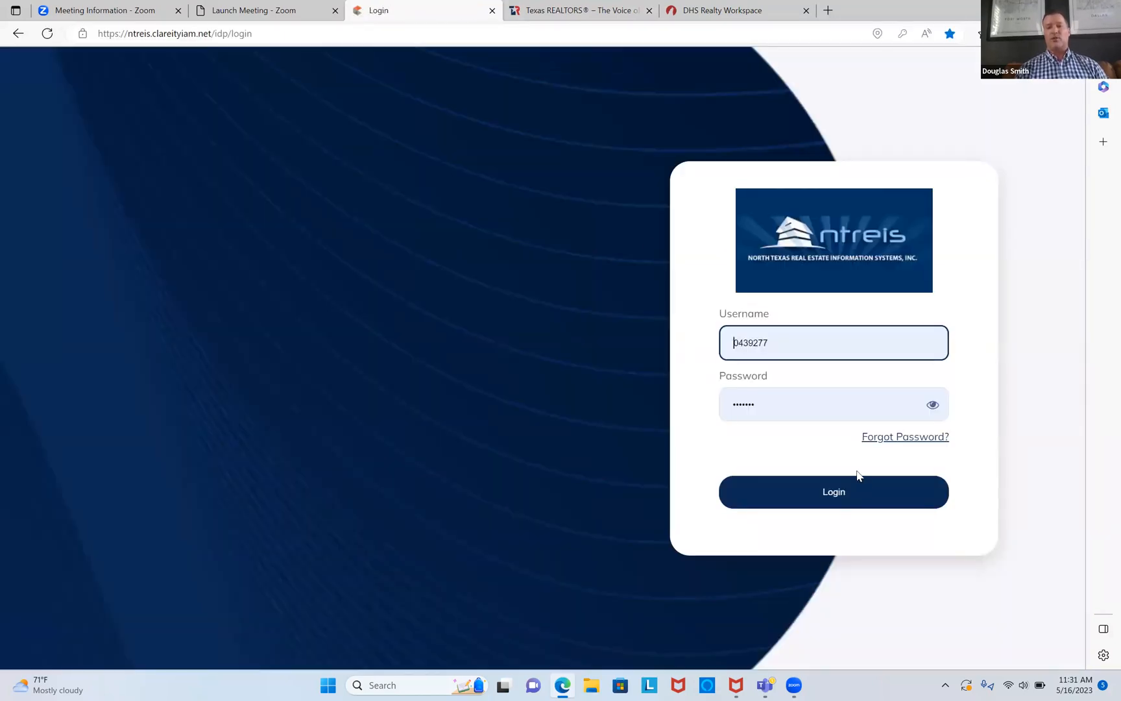
left_click(862, 488)
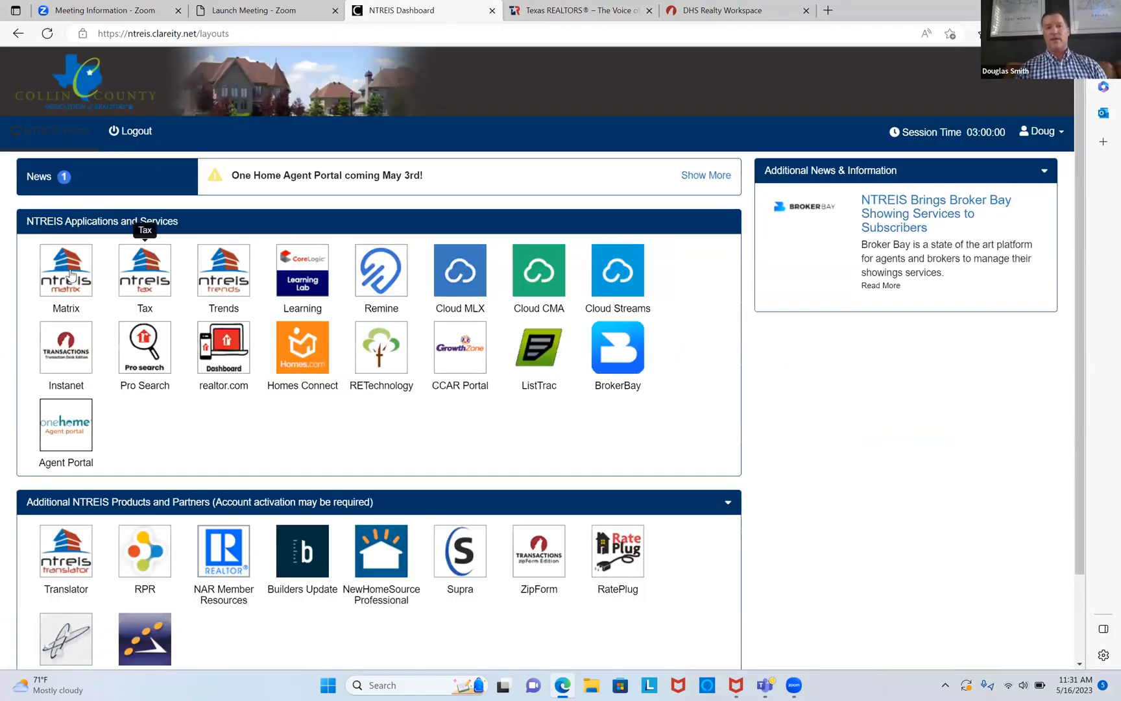
left_click(73, 278)
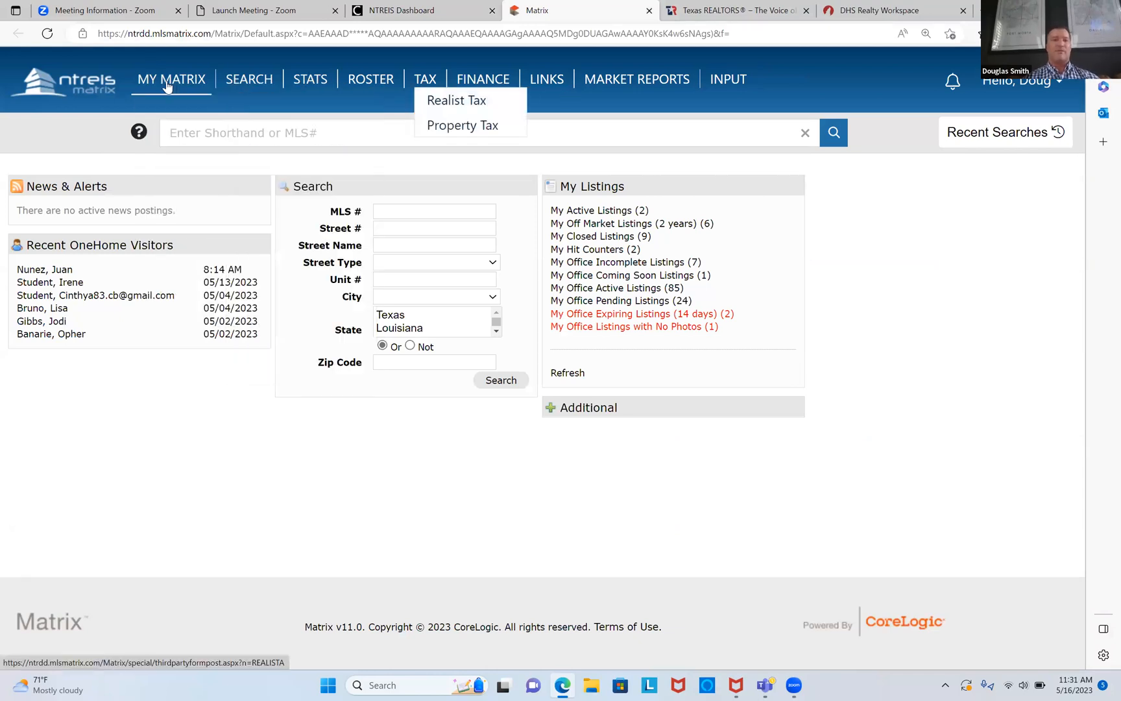
Step: Return to and reload the Matrix home dashboard
left_click(173, 107)
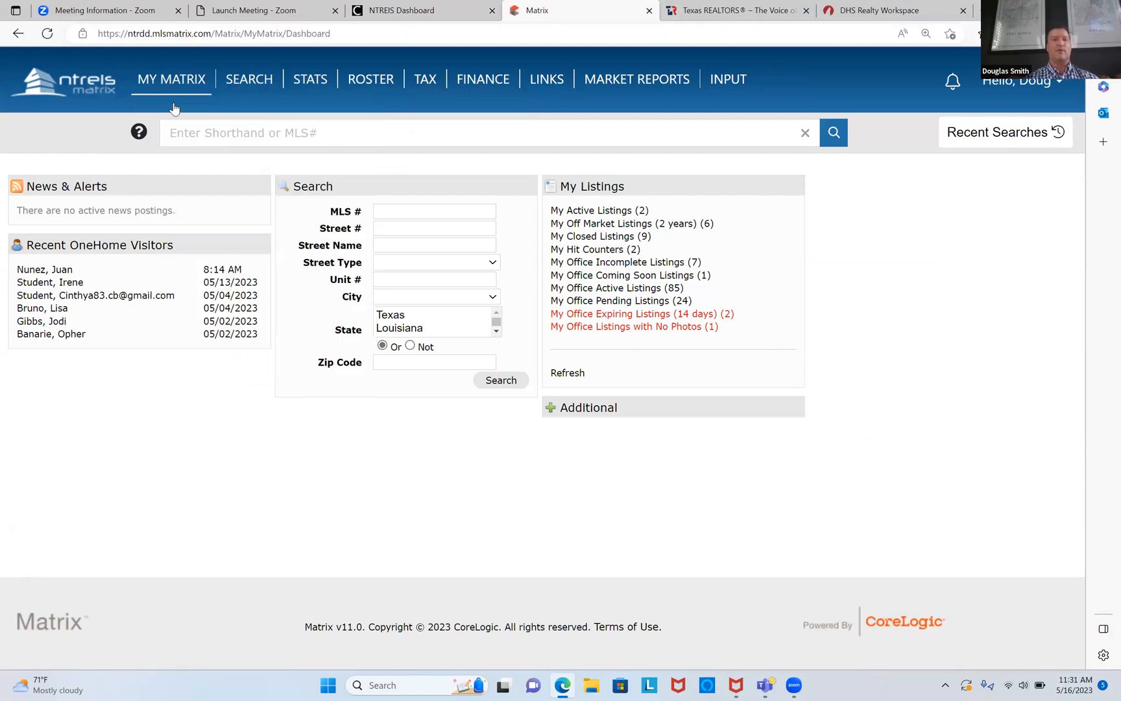
mouse_move(172, 81)
left_click(181, 103)
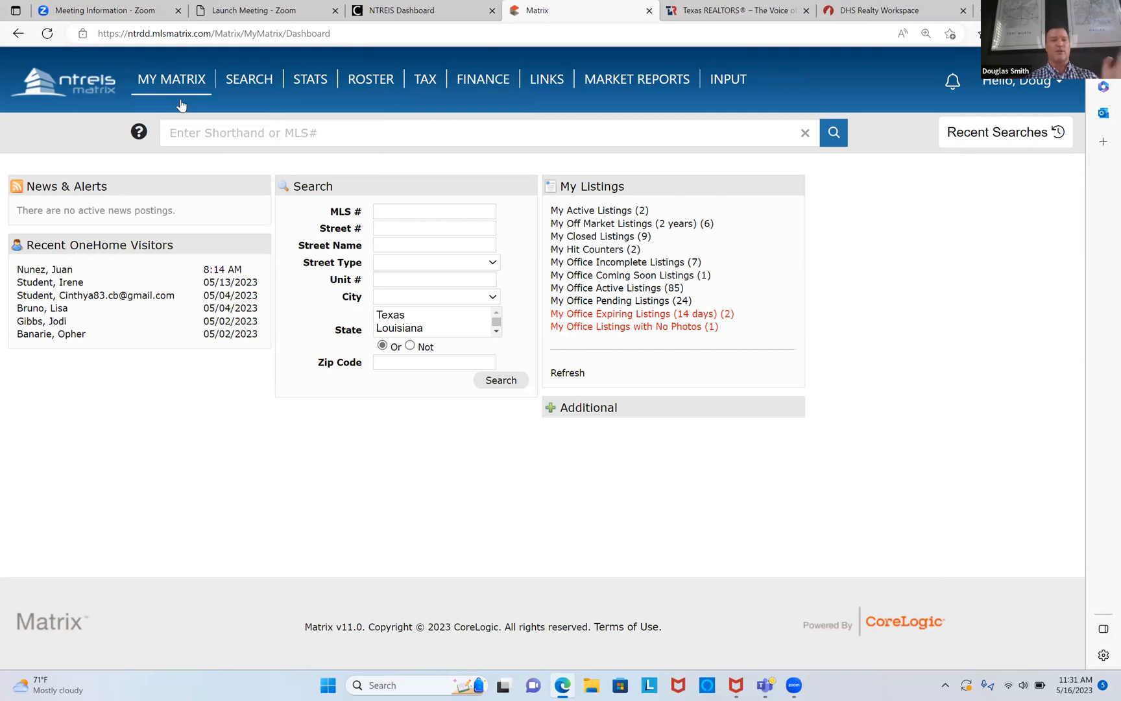
left_click(184, 102)
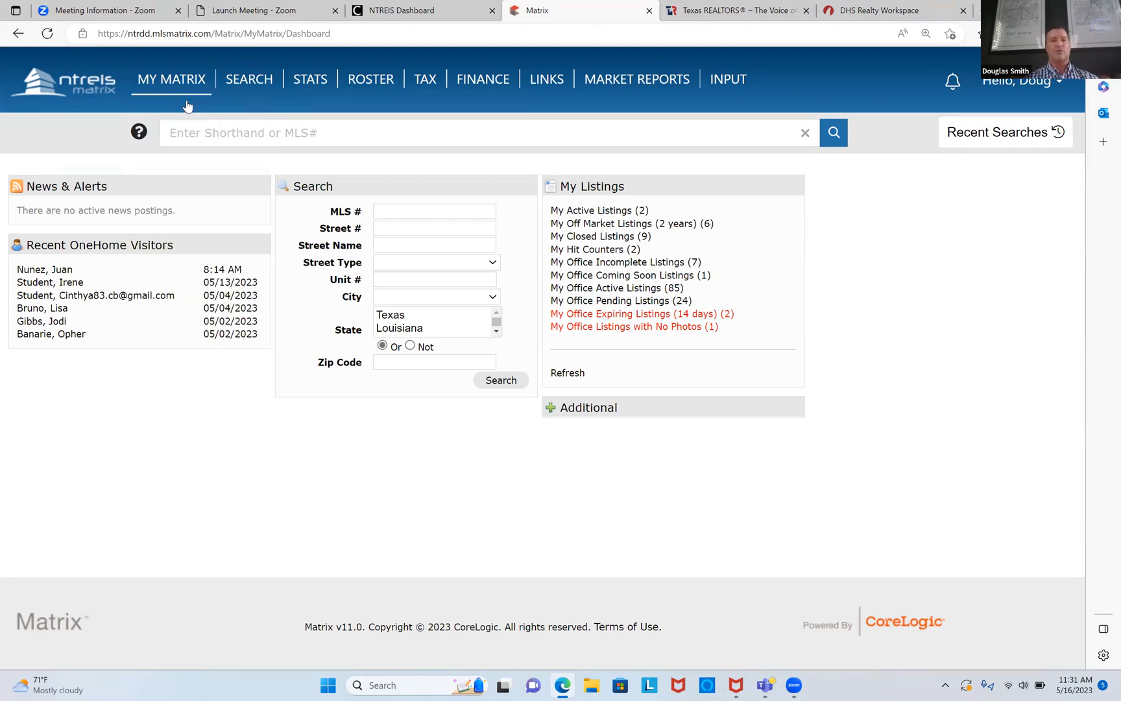
Step: Open the Detailed search for Residential Lease from the Search menu
mouse_move(249, 83)
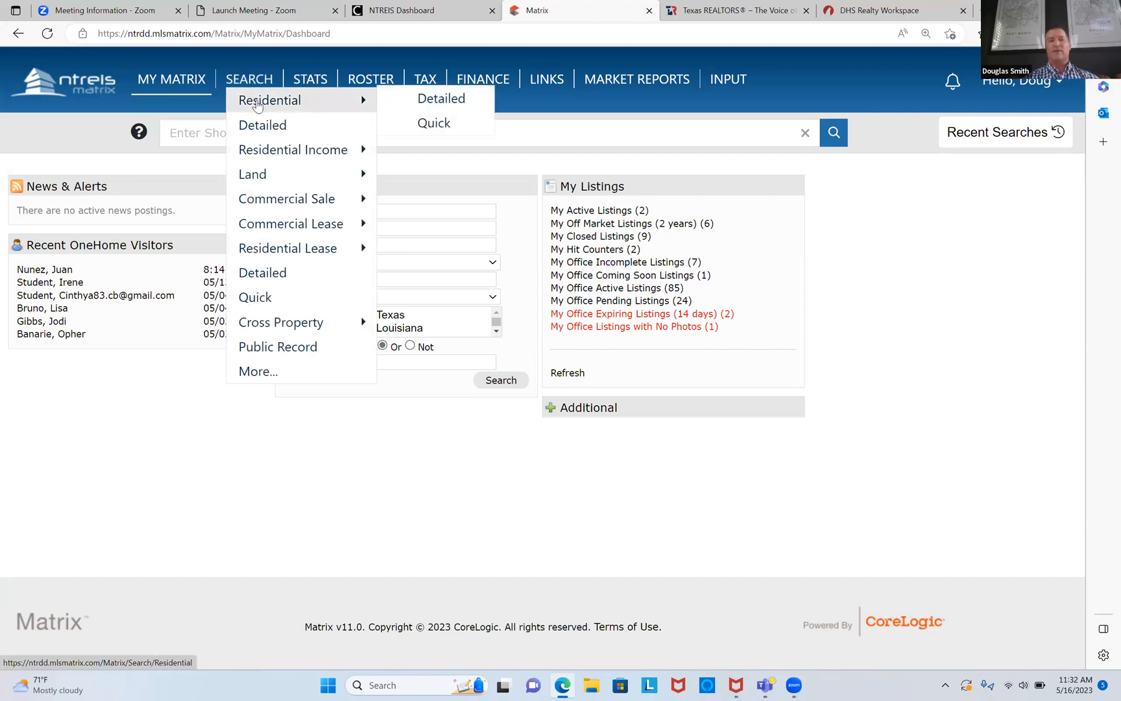
mouse_move(265, 152)
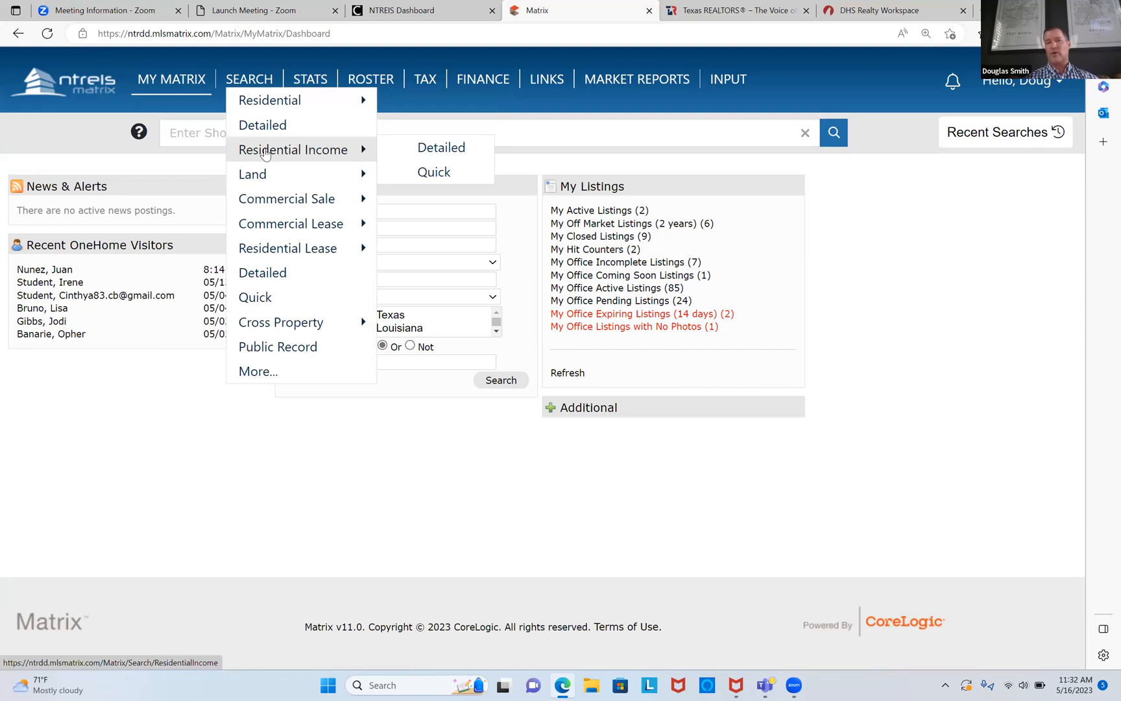
mouse_move(281, 253)
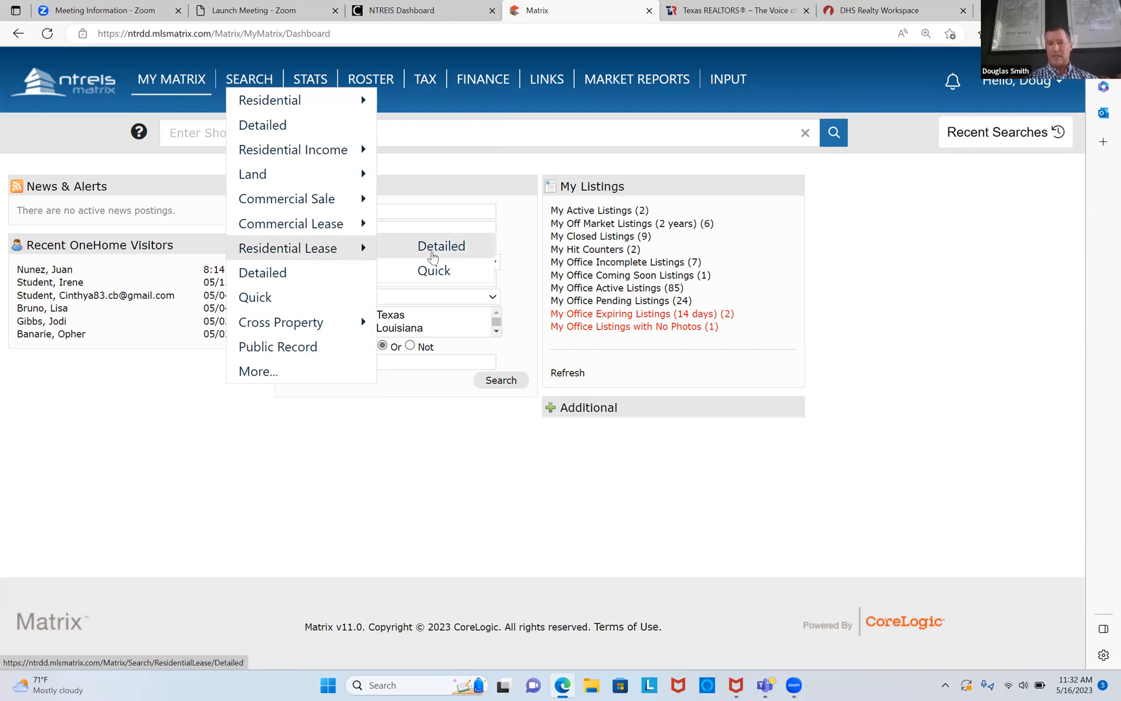
left_click(432, 250)
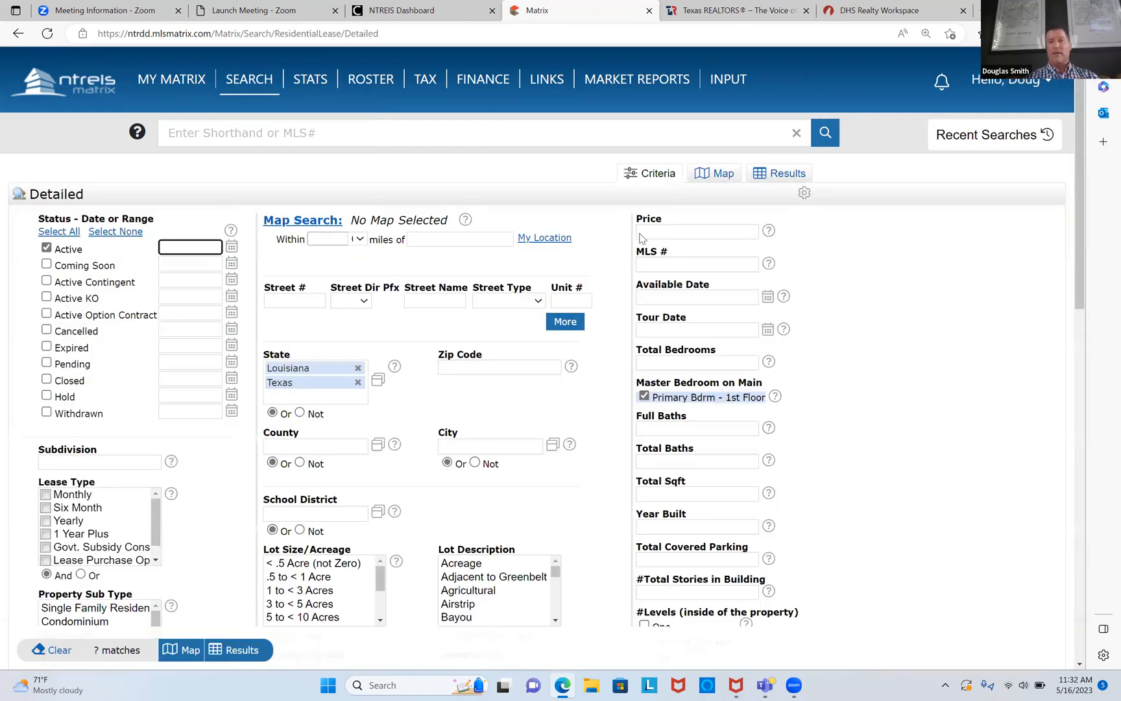
Step: Search leases priced 0-3000 in Forney with 4+ bedrooms and show the 30 results
left_click(659, 233)
type("0-3000")
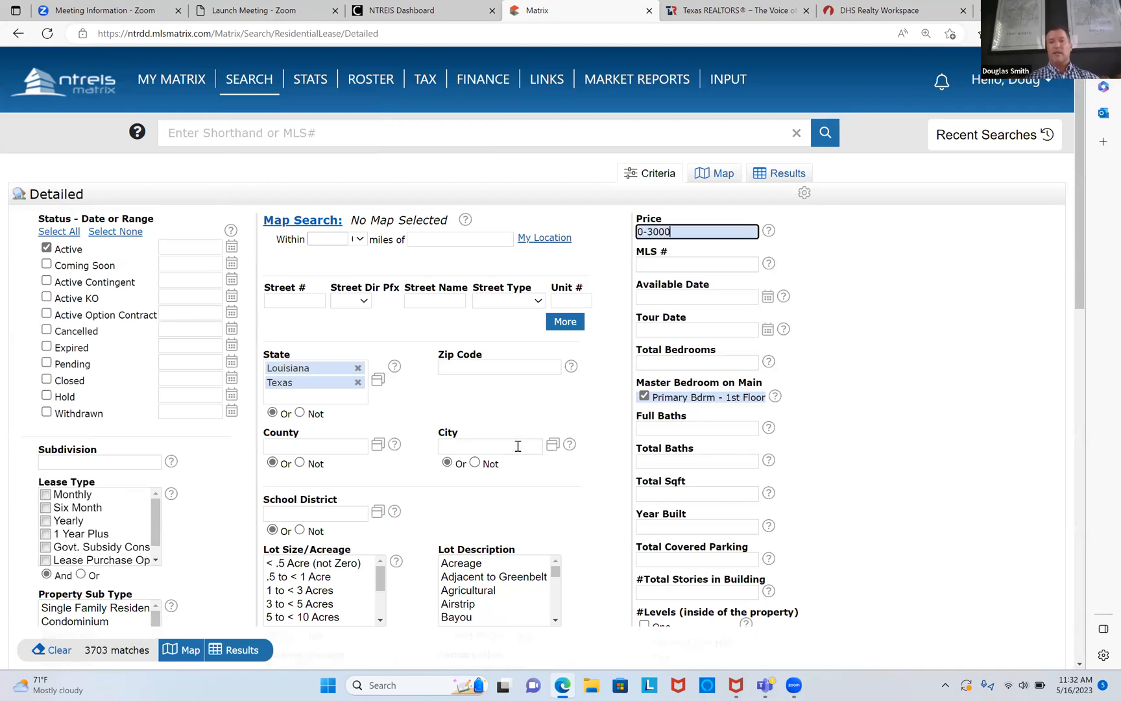
left_click(518, 447)
type("forney")
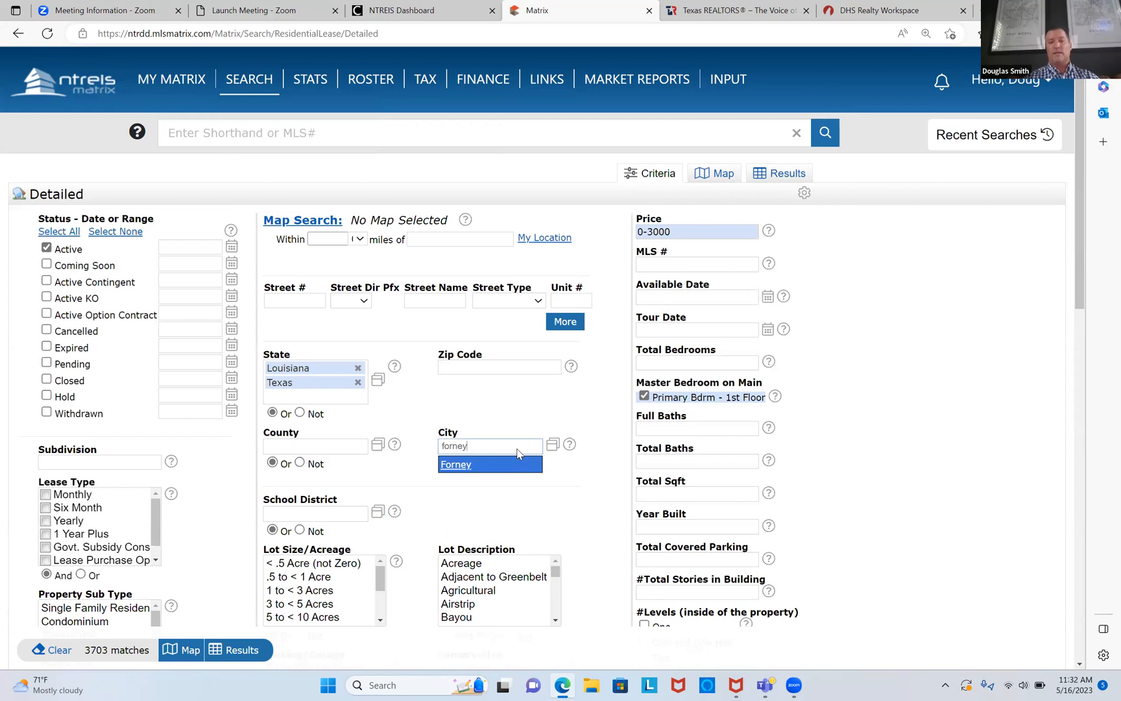
left_click(466, 464)
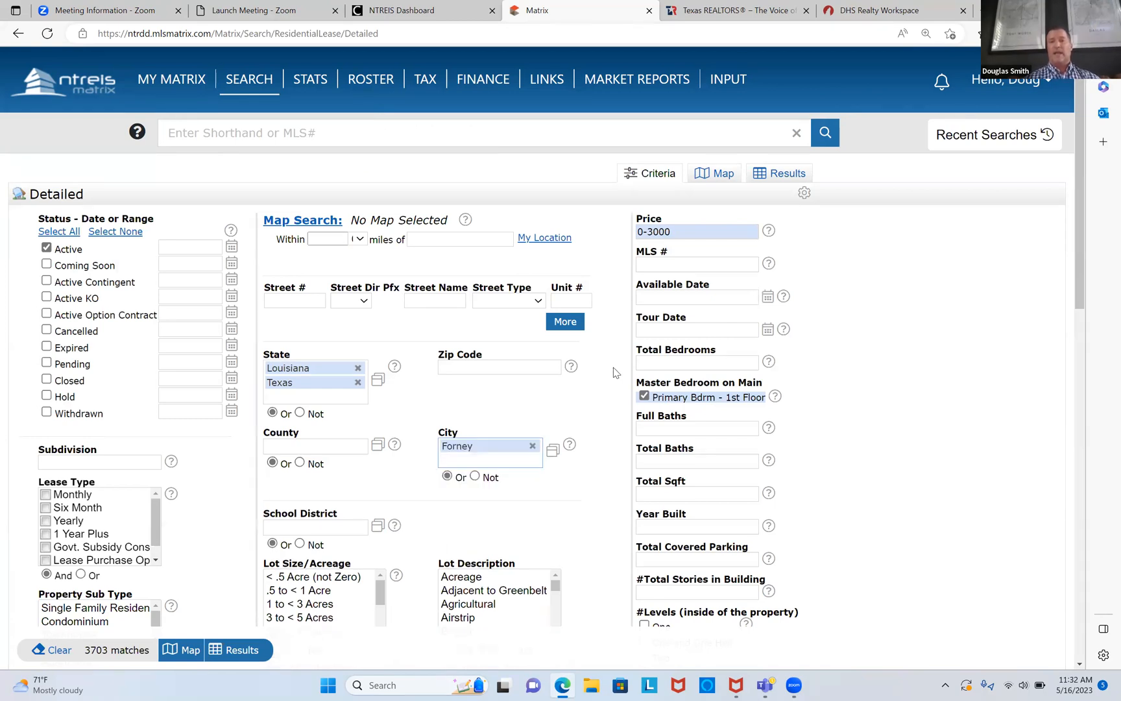
left_click(669, 362)
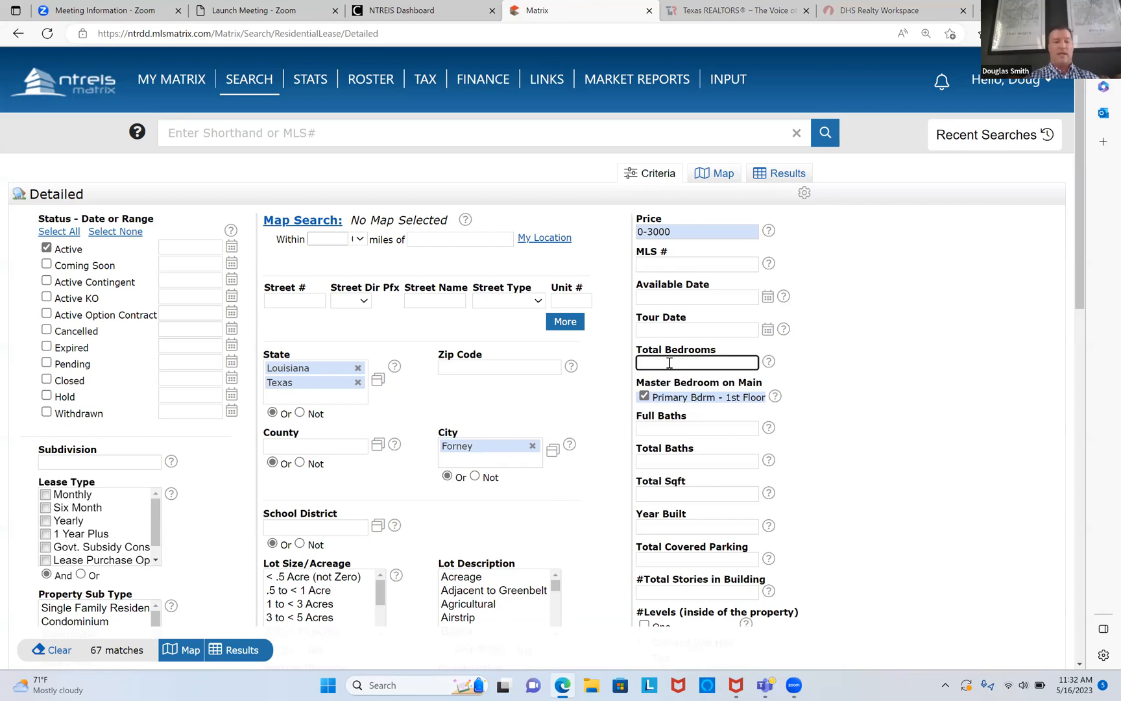
type("4+")
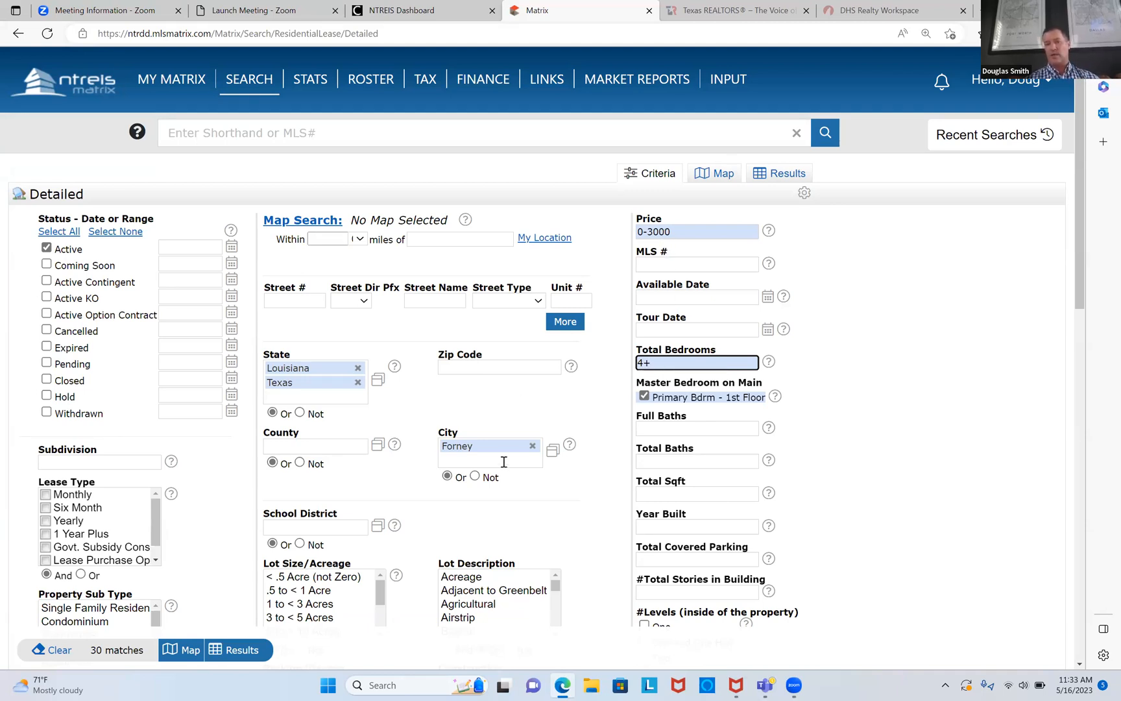
left_click(99, 650)
scroll(102, 593, "down", 2)
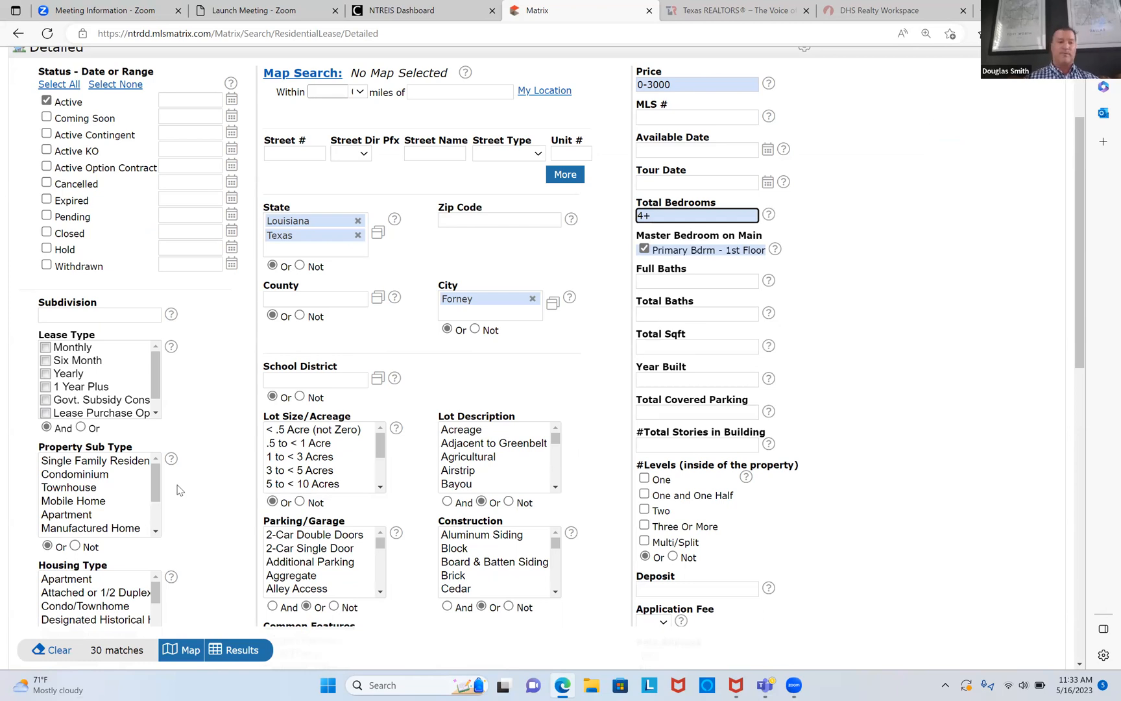
left_click(120, 461)
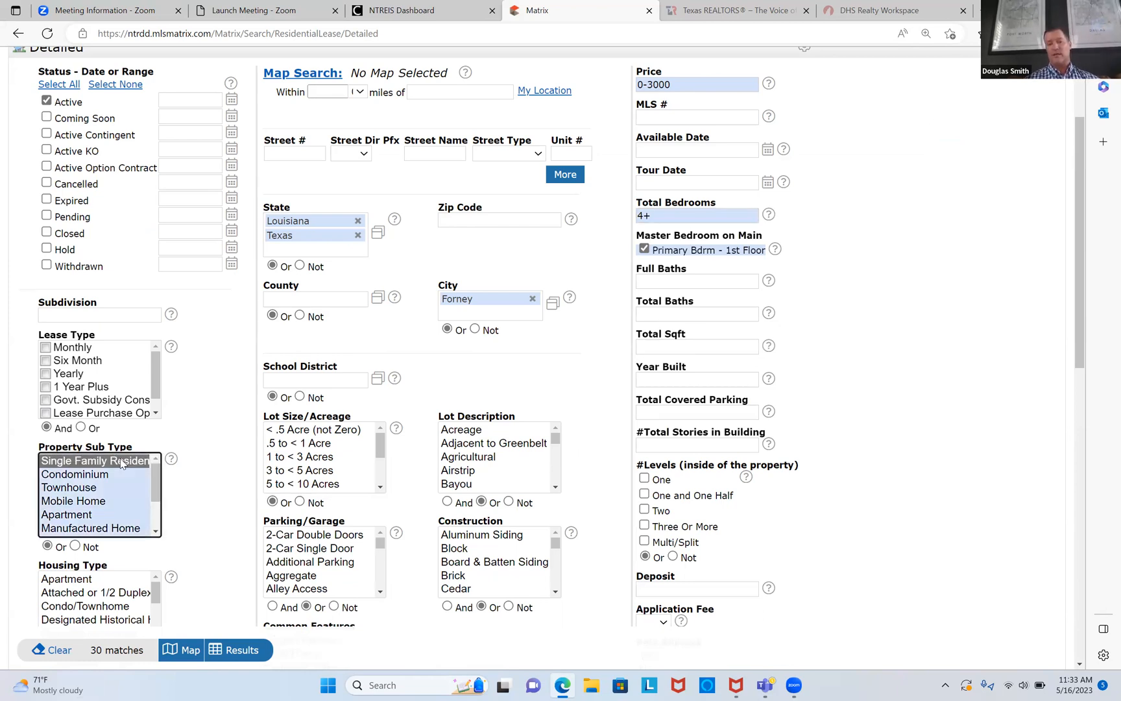
left_click(243, 649)
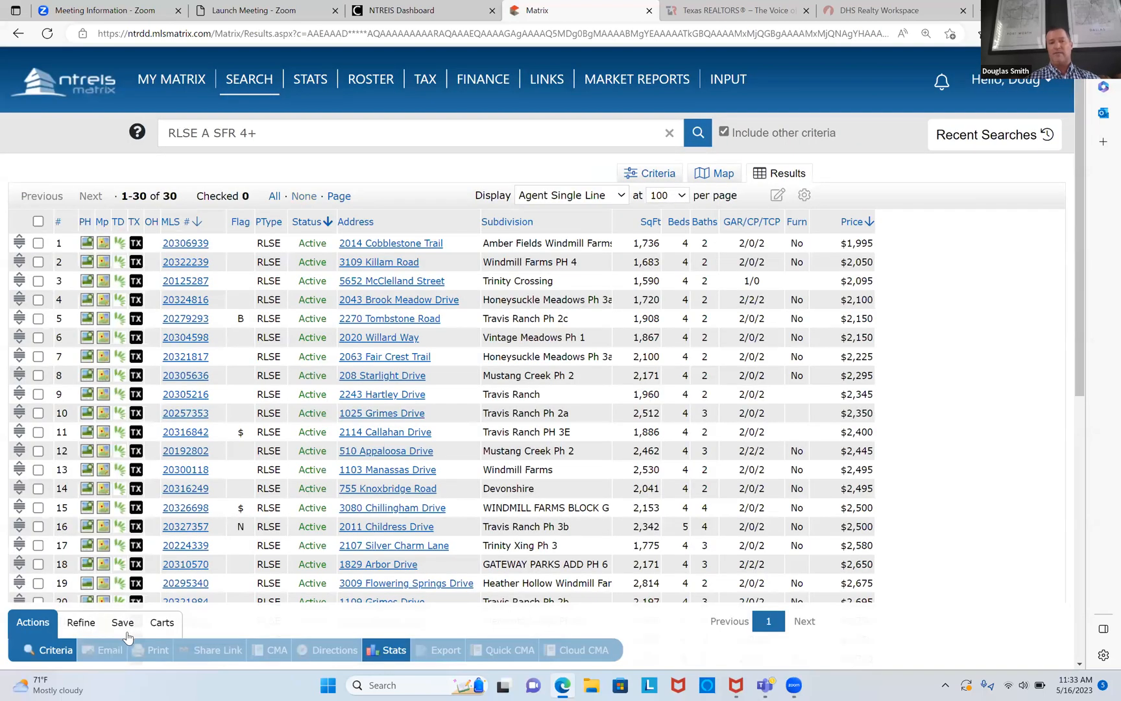
Step: Start a new auto email for the lease search and create a new contact with name and e-mail
left_click(123, 623)
left_click(182, 652)
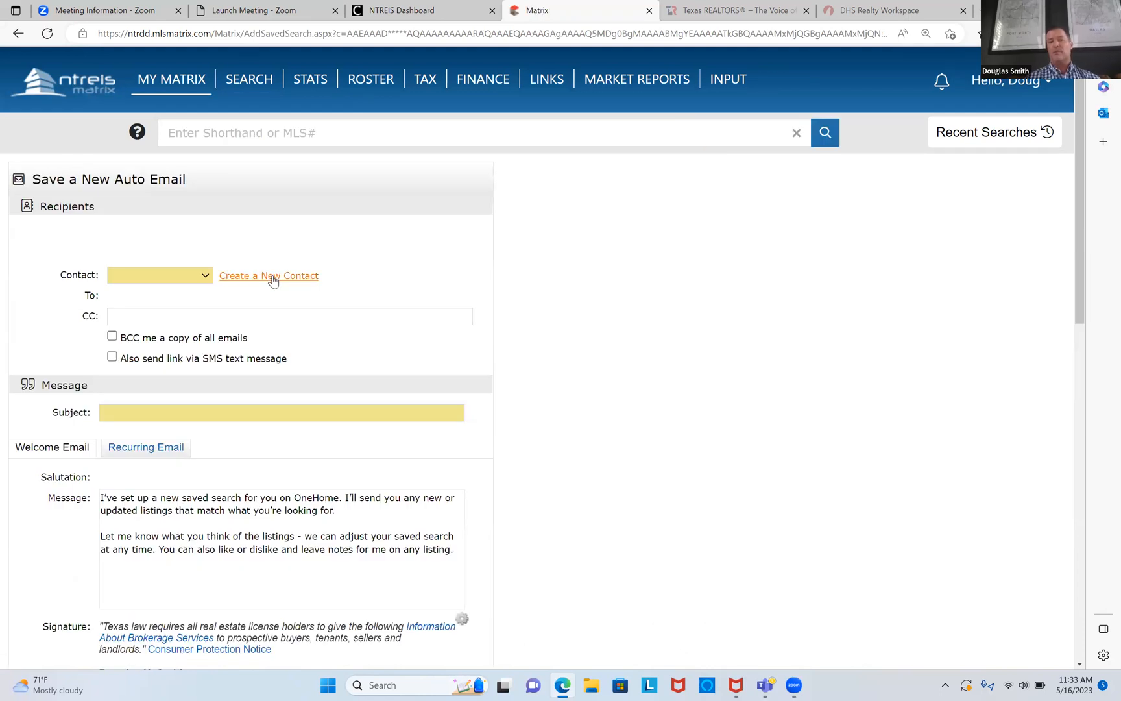
left_click(273, 278)
left_click(428, 179)
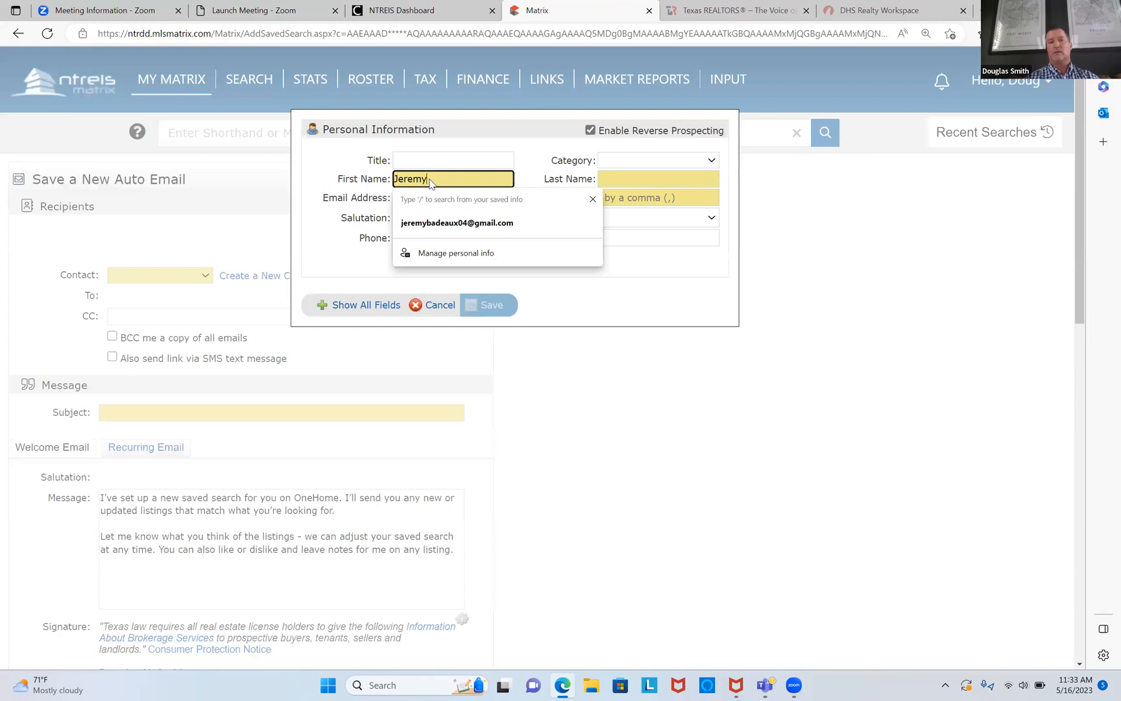
key("Tab")
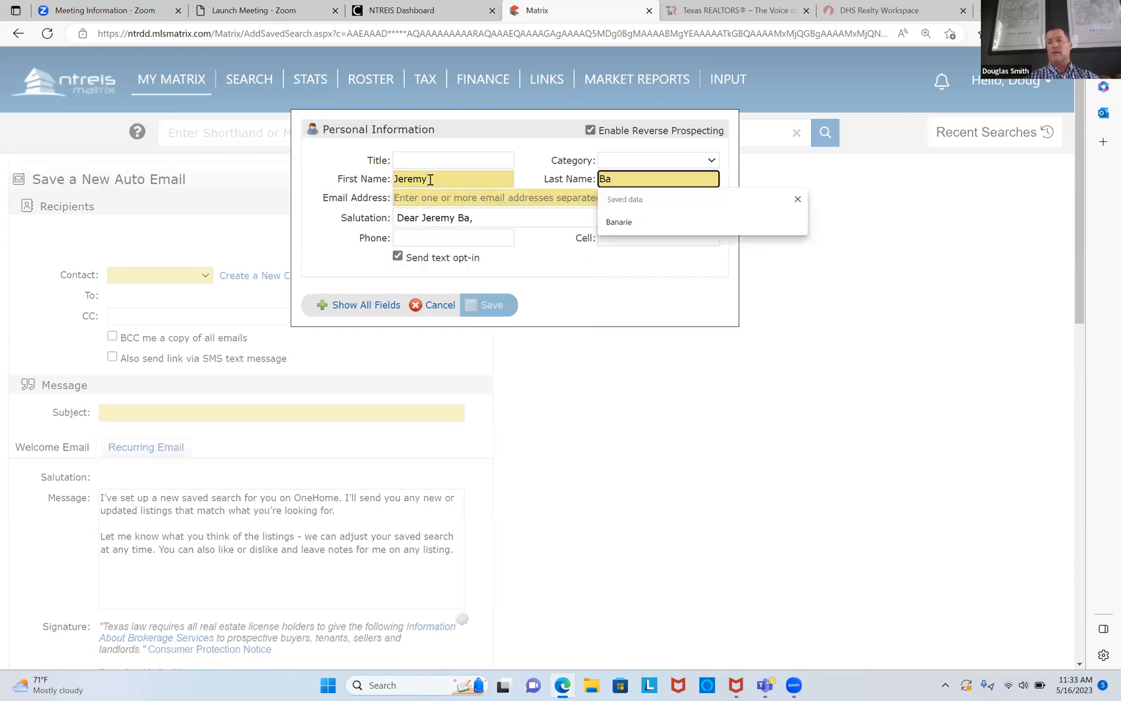
key("Tab")
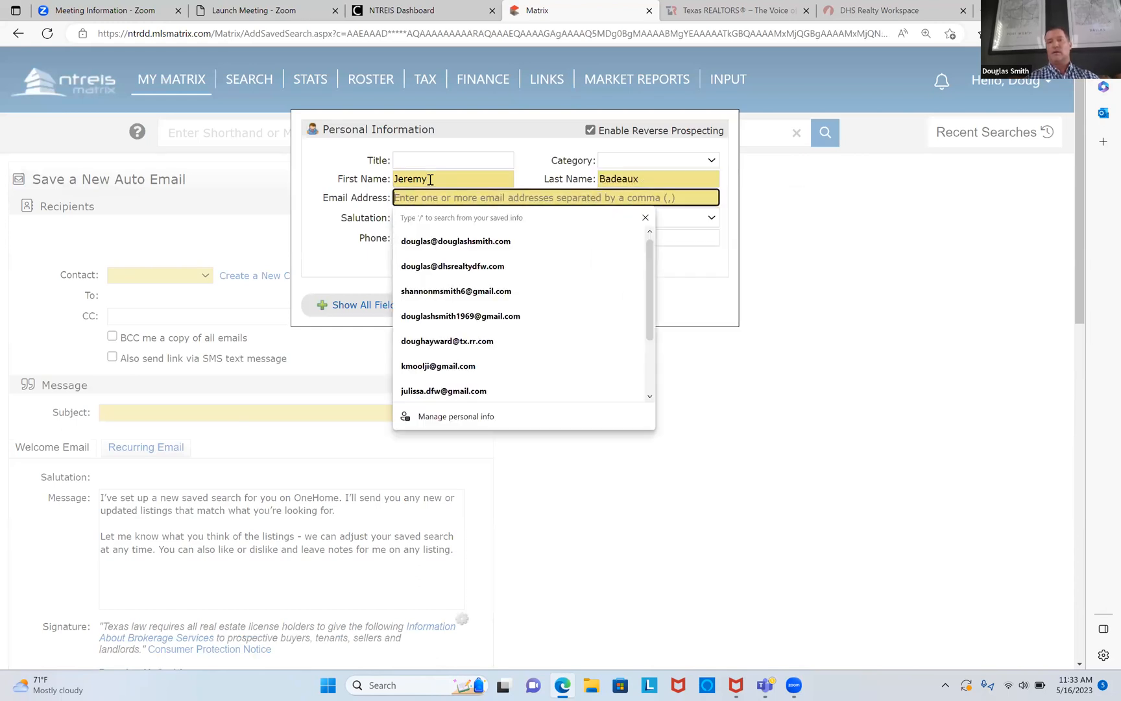
type("lkj@.com")
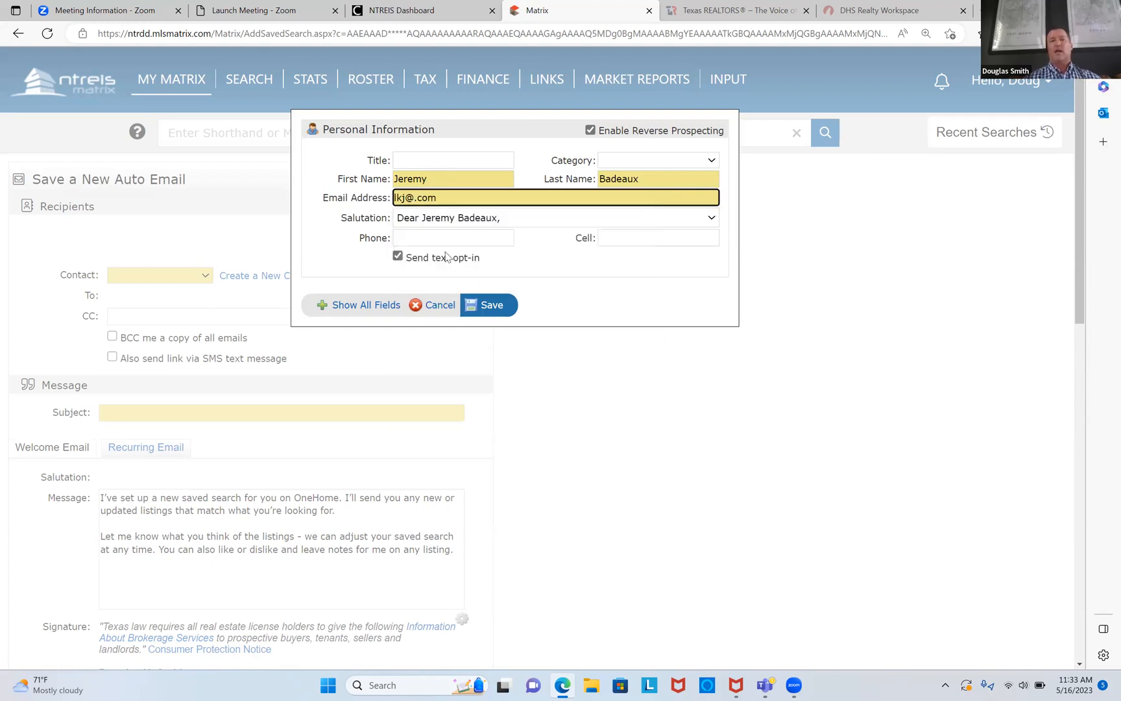
left_click(490, 305)
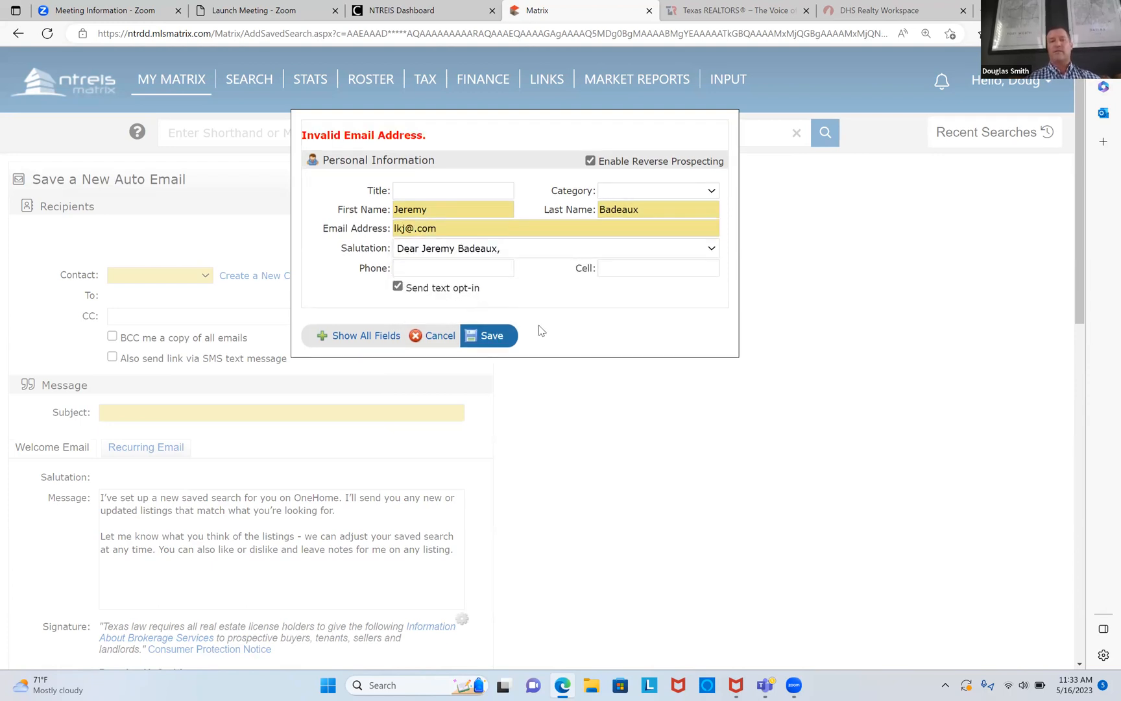
Step: Correct the contact's invalid e-mail, save it, and enter the subject 'lease properties'
left_click(472, 227)
key("BackSpace")
key("BackSpace")
key("BackSpace")
key("BackSpace")
type("c.com")
left_click(485, 336)
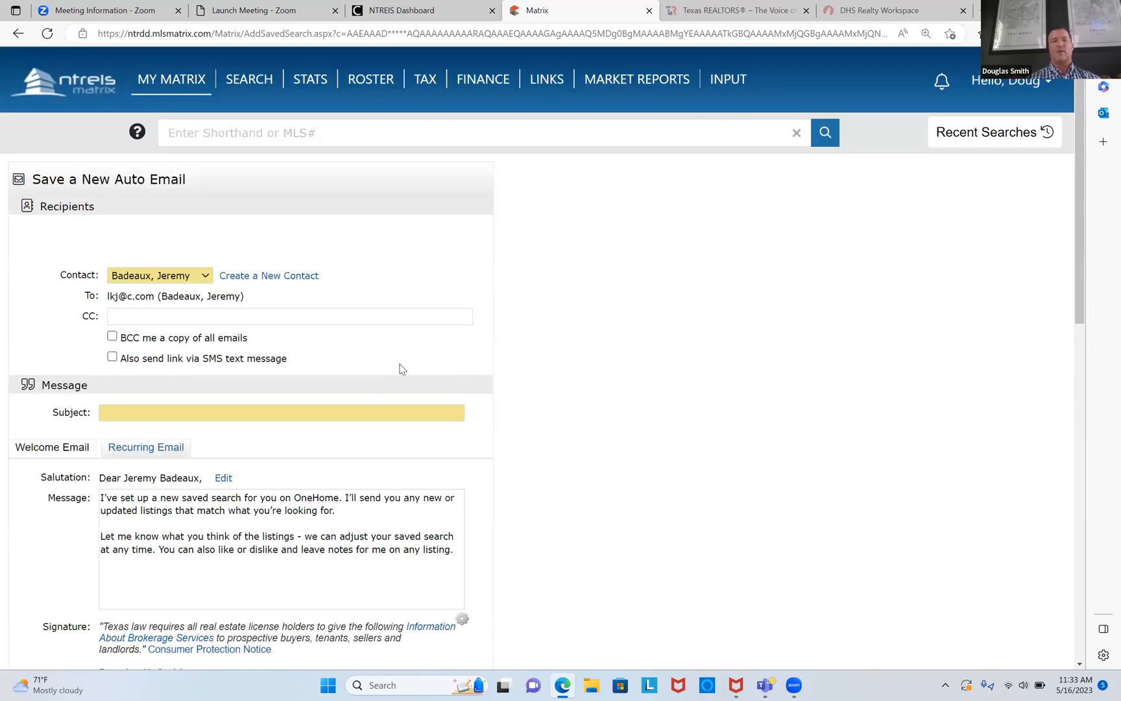
left_click(370, 412)
type("e p")
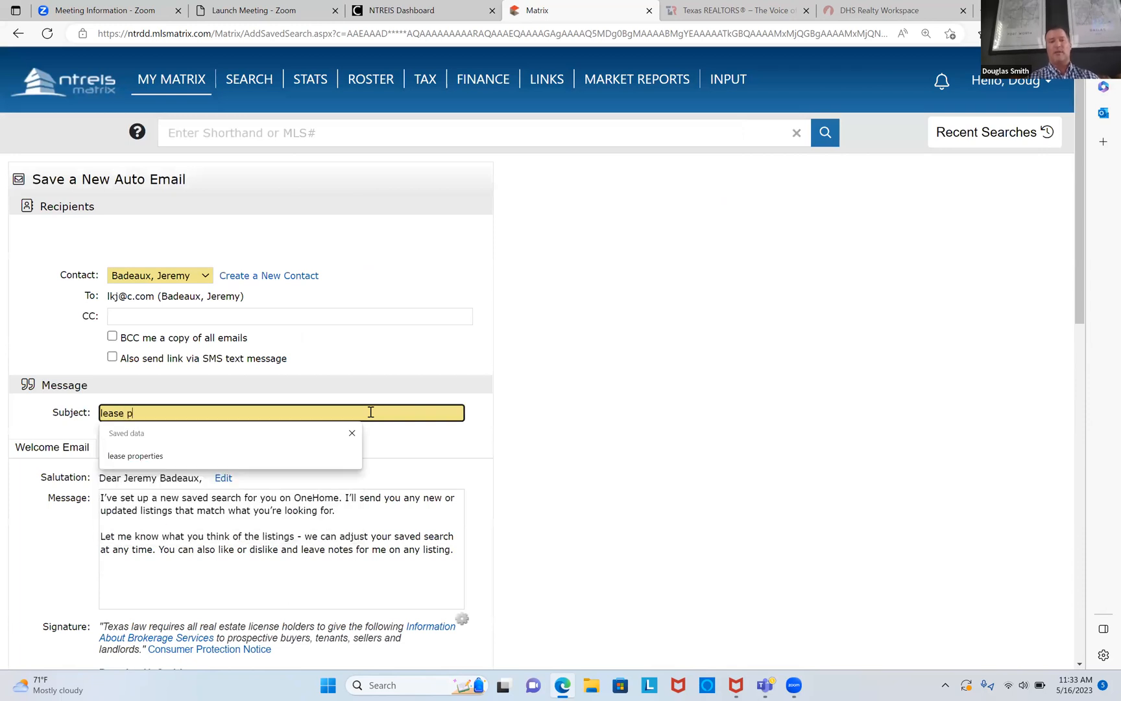
type("roperties")
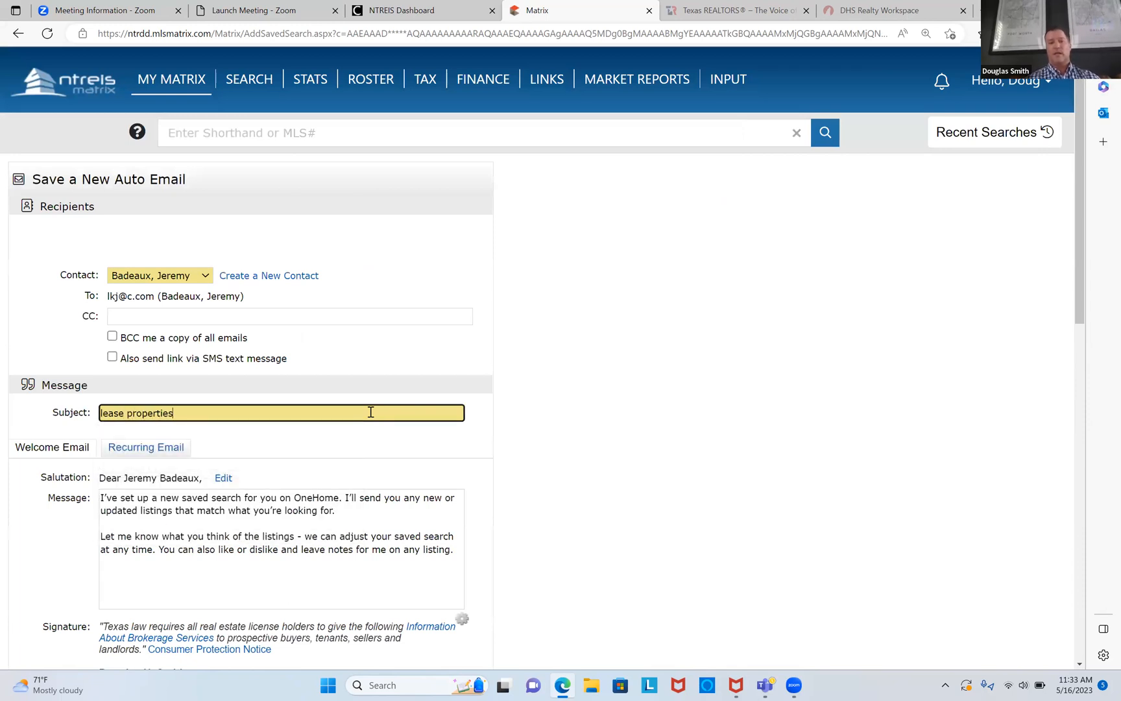
scroll(370, 412, "down", 14)
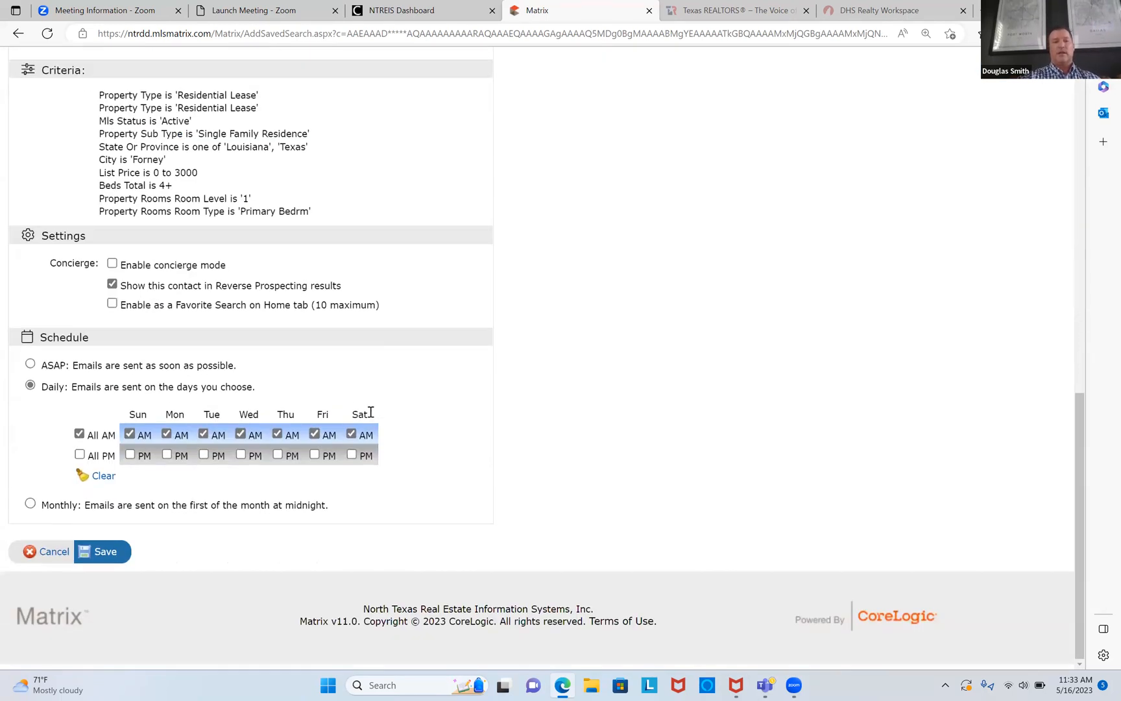
Step: Schedule the lease auto email to send ASAP and save it
left_click(30, 369)
left_click(110, 562)
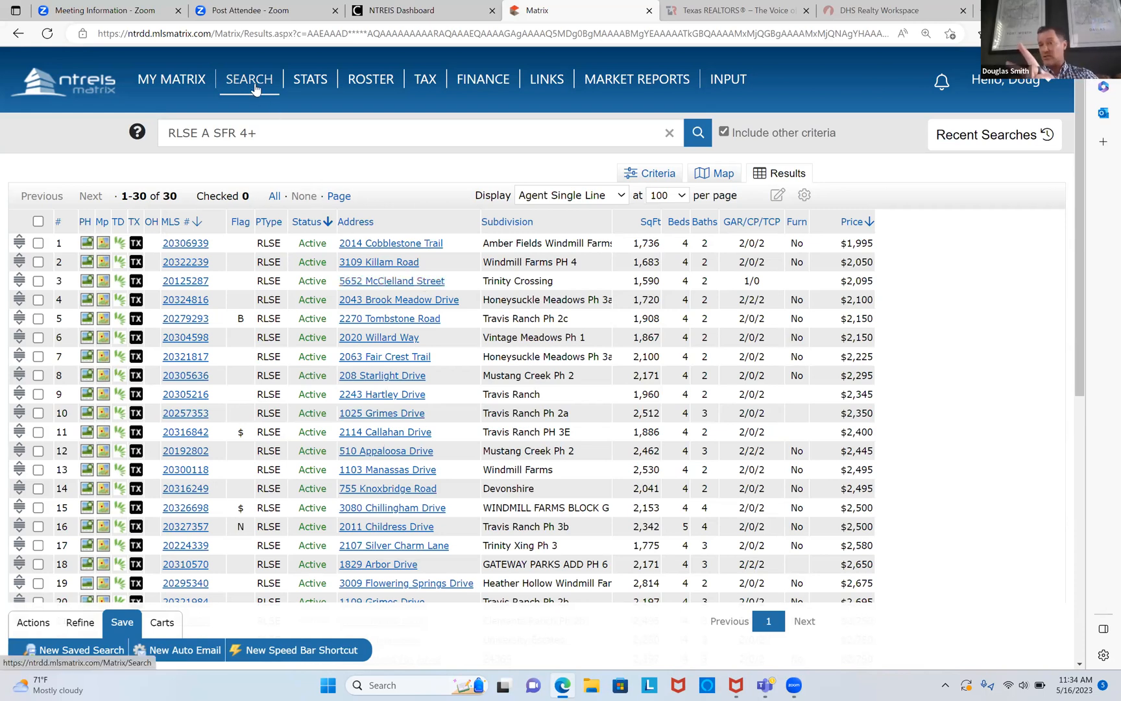
Step: Search Forney residential listings priced 0-300 with 4+ beds and a first-floor primary bedroom
mouse_move(255, 89)
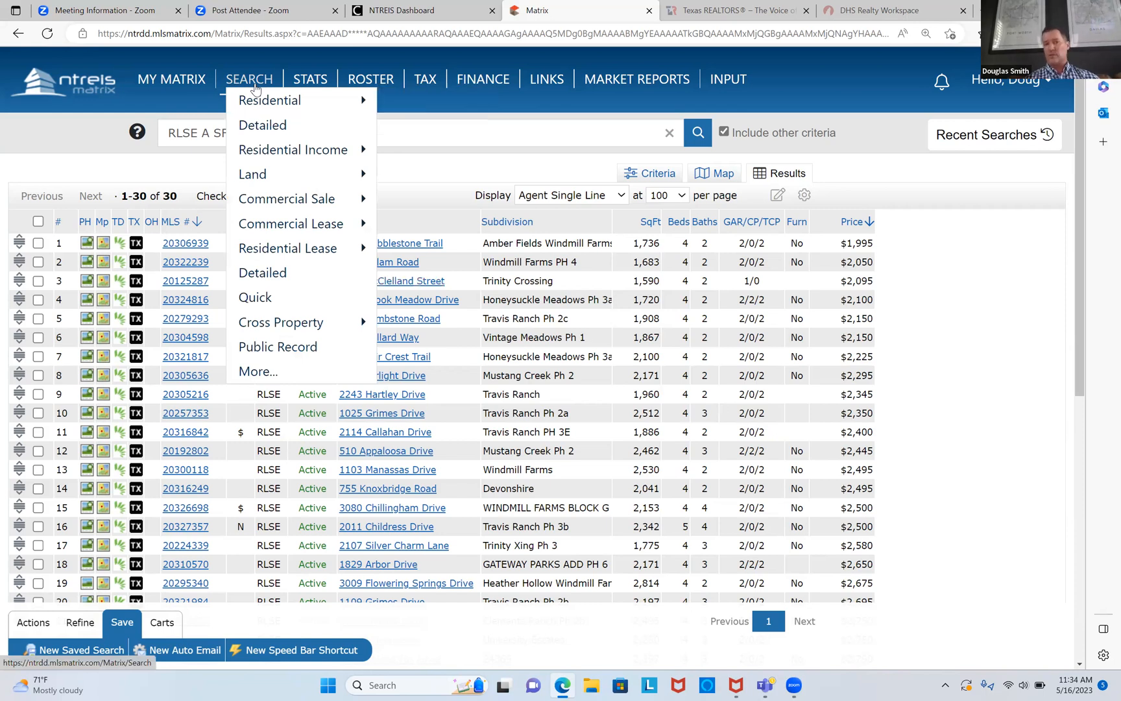
mouse_move(283, 259)
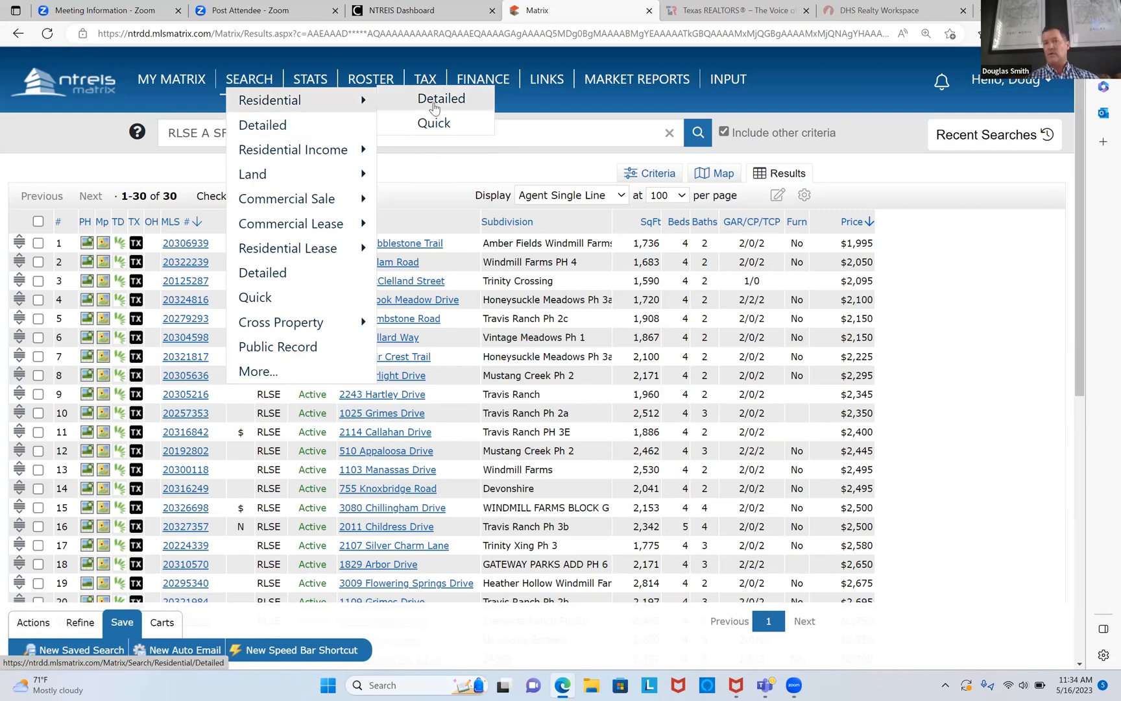
left_click(434, 105)
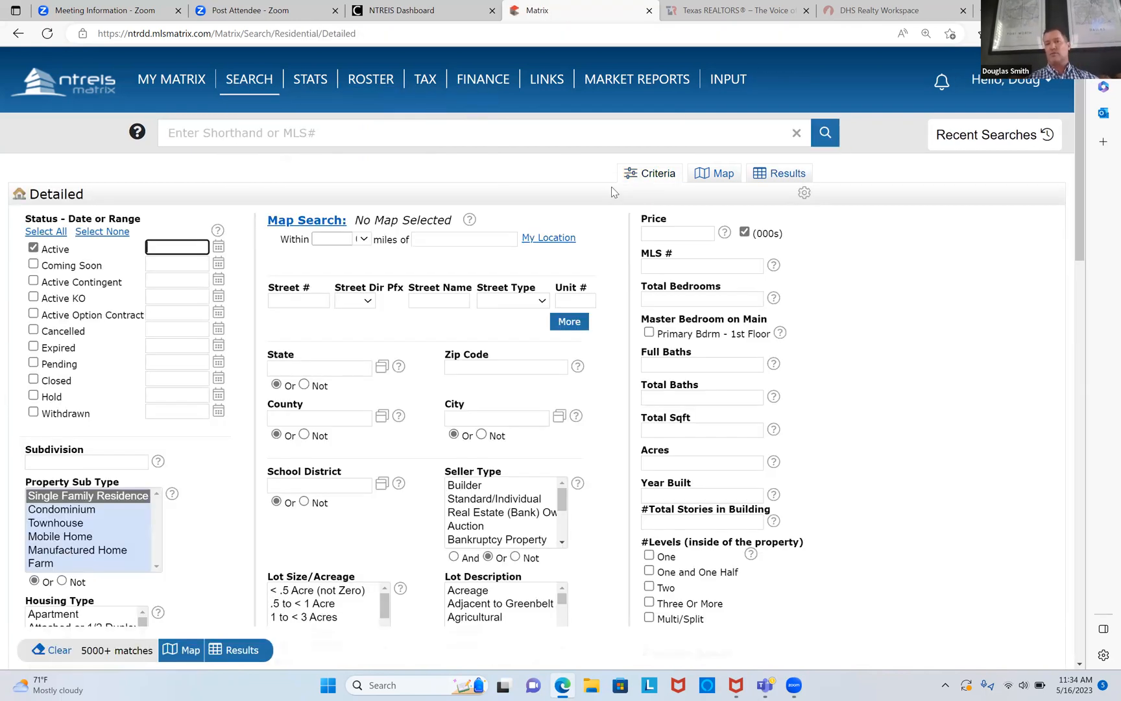
left_click(665, 233)
type("0")
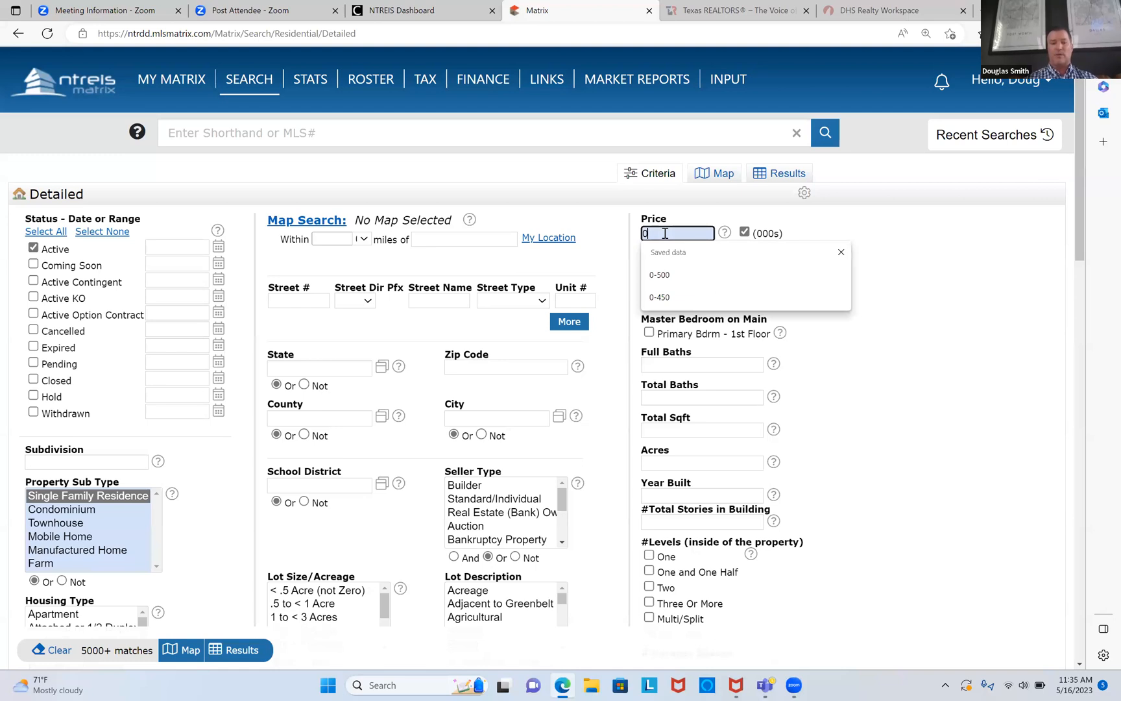
type("-300")
left_click(523, 416)
type("forney")
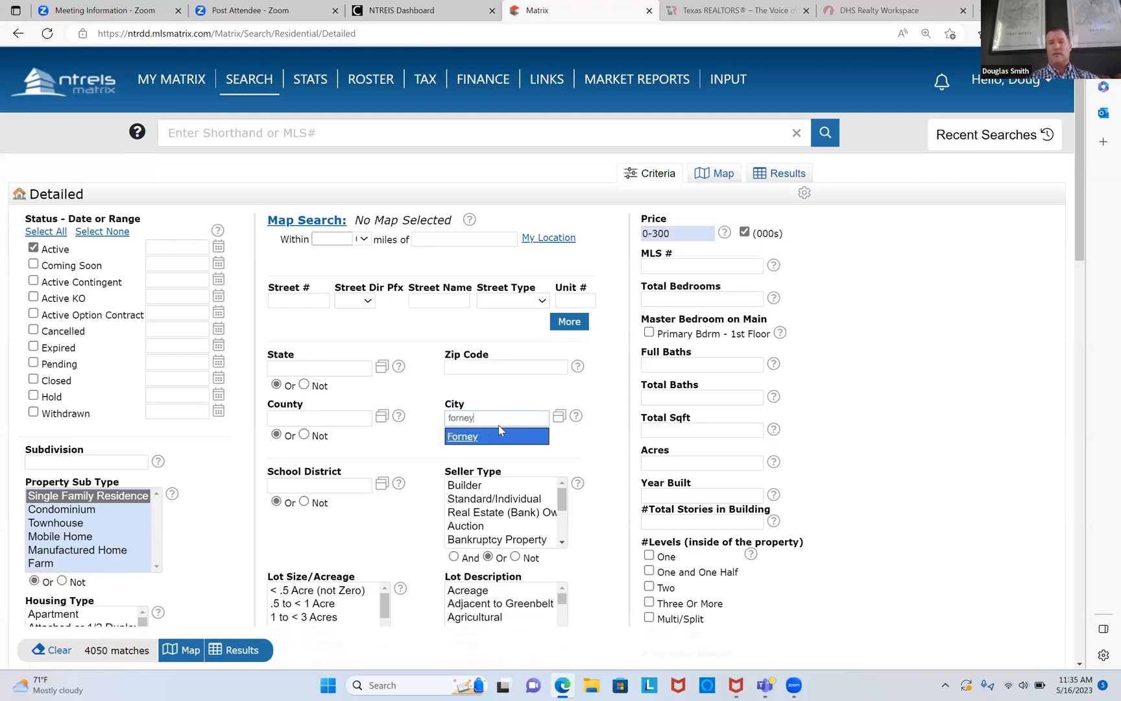
left_click(464, 436)
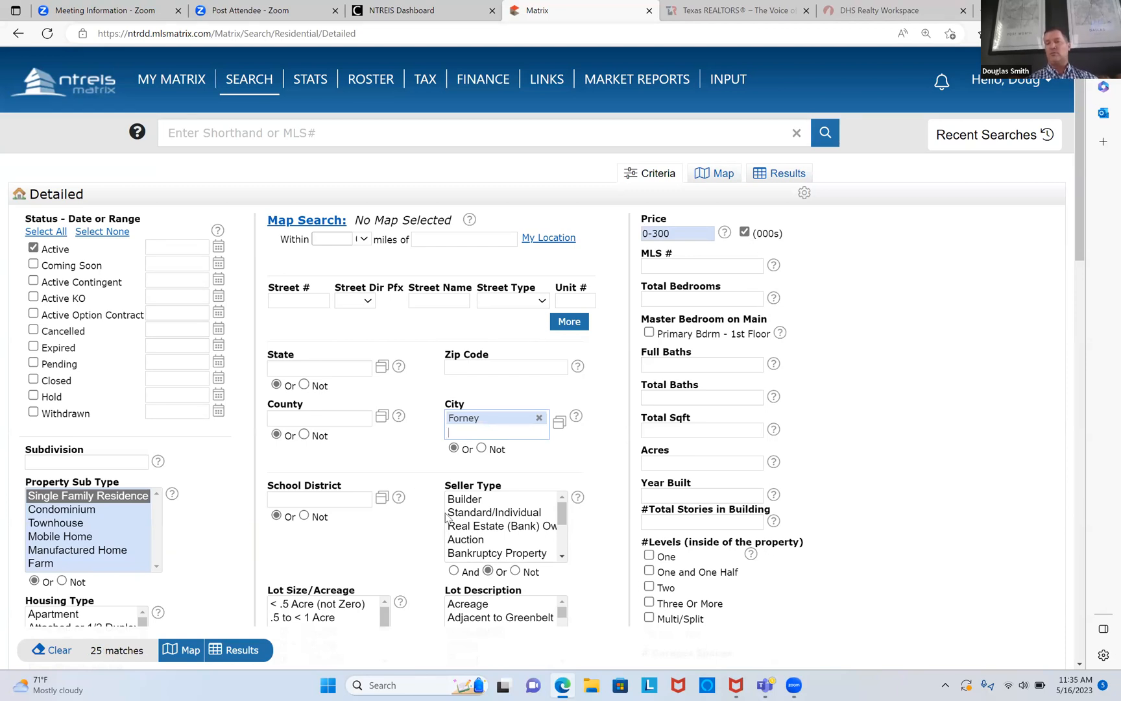
left_click(648, 332)
left_click(678, 296)
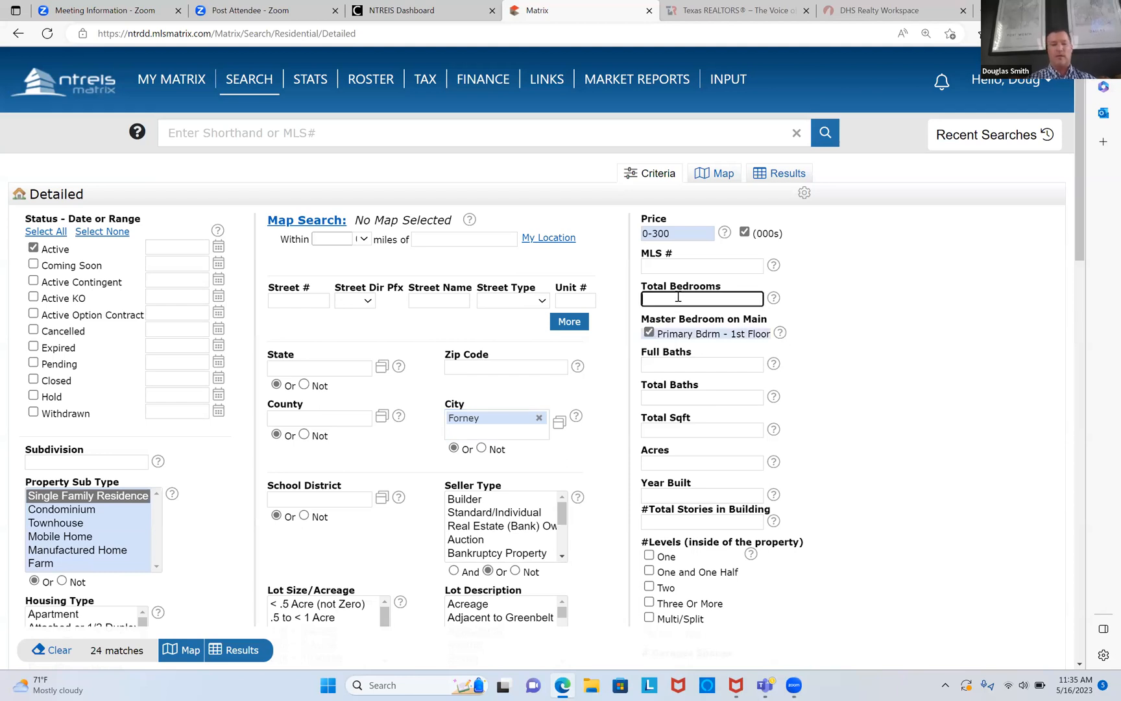
type("4+")
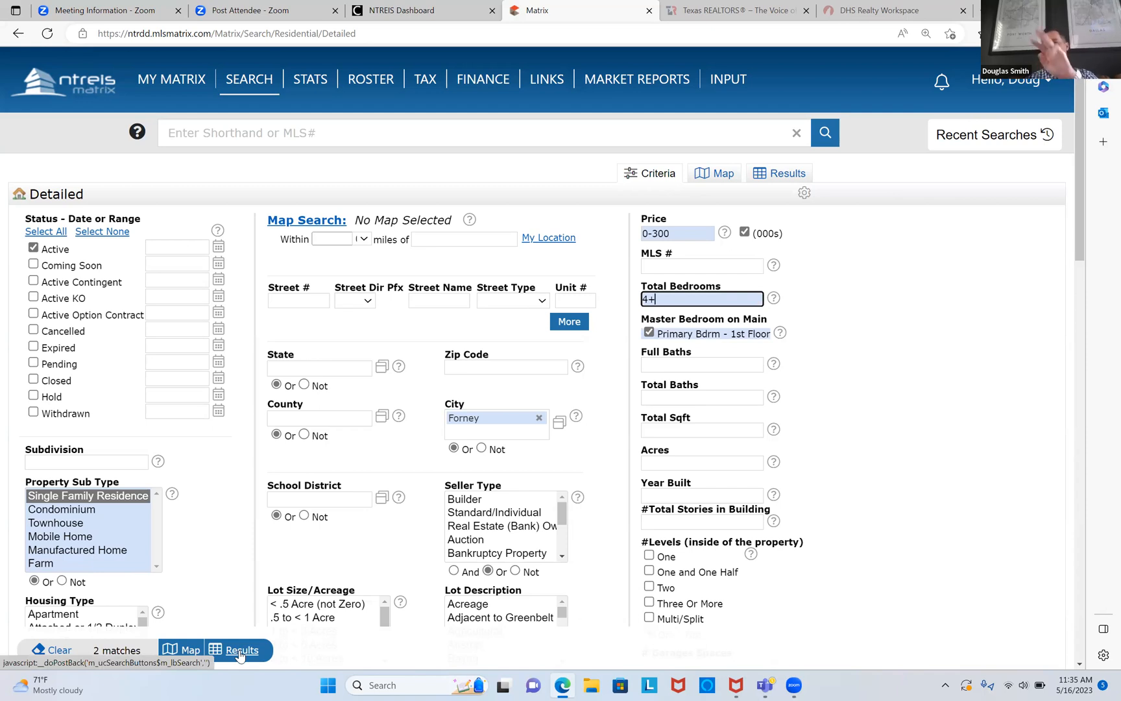
left_click(239, 655)
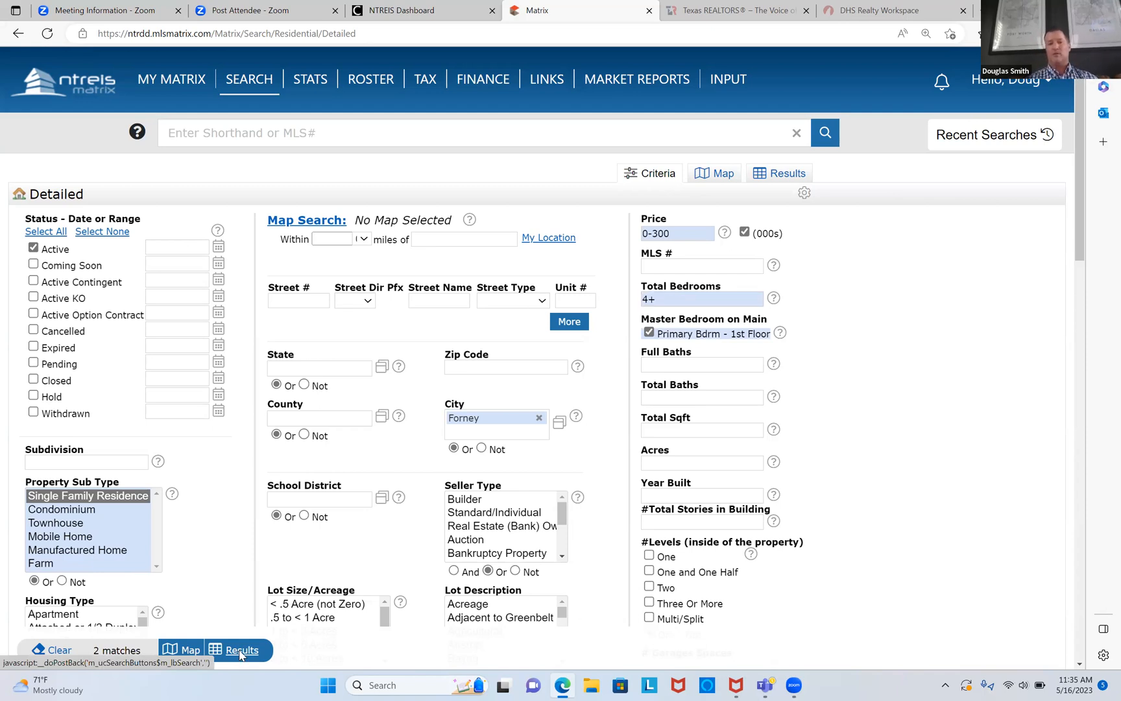
Step: Create an ASAP auto email titled 'homes for sale' for the chosen contact and save it
left_click(122, 304)
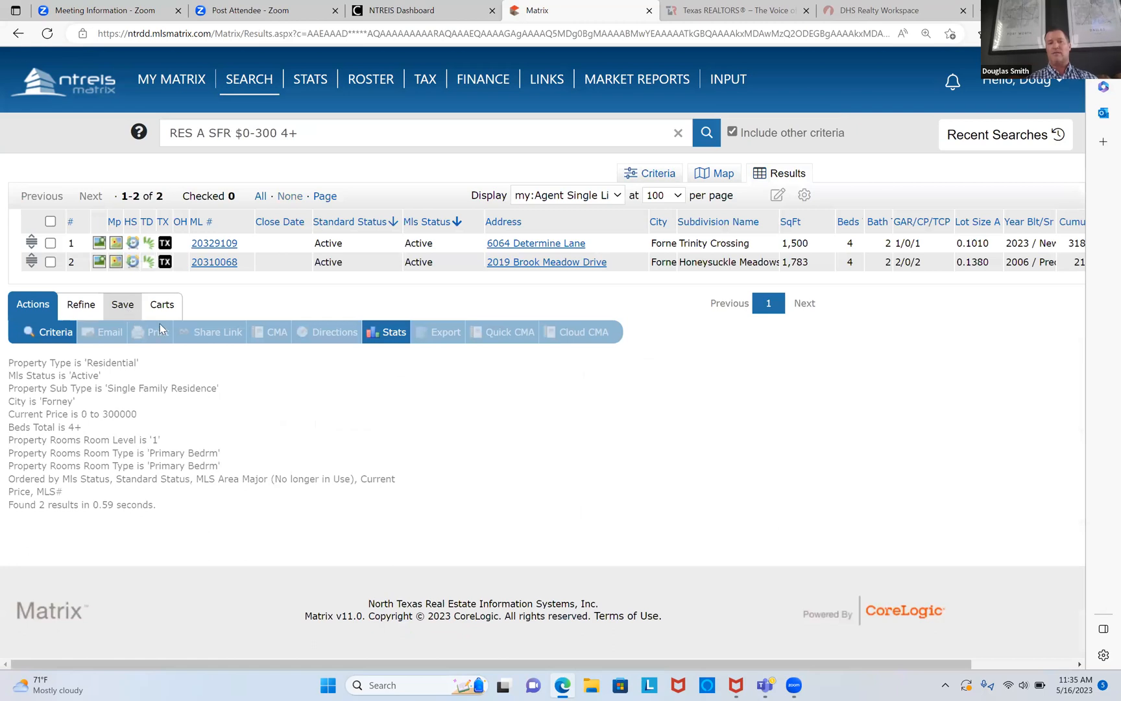
left_click(175, 332)
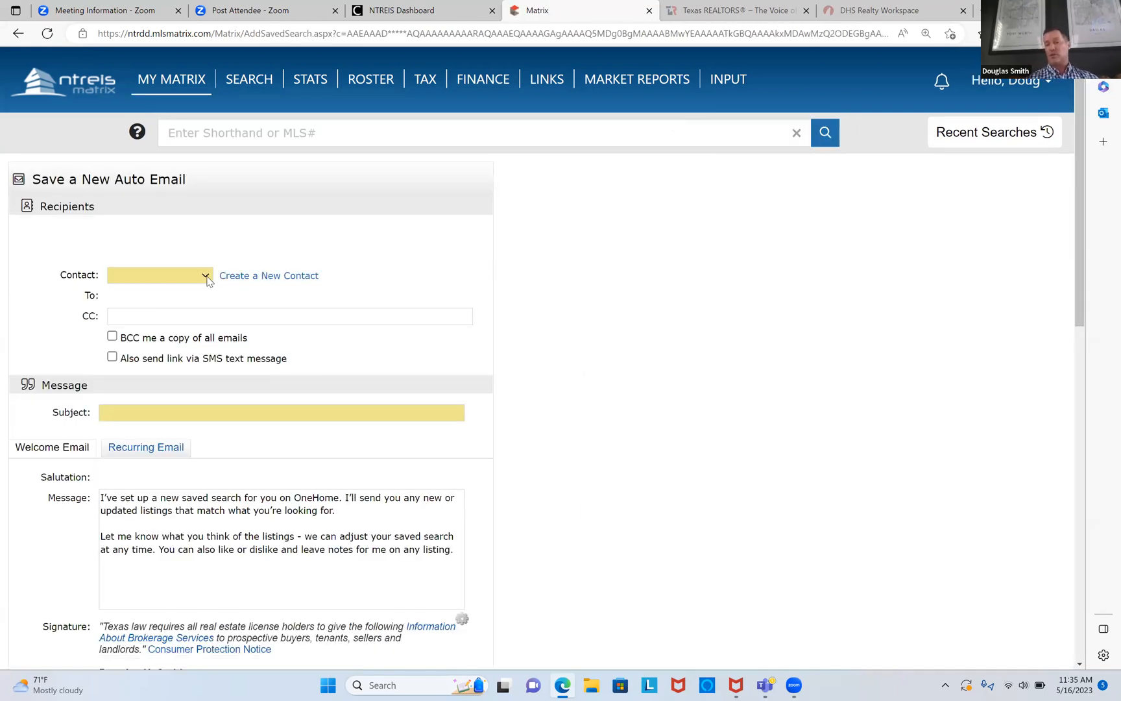
left_click(206, 277)
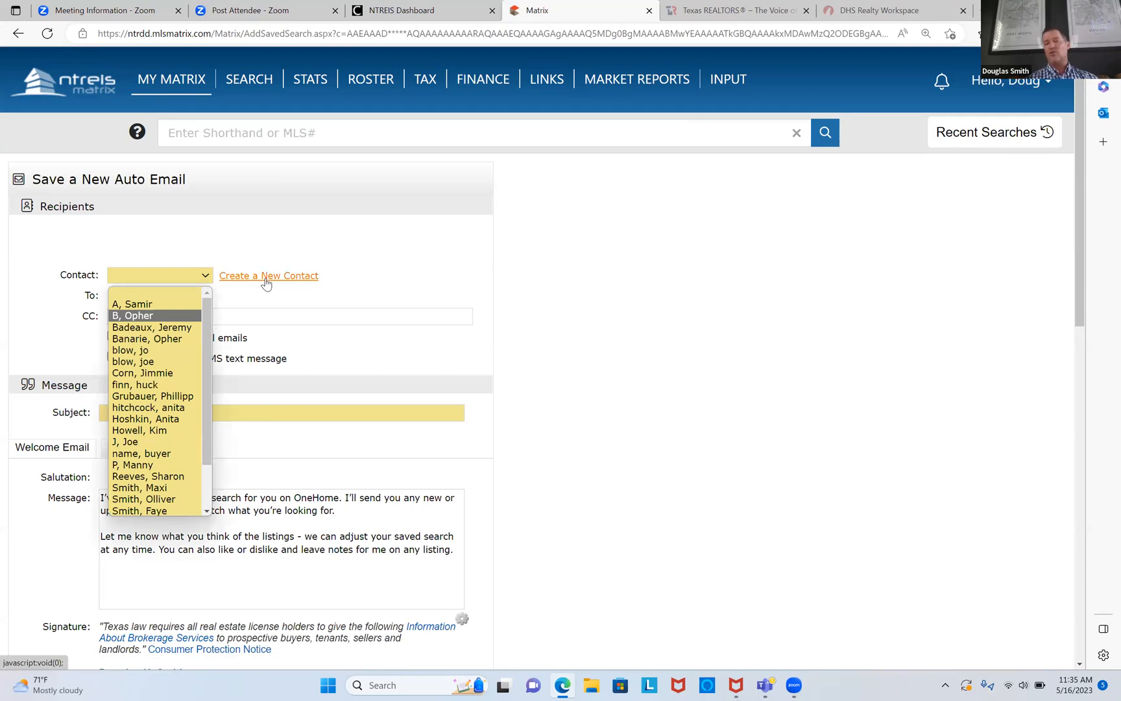
left_click(182, 327)
left_click(207, 412)
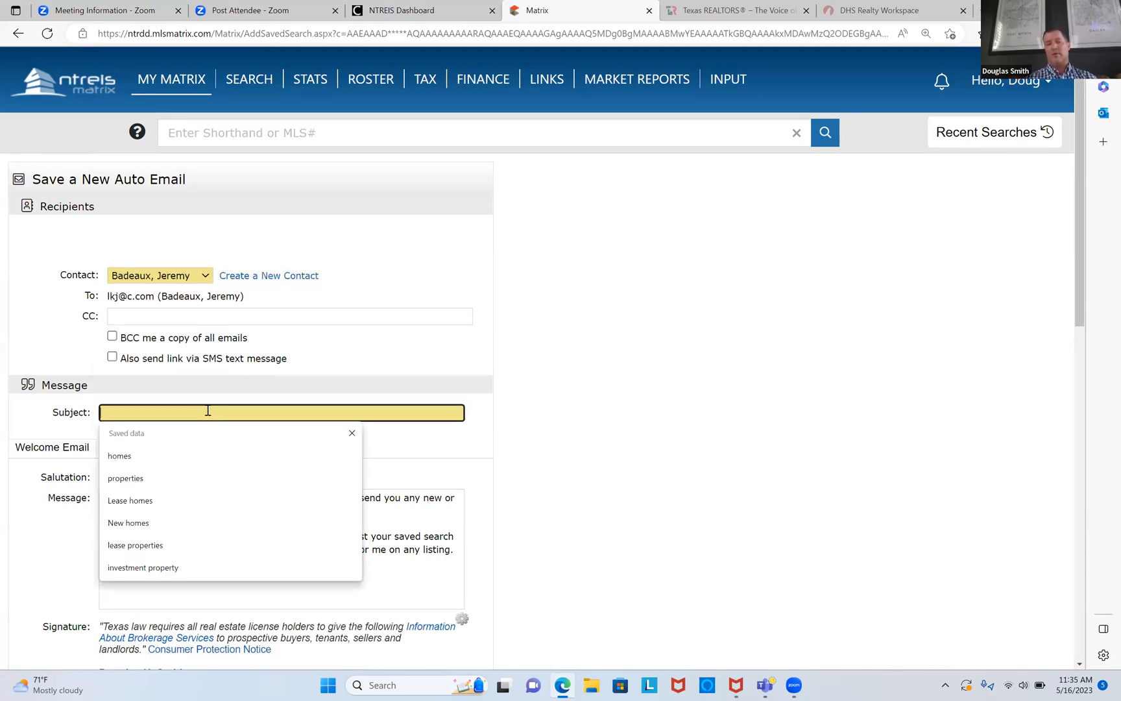
type("homes fro")
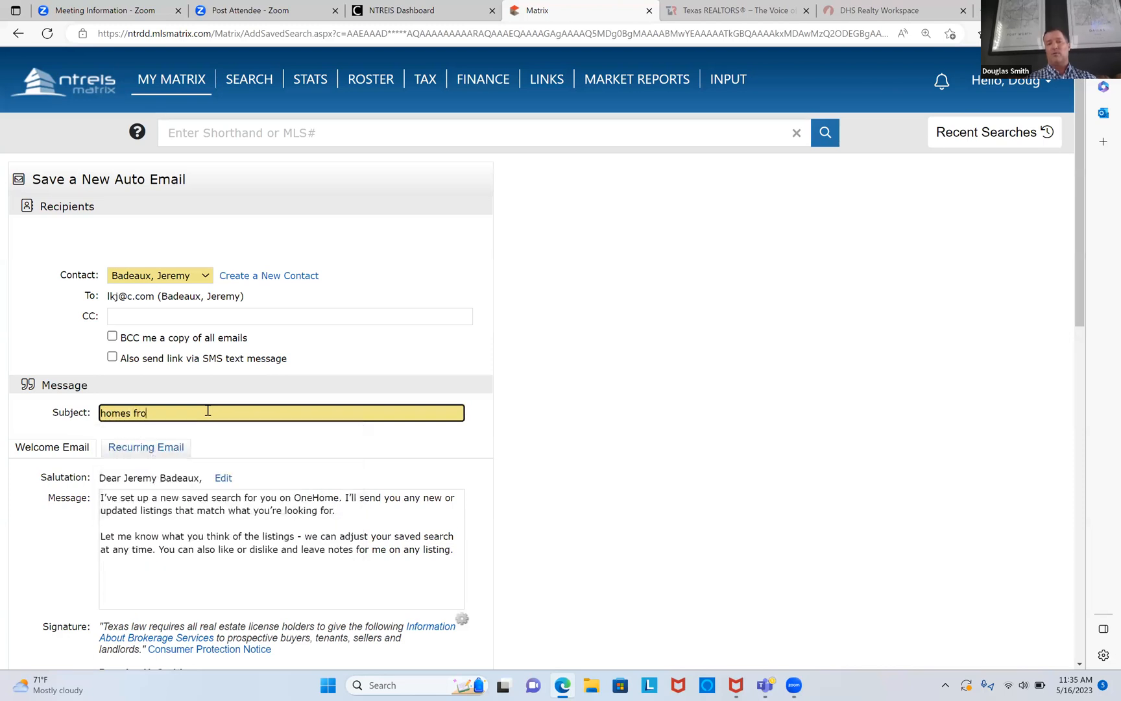
key("BackSpace")
key("BackSpace")
type("or sale")
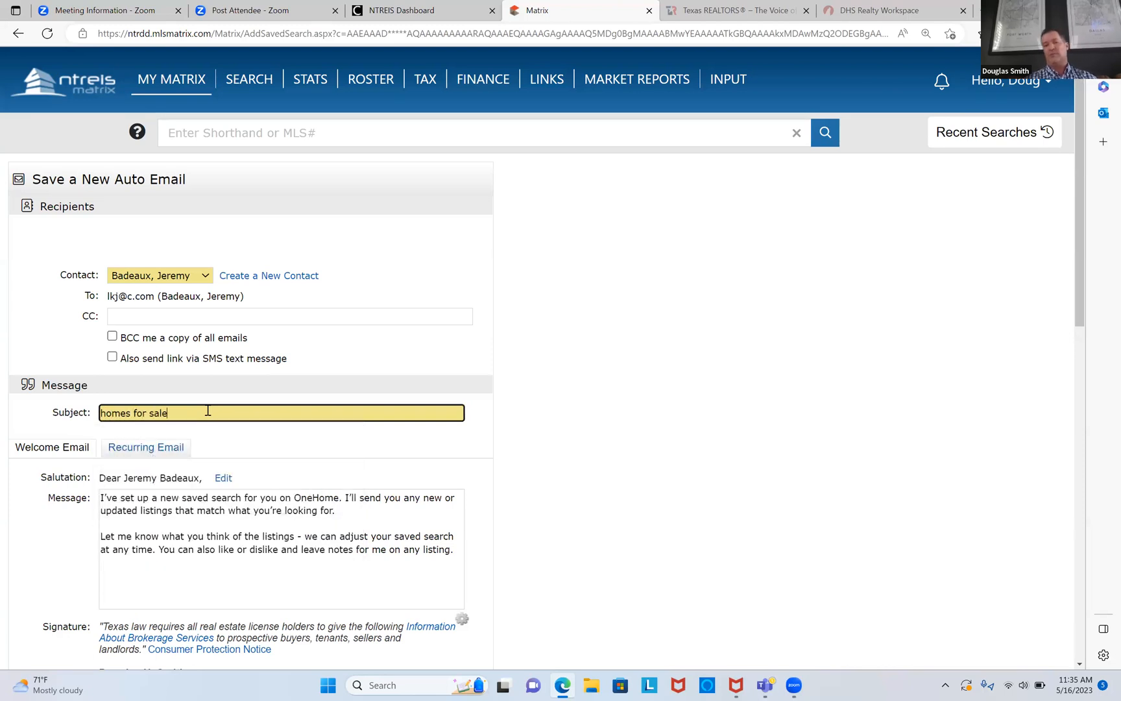
scroll(207, 410, "down", 5)
scroll(208, 410, "down", 7)
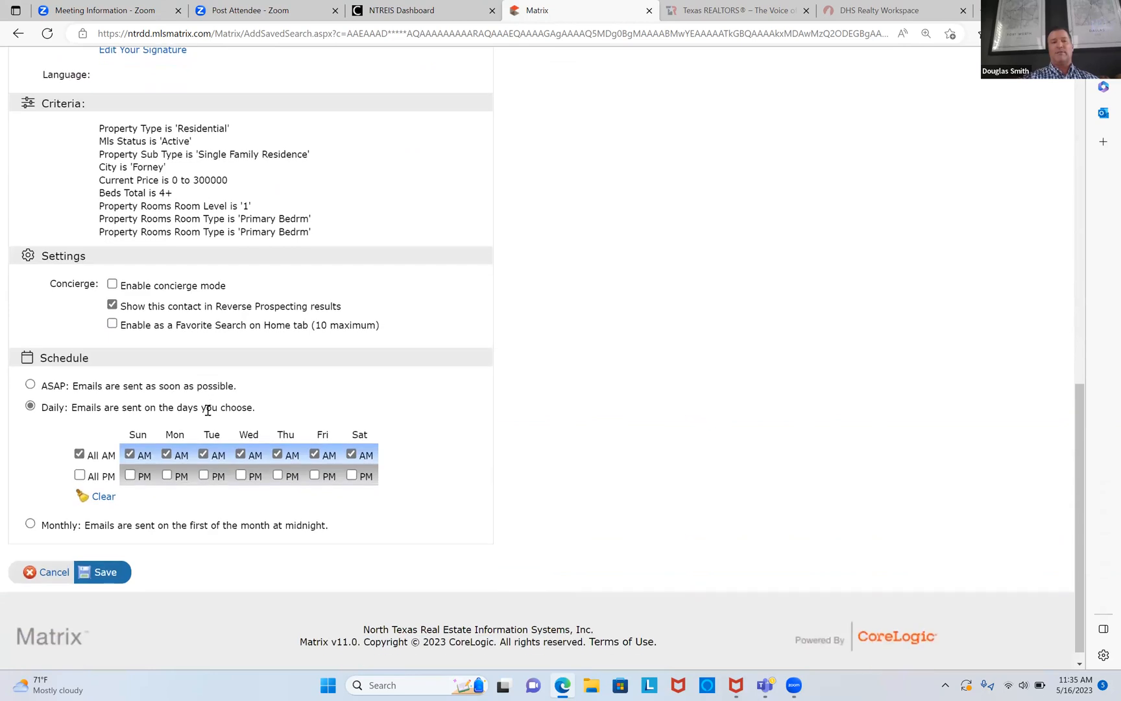
scroll(207, 409, "up", 1)
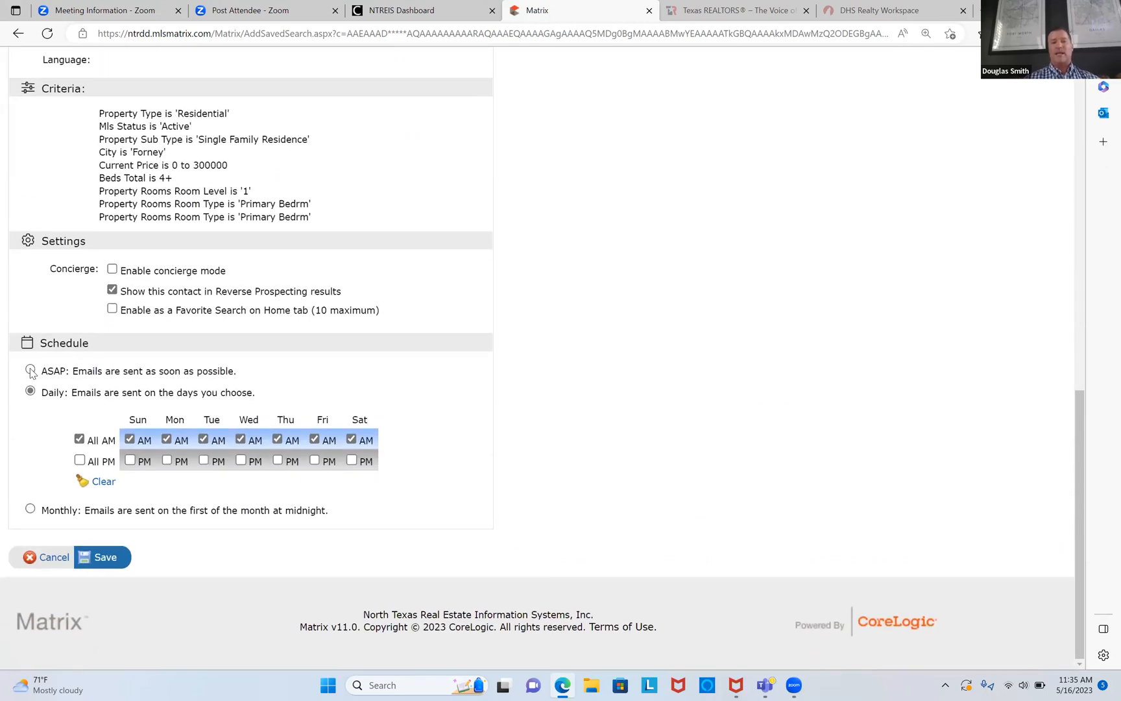
left_click(71, 371)
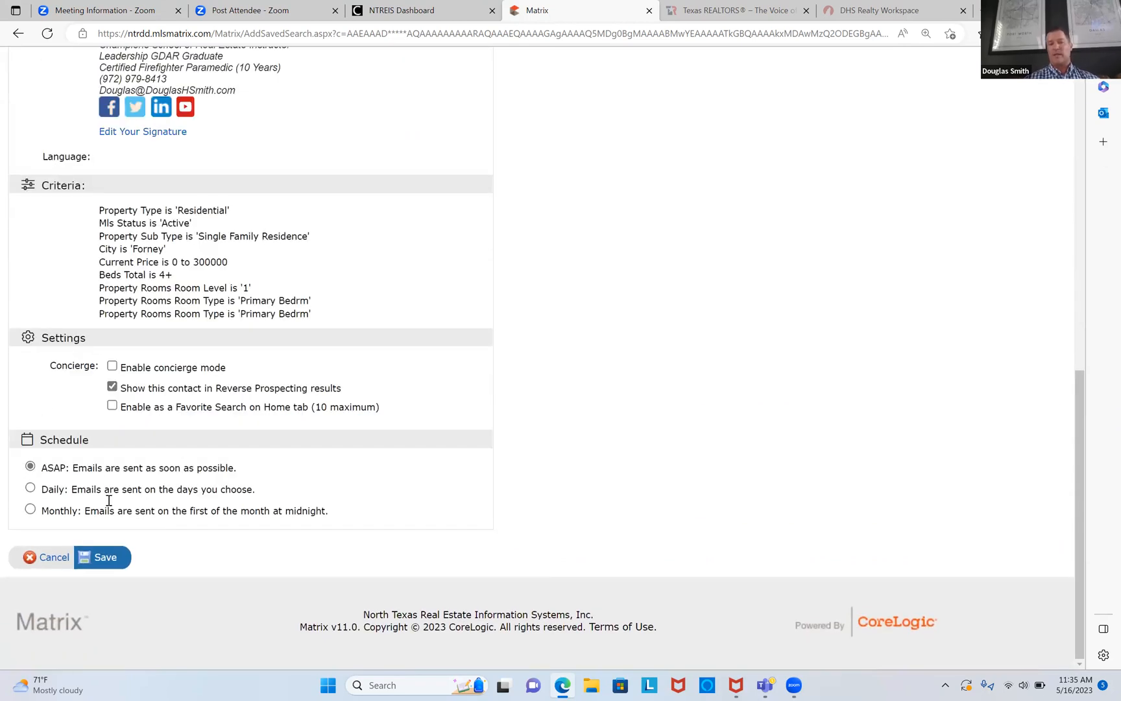
left_click(108, 557)
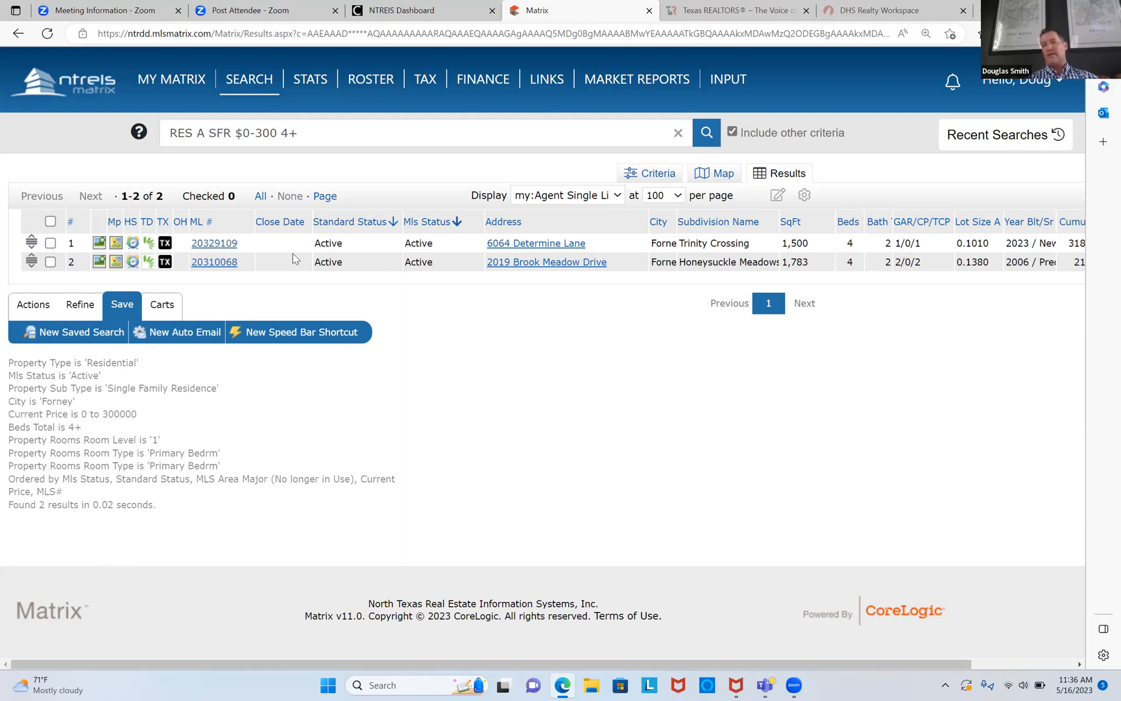
Step: Try copying the first listing's ML number in the results, dismissing the column settings
left_click_drag(243, 247, 191, 248)
right_click(203, 245)
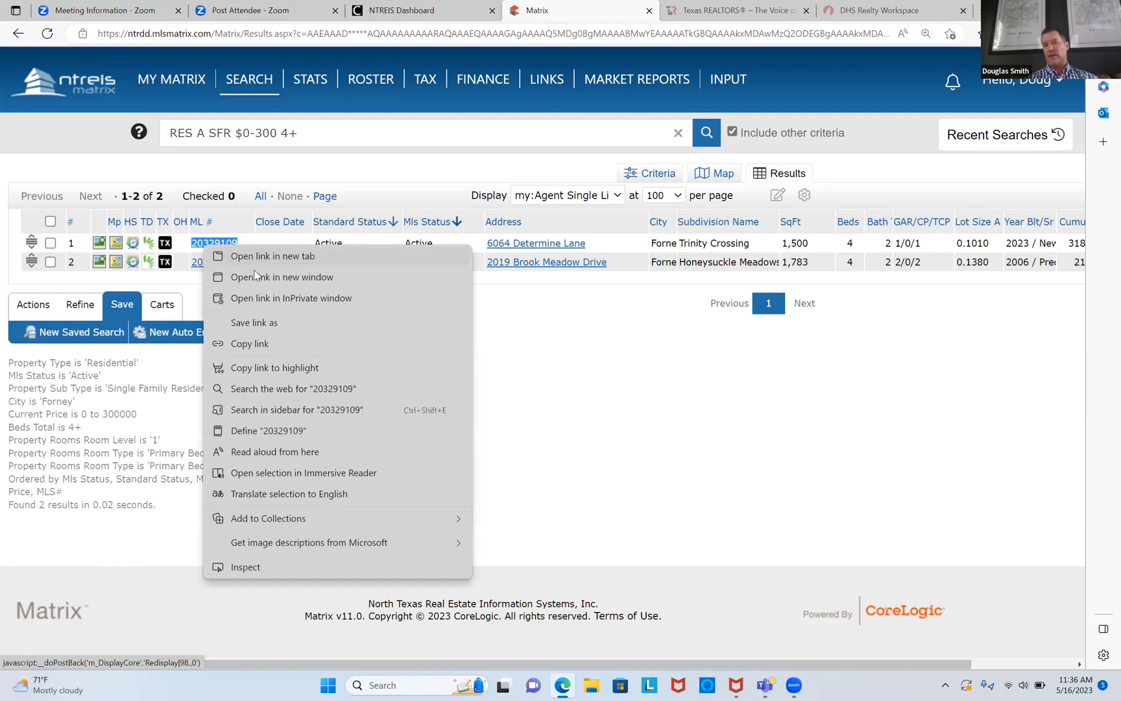
left_click(224, 222)
left_click(342, 351)
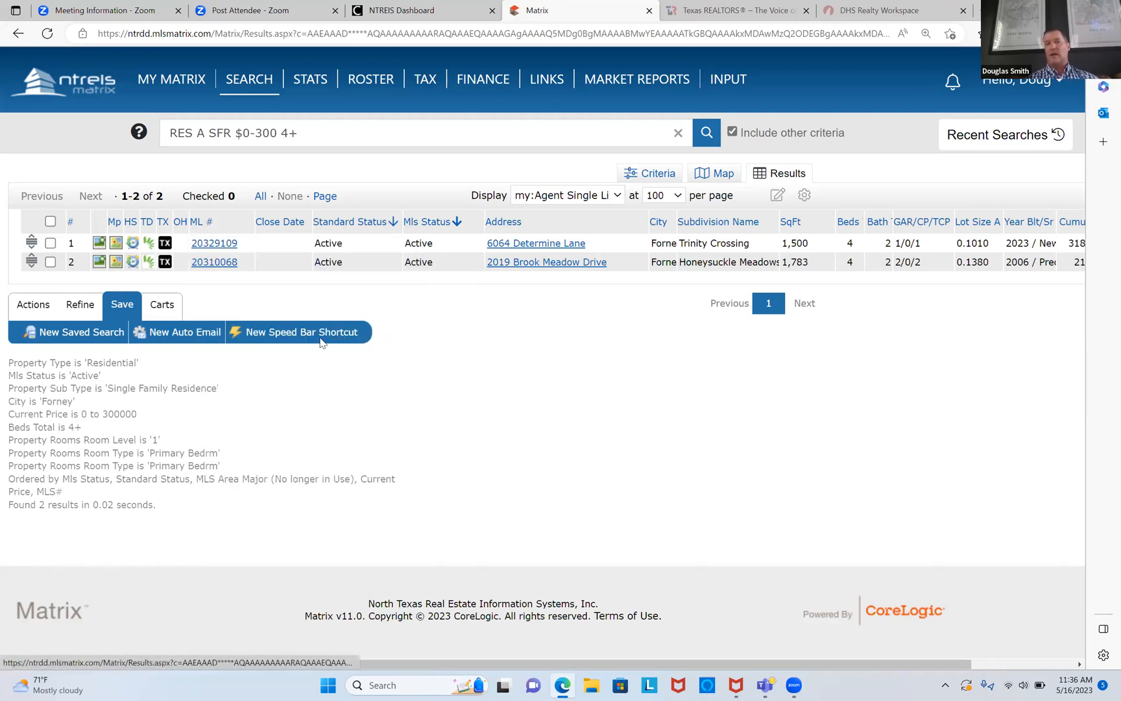
left_click(219, 244)
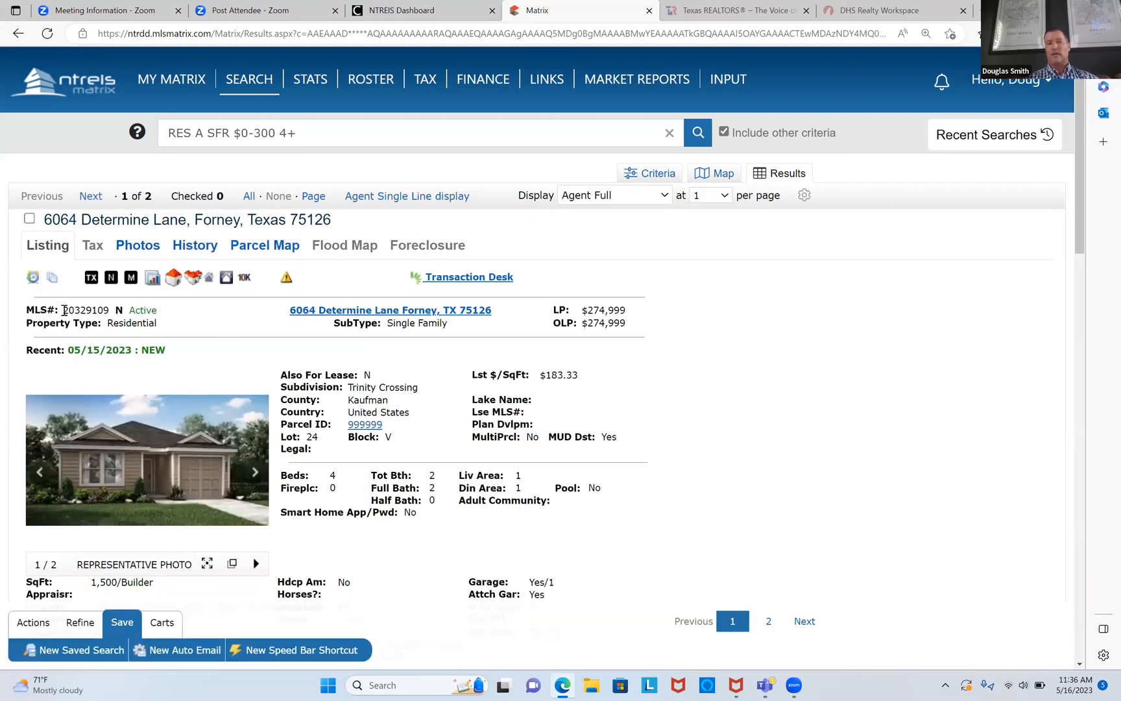
left_click_drag(62, 310, 114, 312)
right_click(95, 312)
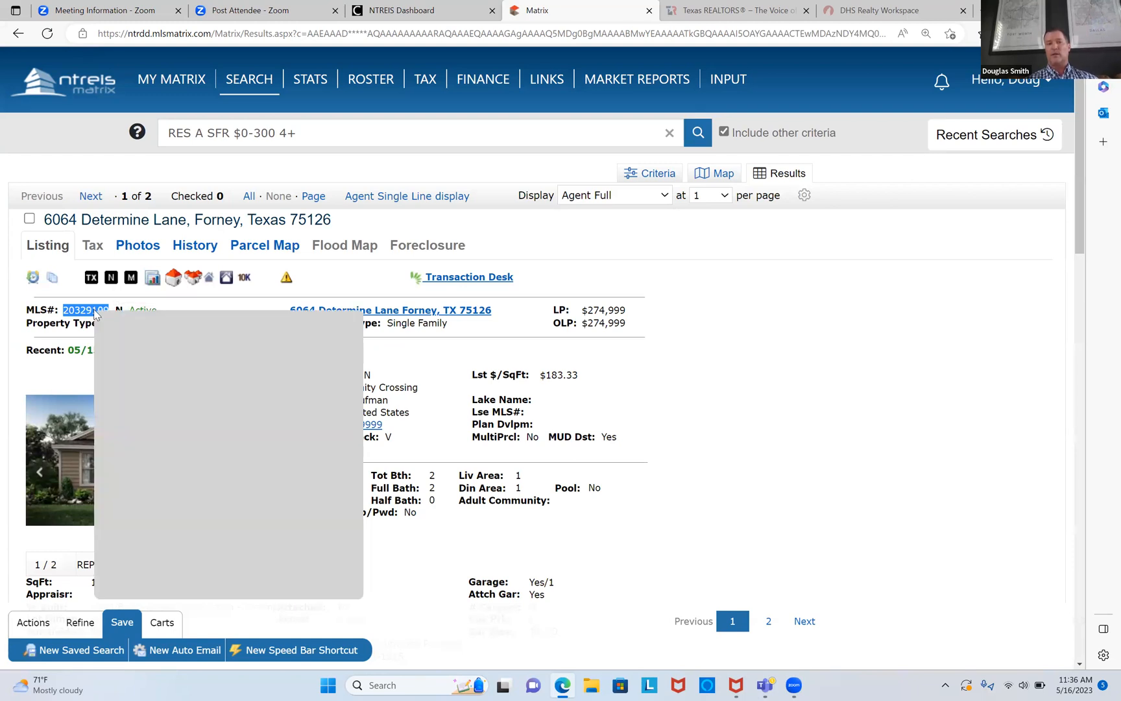
left_click(127, 322)
Step: Paste MLS 20329109 into the dashboard quick search, run it, and return to the dashboard
mouse_move(171, 81)
left_click(174, 104)
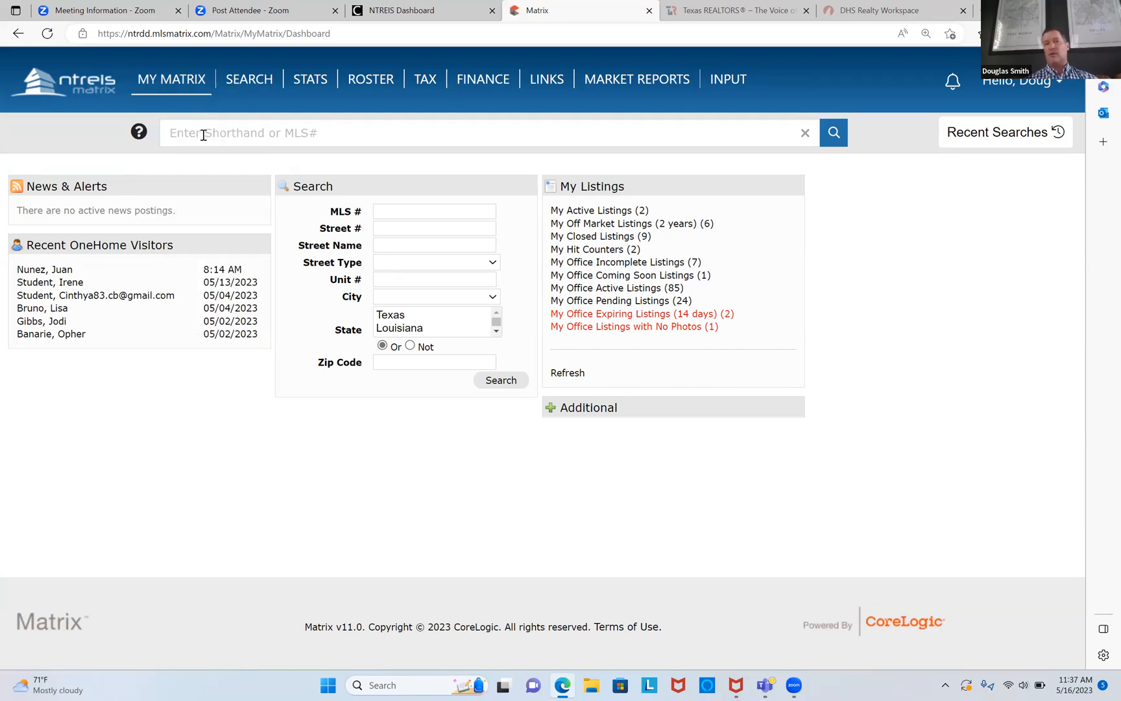
left_click(203, 134)
right_click(203, 133)
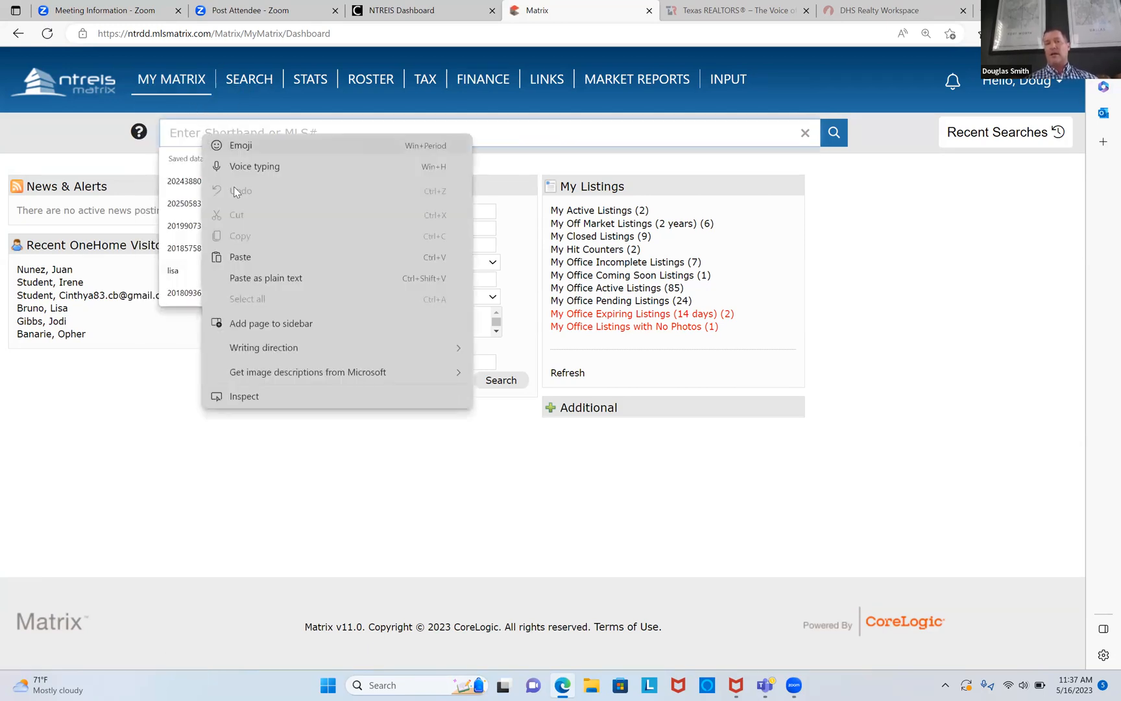
left_click(267, 256)
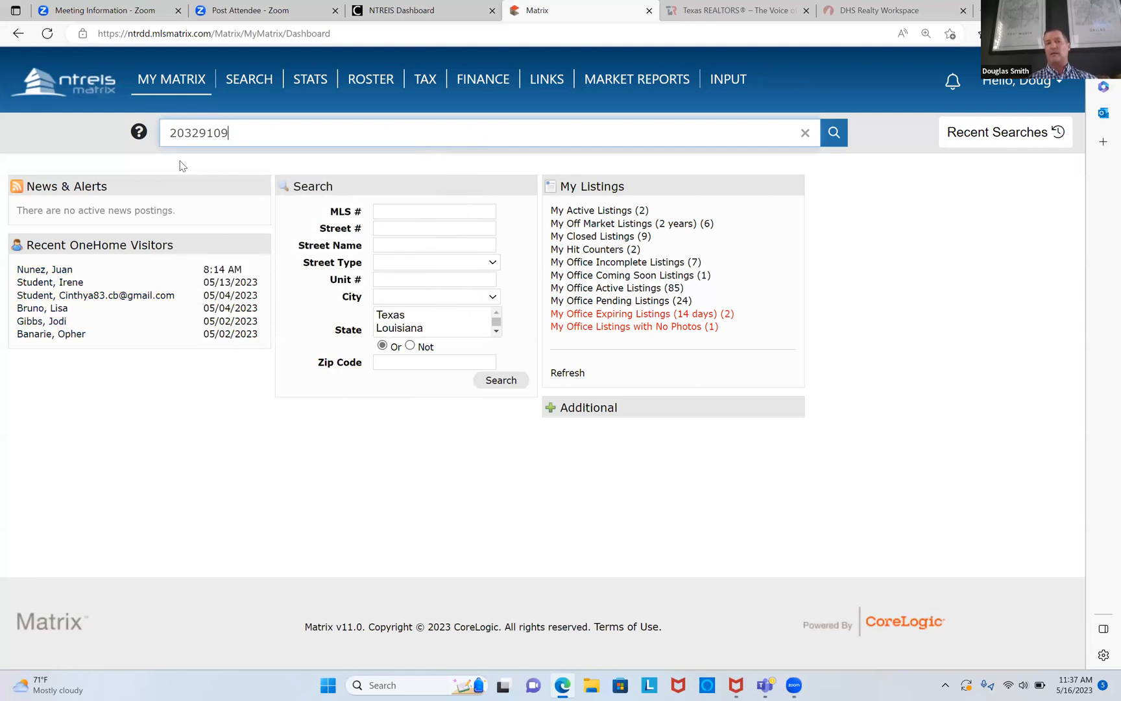
key("Return")
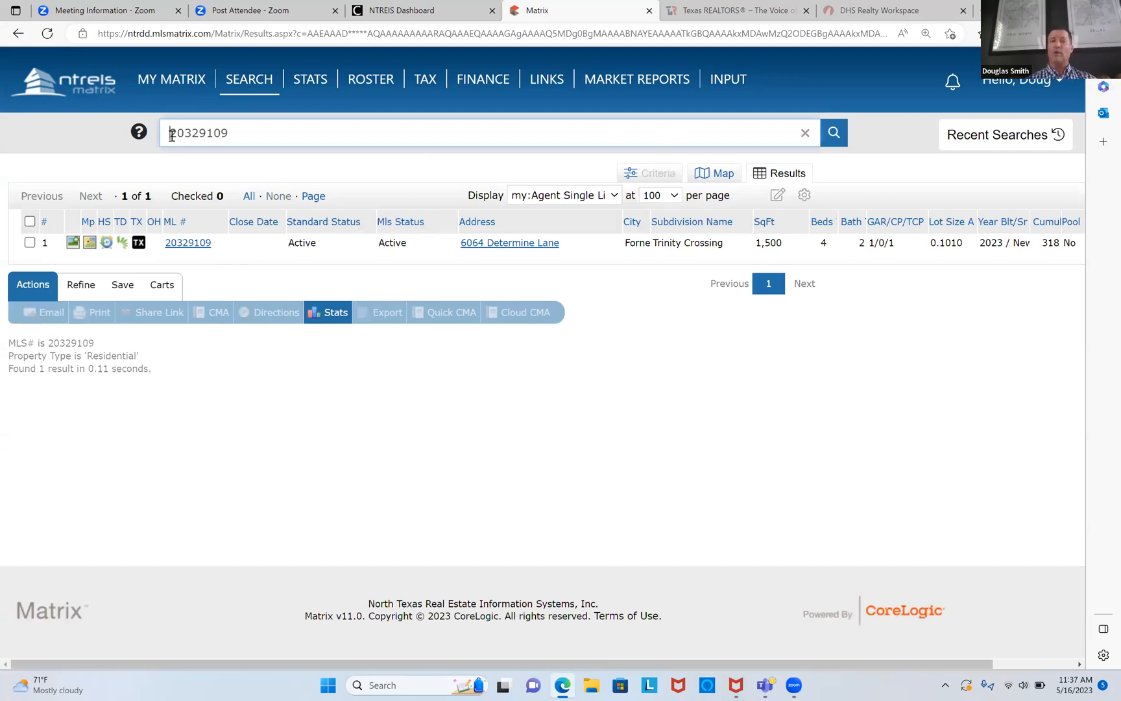
left_click(188, 104)
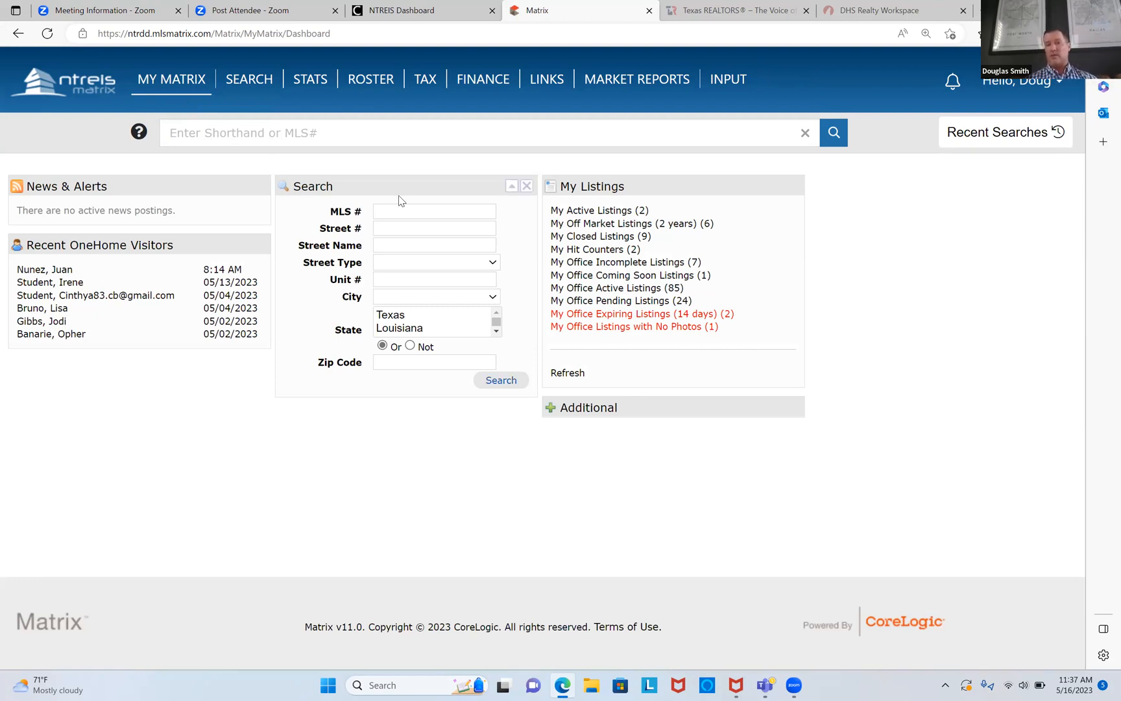
Step: Search listings by street name 'determin'
mouse_move(393, 186)
left_mouse_down()
mouse_move(405, 271)
mouse_move(392, 185)
left_mouse_up()
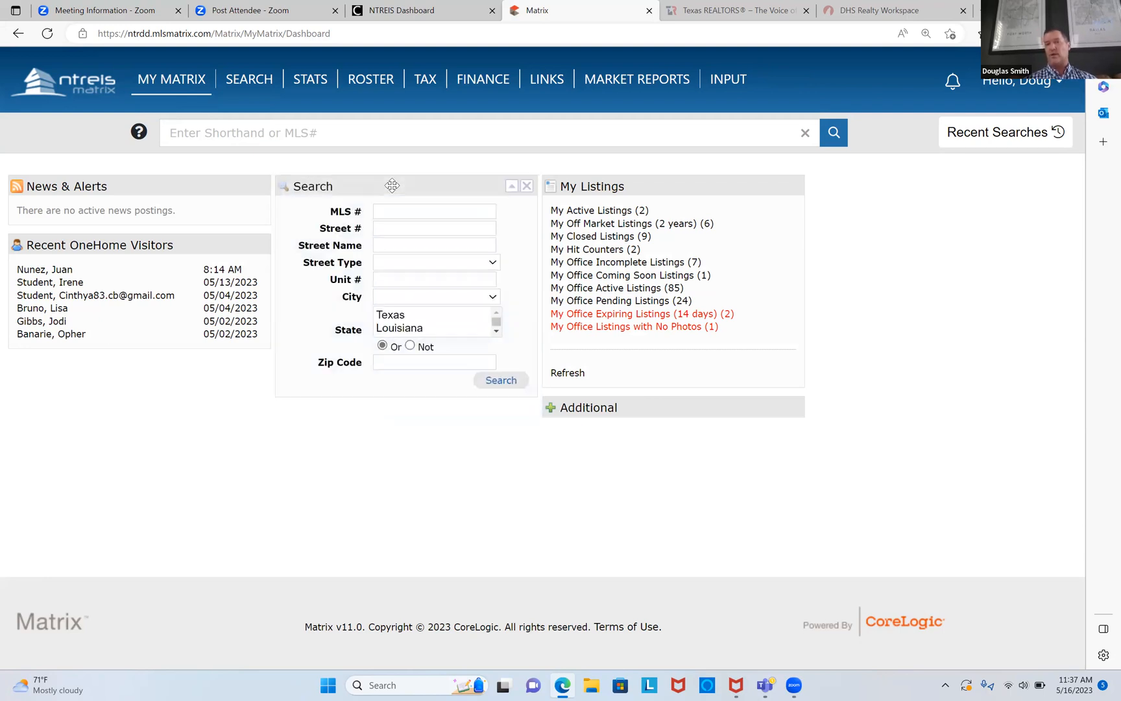
left_click(392, 244)
type("determin")
key("Return")
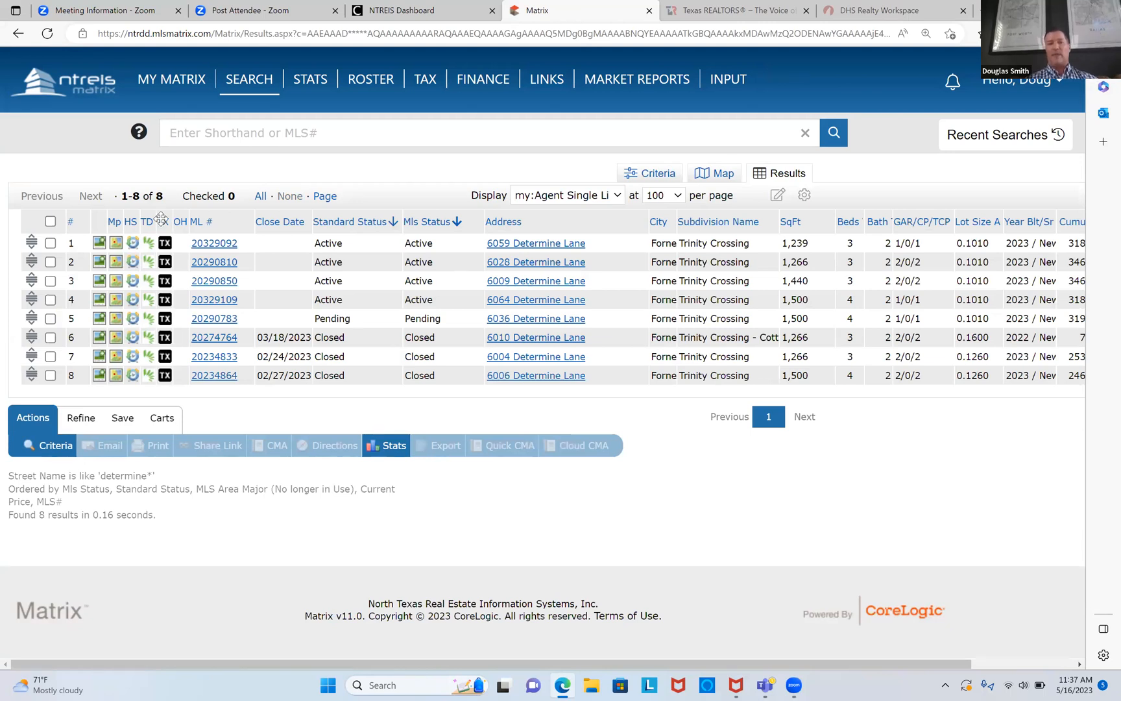
Step: From the dashboard, search street number 6064 with street name 'd'
left_click(181, 101)
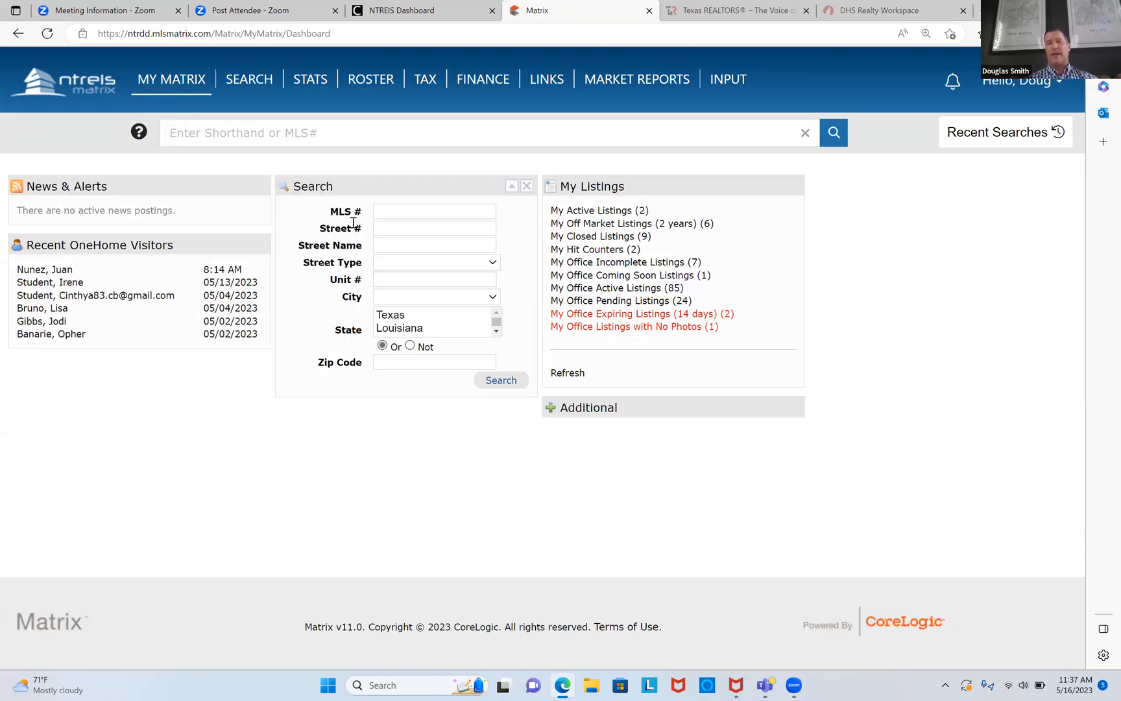
left_click(392, 229)
type("60")
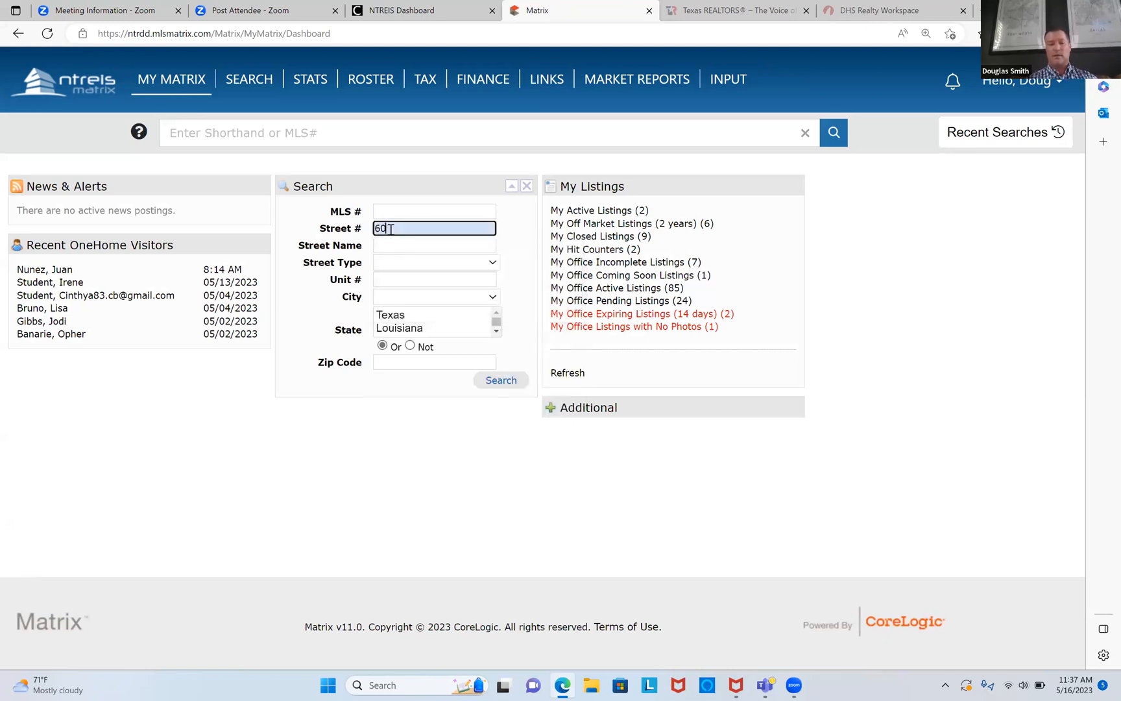
type("64")
left_click(393, 245)
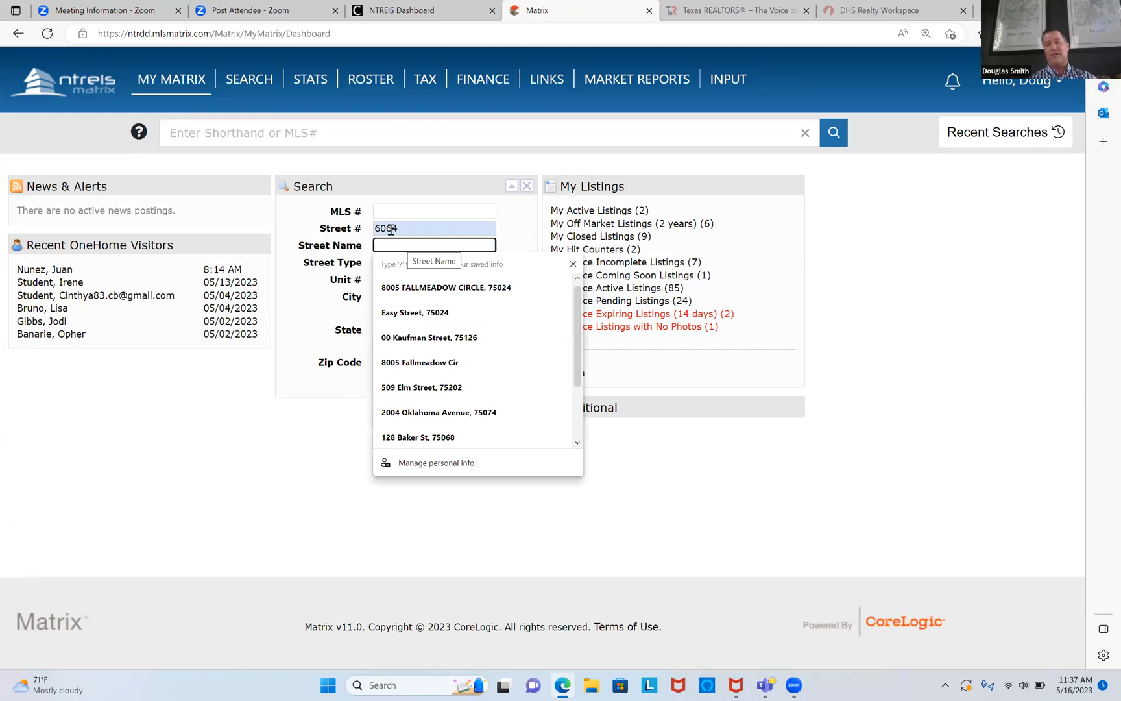
type("d")
left_click(501, 381)
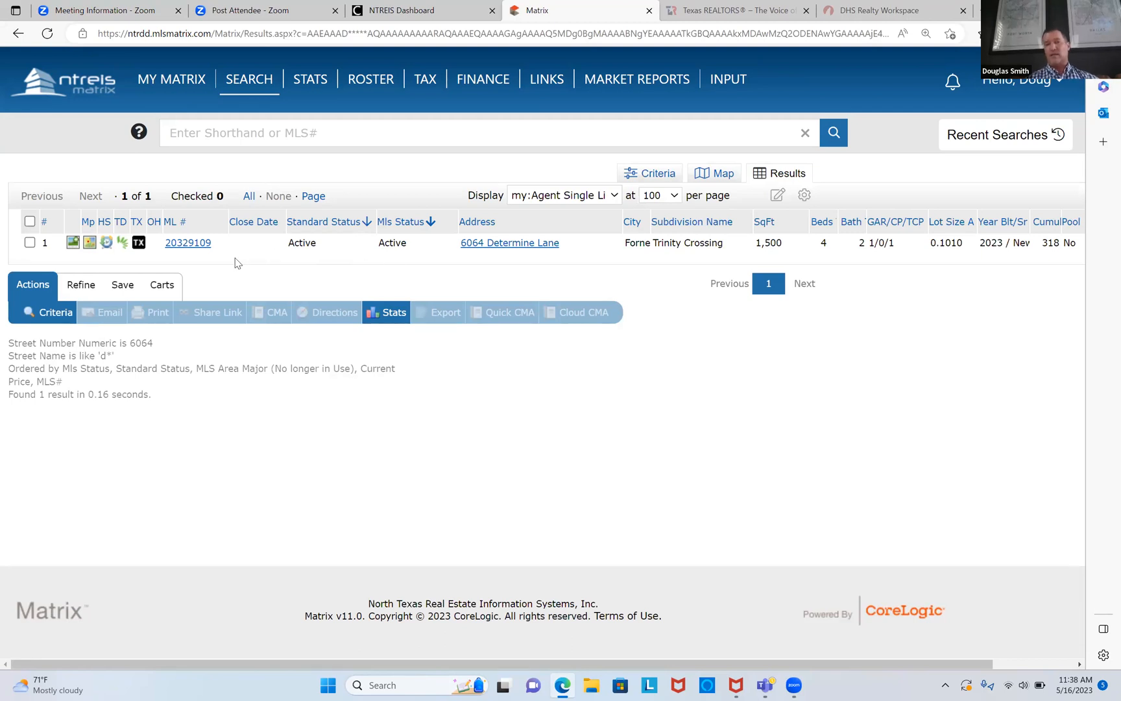
left_click(186, 243)
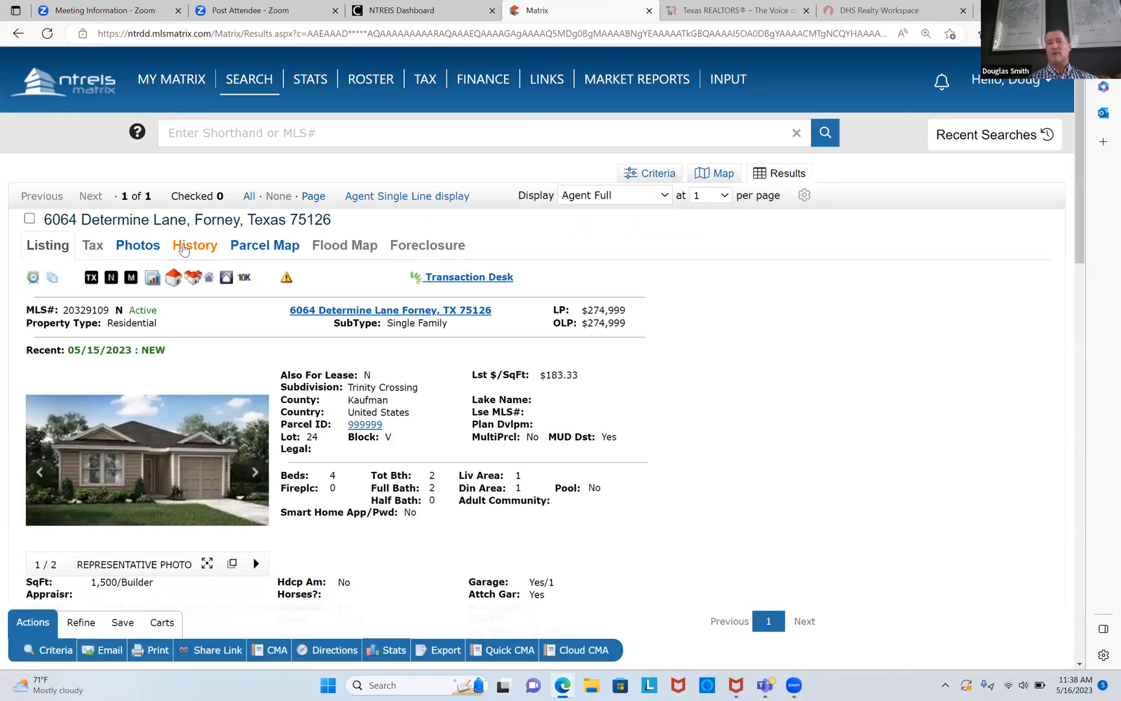
scroll(183, 250, "down", 6)
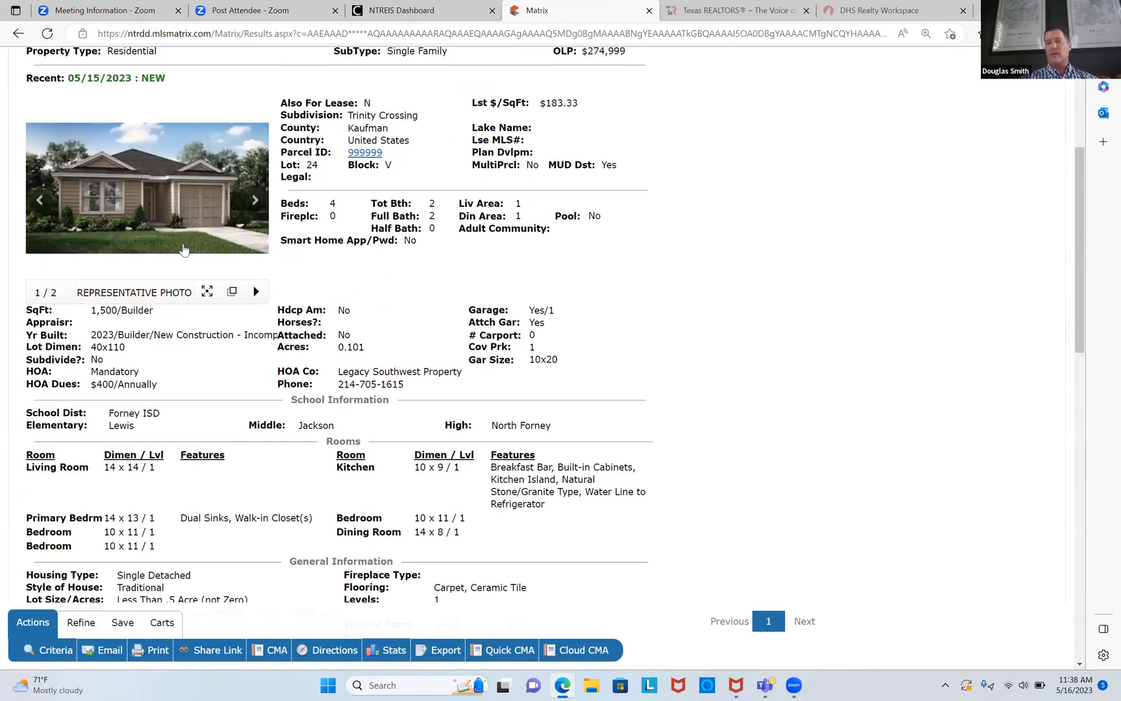
scroll(184, 250, "down", 10)
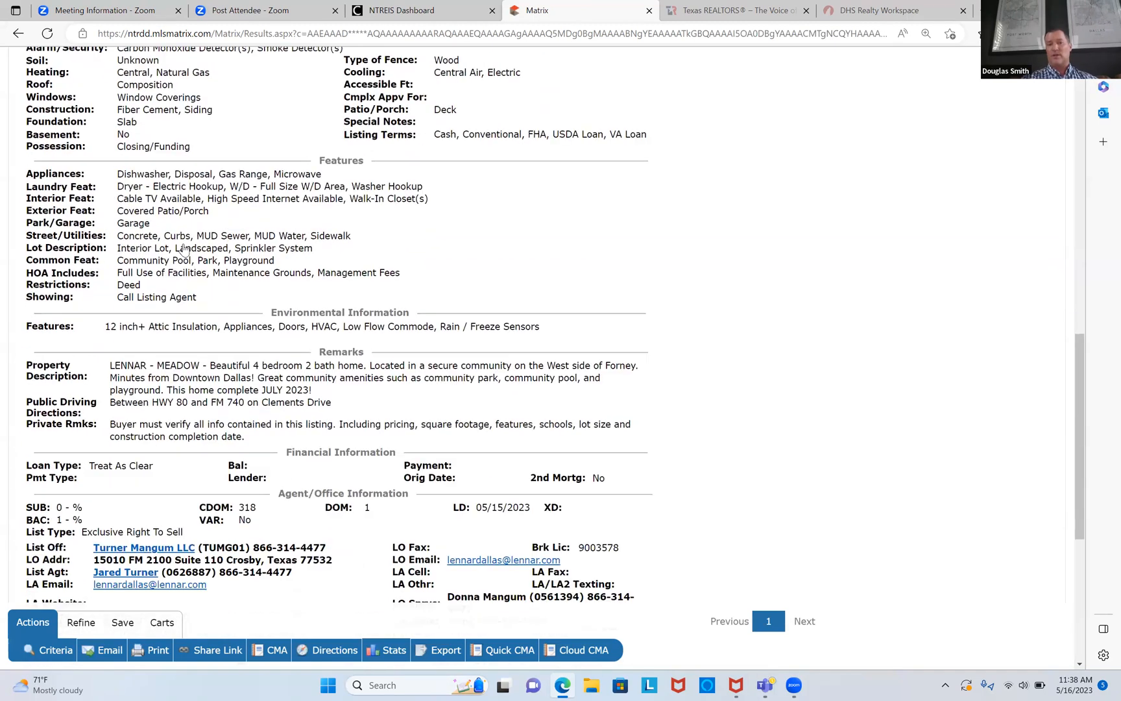
scroll(184, 250, "down", 1)
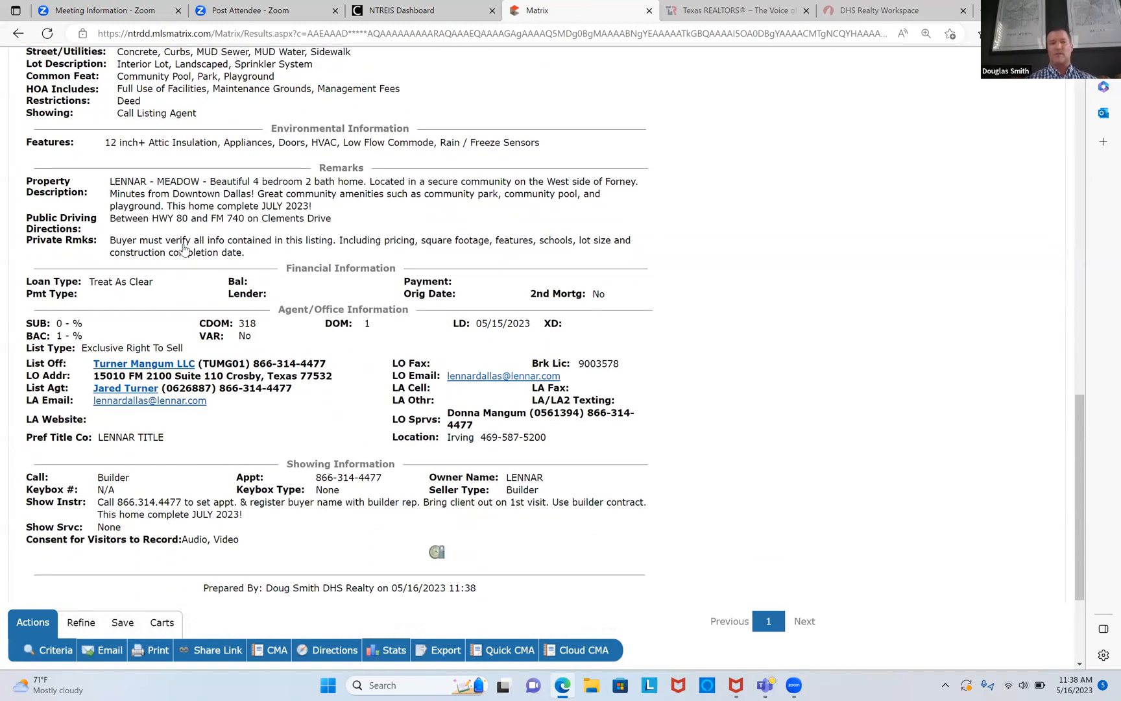
scroll(55, 528, "down", 3)
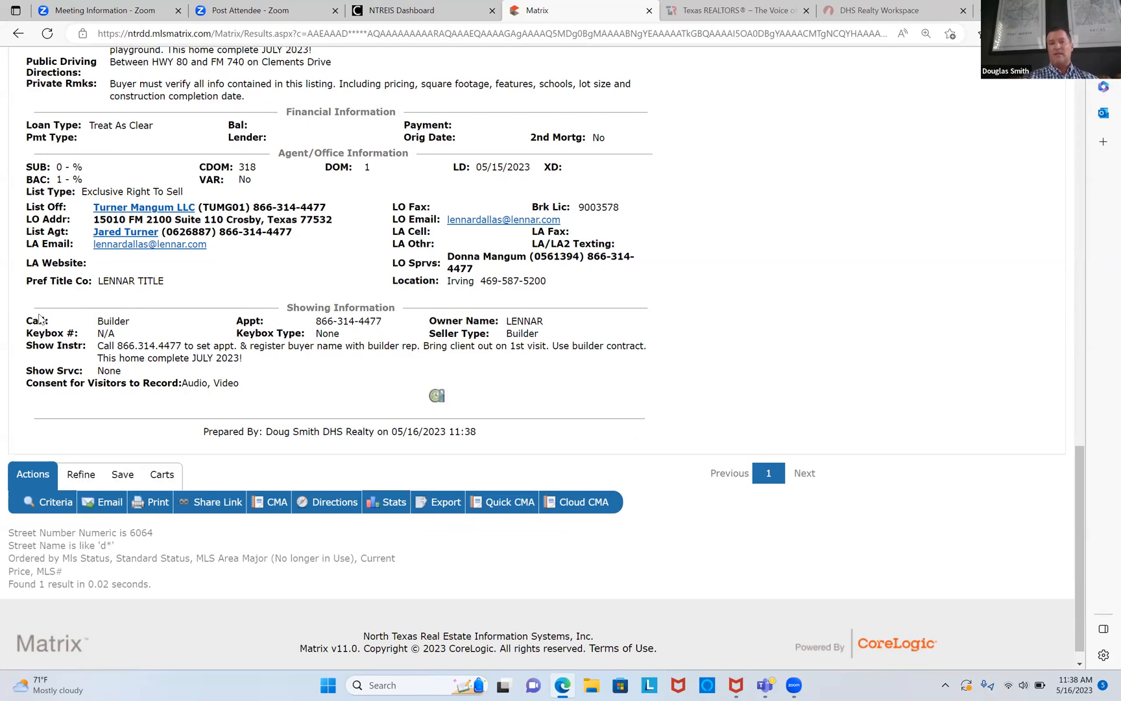
scroll(36, 321, "up", 20)
scroll(39, 318, "down", 20)
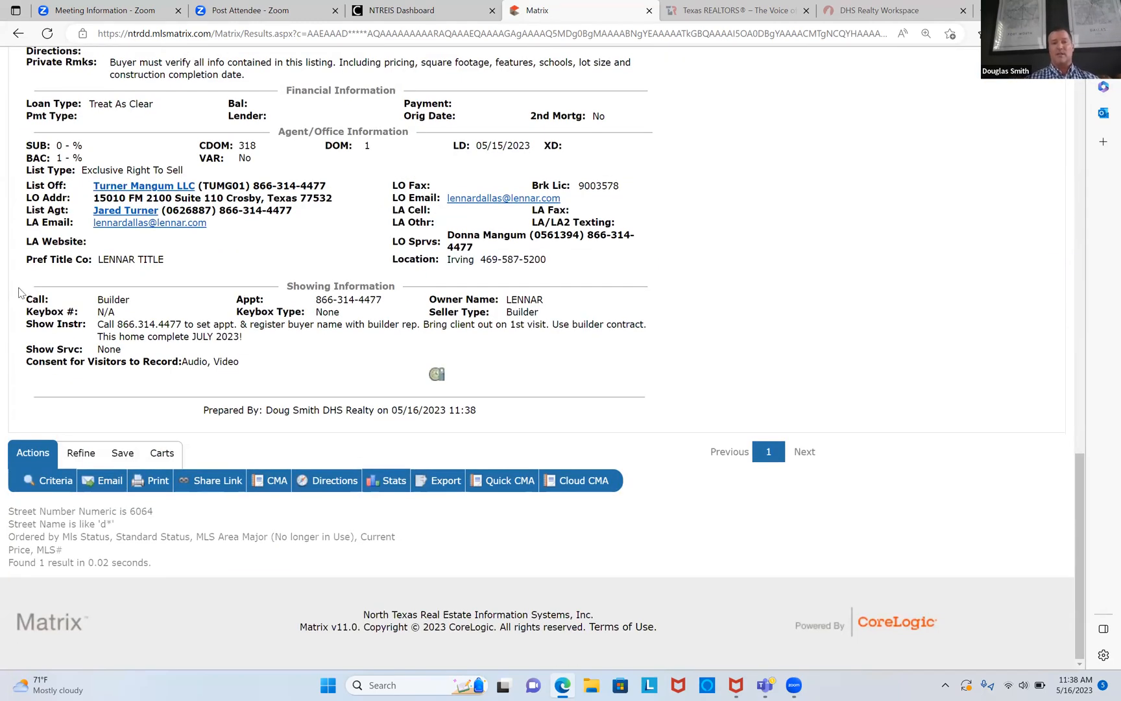
left_click_drag(29, 296, 145, 356)
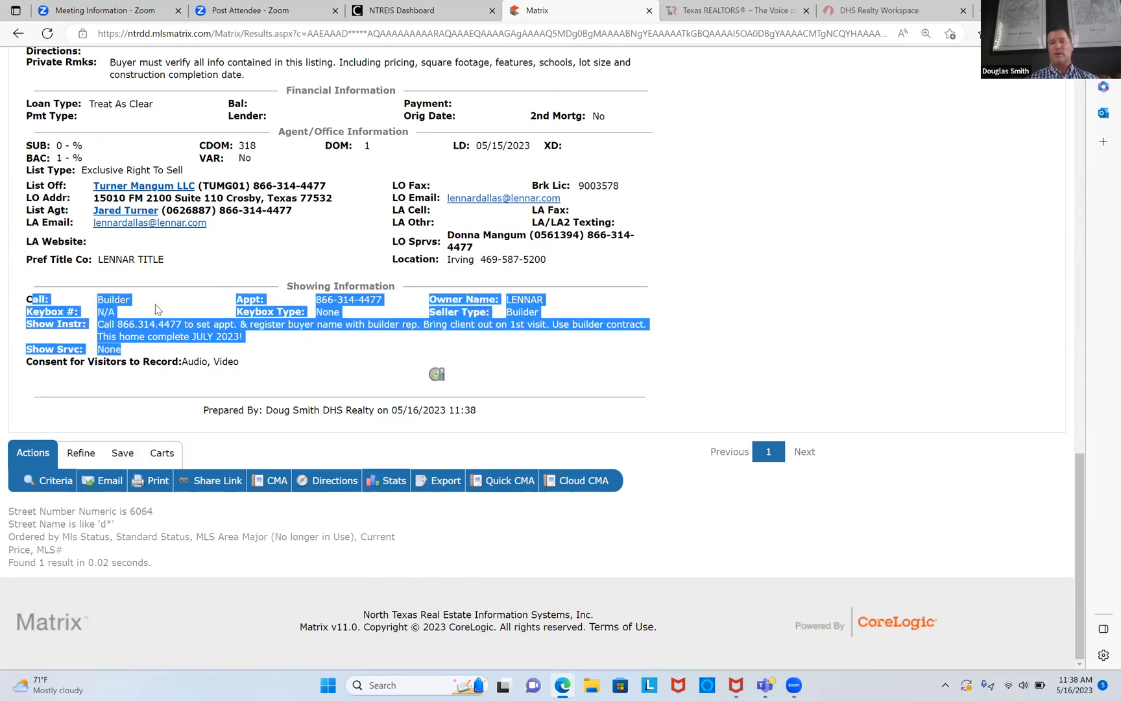
left_click(122, 310)
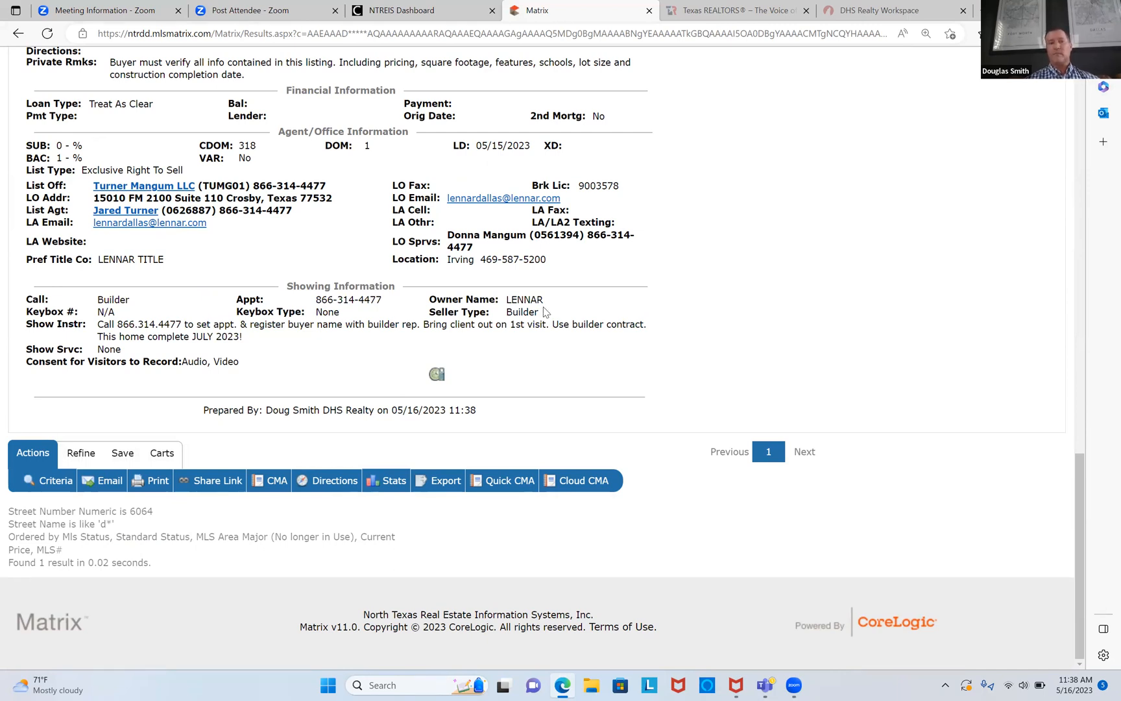
scroll(545, 312, "up", 15)
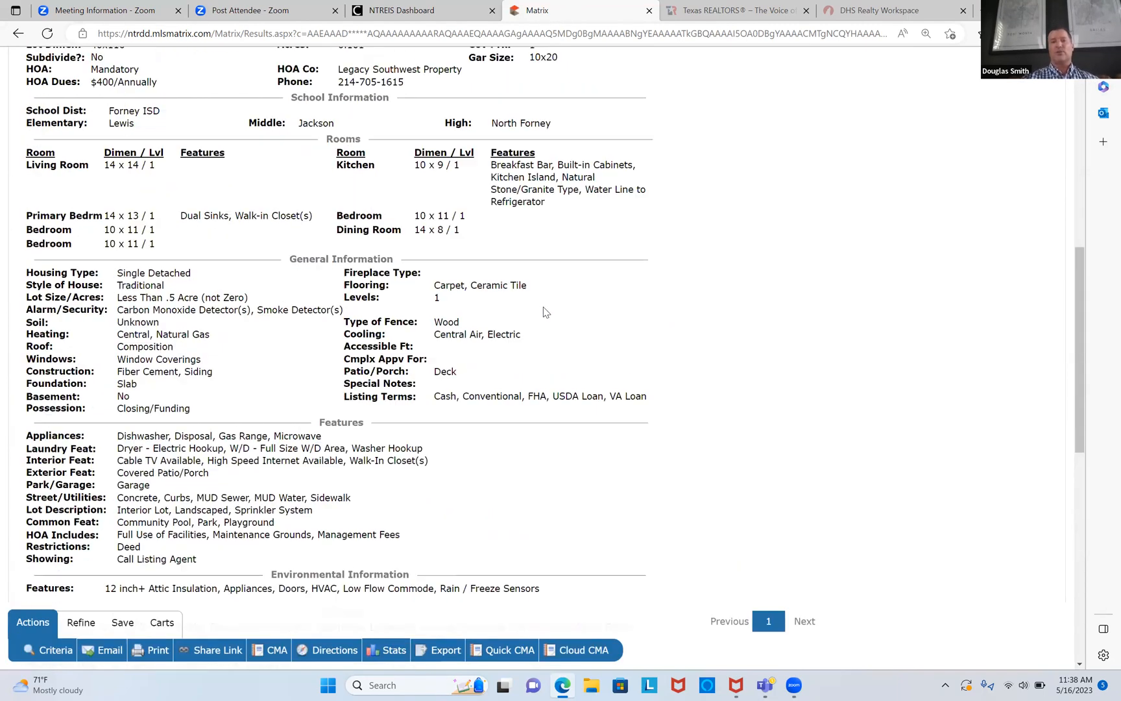
scroll(544, 312, "down", 1)
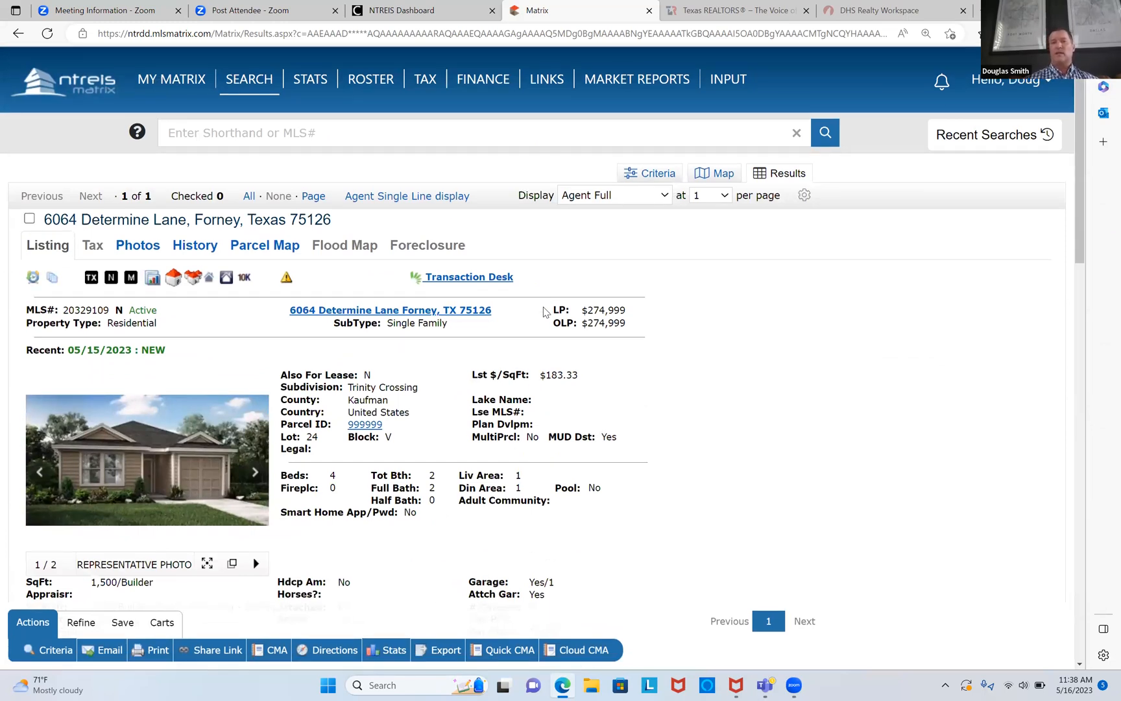
left_click(52, 280)
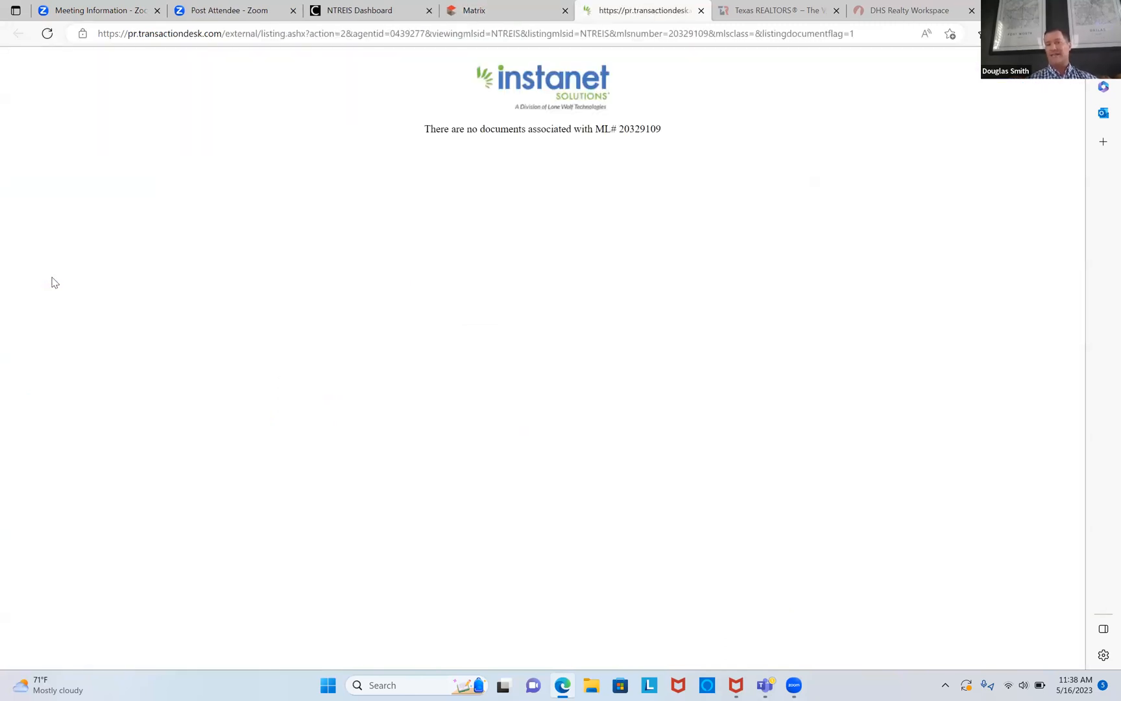
left_click(494, 15)
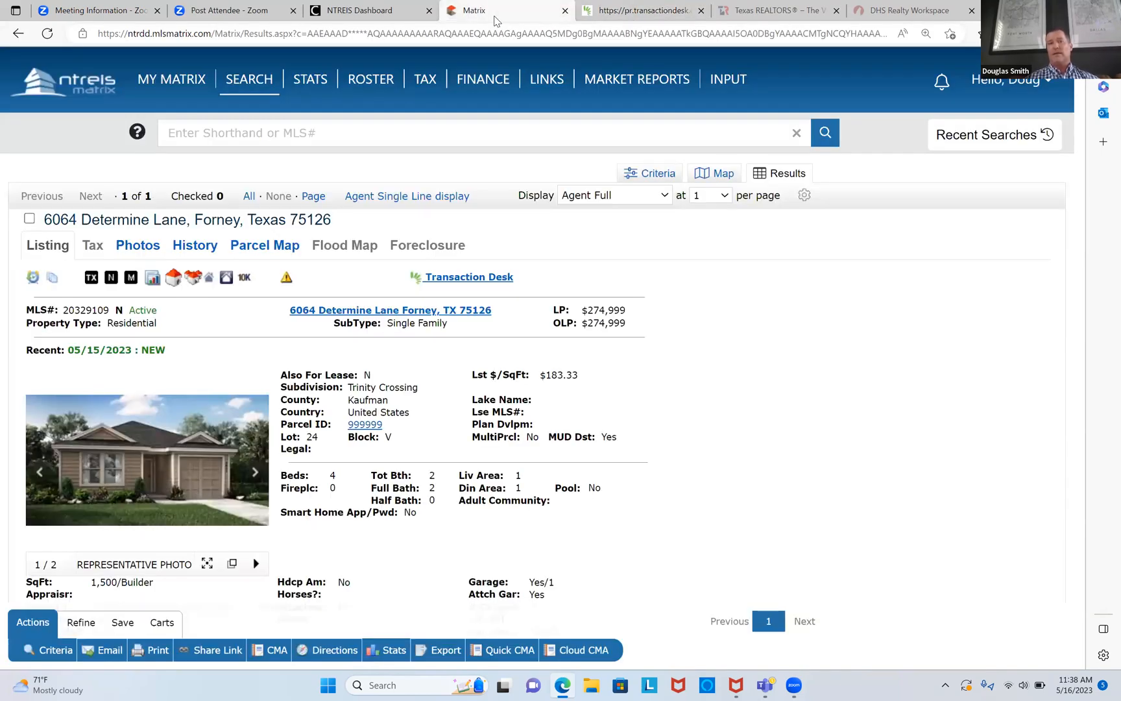
left_click(394, 312)
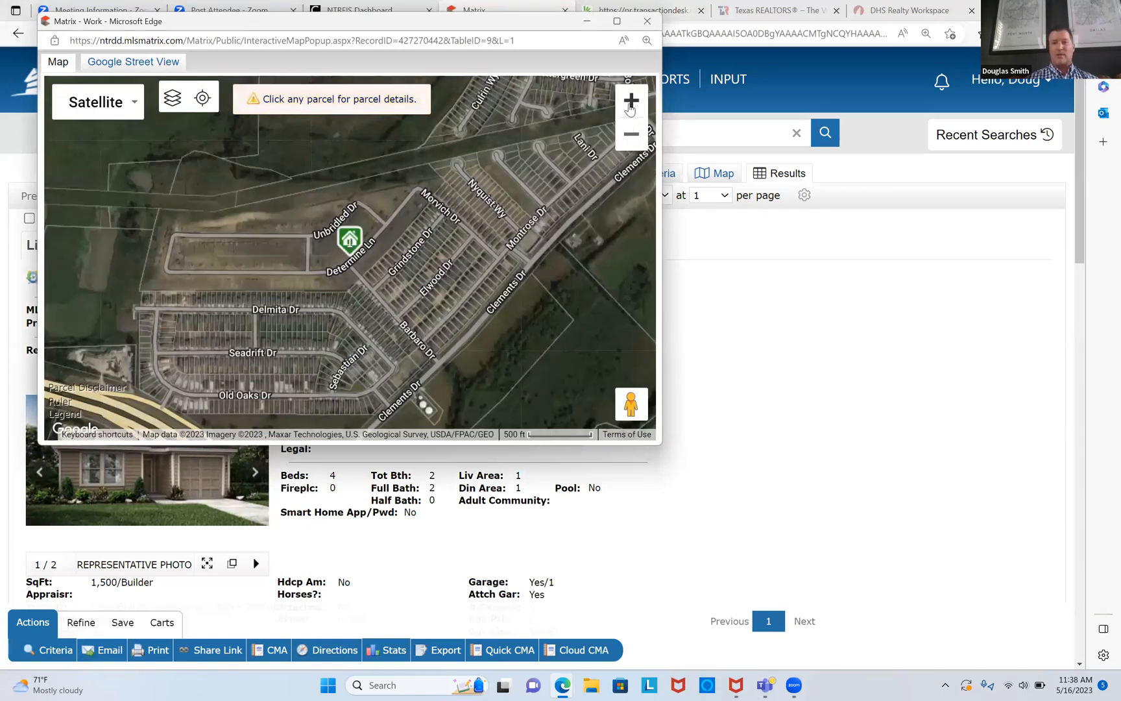
left_click(630, 104)
left_click(629, 105)
left_click(629, 103)
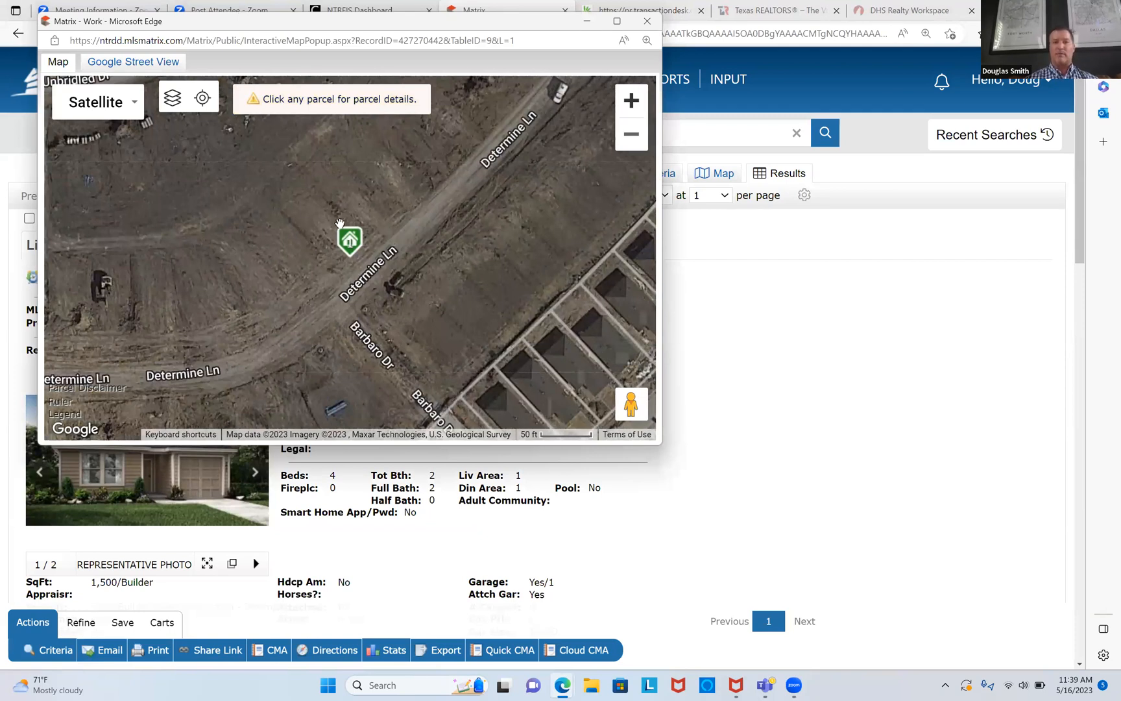
mouse_move(352, 258)
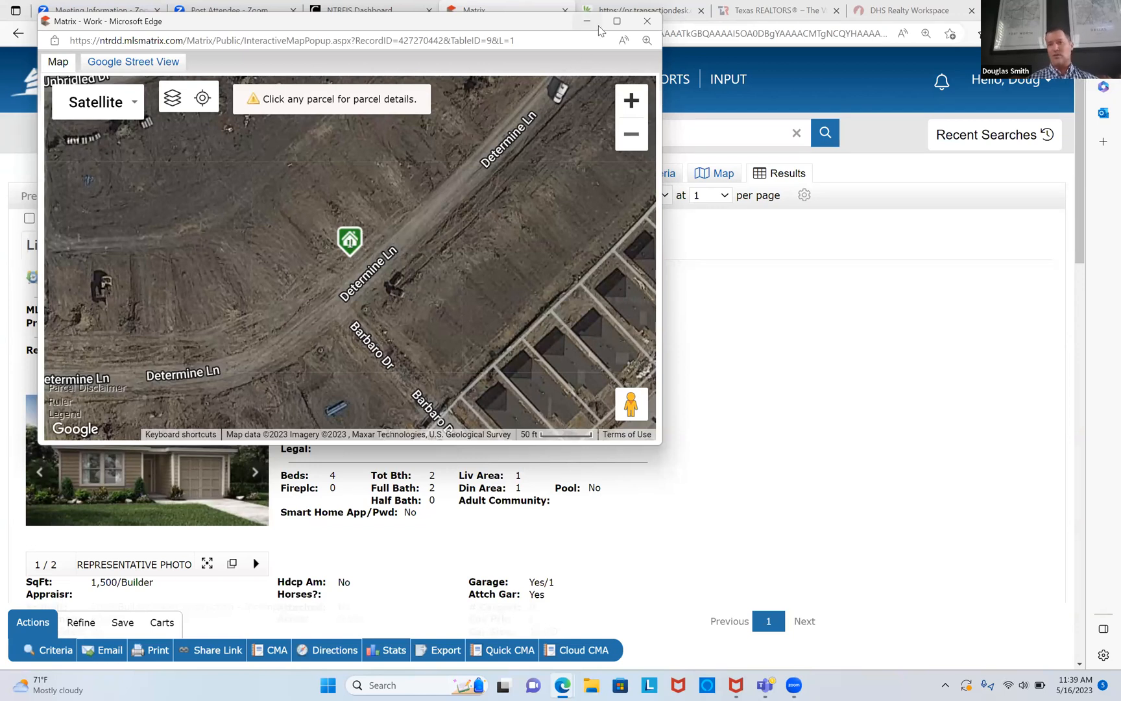
left_click(647, 25)
mouse_move(239, 109)
mouse_move(298, 160)
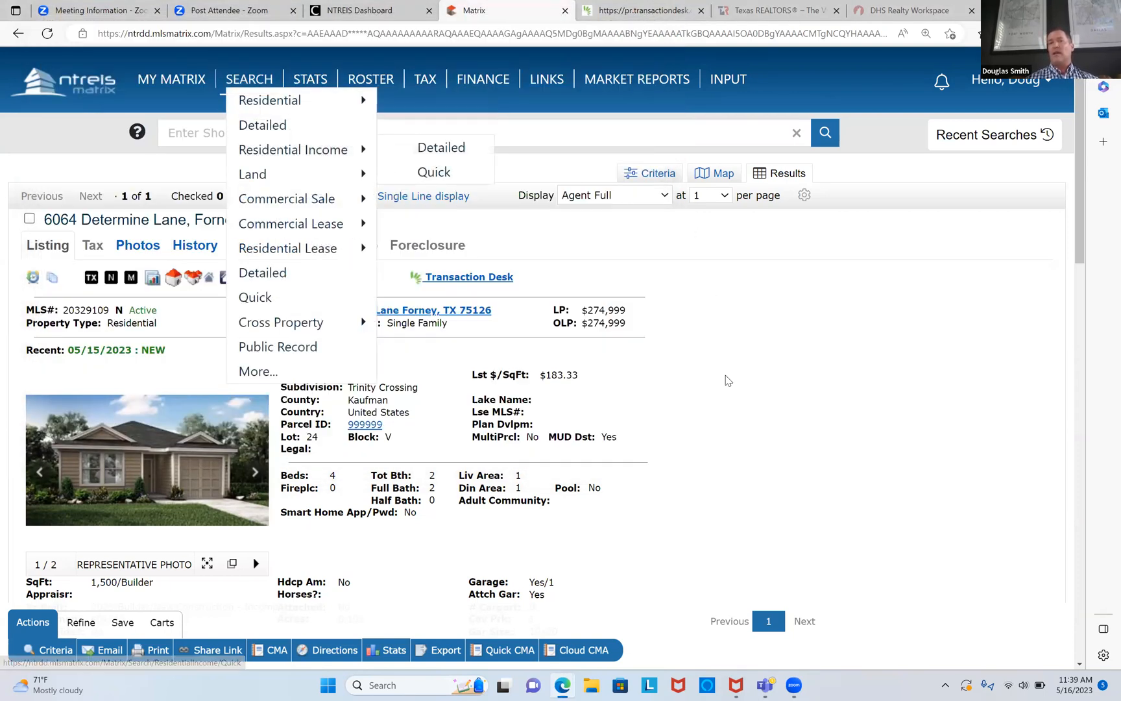
scroll(727, 380, "down", 1)
scroll(726, 380, "down", 15)
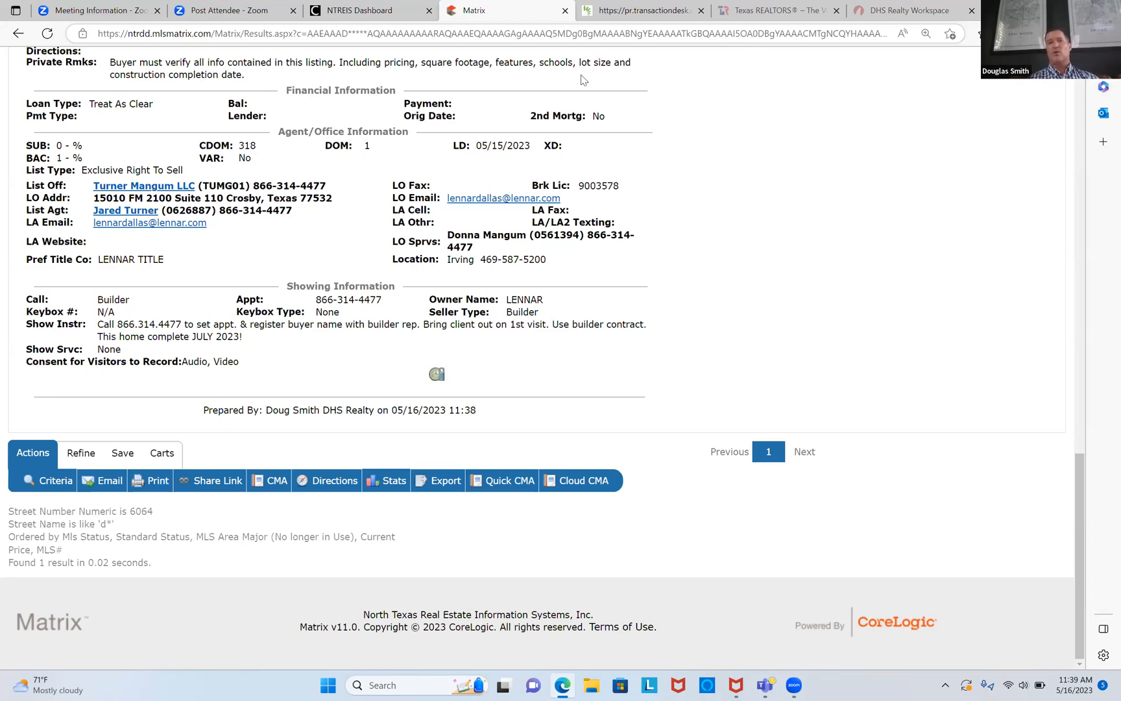
scroll(757, 184, "up", 10)
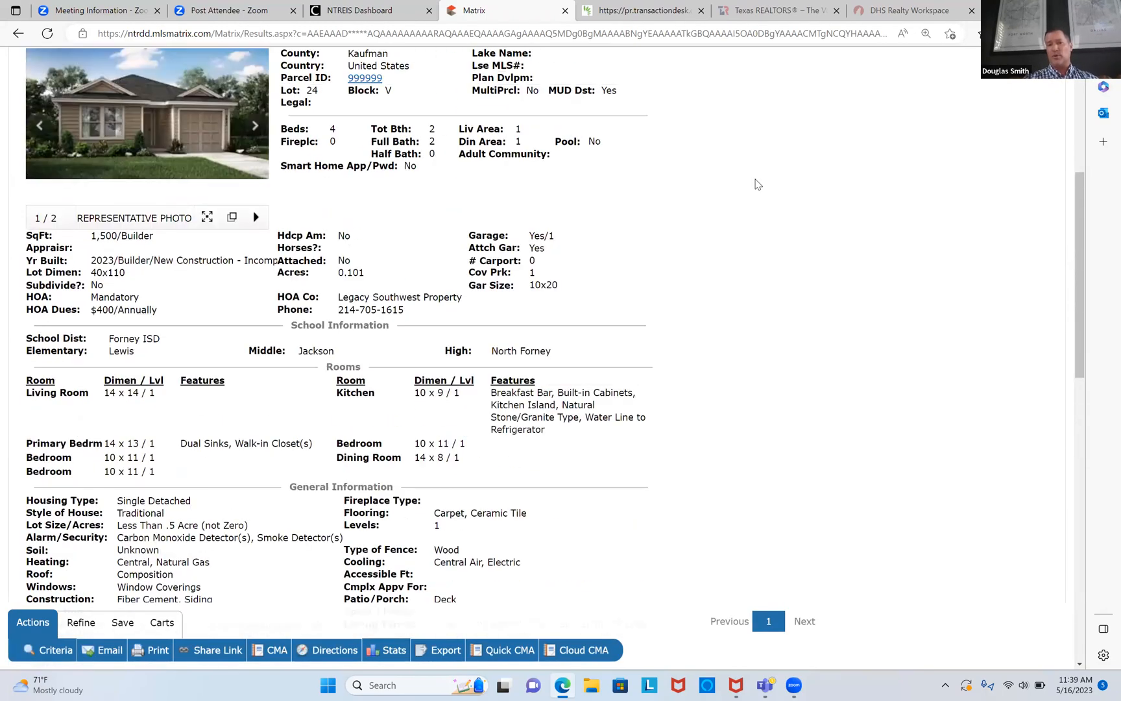
scroll(758, 184, "up", 5)
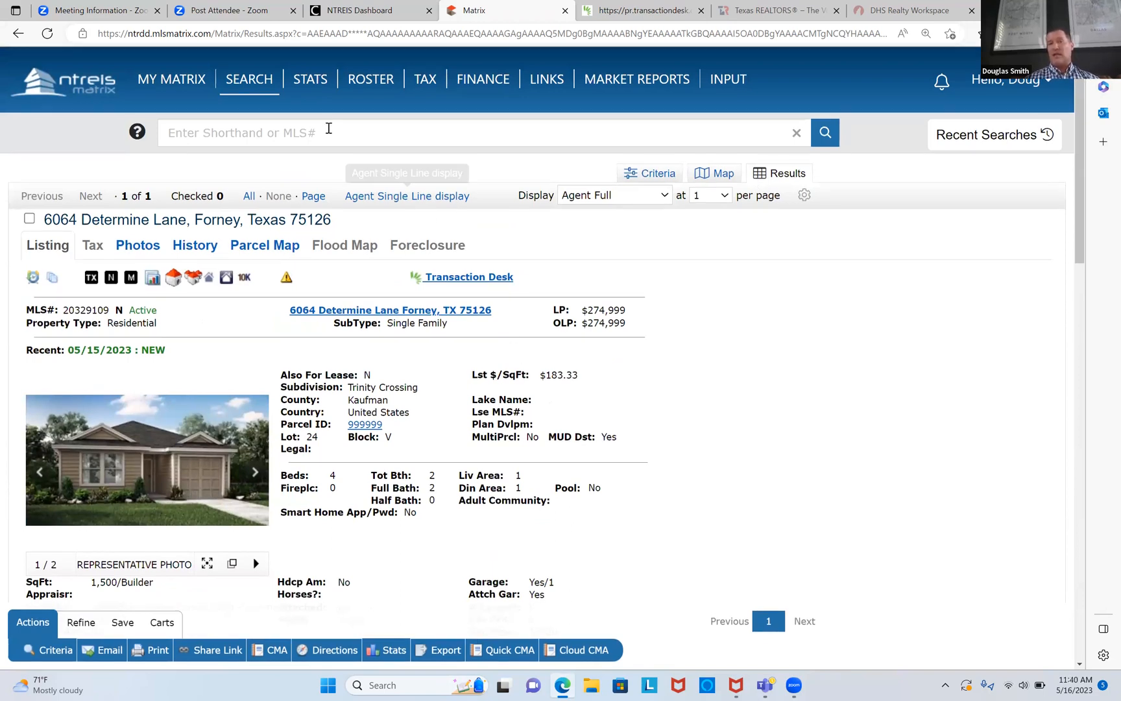
mouse_move(245, 88)
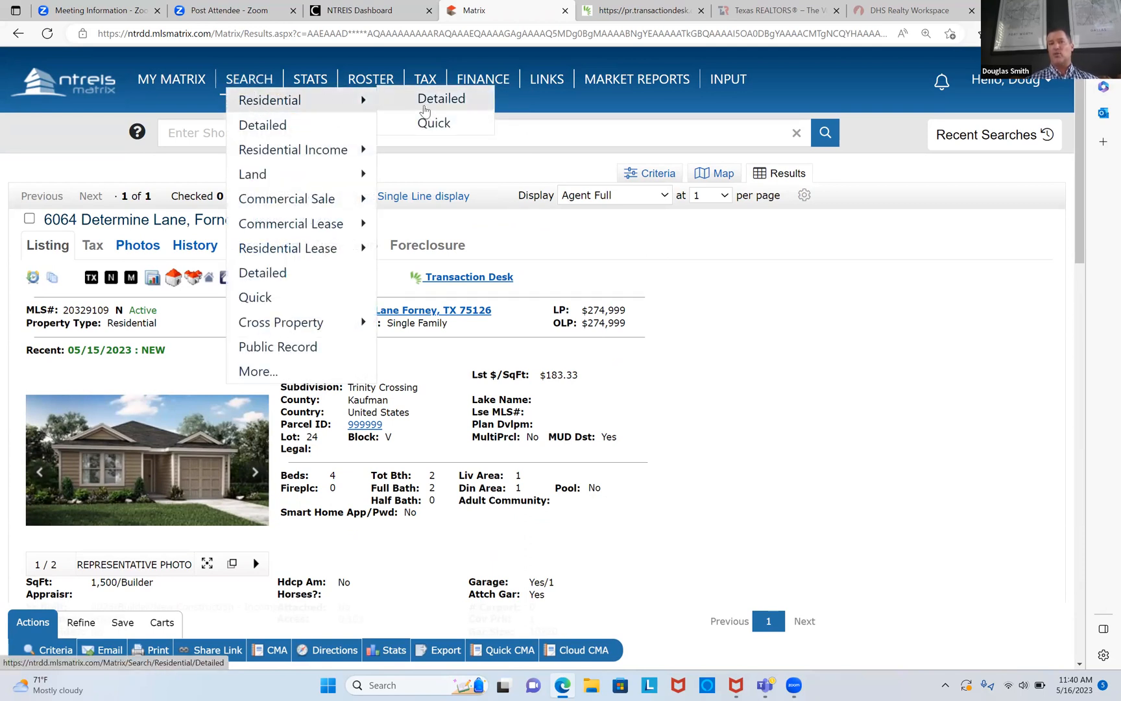
left_click(441, 103)
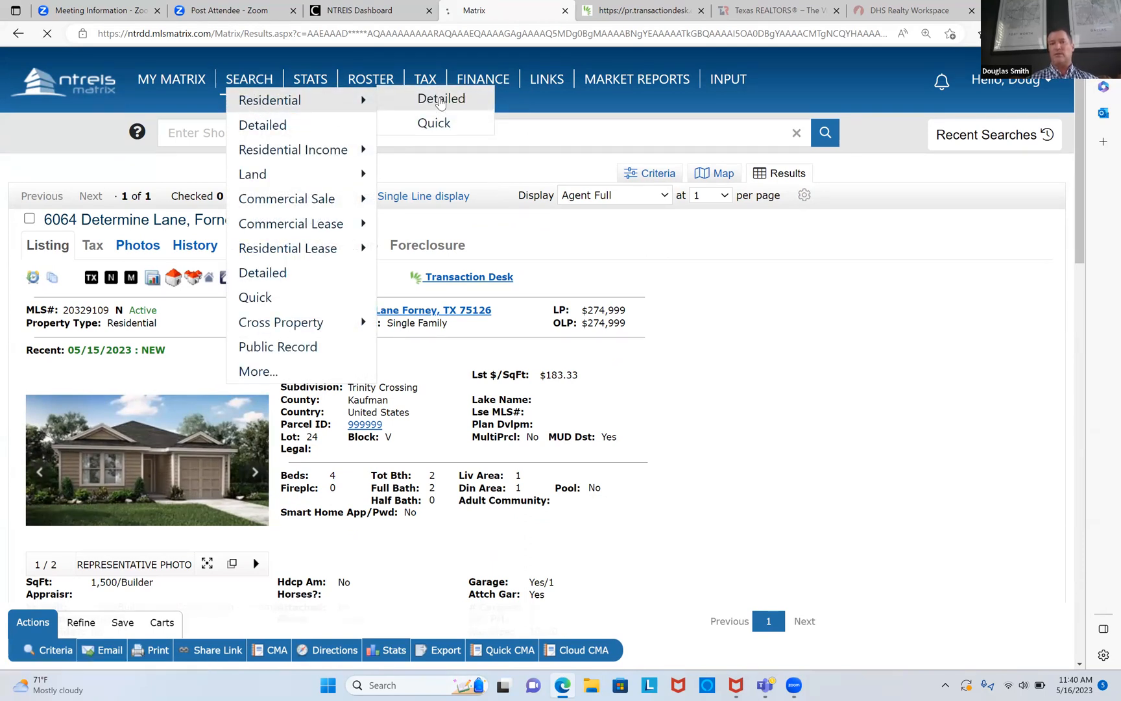
Step: Enter 'trinity cross*' as the Subdivision and include all listing statuses
left_click(115, 460)
right_click(114, 463)
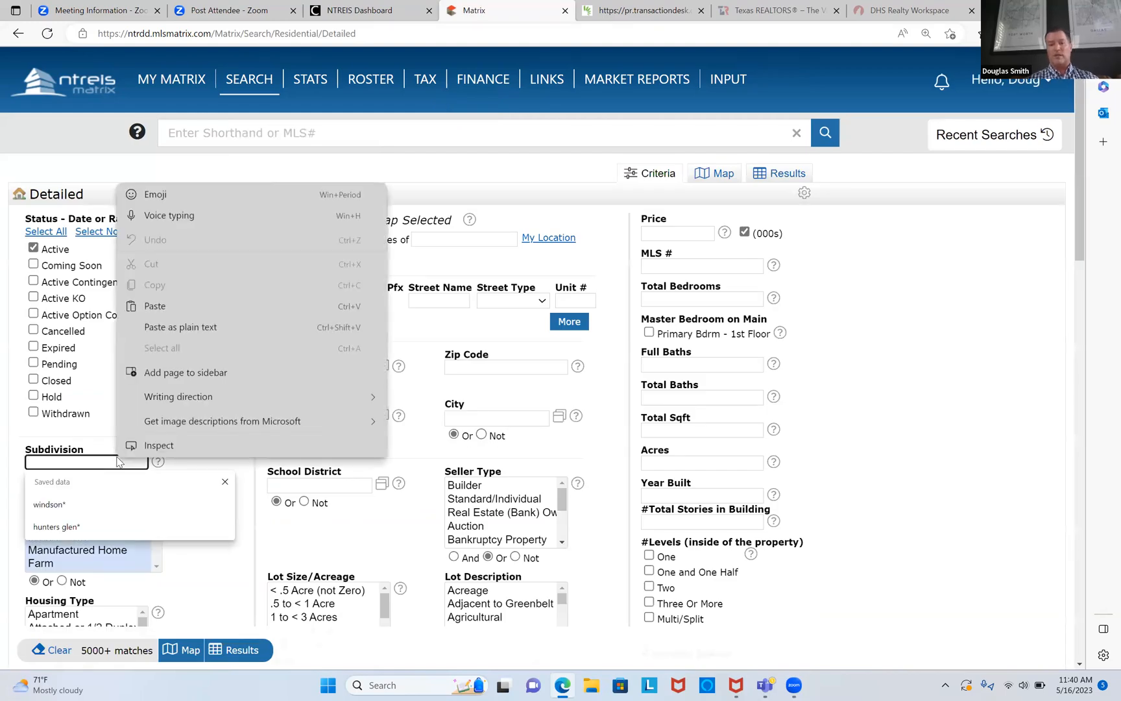
key("Escape")
key("ctrl+shift+c")
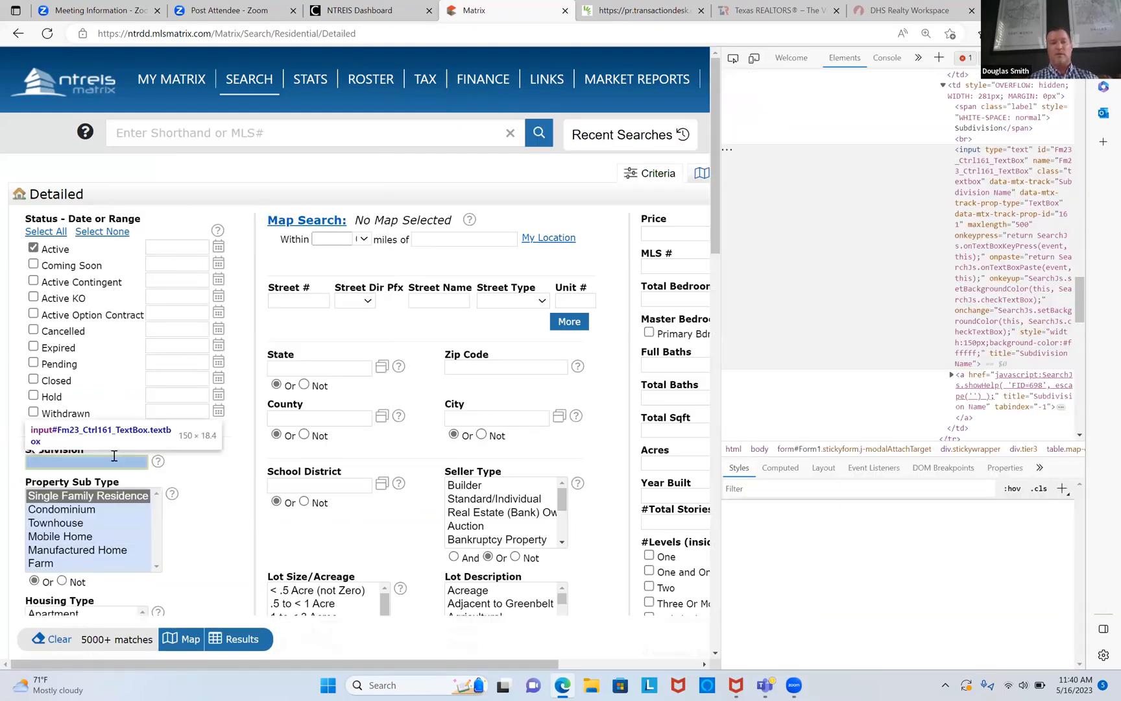
left_click(113, 459)
type("trini")
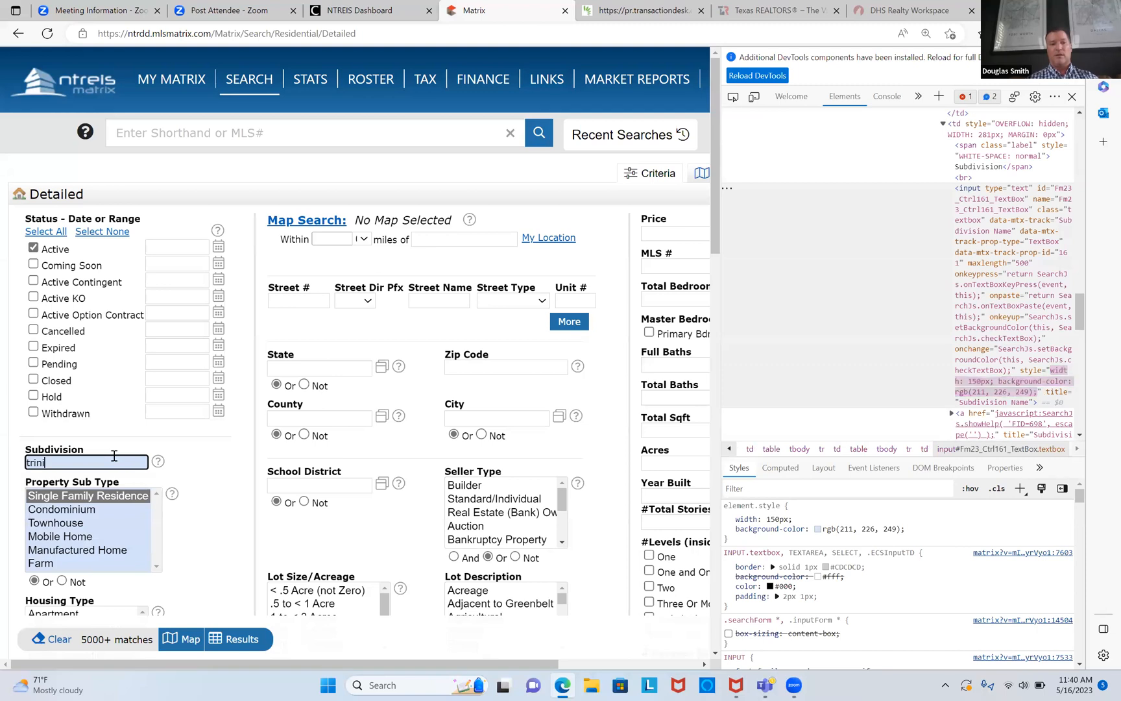
type("ty cross*")
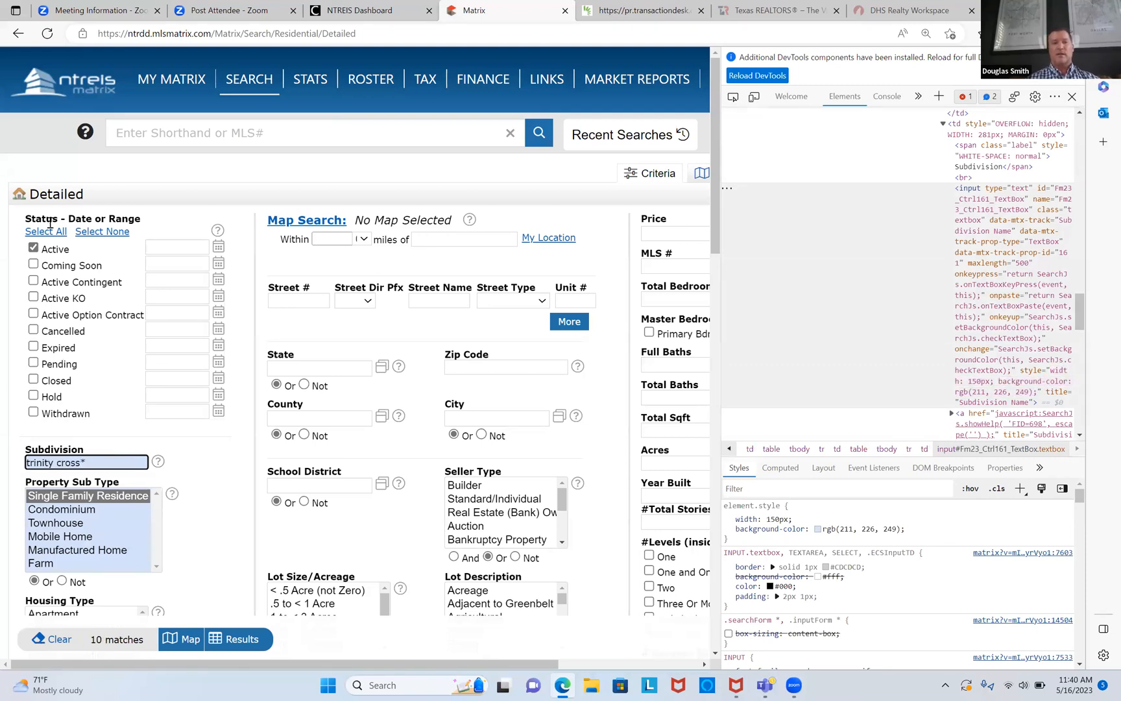
left_click(48, 234)
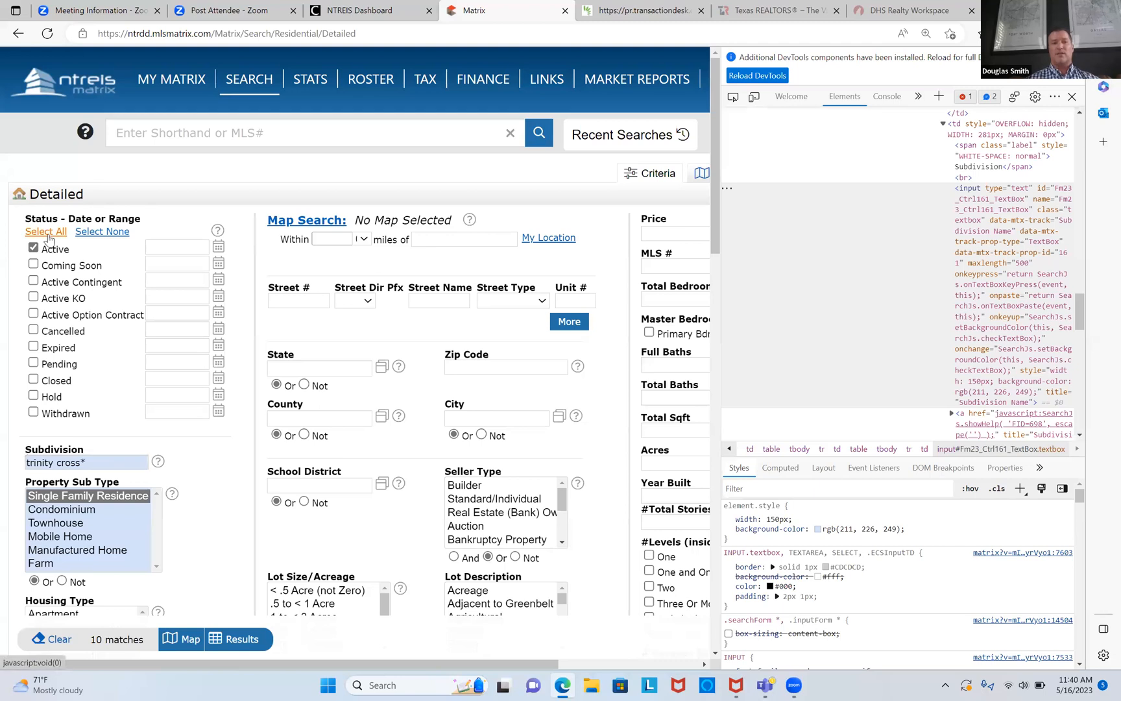
Step: Widen the Pending and Closed status date ranges to 0-190
left_click(180, 362)
key("BackSpace")
key("BackSpace")
type("190")
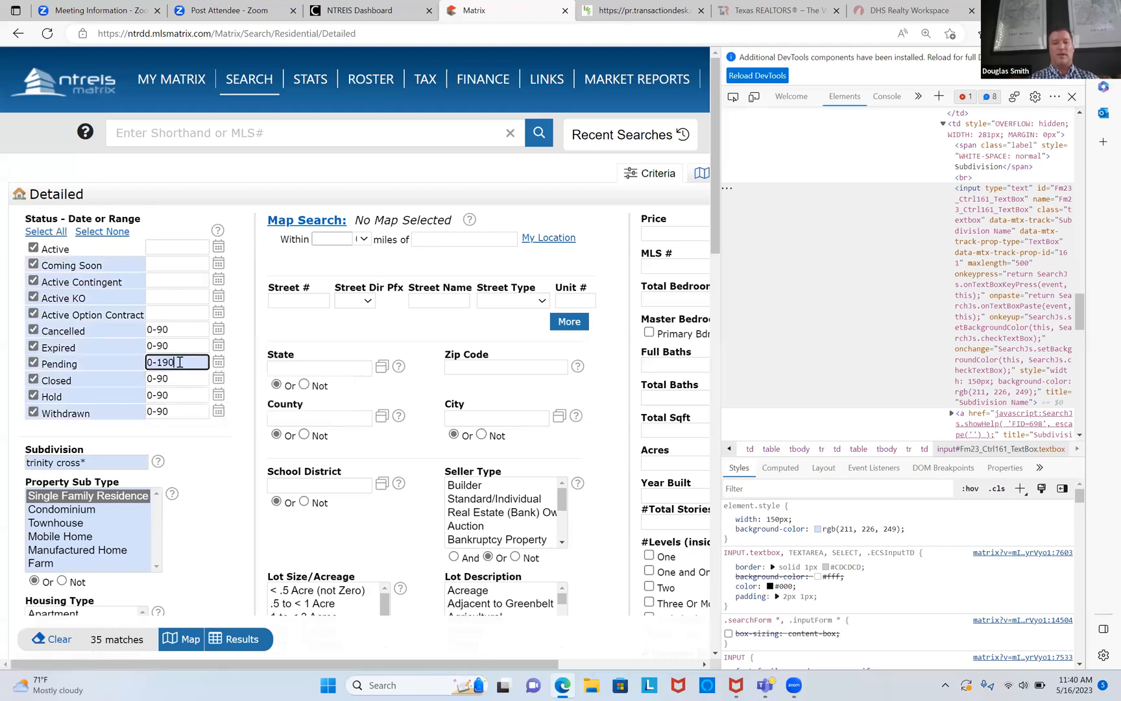
left_click(182, 381)
key("BackSpace")
key("BackSpace")
type("190")
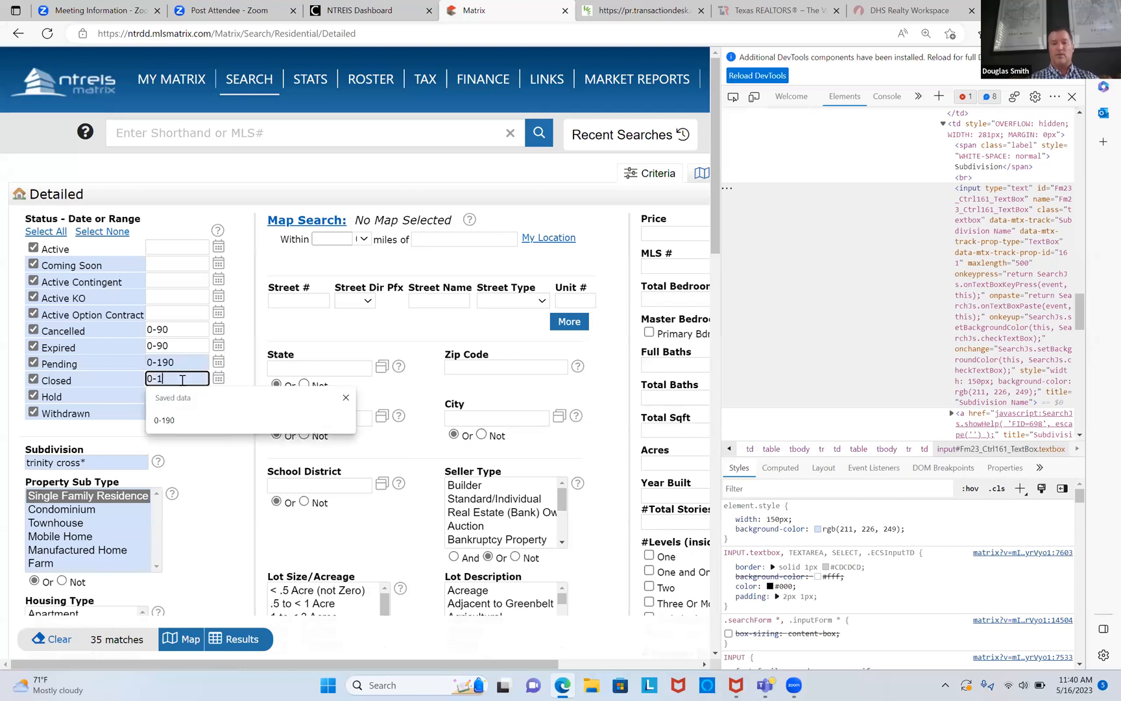
Step: Choose Forney as the City and show the 36 matching results
left_click(463, 418)
type("fron")
key("BackSpace")
key("BackSpace")
key("BackSpace")
type("orn")
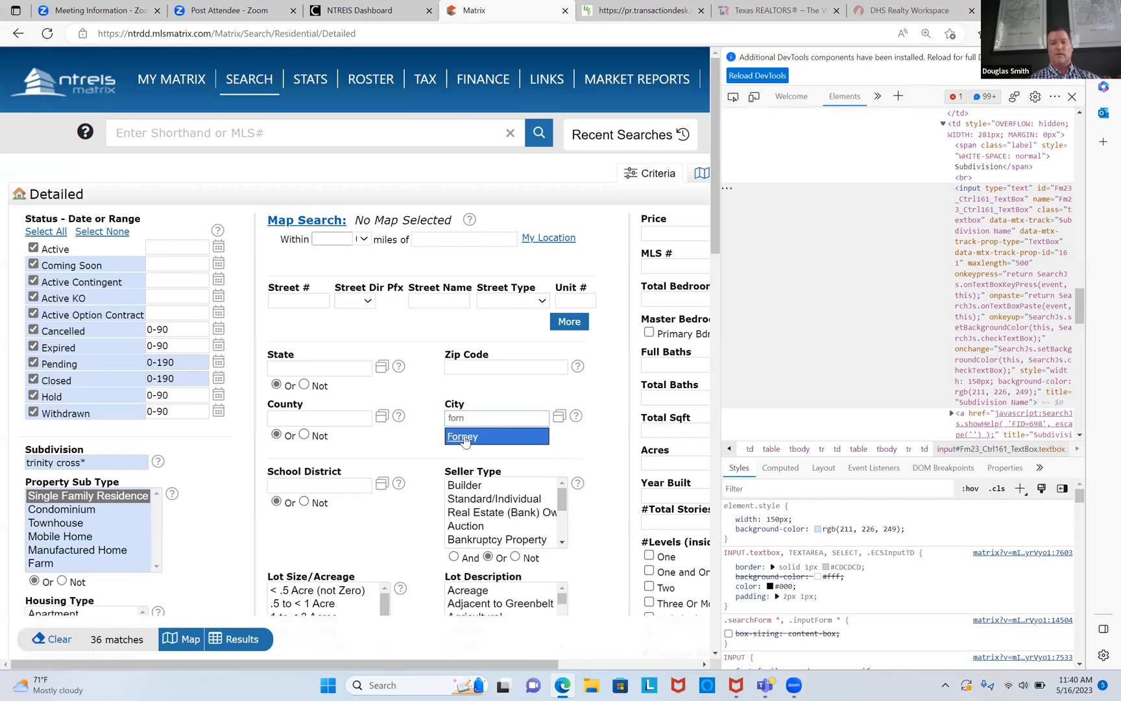
left_click(465, 437)
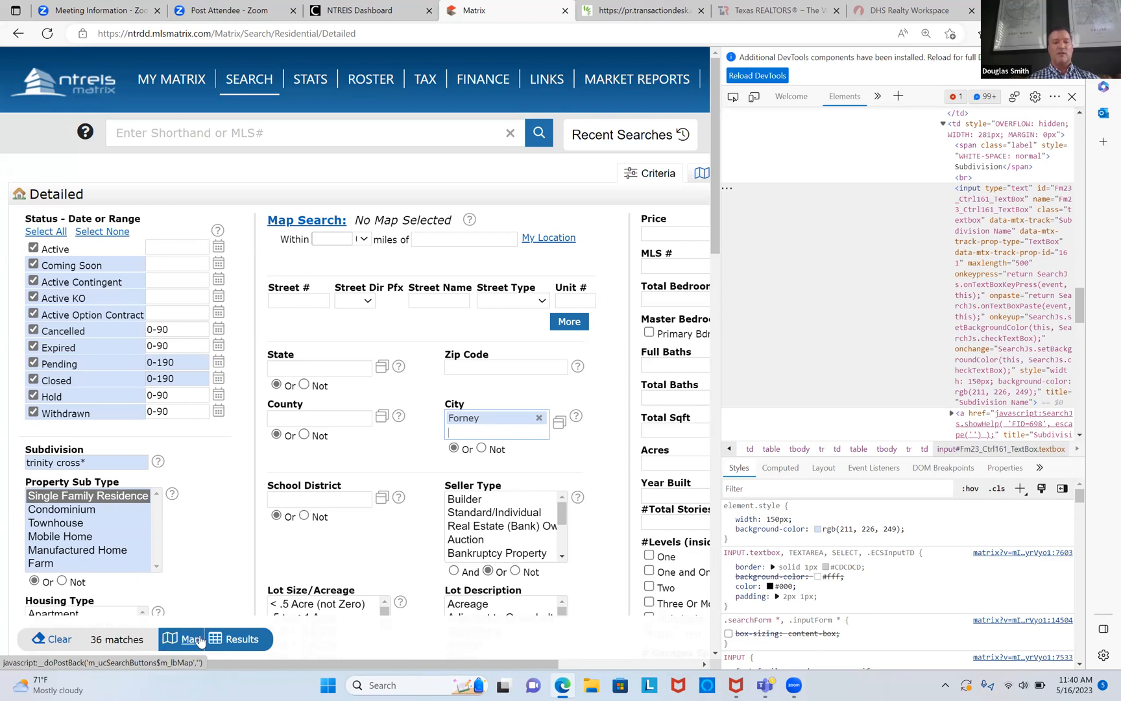
left_click(239, 642)
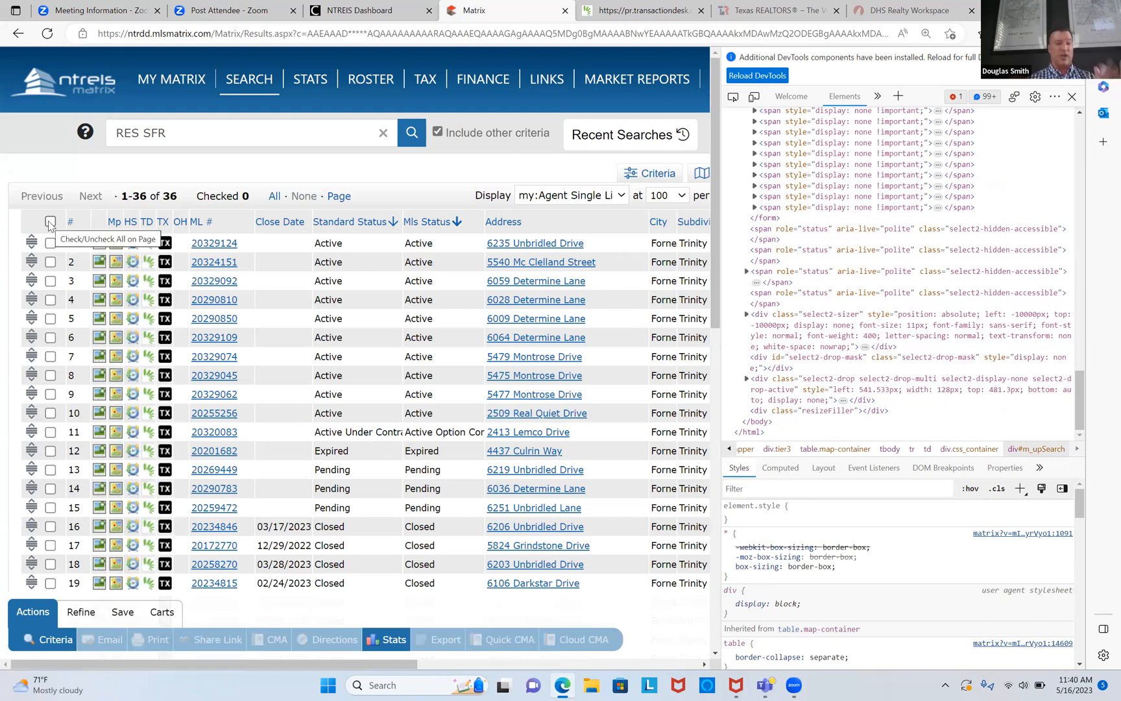
Step: Check all 36 Forney listings and generate a Quick CMA report from them
left_click(50, 223)
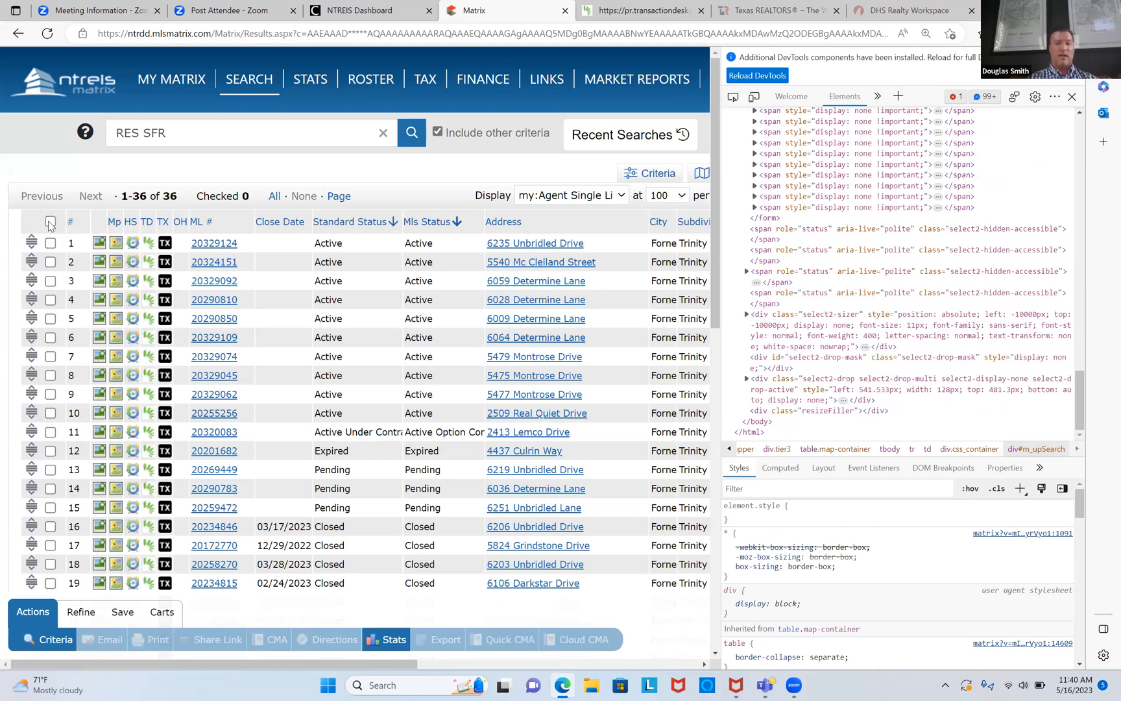
scroll(51, 225, "down", 3)
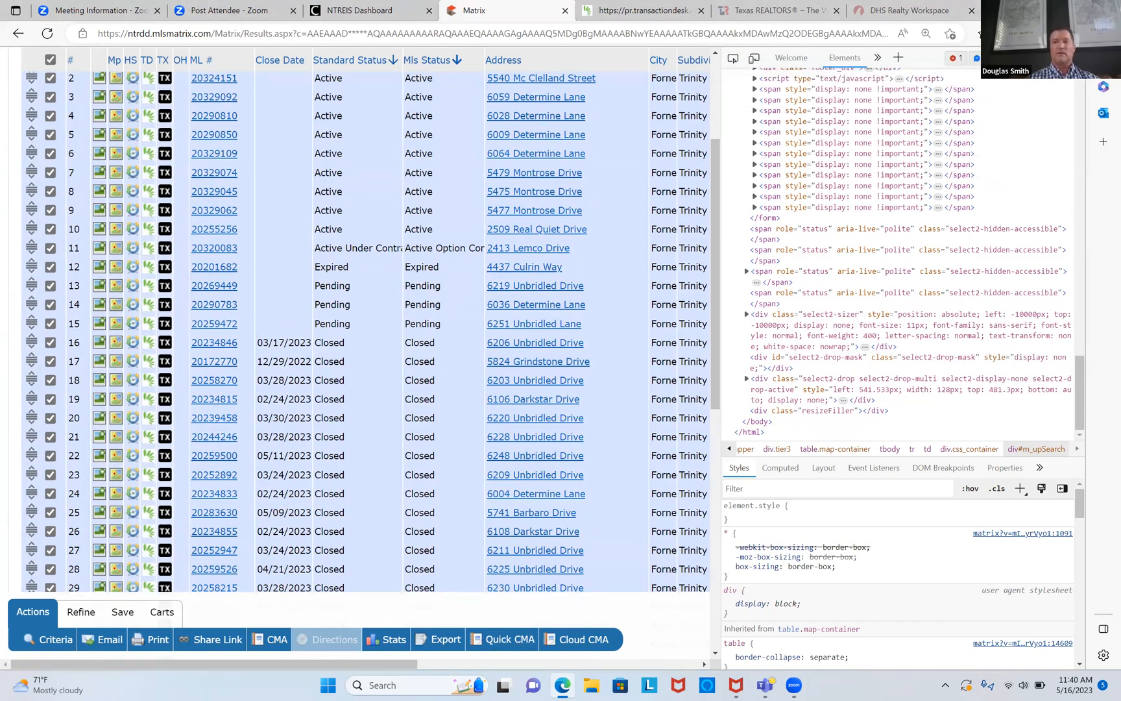
key("F12")
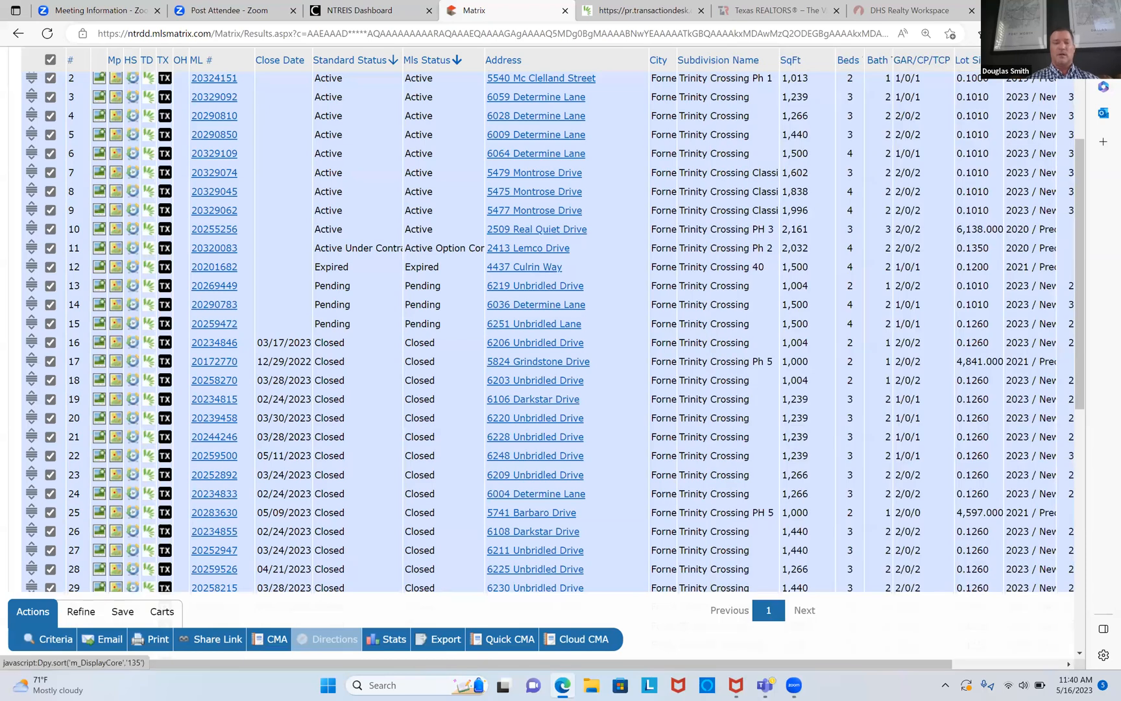
left_click(509, 642)
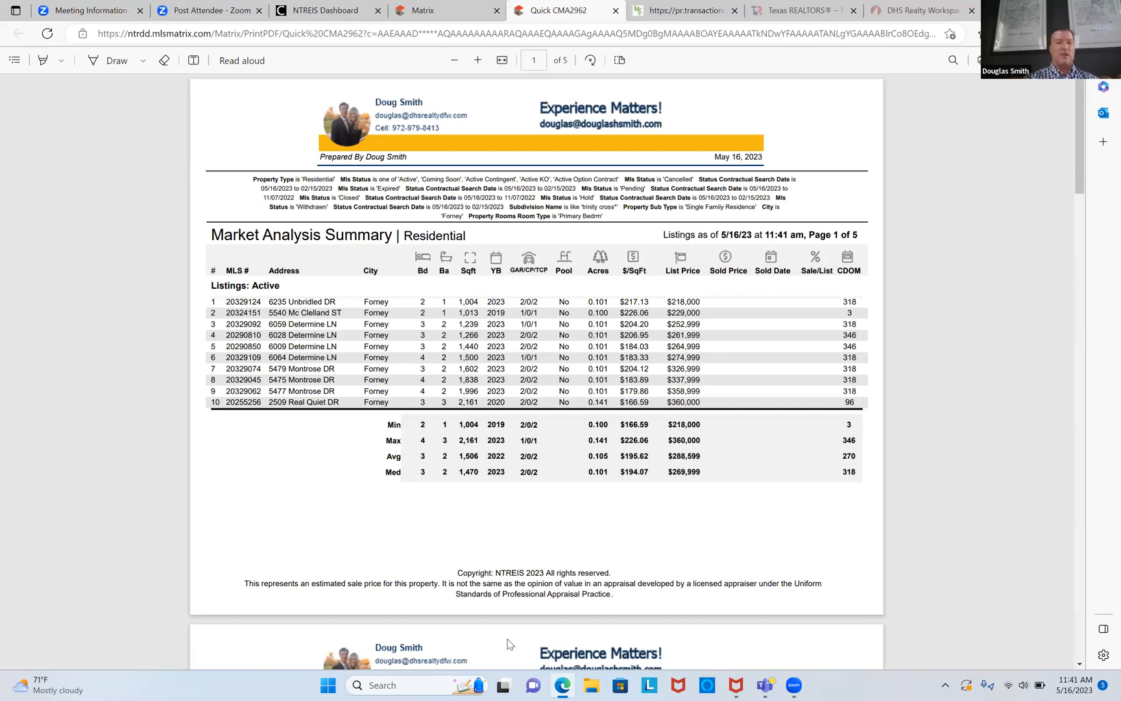
Step: Review the Active, Pending and Closed tables in the Quick CMA PDF, then go to the Texas REALTORS tab
scroll(509, 644, "down", 7)
scroll(509, 643, "down", 10)
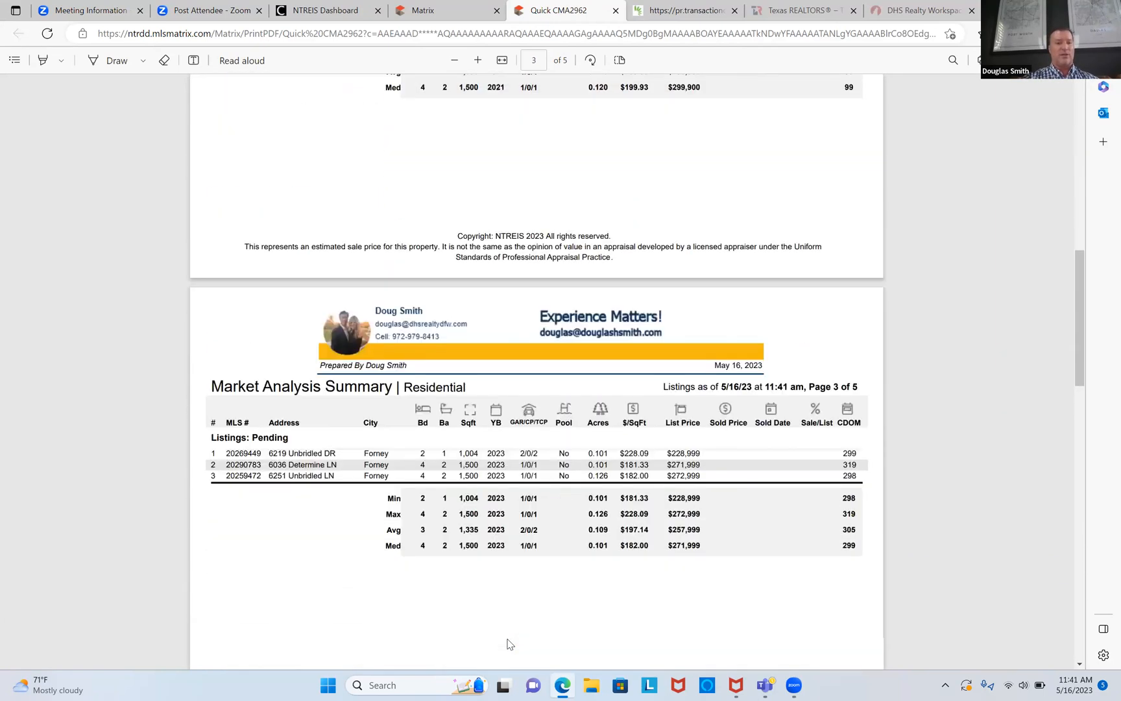
scroll(508, 644, "up", 15)
scroll(509, 643, "up", 3)
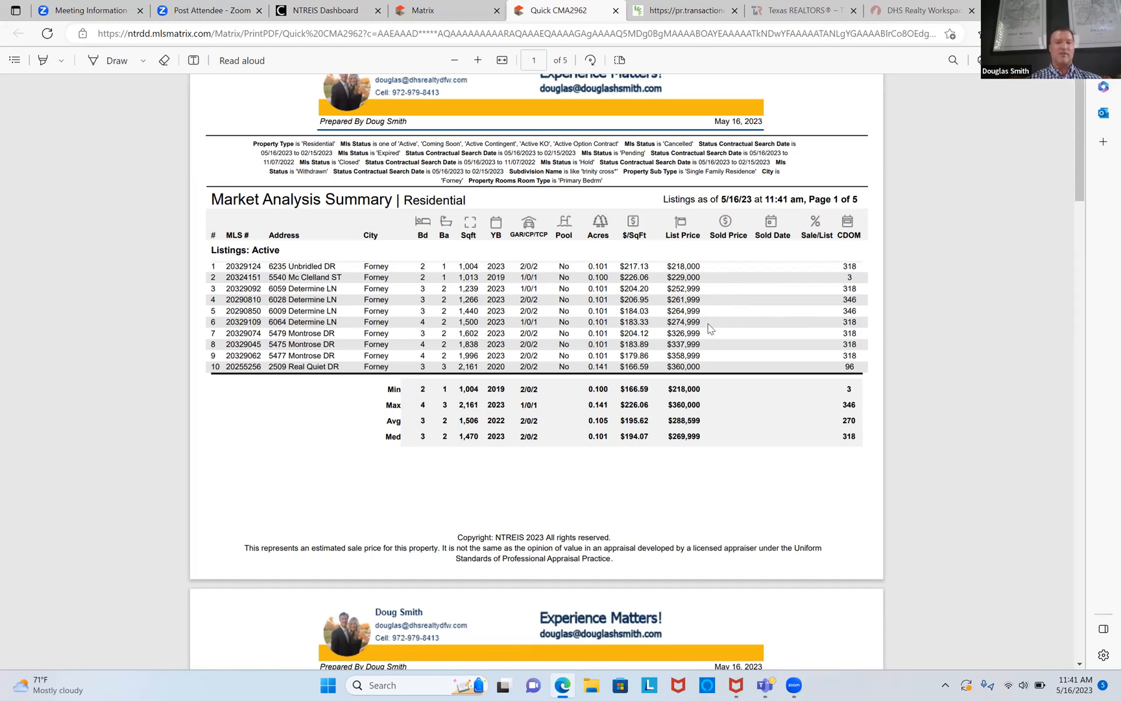
scroll(705, 321, "down", 15)
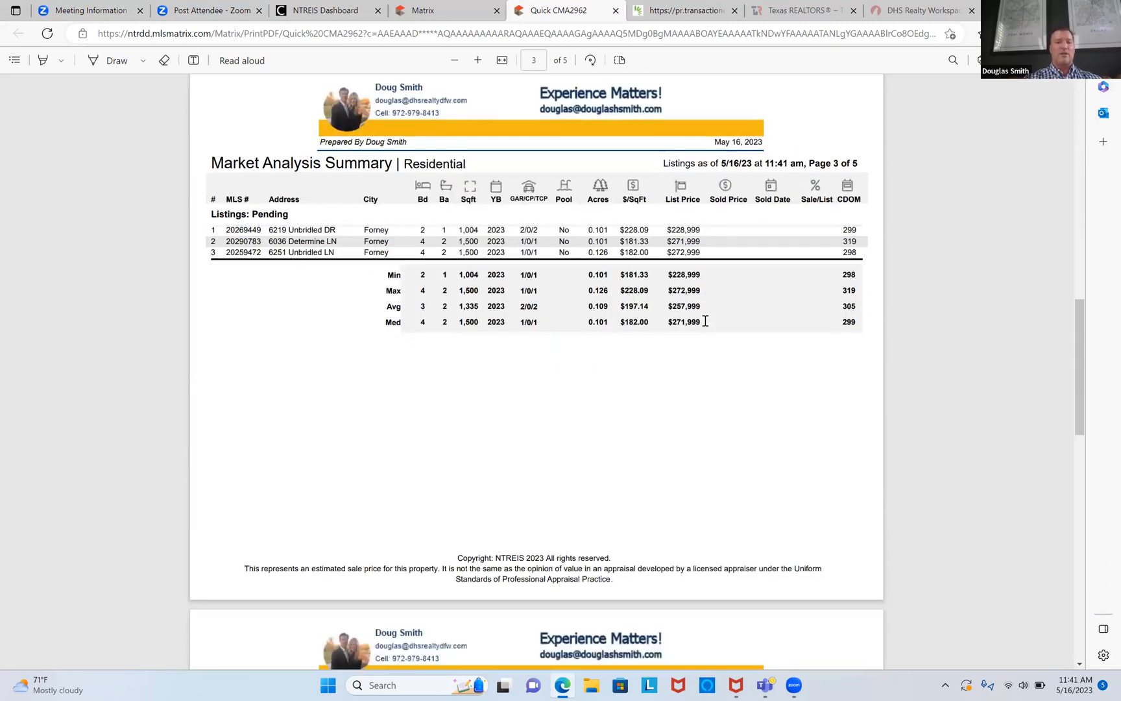
scroll(705, 321, "up", 1)
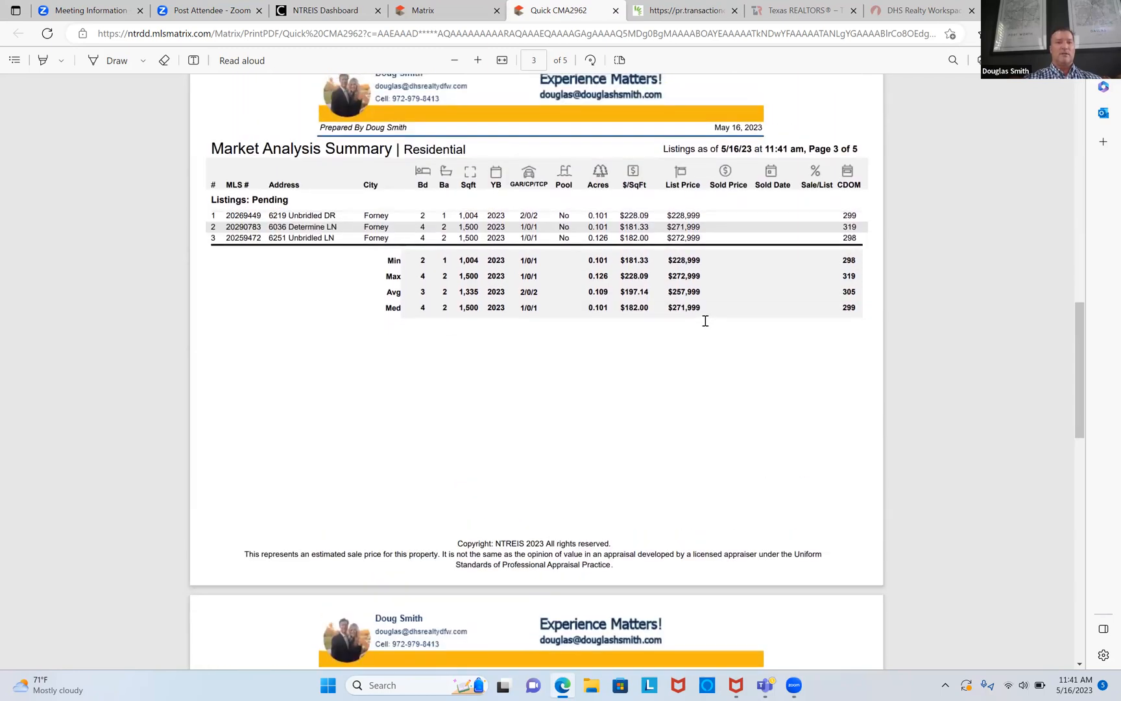
scroll(705, 320, "down", 4)
scroll(705, 321, "down", 5)
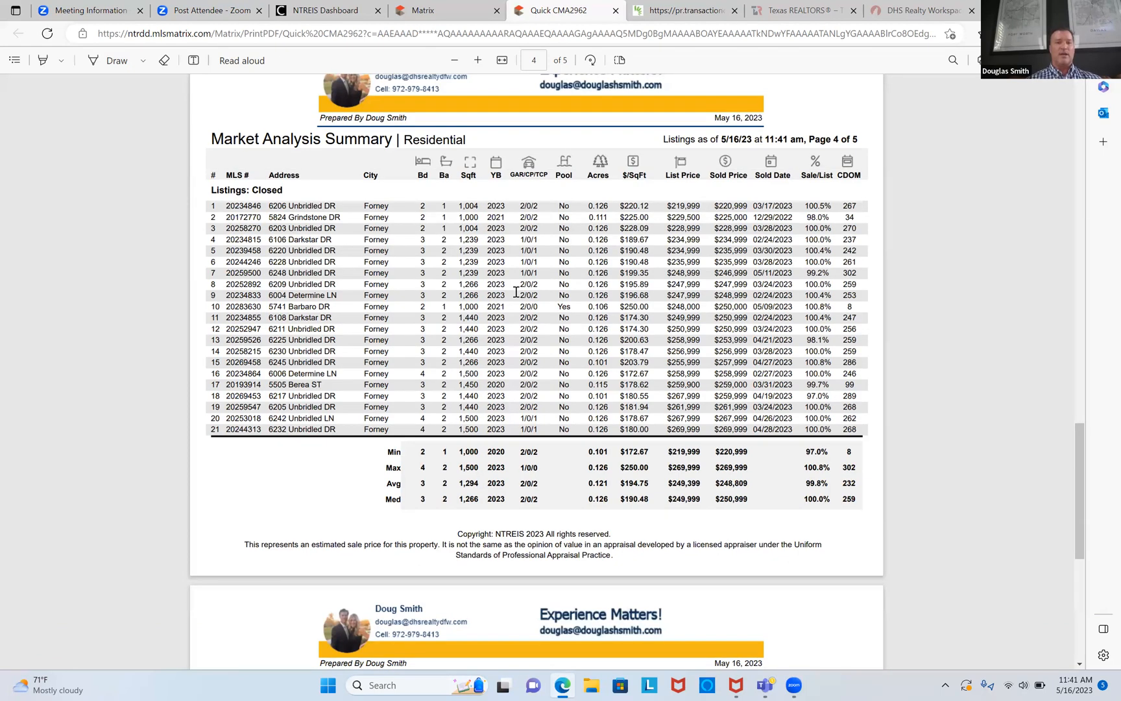
scroll(516, 292, "up", 20)
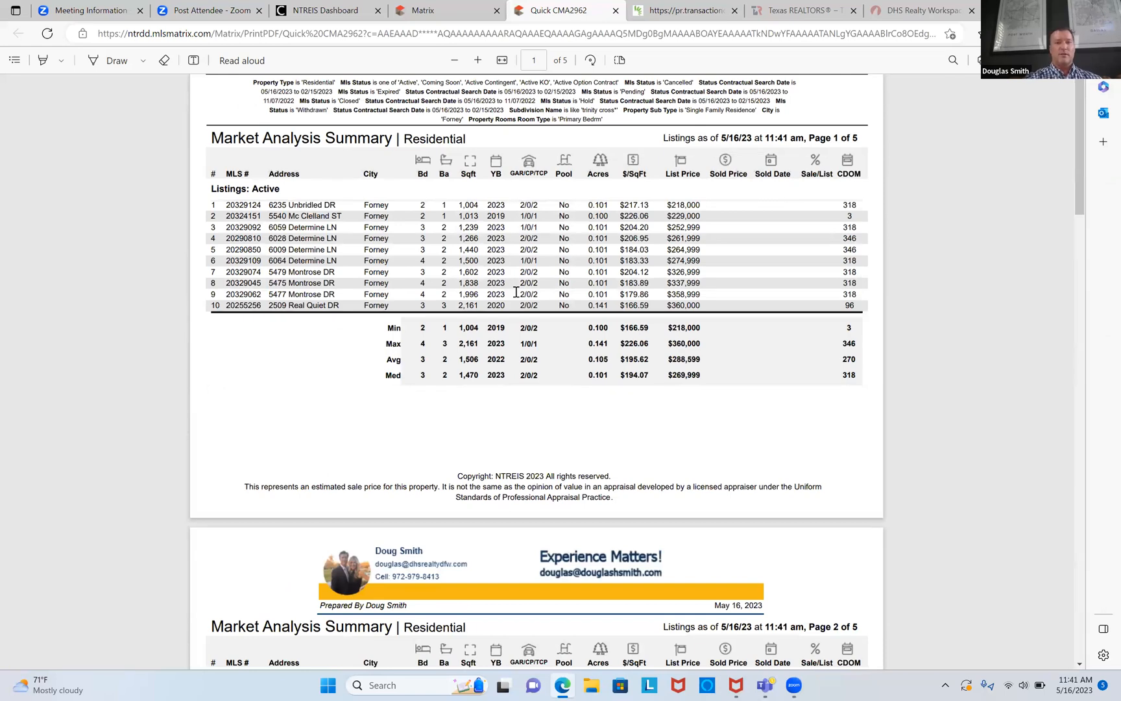
scroll(516, 292, "down", 20)
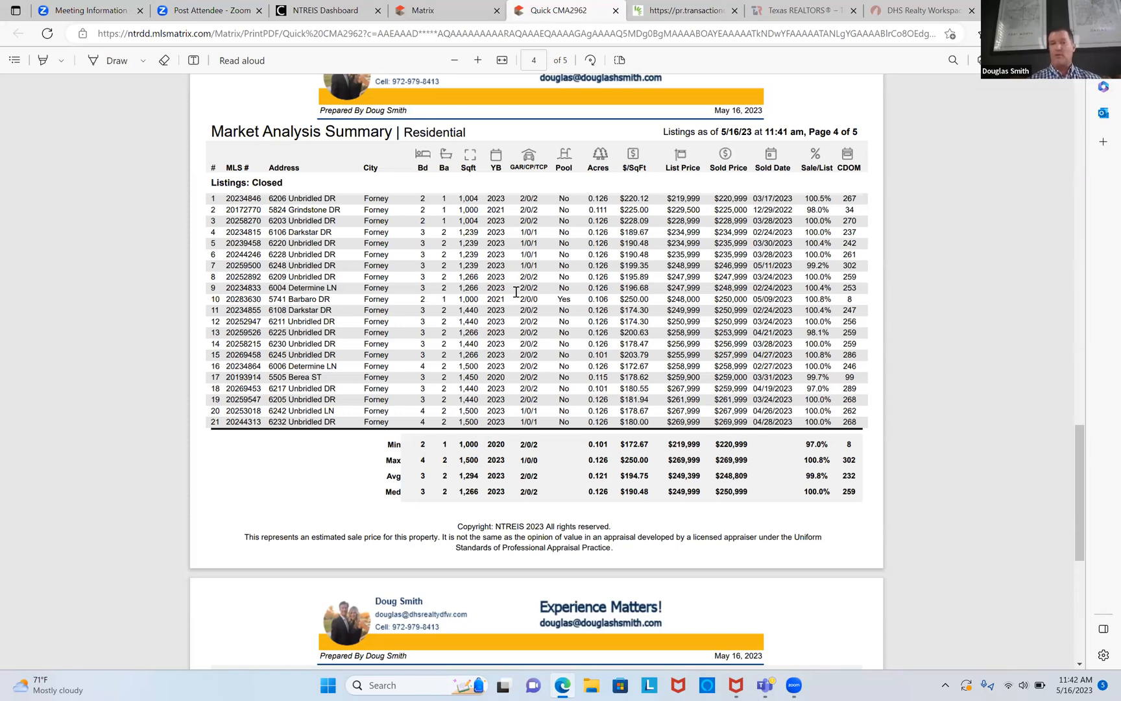
left_click(798, 10)
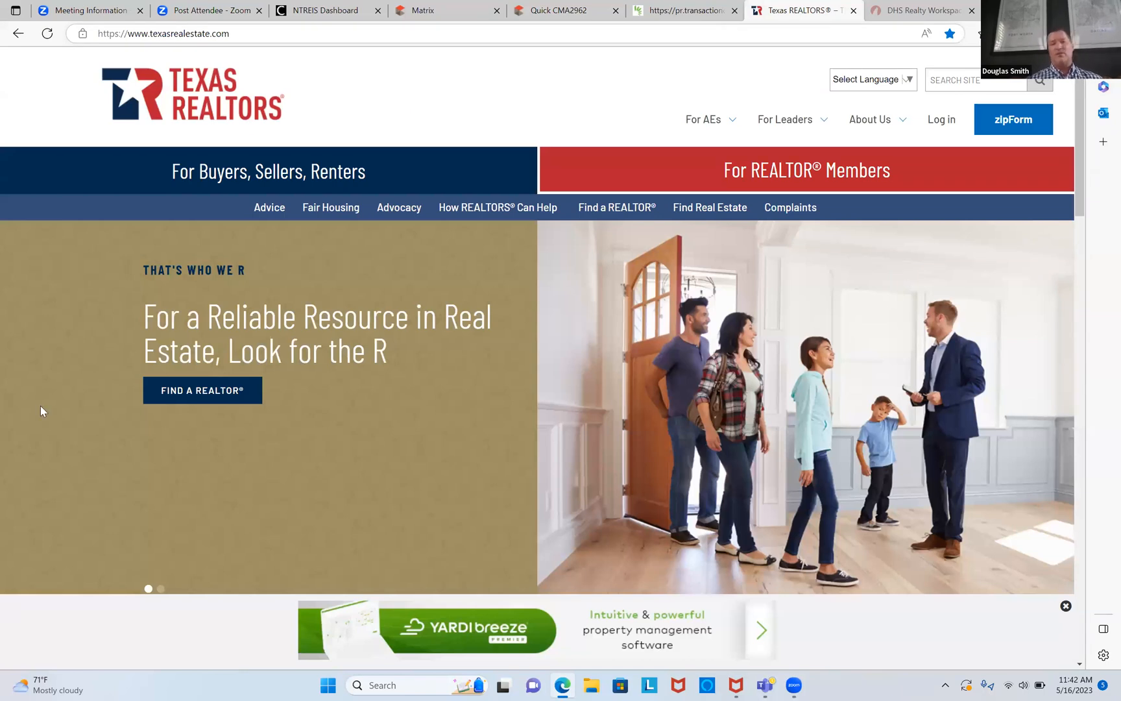
Step: Load texasrealestate.com, log in as a member, and launch zipForm Plus to the Transactions page
left_click(589, 26)
type("tex")
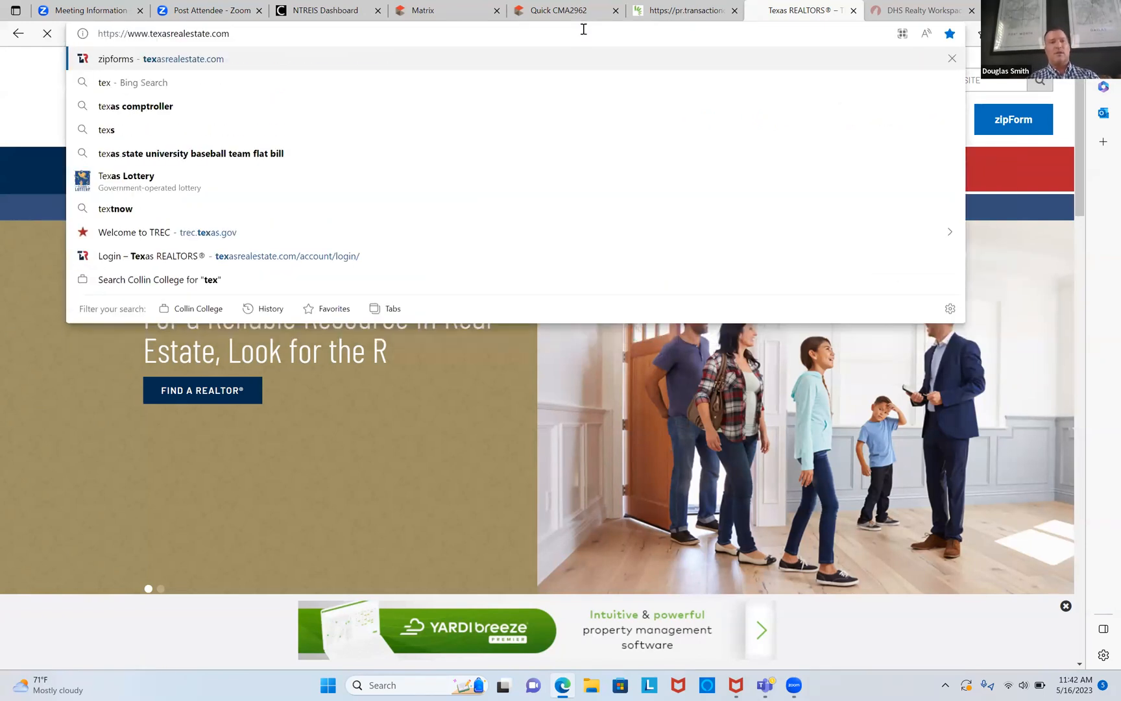
key("Return")
left_click(941, 120)
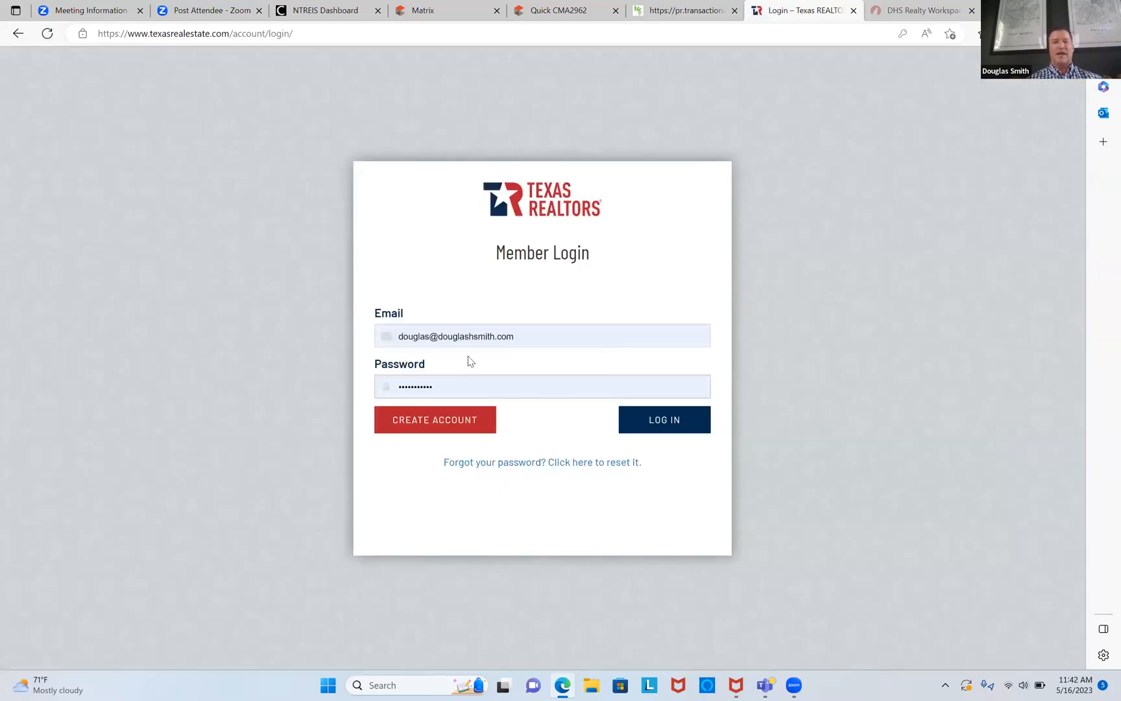
left_click(678, 425)
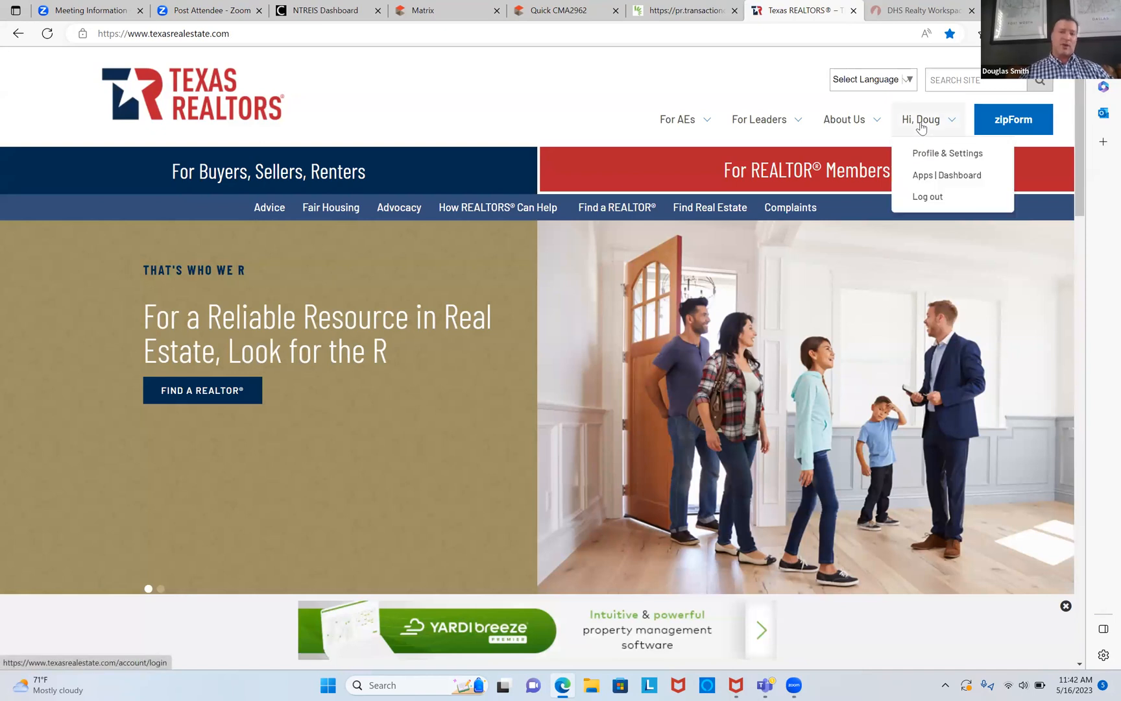
left_click(1009, 128)
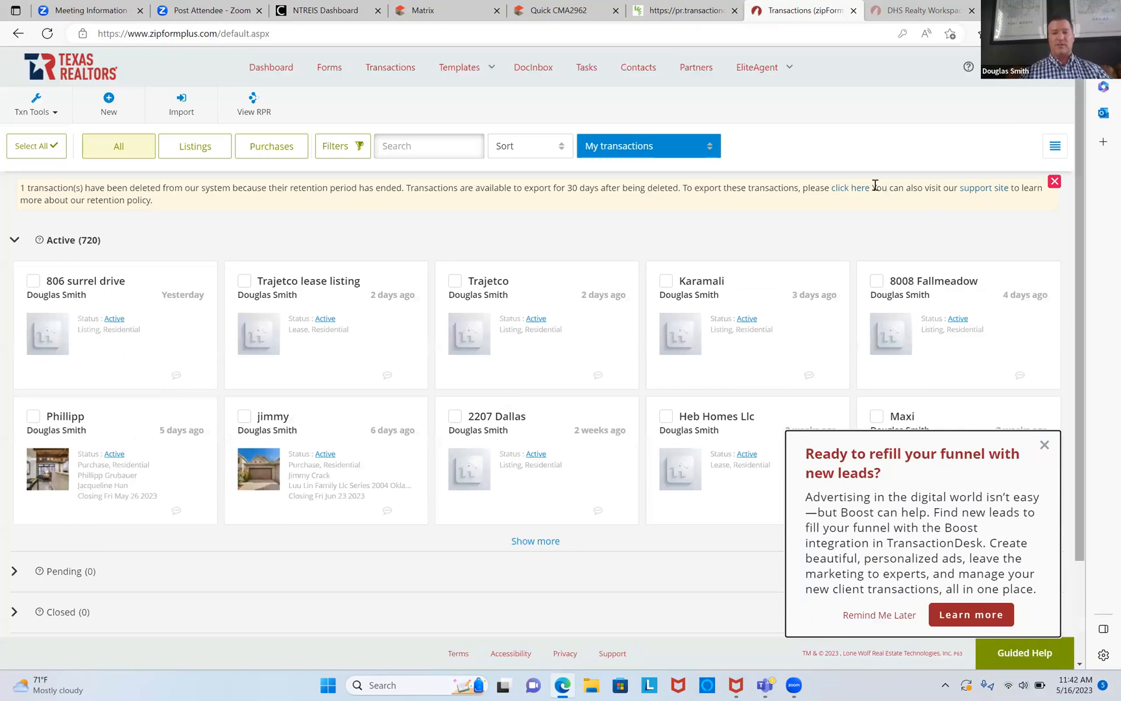
Step: Start a new purchase/offer transaction and enter the client's first name
left_click(1044, 446)
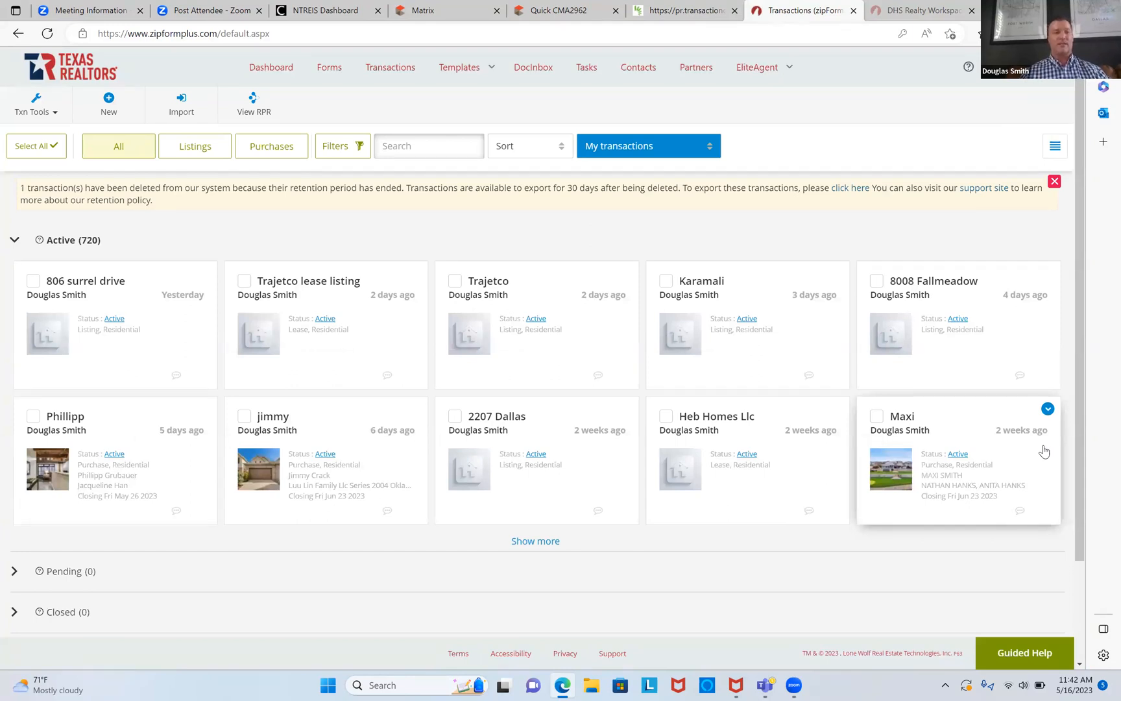
left_click(109, 111)
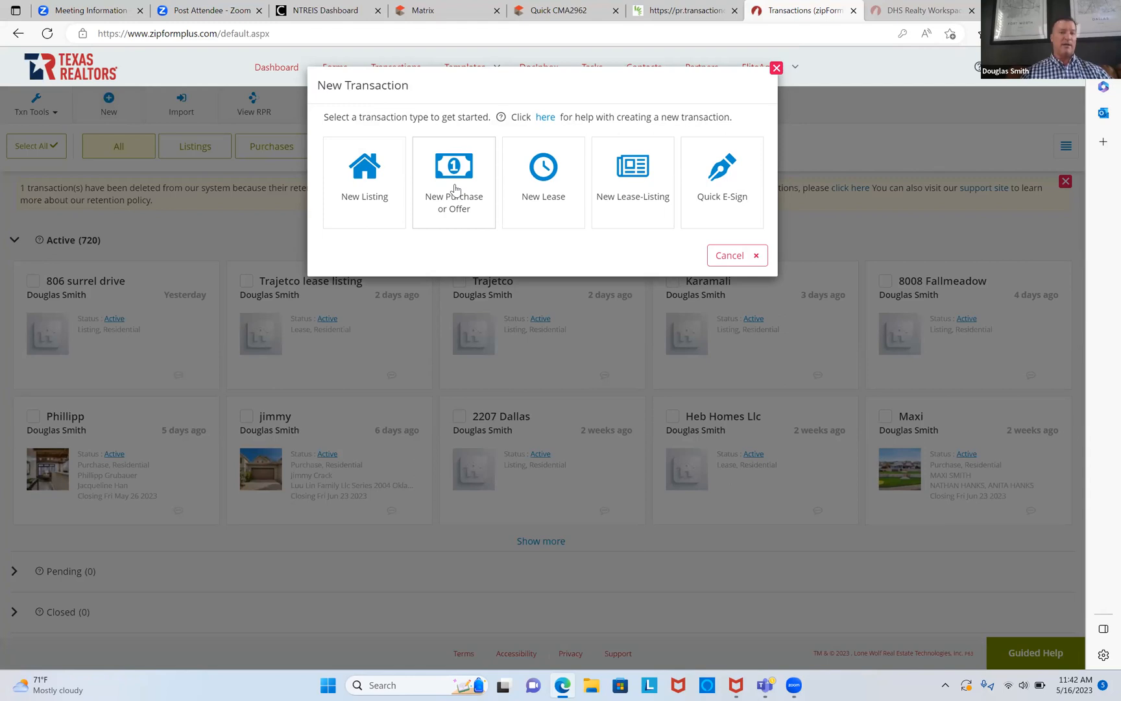
left_click(456, 189)
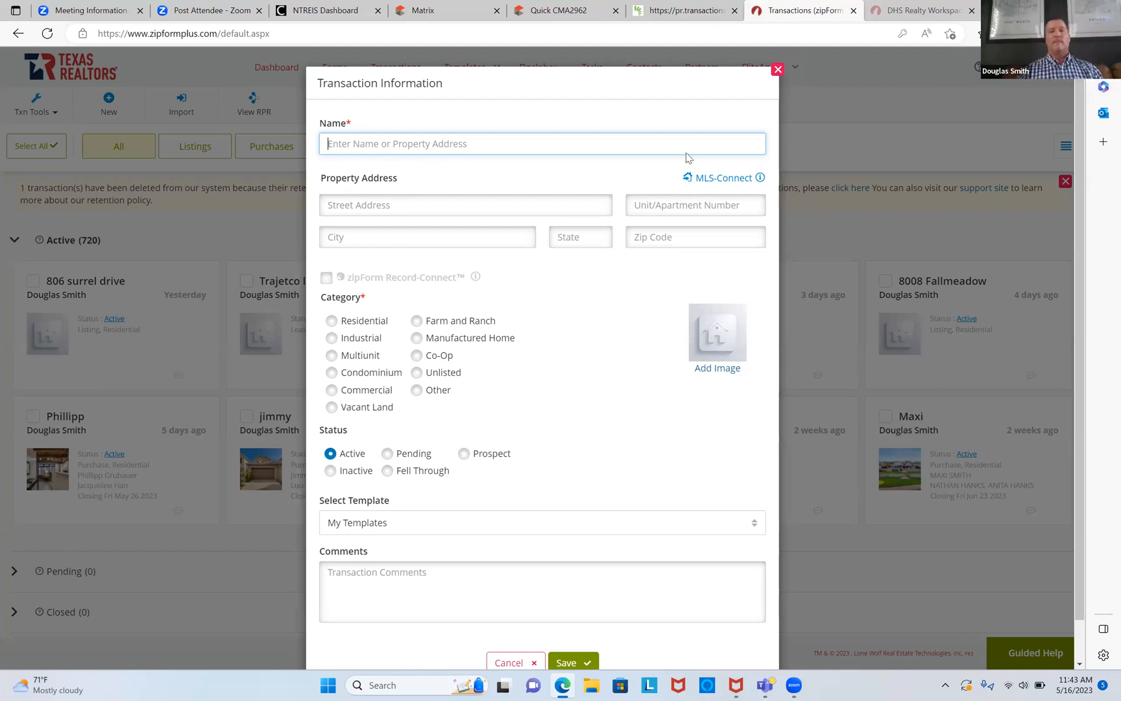
left_click(593, 149)
type("Jer")
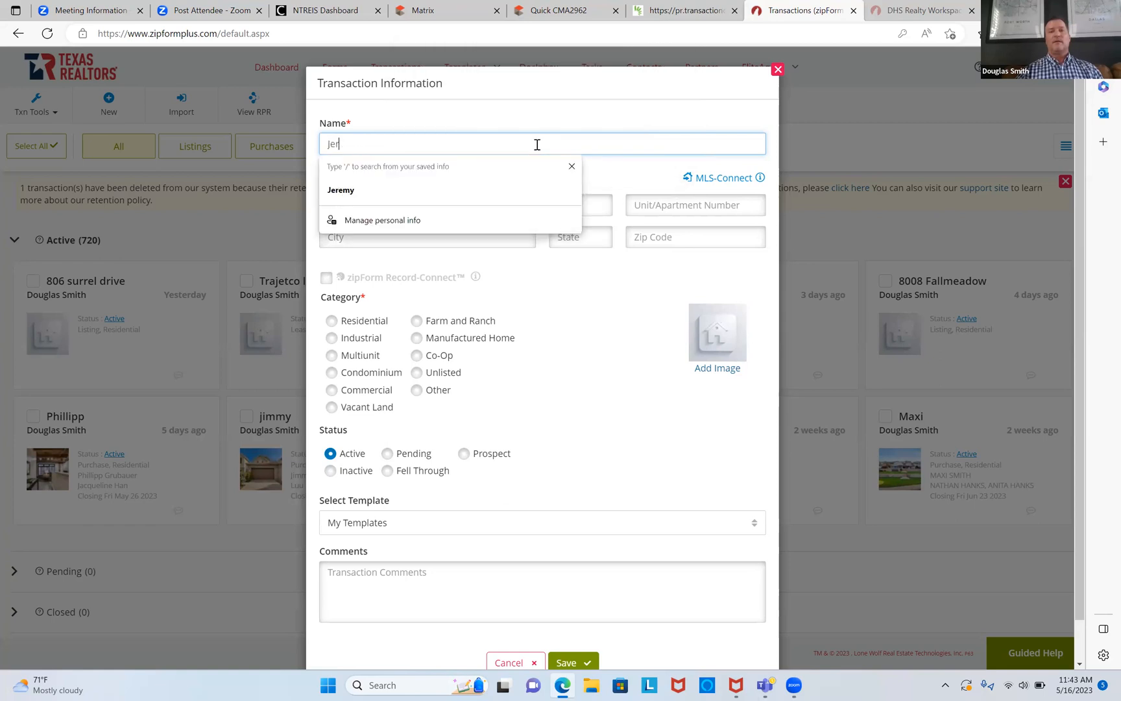
type("emy")
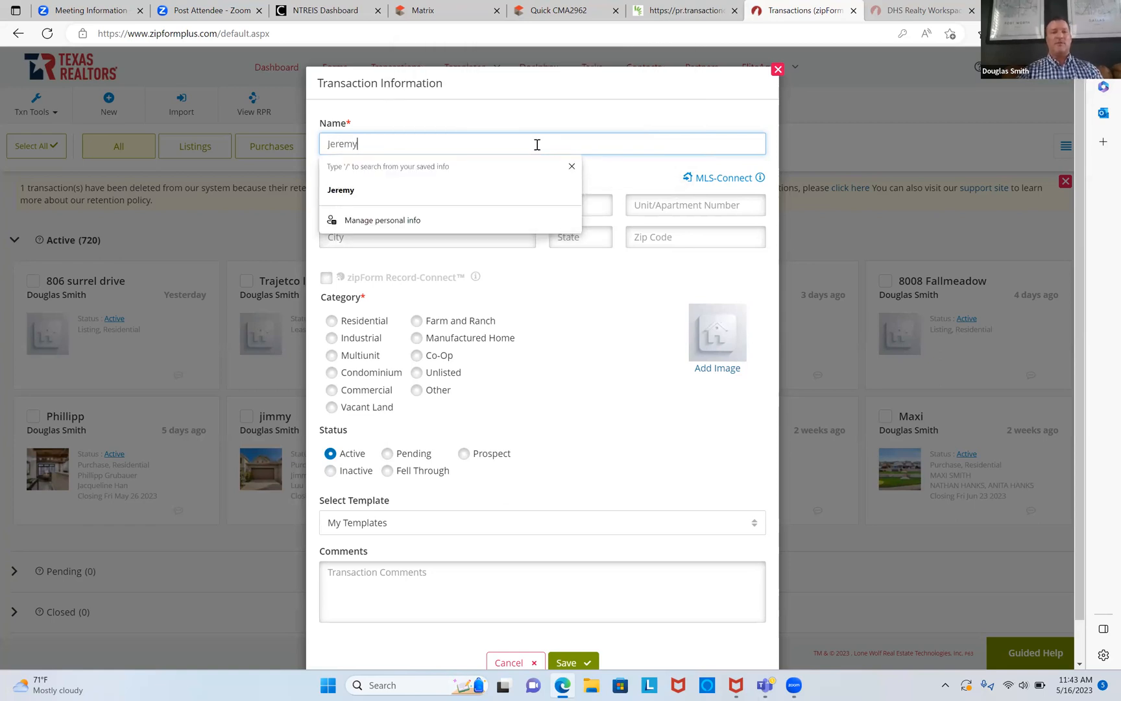
left_click(596, 303)
Step: Set the category to Residential and the template to Personal - buyer, then return to Matrix
left_click(332, 321)
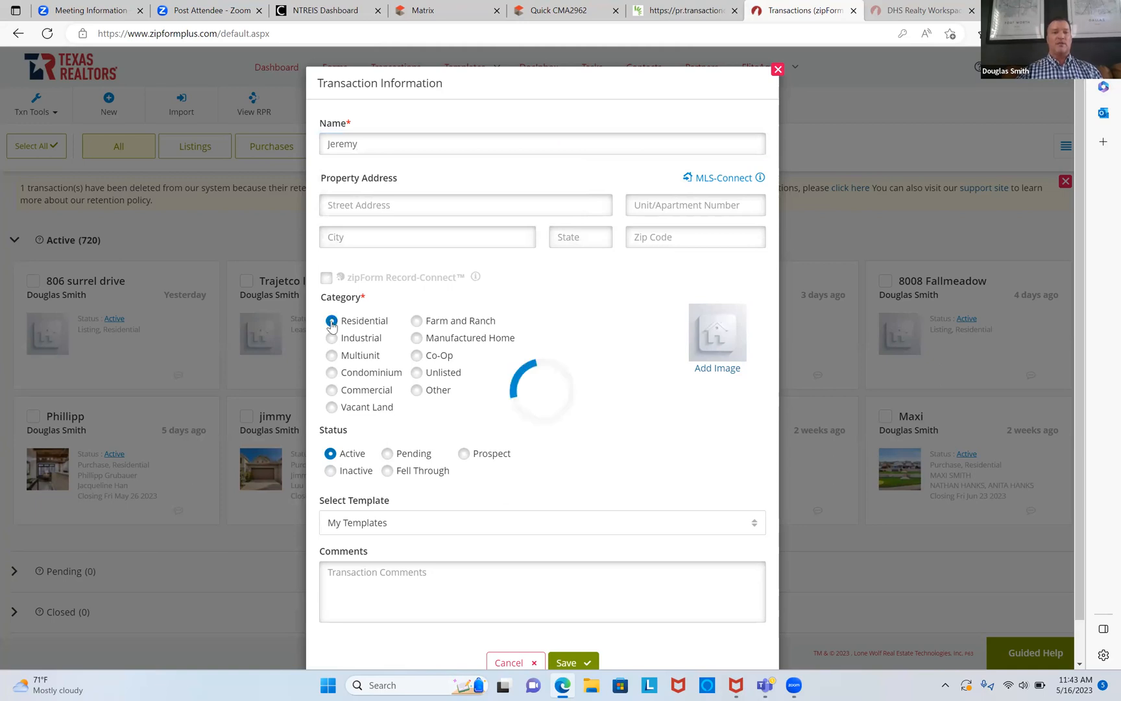
left_click(387, 524)
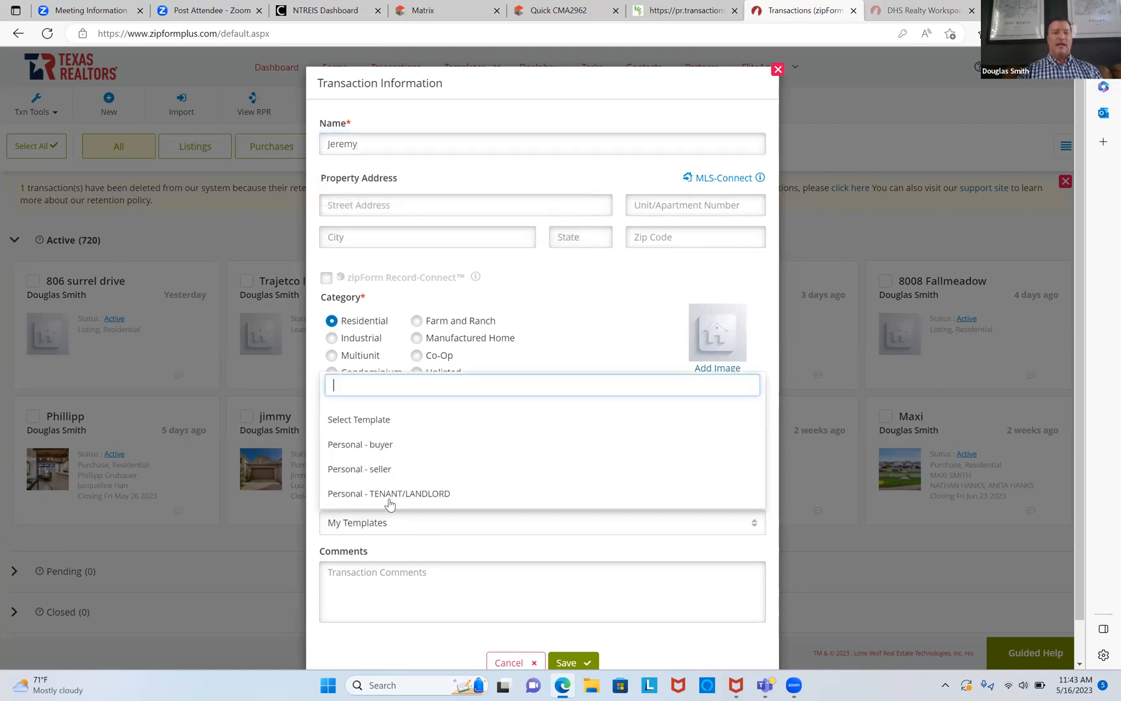
left_click(374, 446)
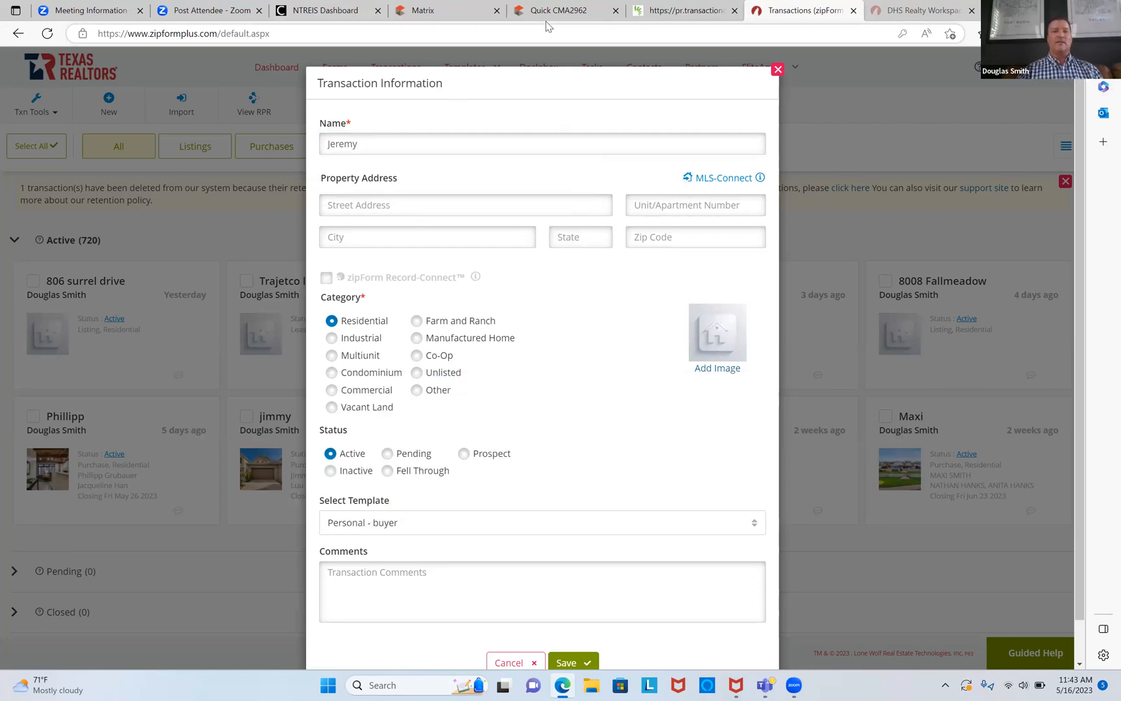
left_click(454, 17)
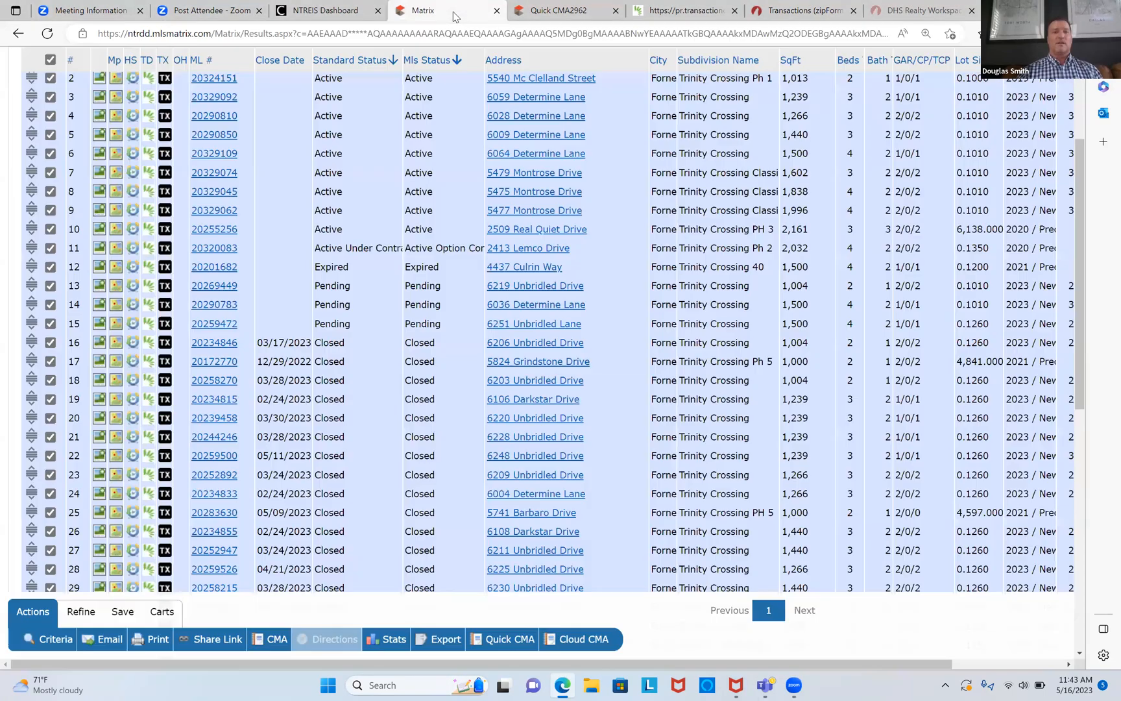
scroll(555, 90, "up", 3)
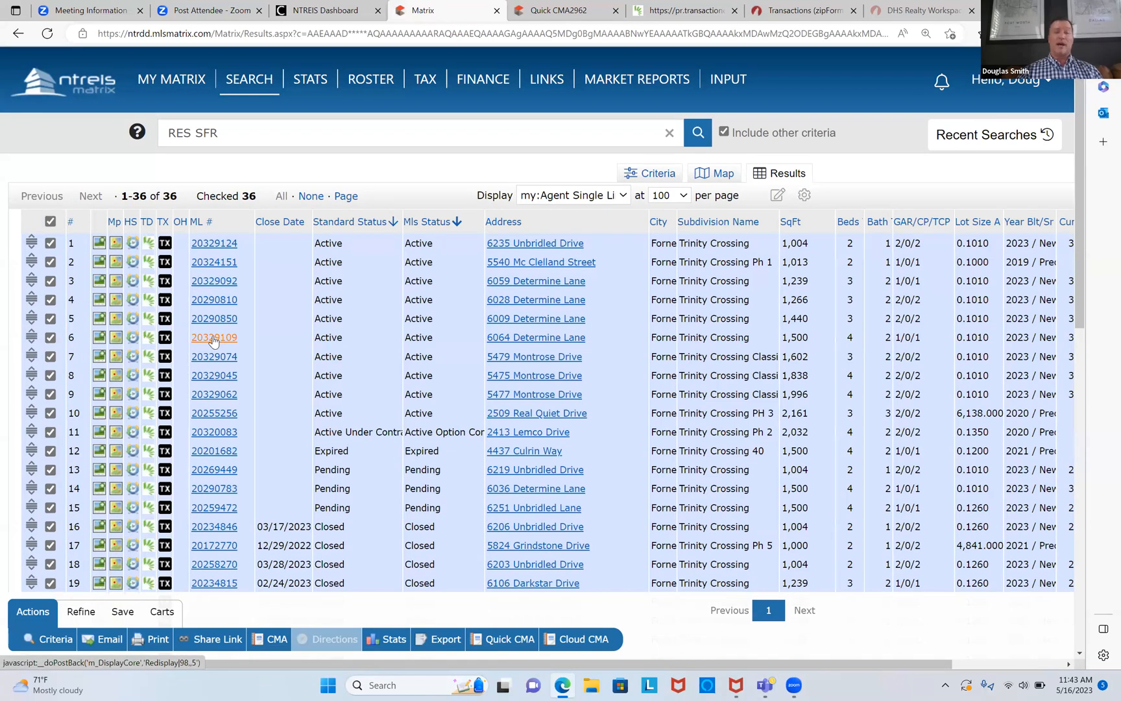
left_click(779, 18)
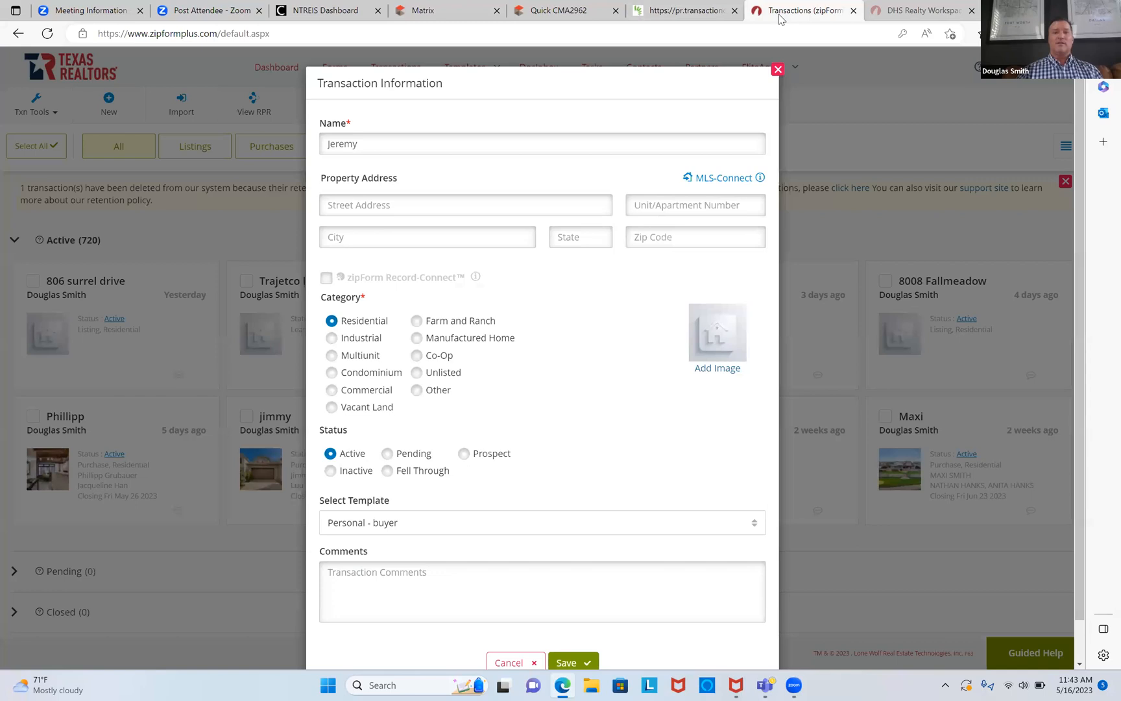
Step: Try an MLS-Connect lookup of listing 20329109 with photo, fixing the MLS password, then cancel
left_click(716, 178)
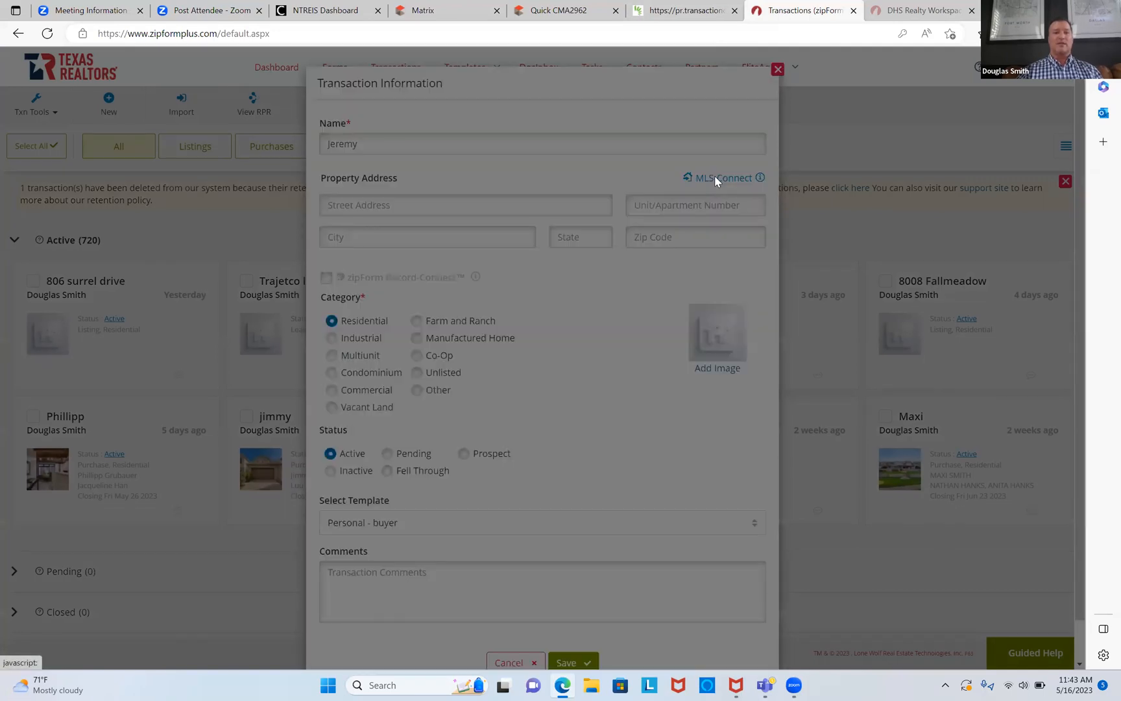
right_click(538, 295)
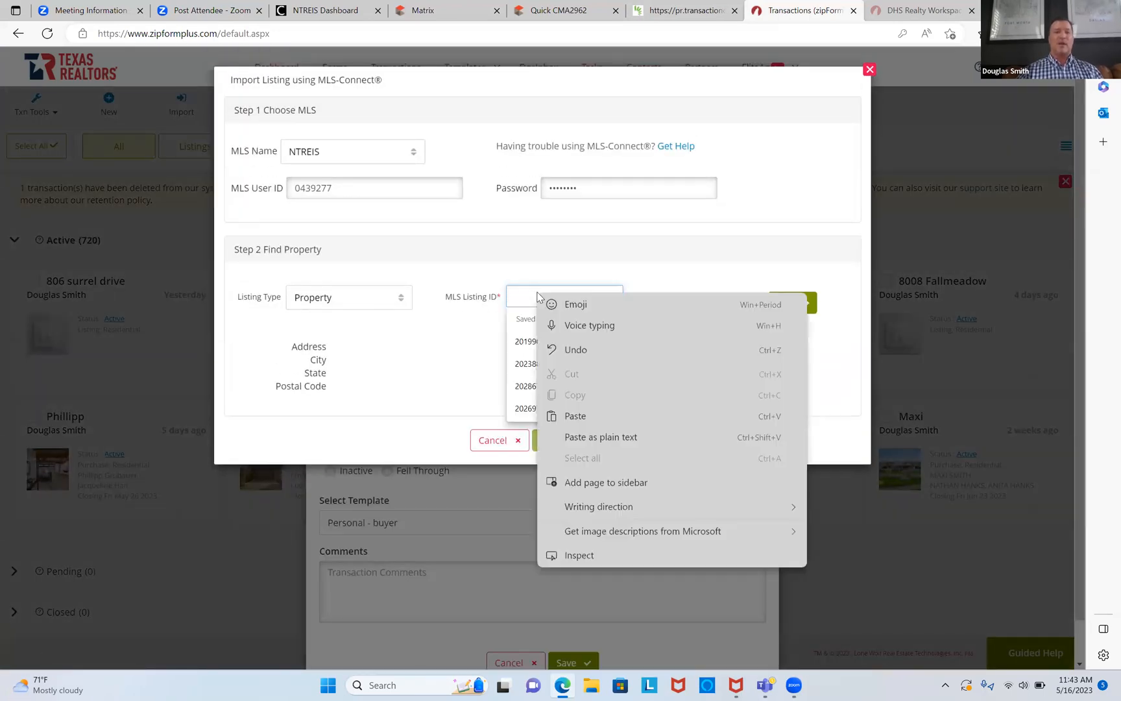
left_click(576, 415)
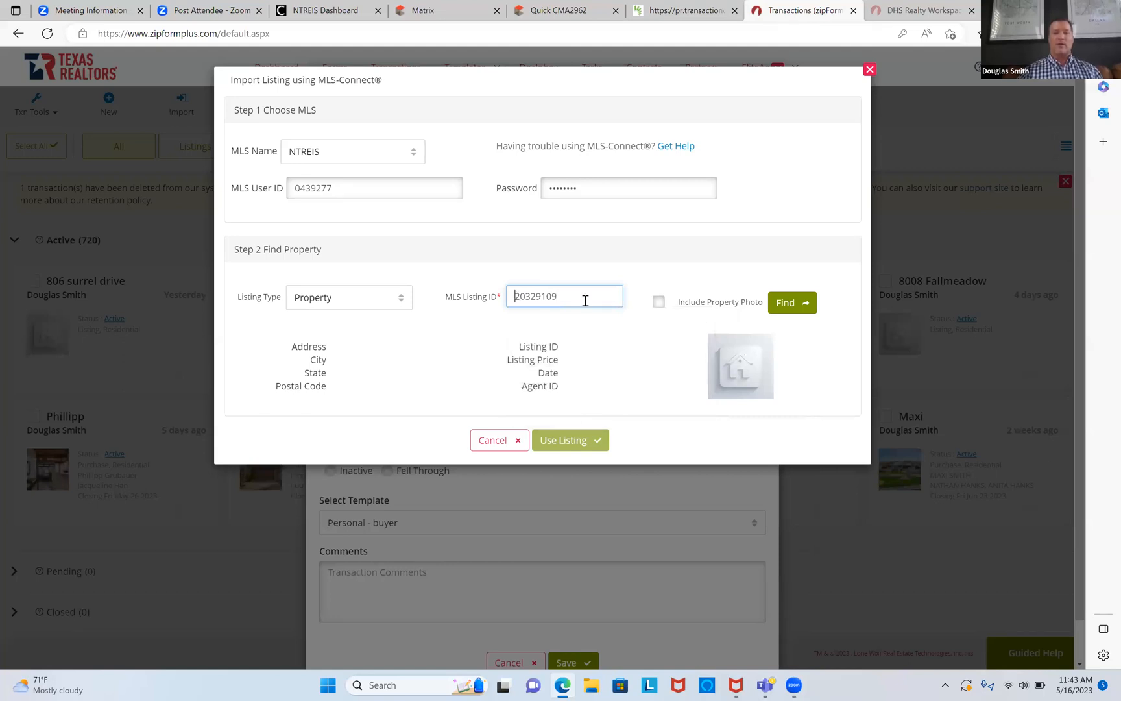
left_click(658, 302)
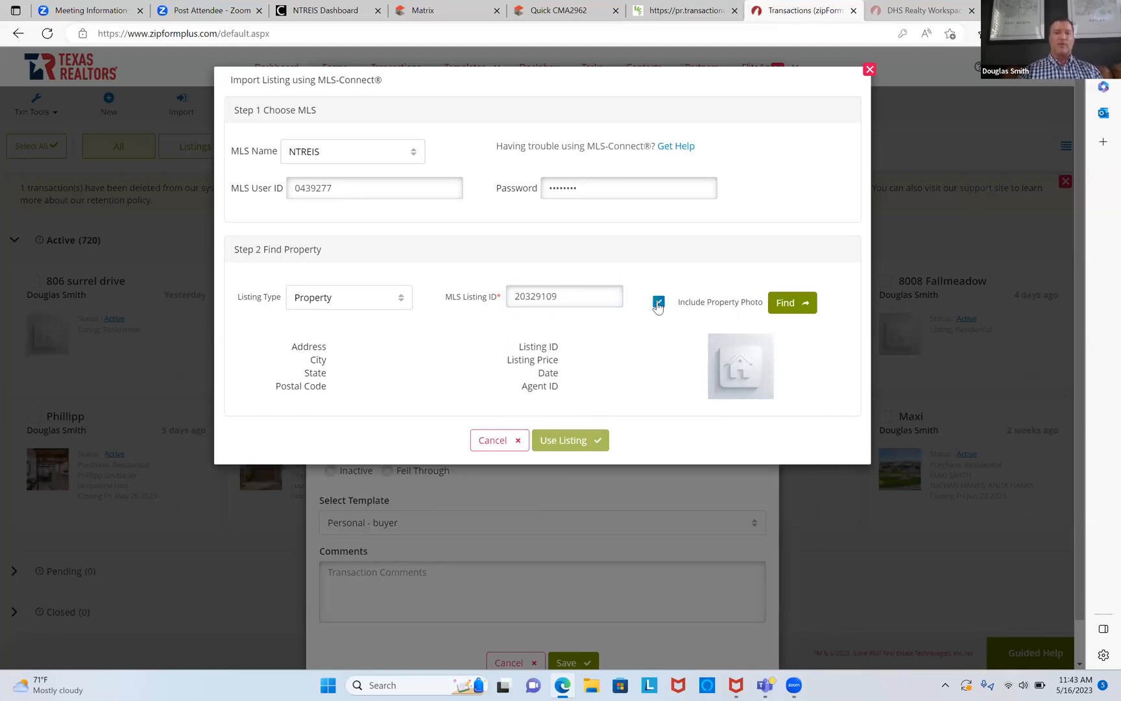
left_click(790, 308)
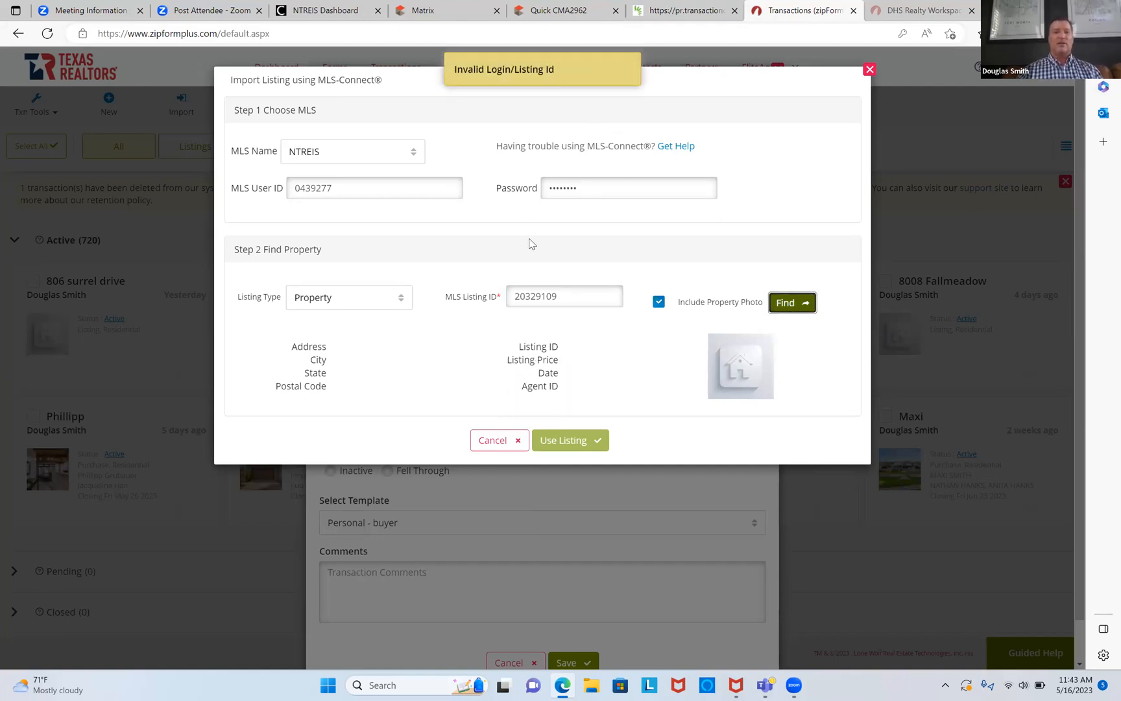
left_click(636, 180)
key("BackSpace")
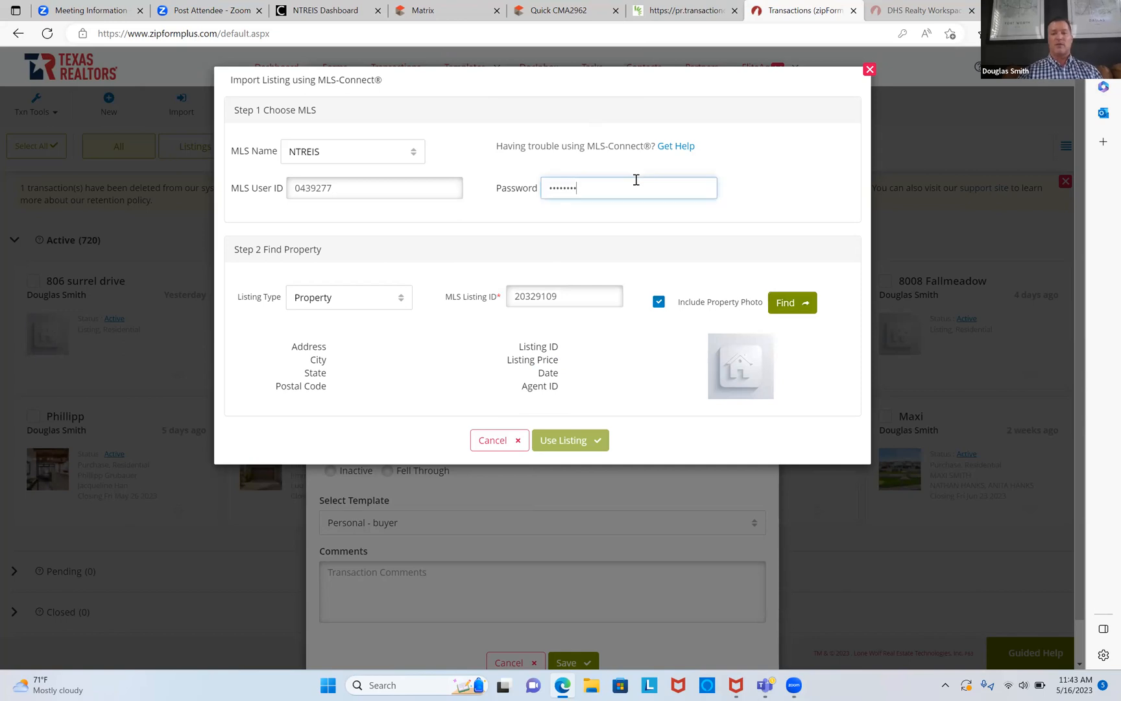
left_click(636, 180)
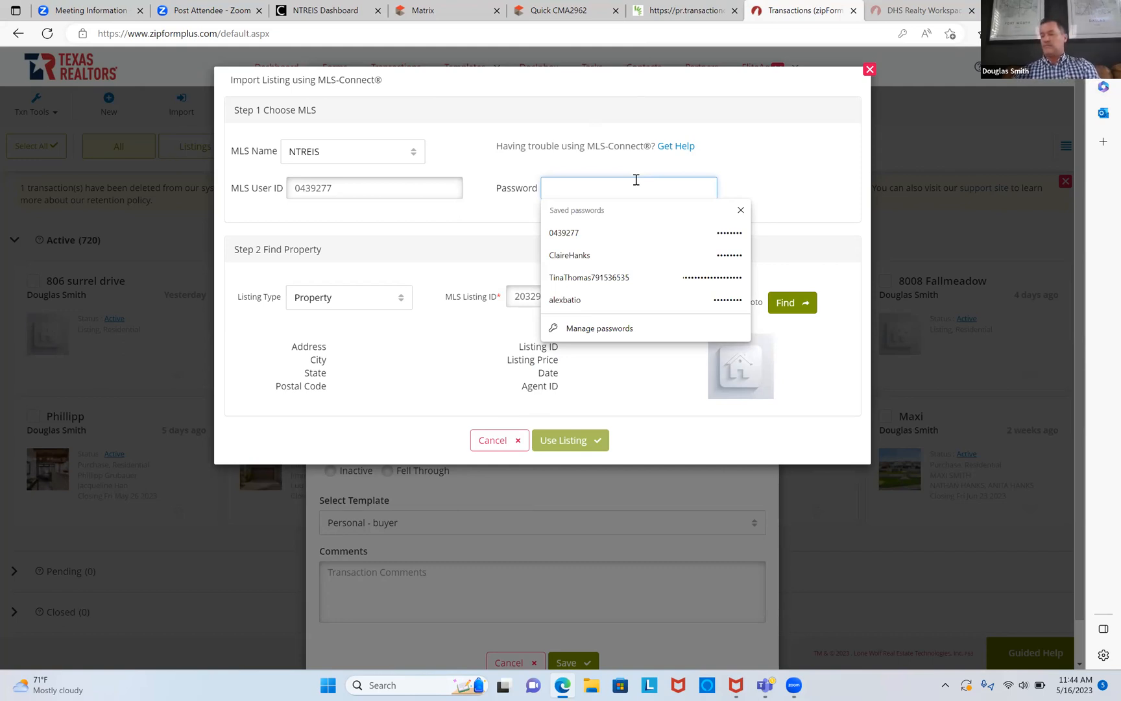
type("****")
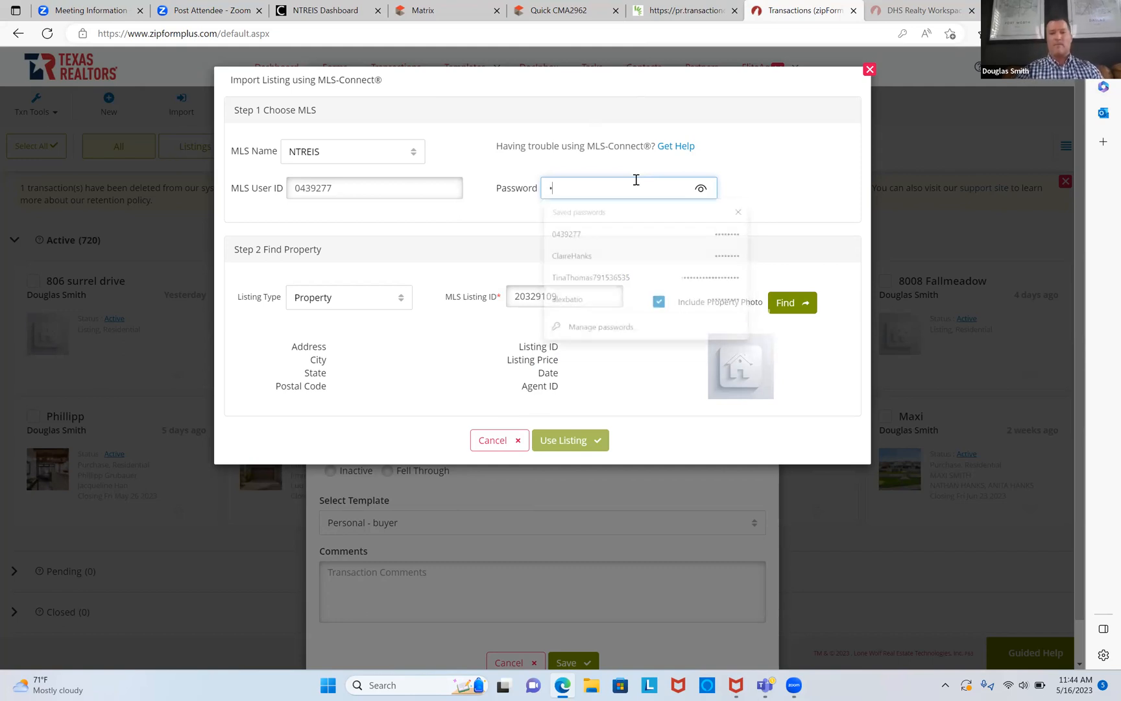
type("***")
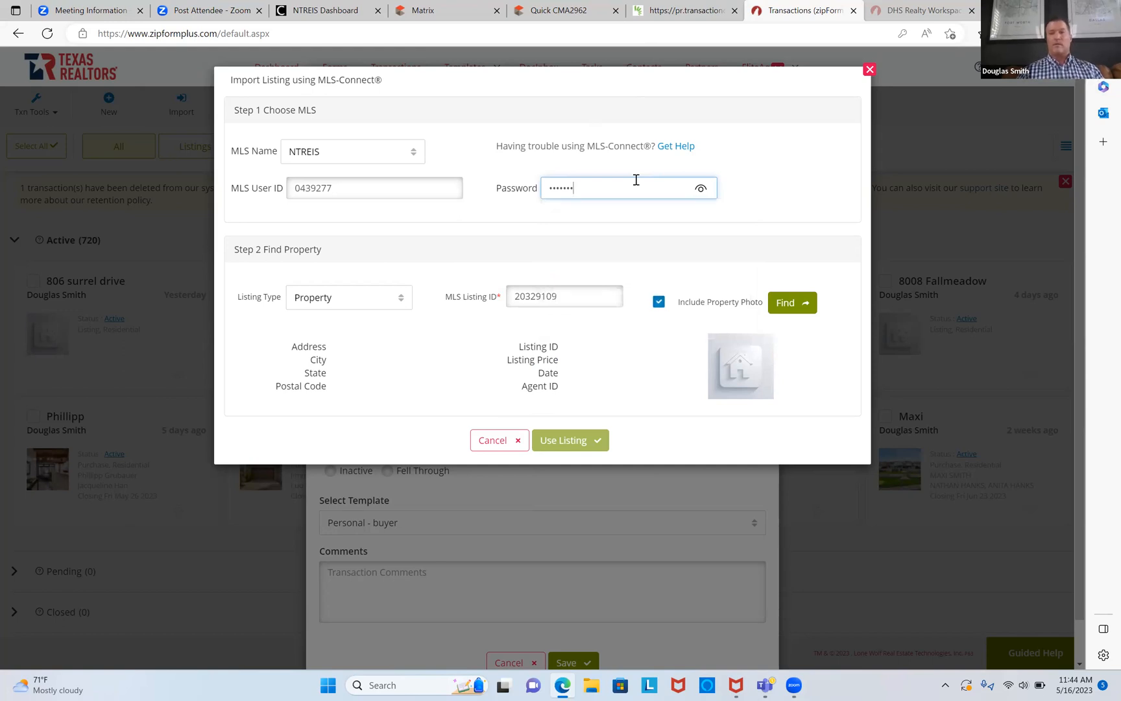
left_click(572, 436)
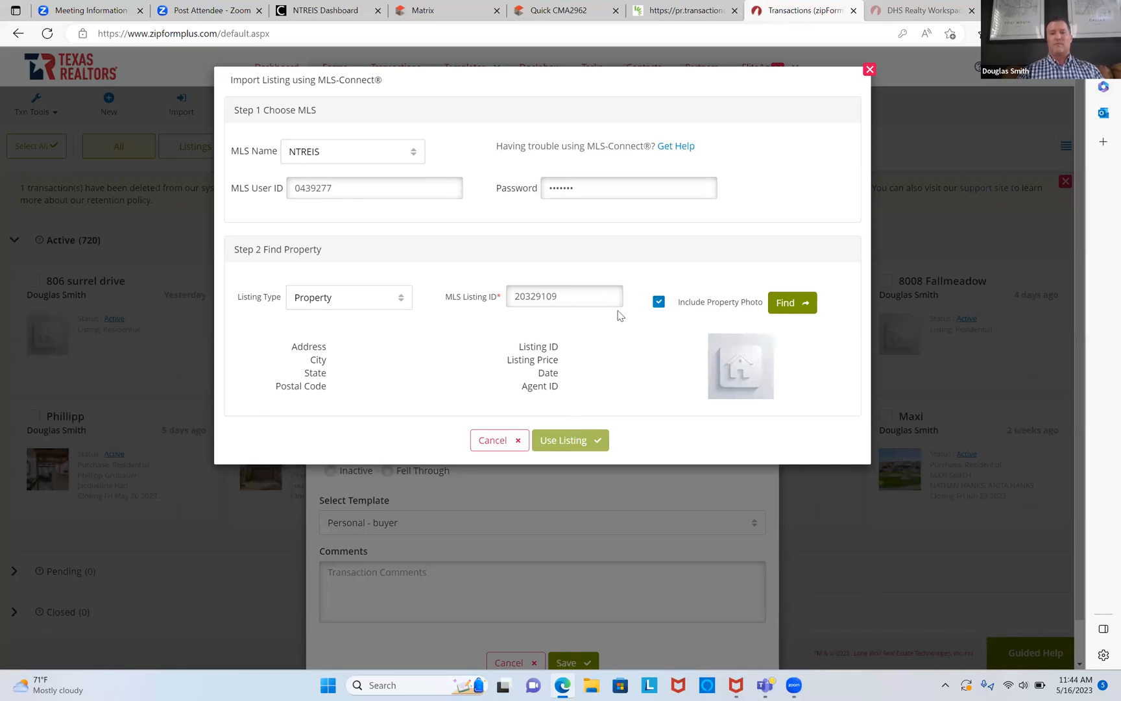
left_click(588, 297)
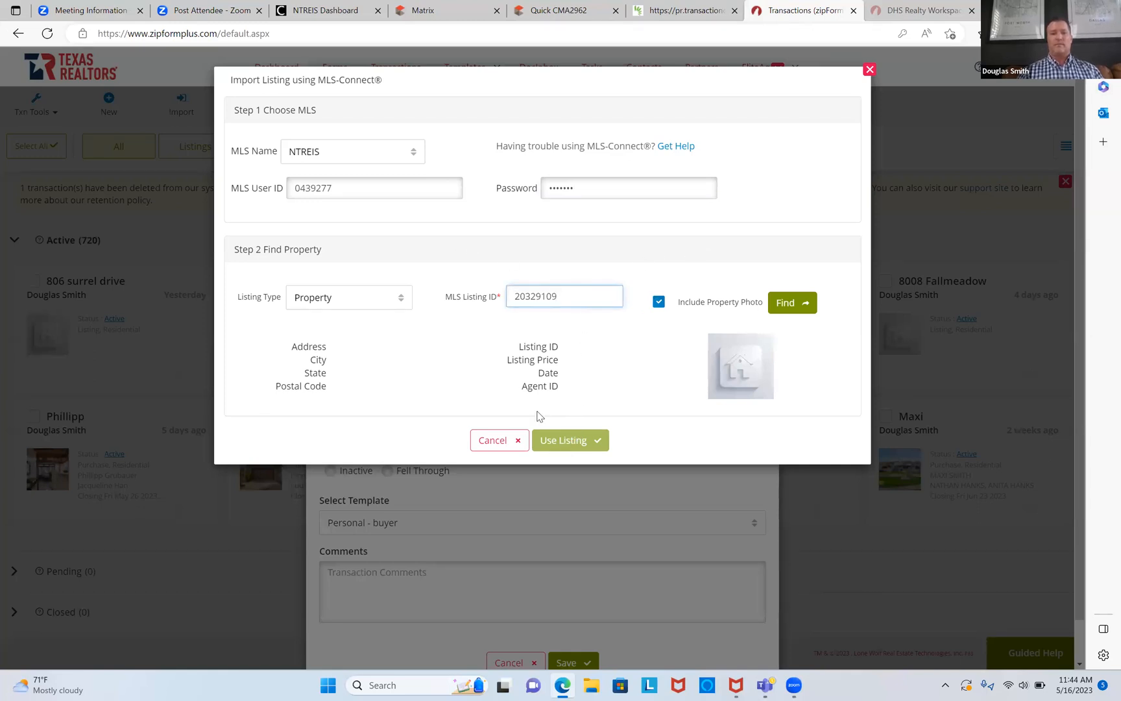
left_click(494, 440)
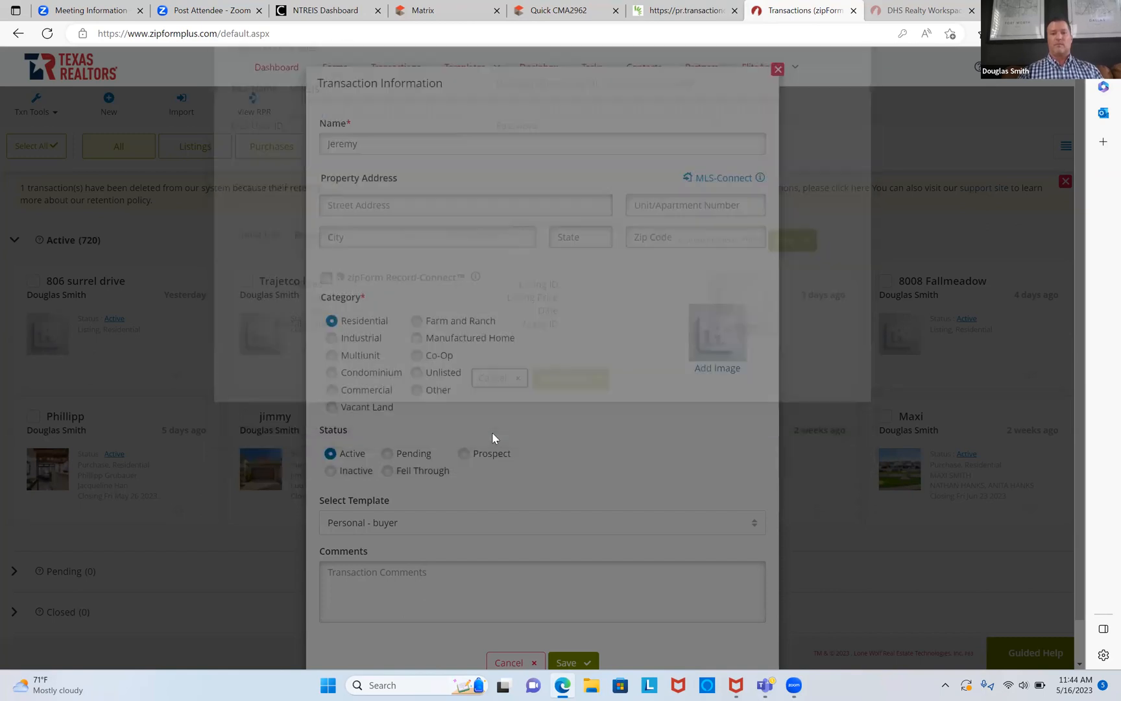
Step: Reopen MLS-Connect, retype the MLS password, and find listing 20329109 including its property photo
left_click(693, 176)
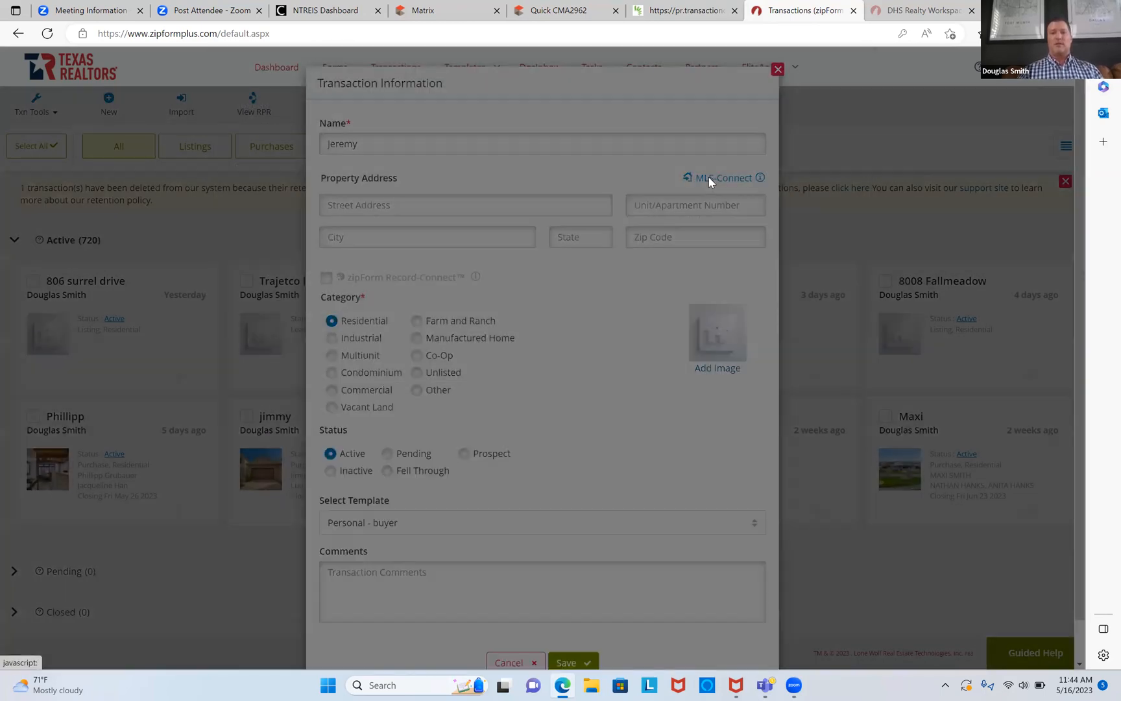
left_click(711, 182)
key("ctrl+a")
key("BackSpace")
type("••")
key("BackSpace")
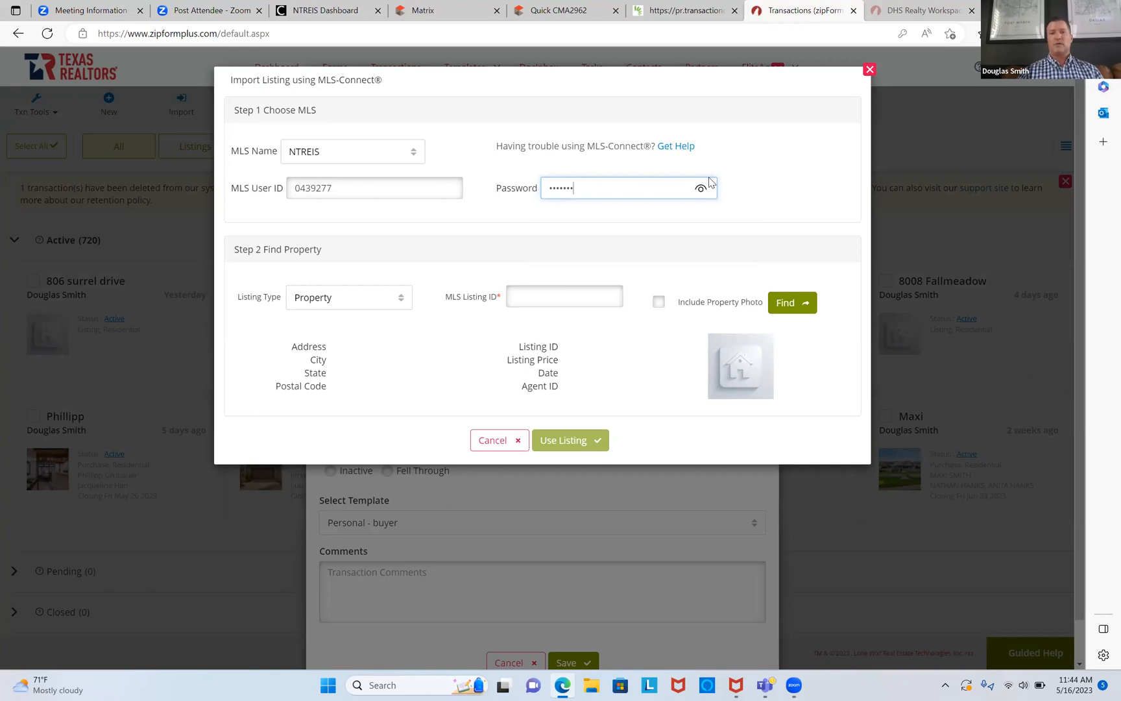
left_click(586, 297)
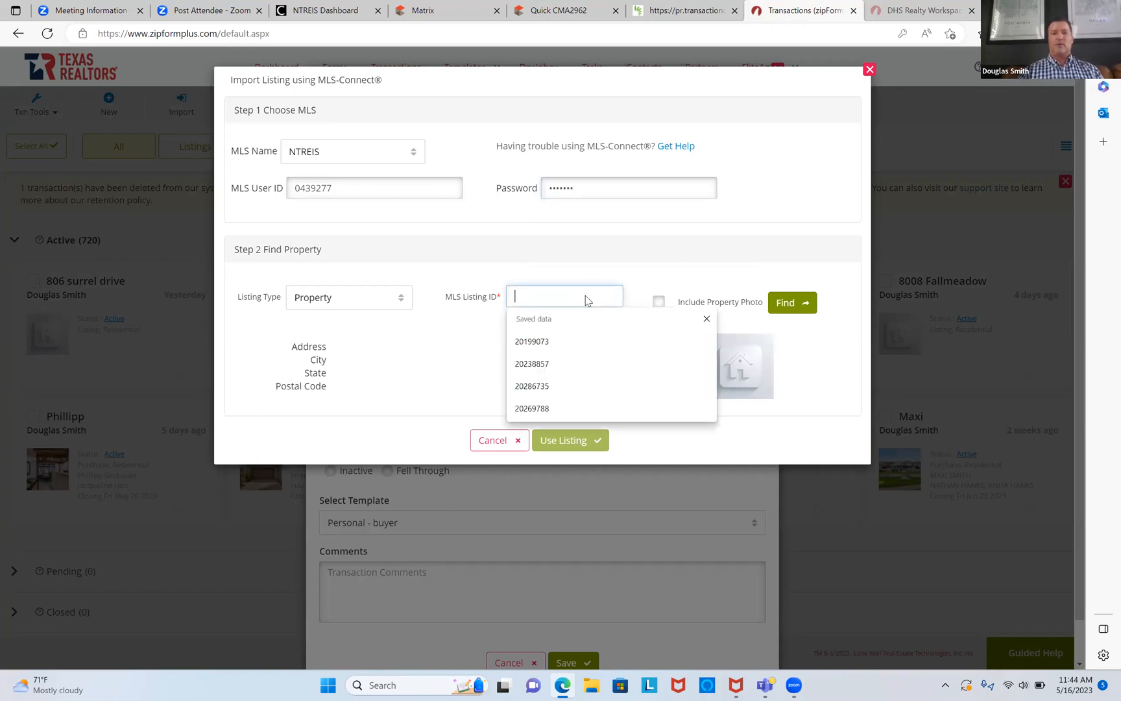
right_click(586, 298)
left_click(625, 425)
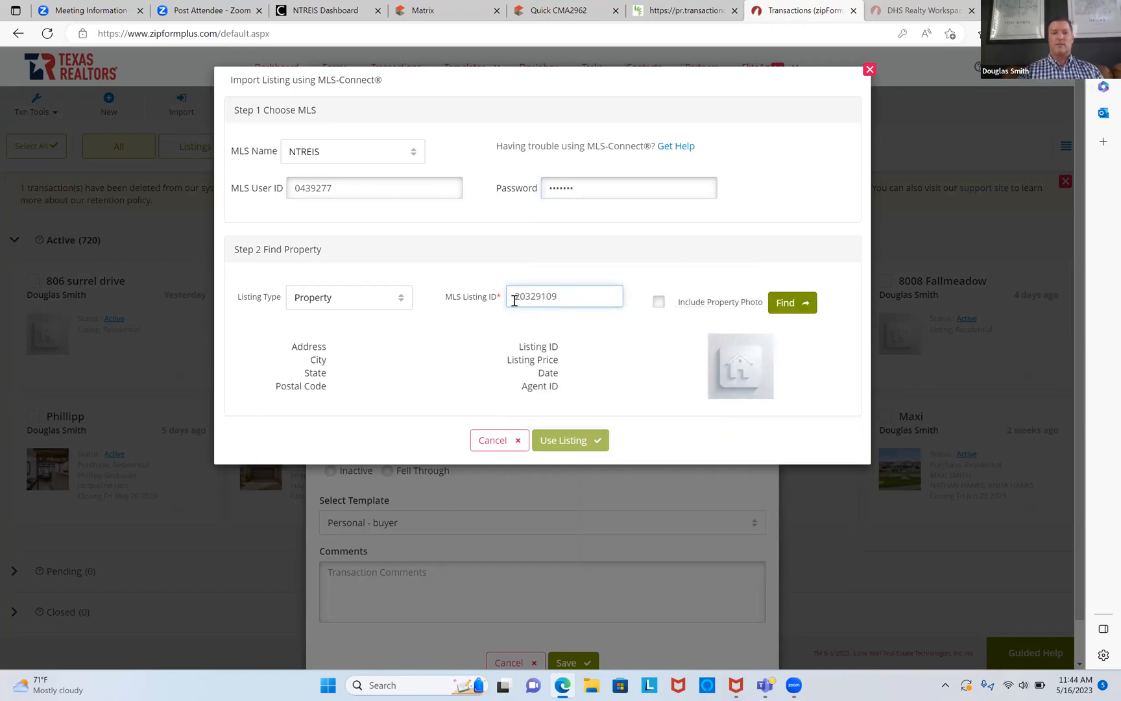
left_click(658, 301)
left_click(783, 305)
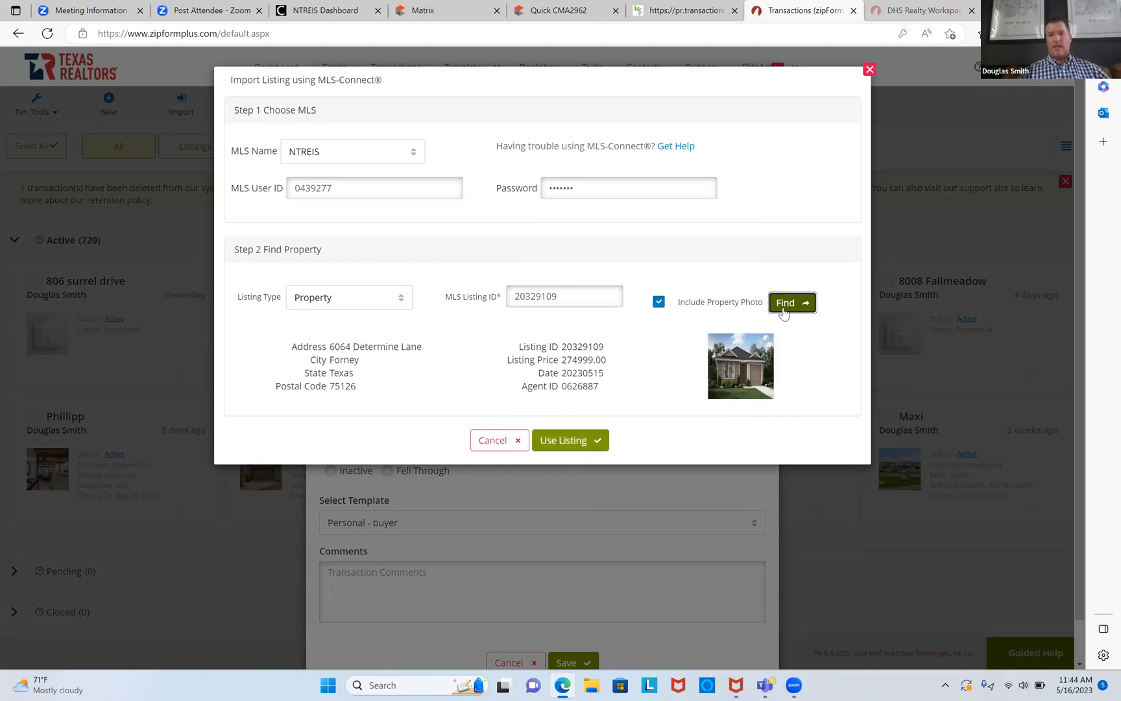
left_click(564, 441)
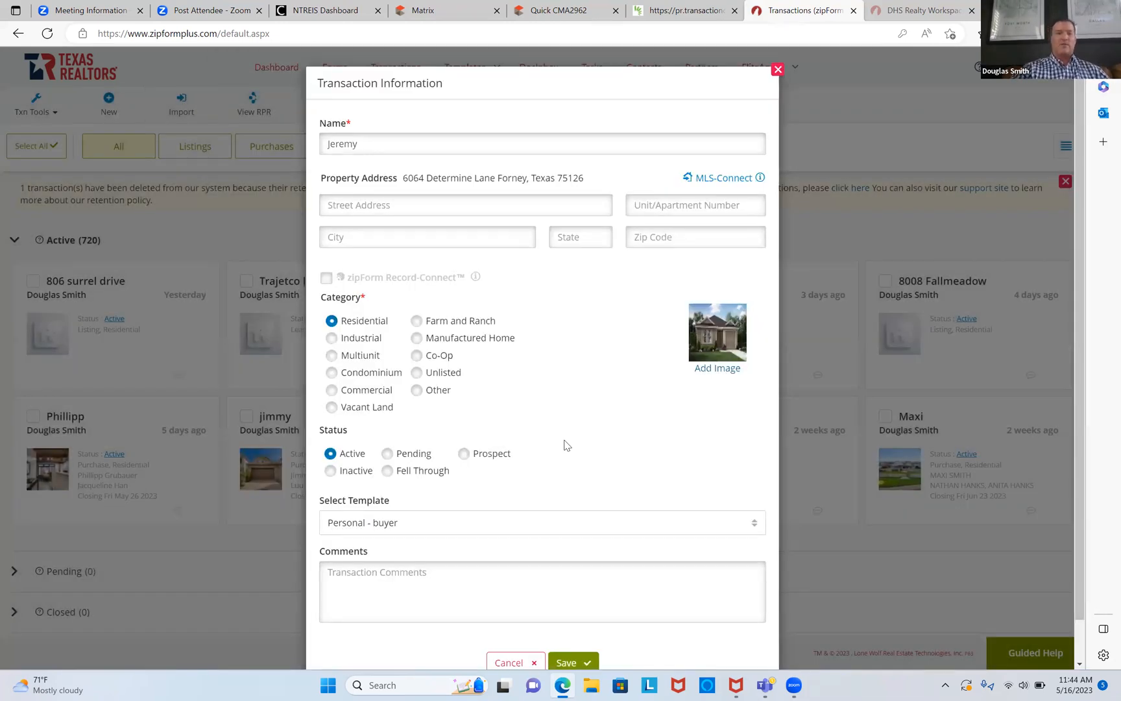
scroll(564, 445, "down", 1)
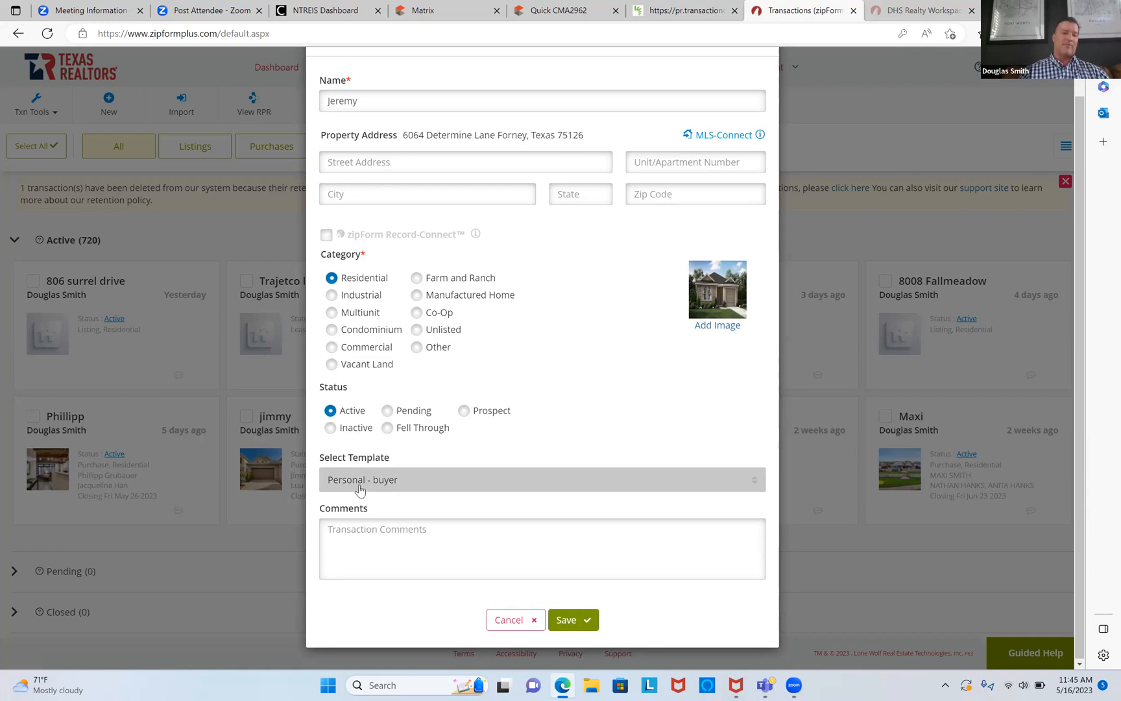
left_click(567, 617)
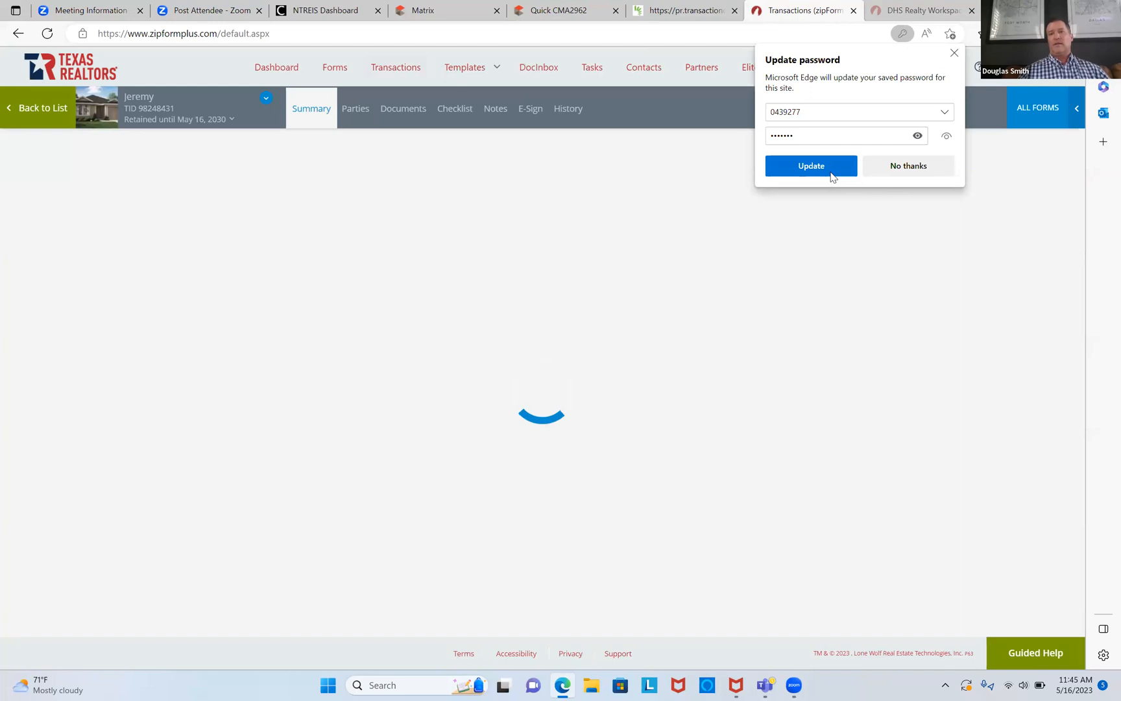
left_click(829, 172)
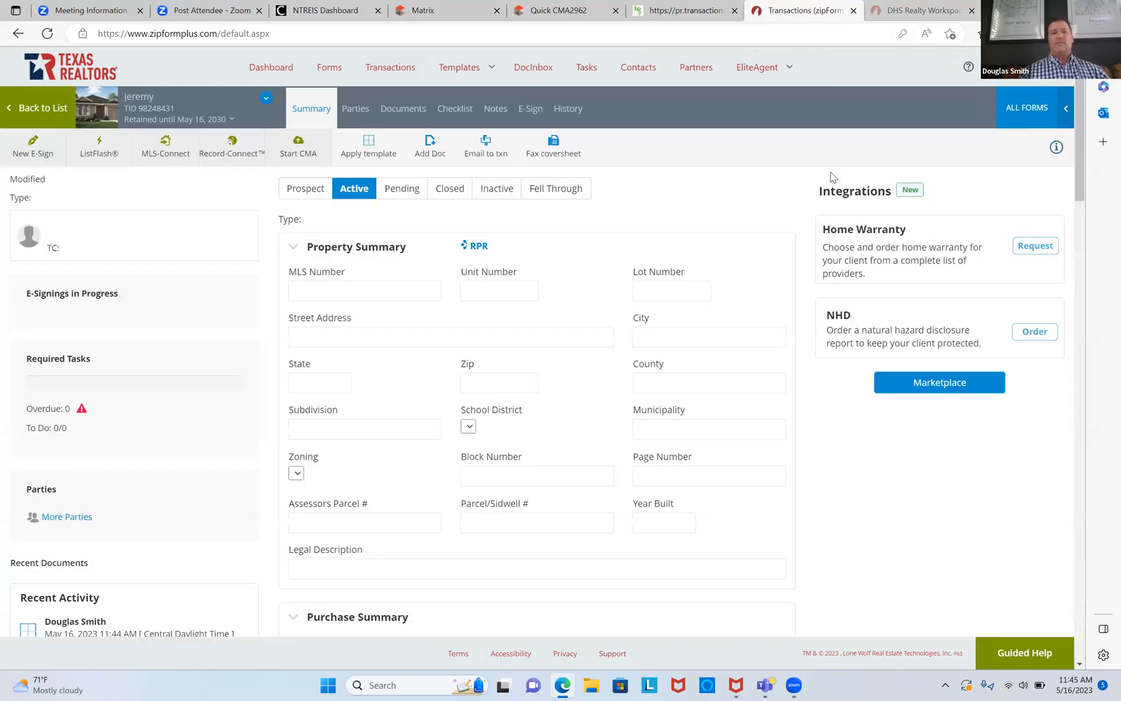
left_click(403, 110)
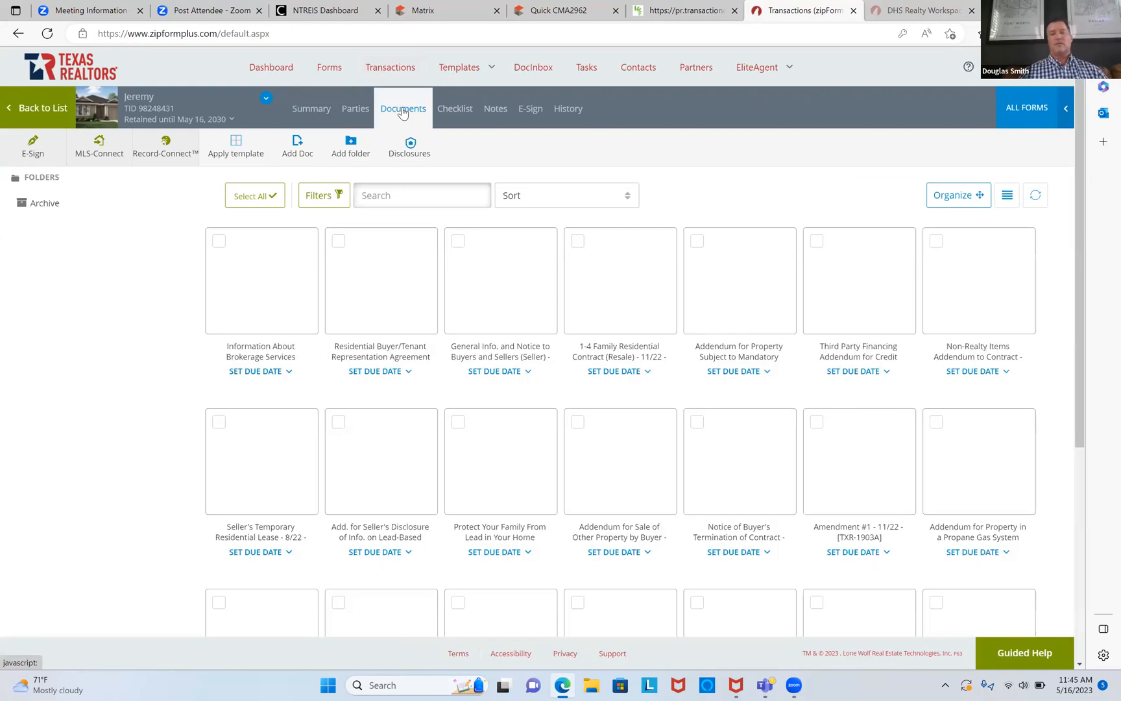
mouse_move(622, 271)
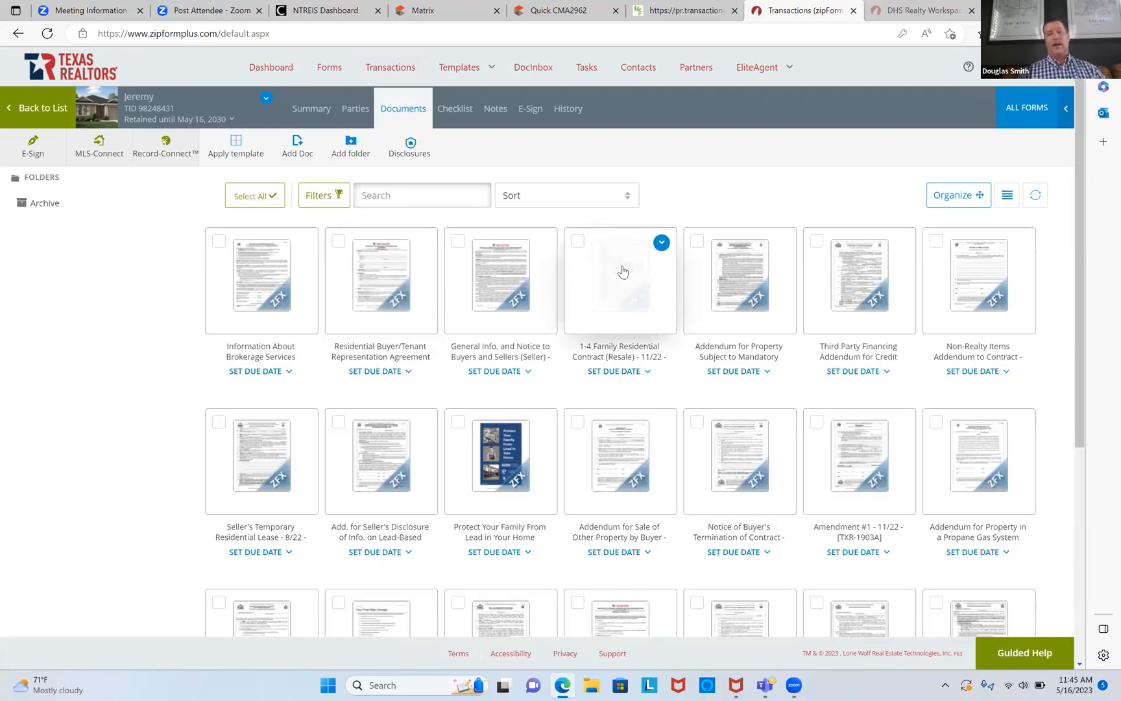
left_click(445, 8)
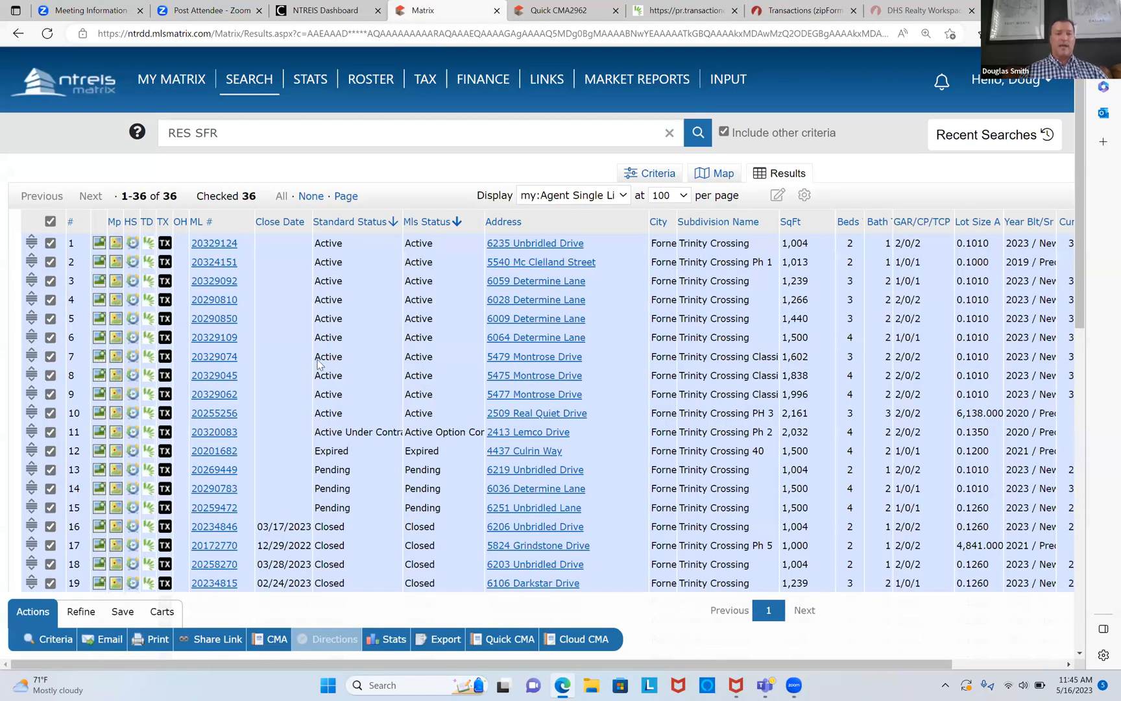
left_click(222, 338)
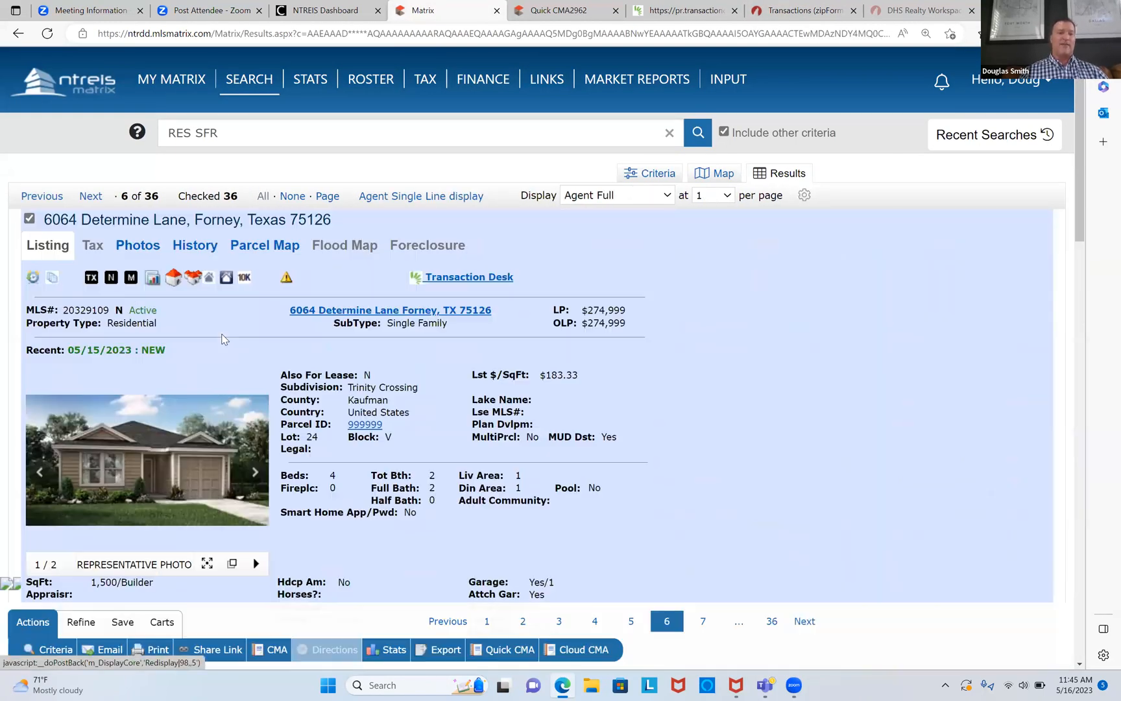
scroll(222, 338, "down", 4)
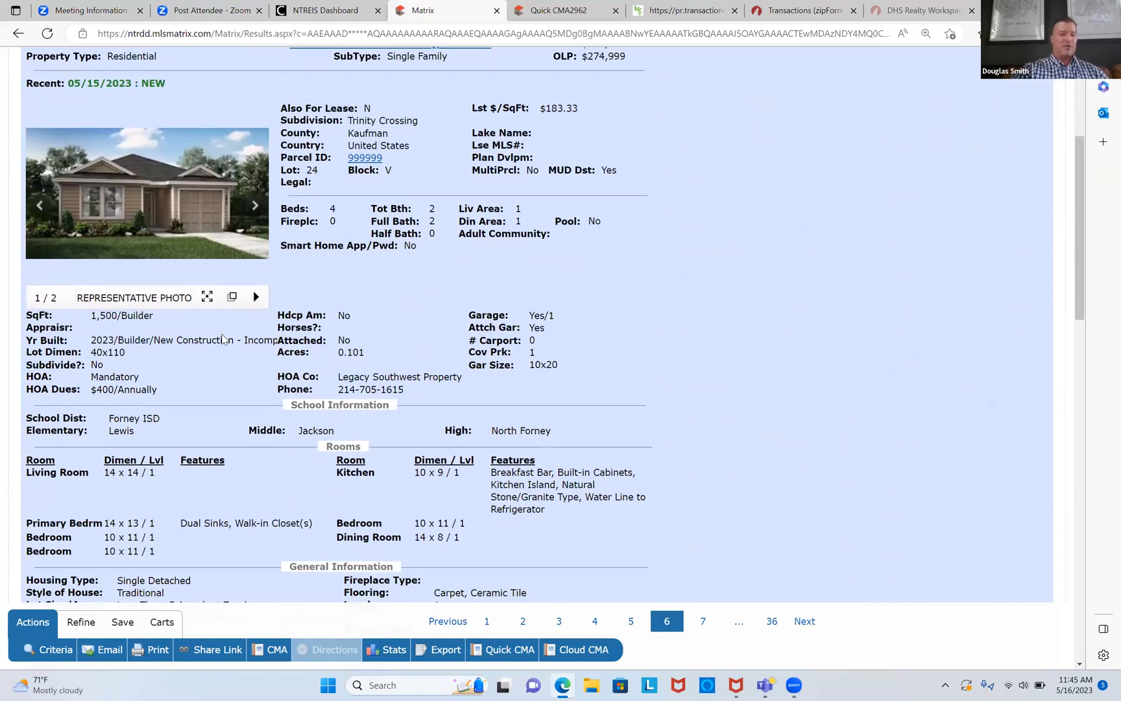
scroll(222, 338, "down", 7)
scroll(222, 338, "down", 3)
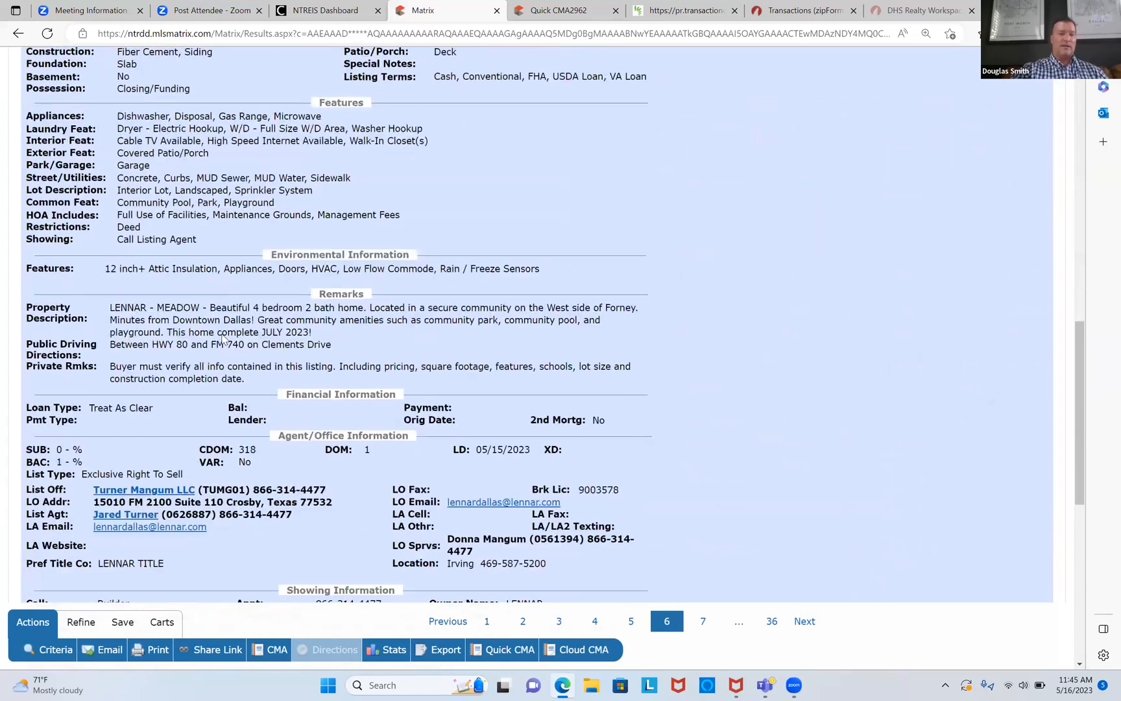
scroll(223, 338, "up", 15)
scroll(224, 338, "down", 1)
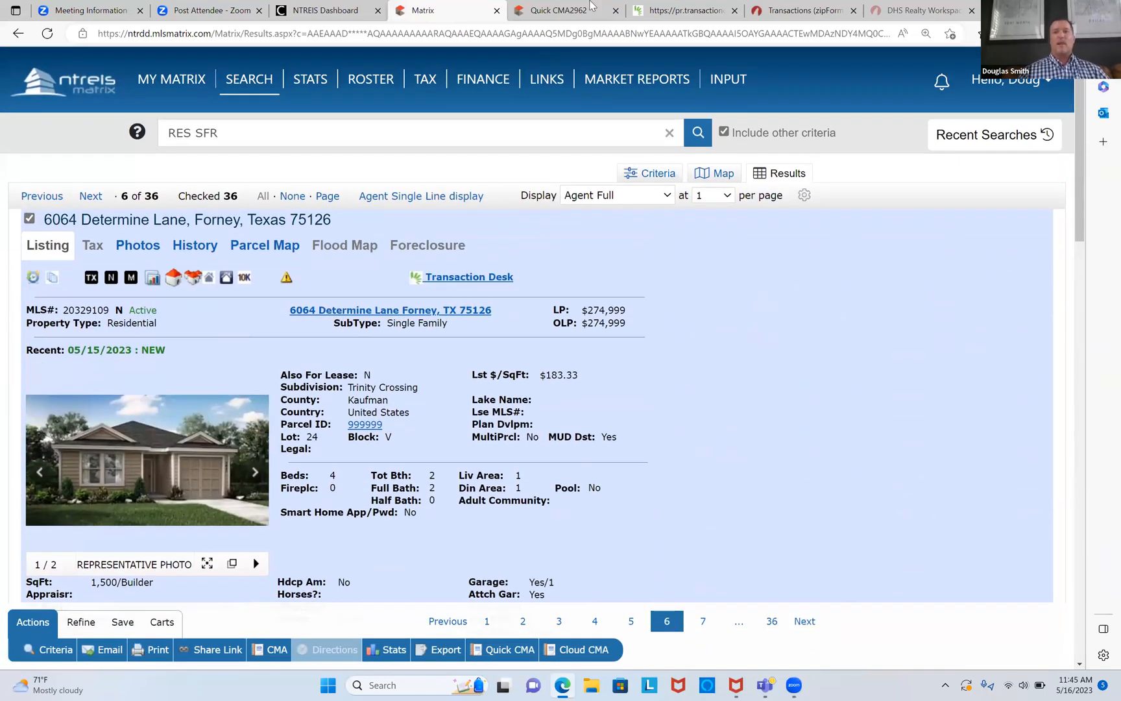
left_click(788, 14)
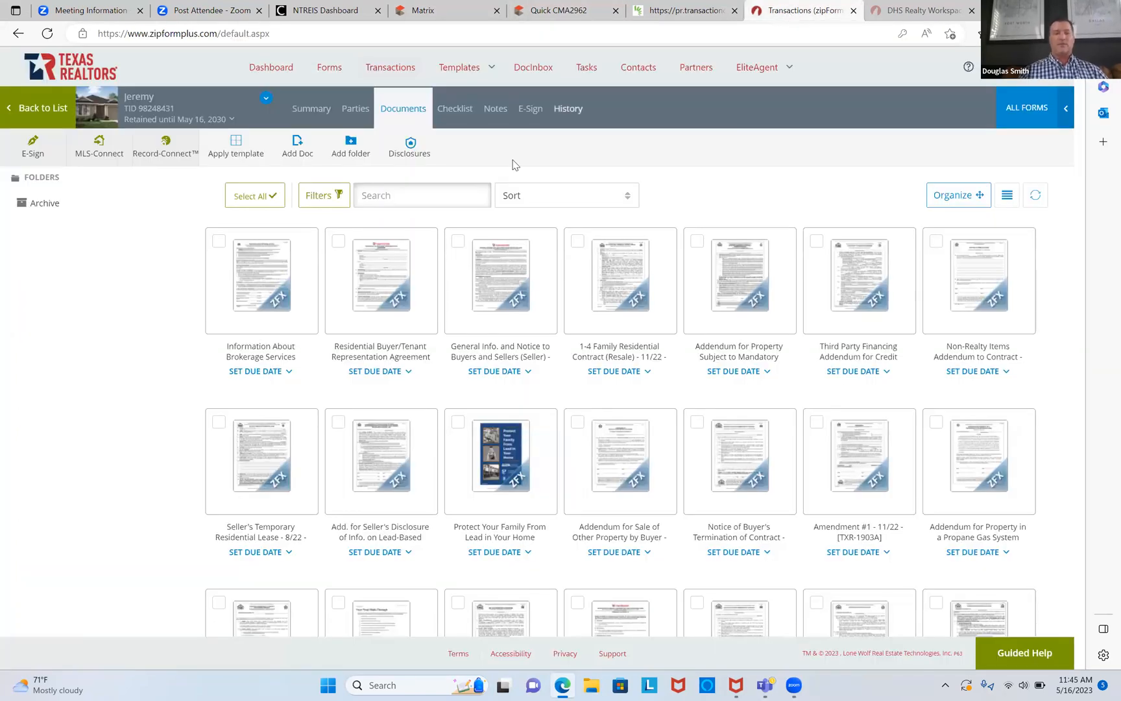
Step: Open the brokerage form in the New Form Editor and add the agreement, resale contract, HOA and financing addenda
left_click(253, 278)
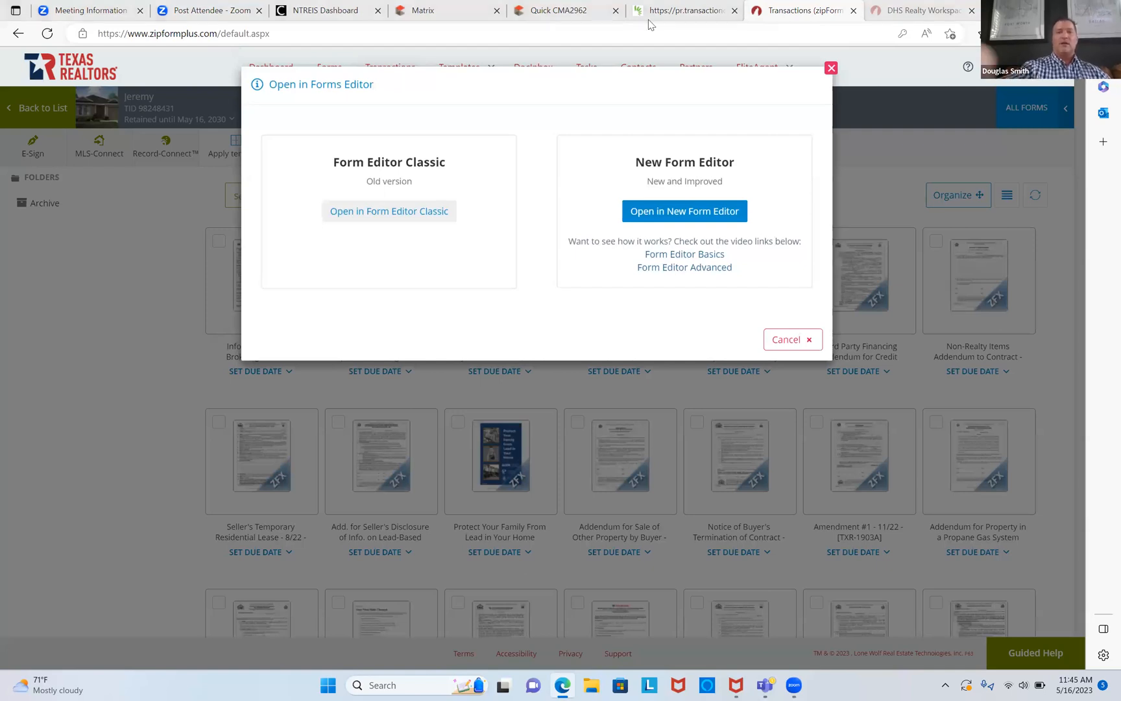
left_click(698, 215)
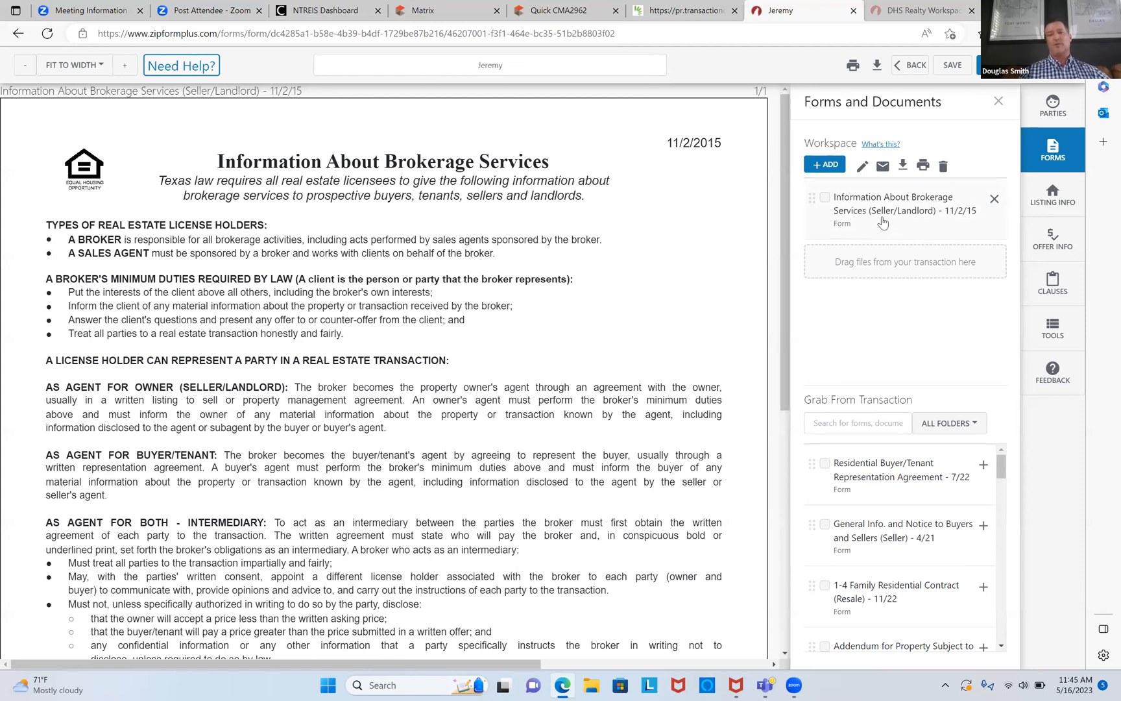
left_click(983, 465)
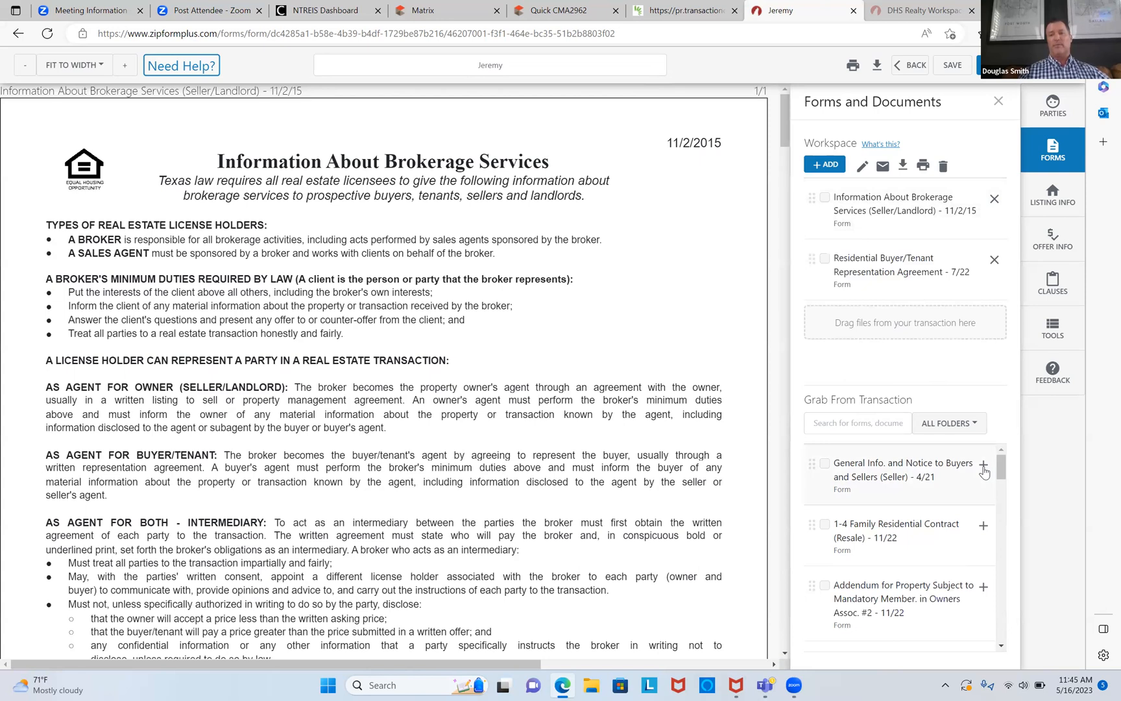
left_click(983, 526)
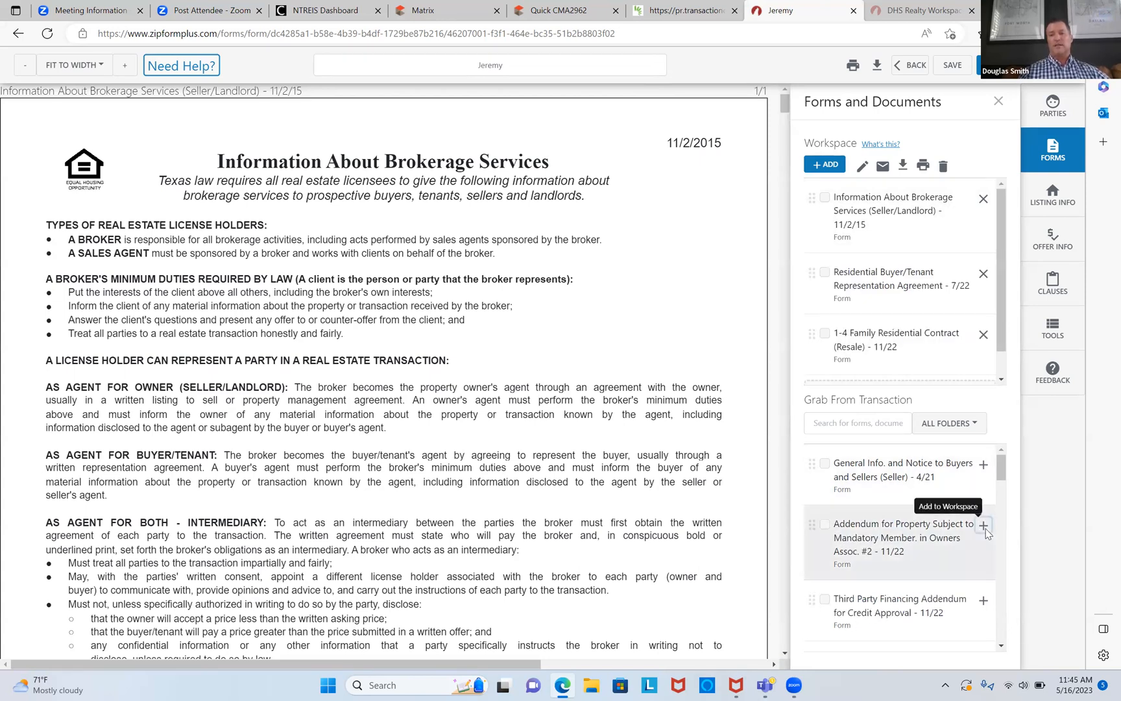
right_click(985, 536)
left_click(961, 559)
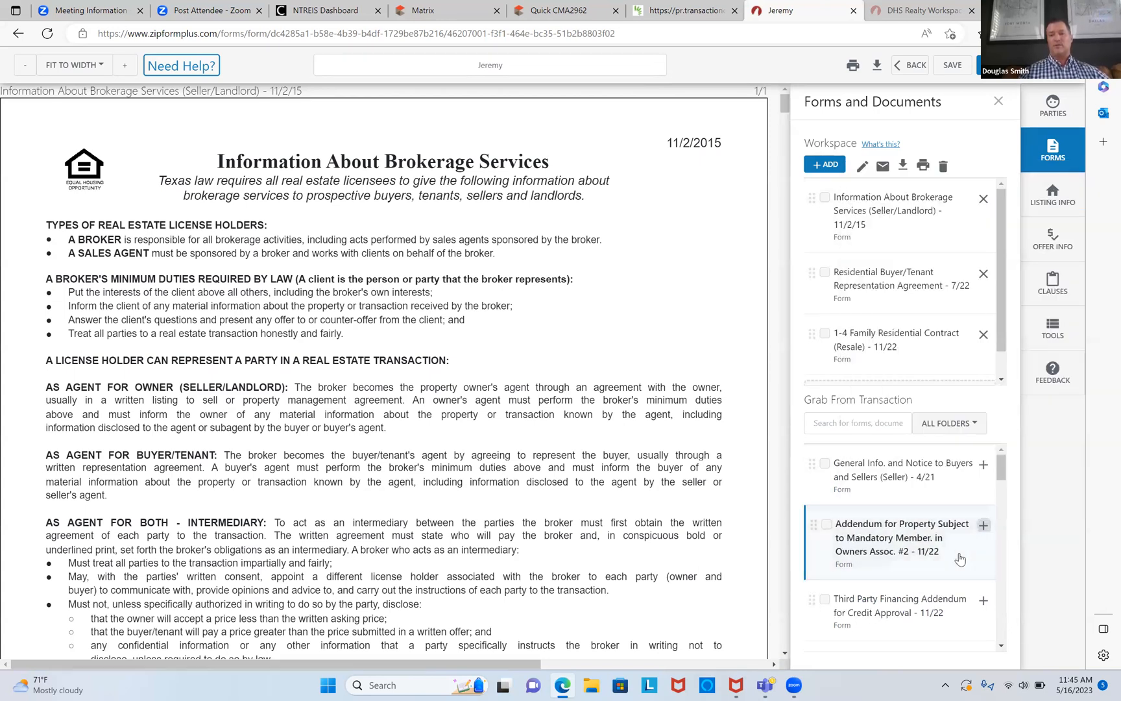
left_click(980, 522)
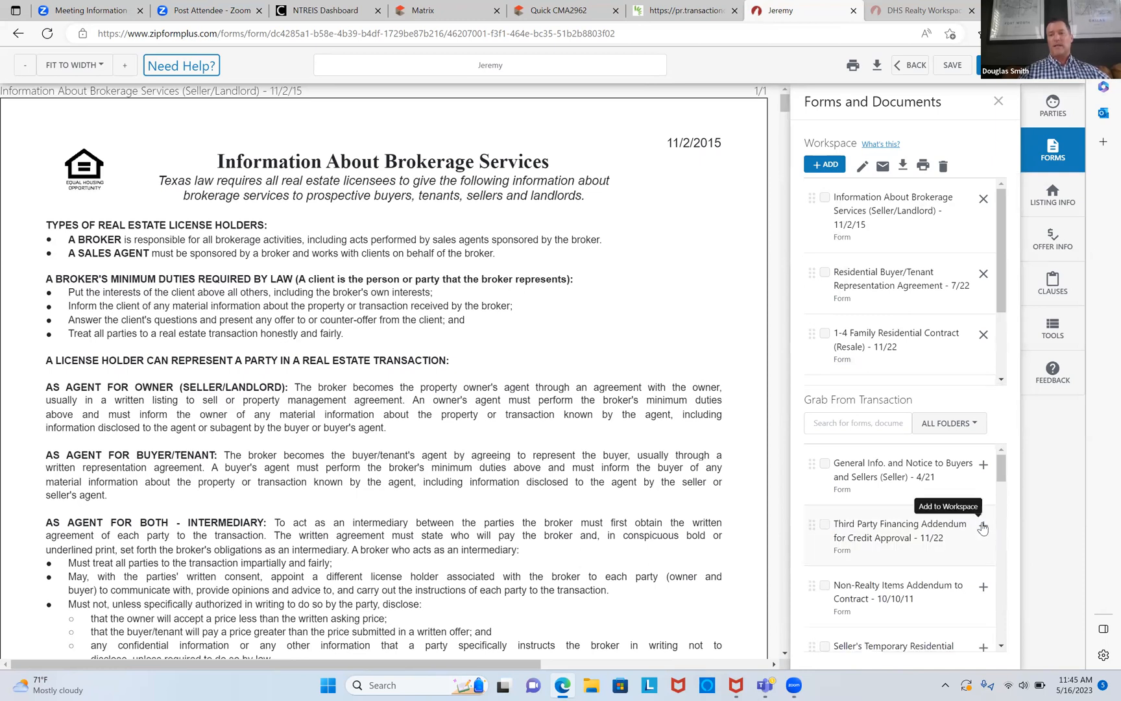
left_click(981, 525)
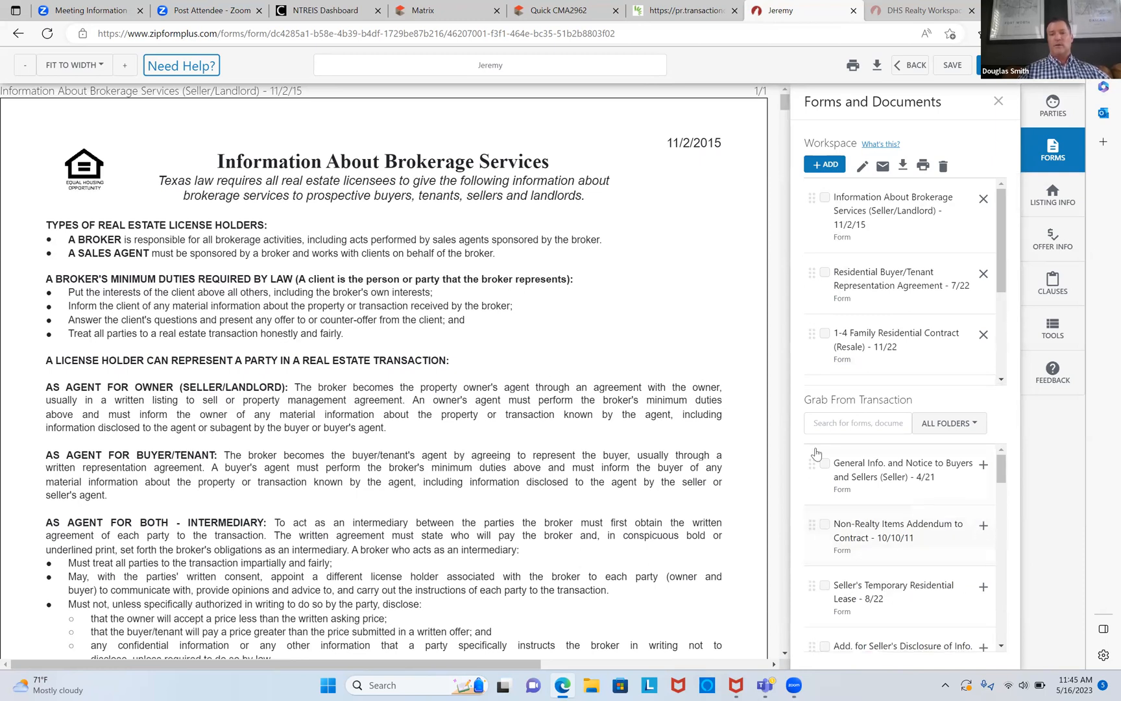
Step: Enter the buyer's full name as Client on the representation agreement, fixing a misspelled letter in the last name
scroll(787, 454, "down", 15)
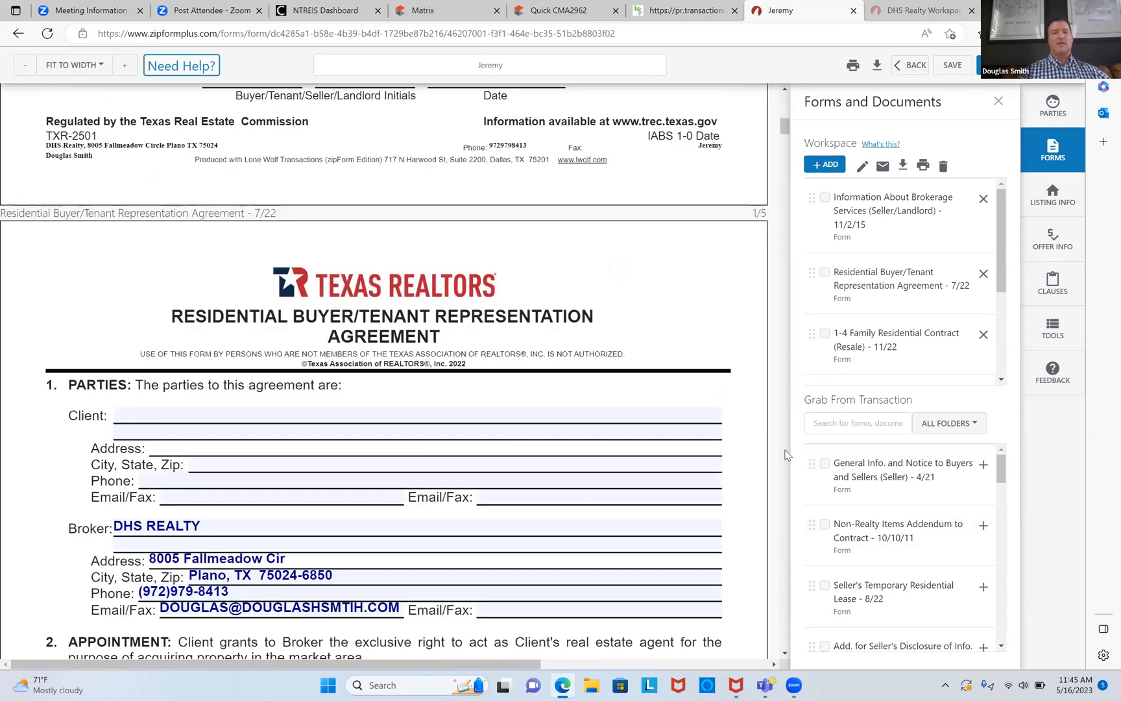
left_click(505, 292)
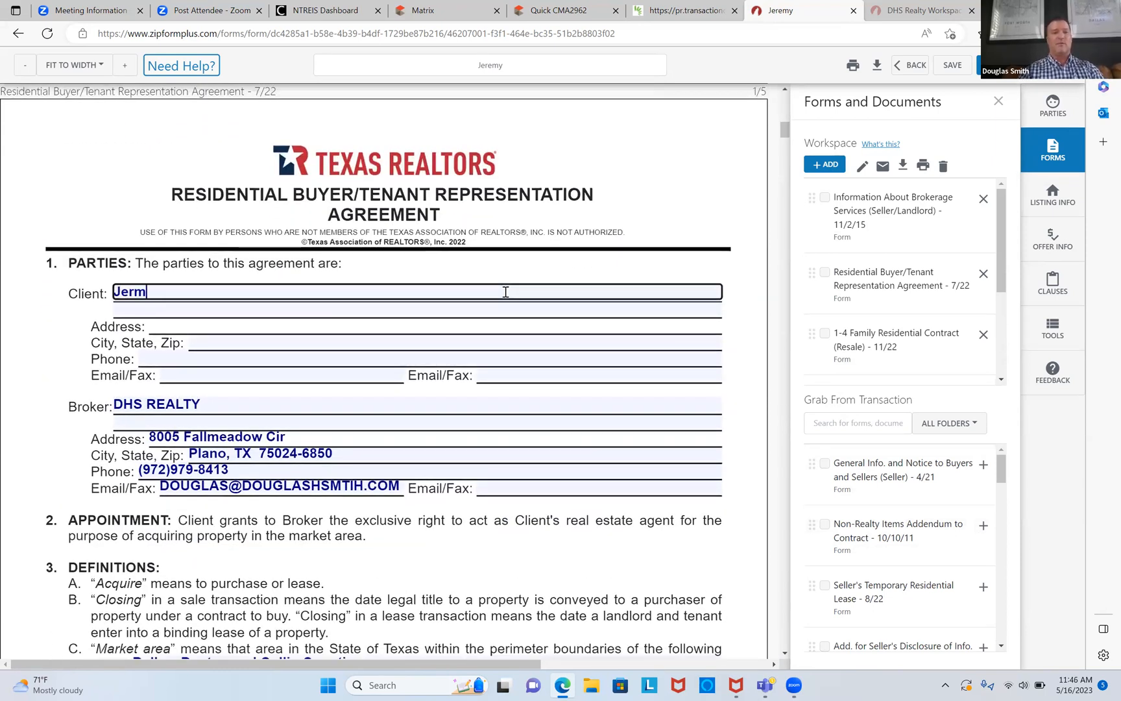
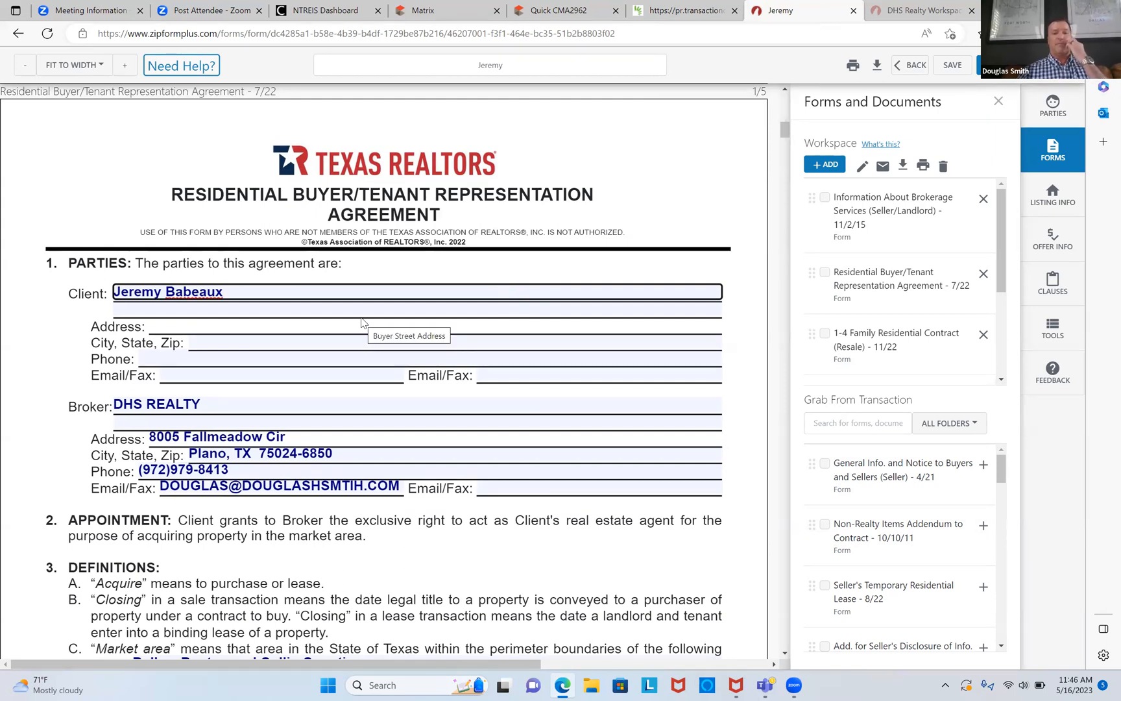
left_click(190, 291)
key("BackSpace")
type("d")
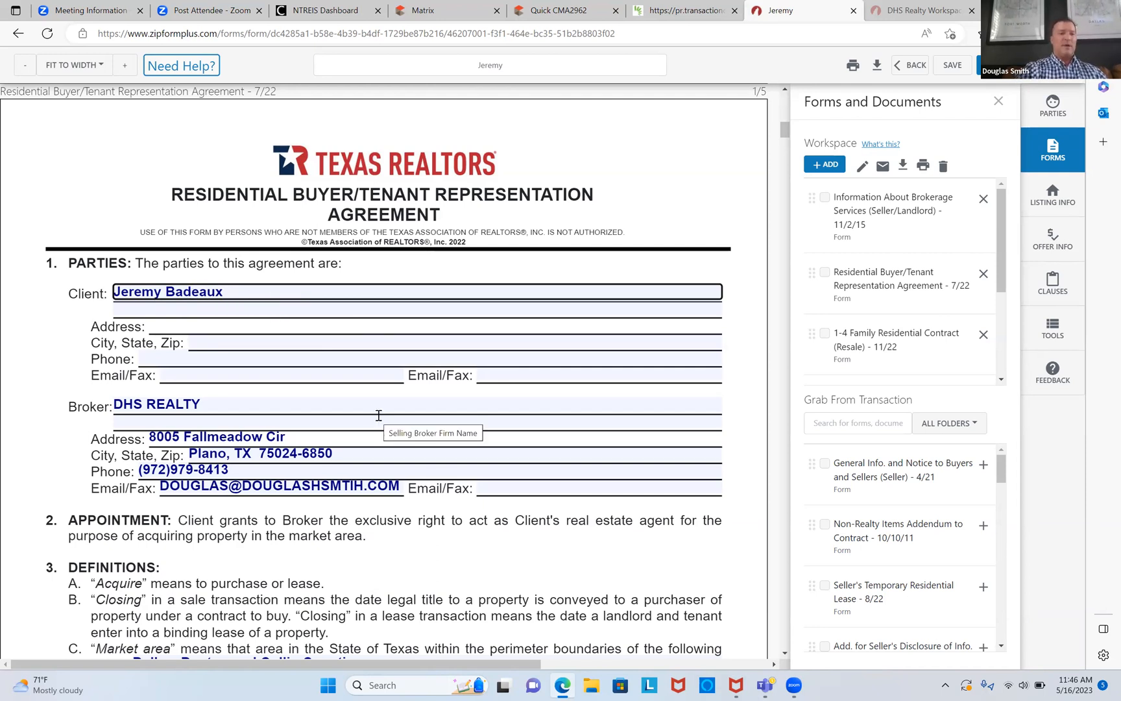
Step: Check the listing's county in Matrix and add Kaufman to the agreement's market area
scroll(378, 416, "down", 3)
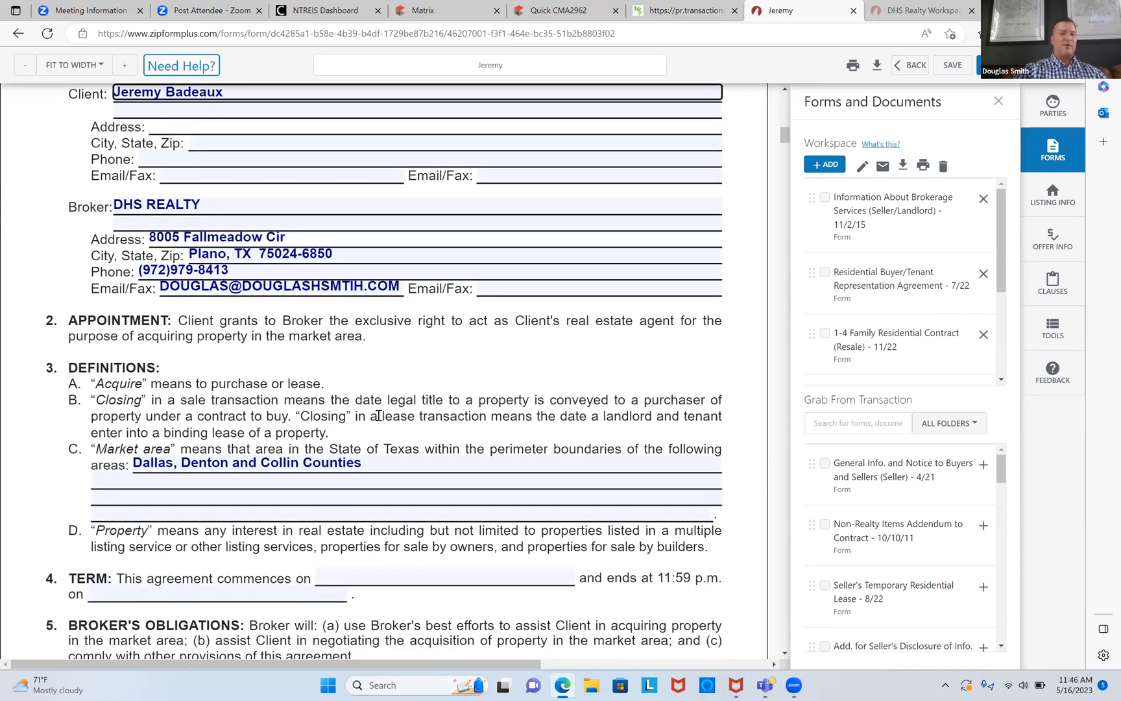
scroll(378, 415, "down", 5)
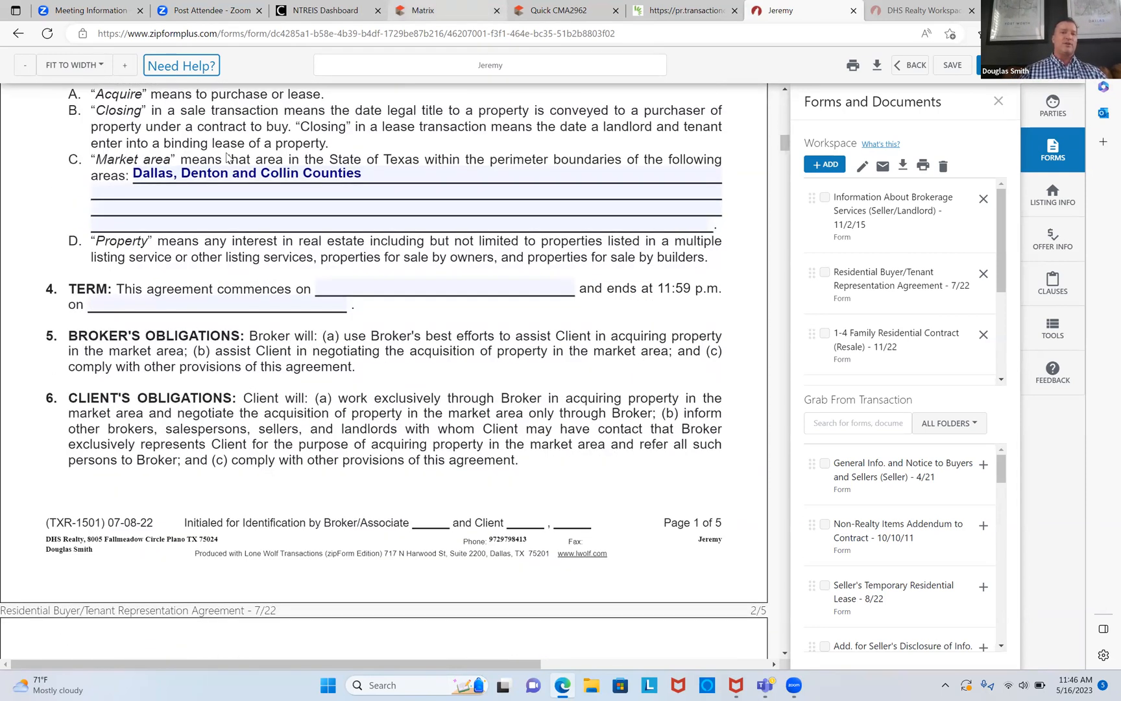
key("ctrl+4")
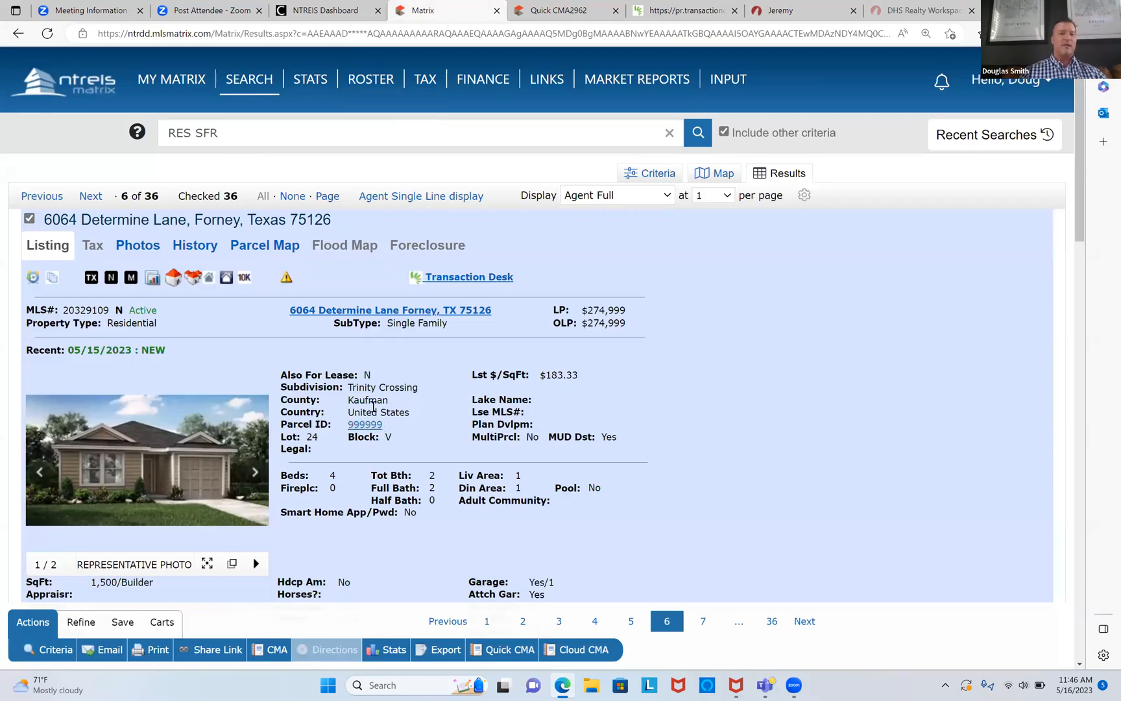
left_click(781, 12)
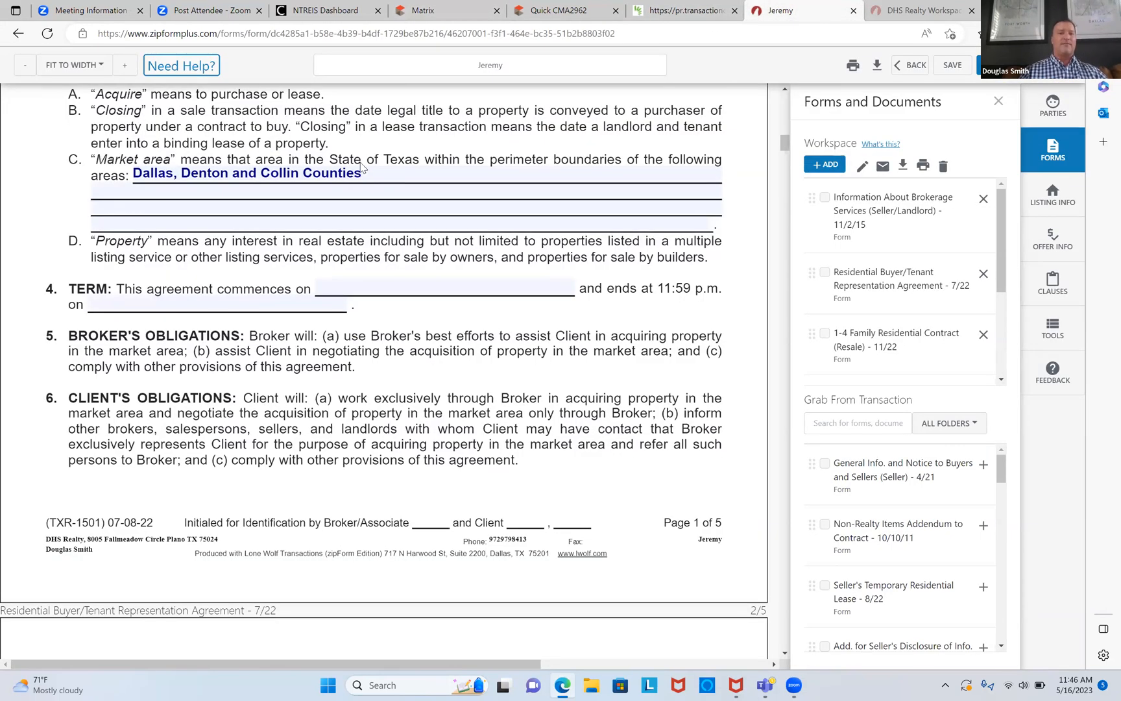
left_click(185, 173)
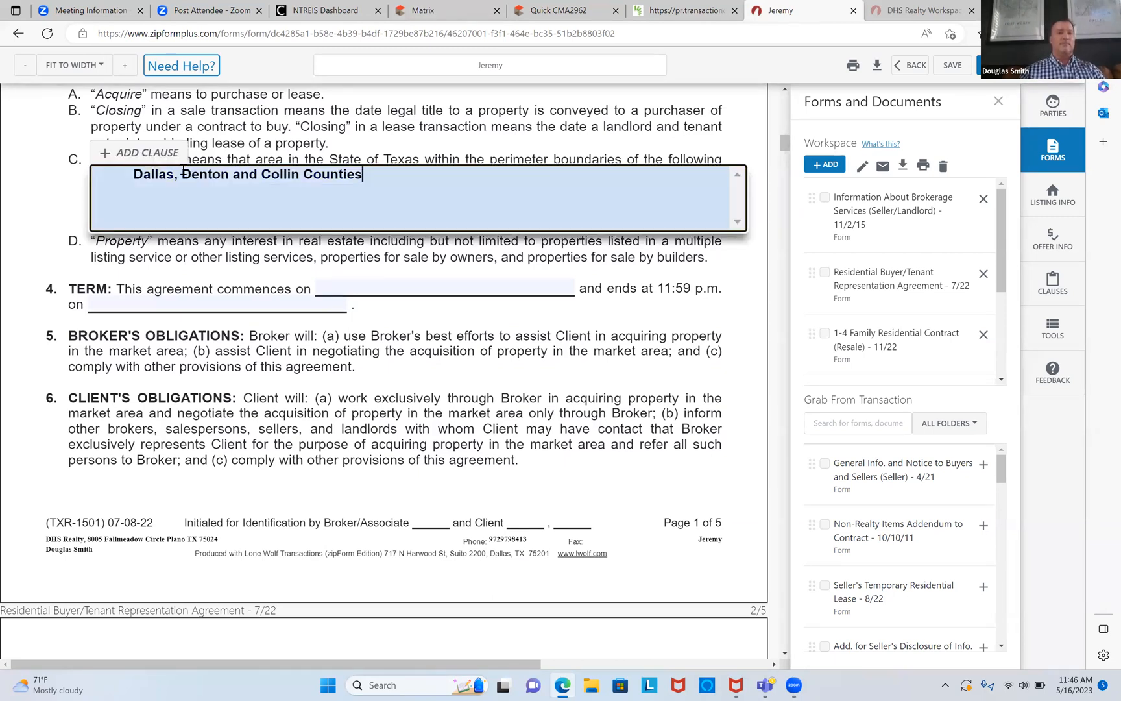
type("Kaufman,")
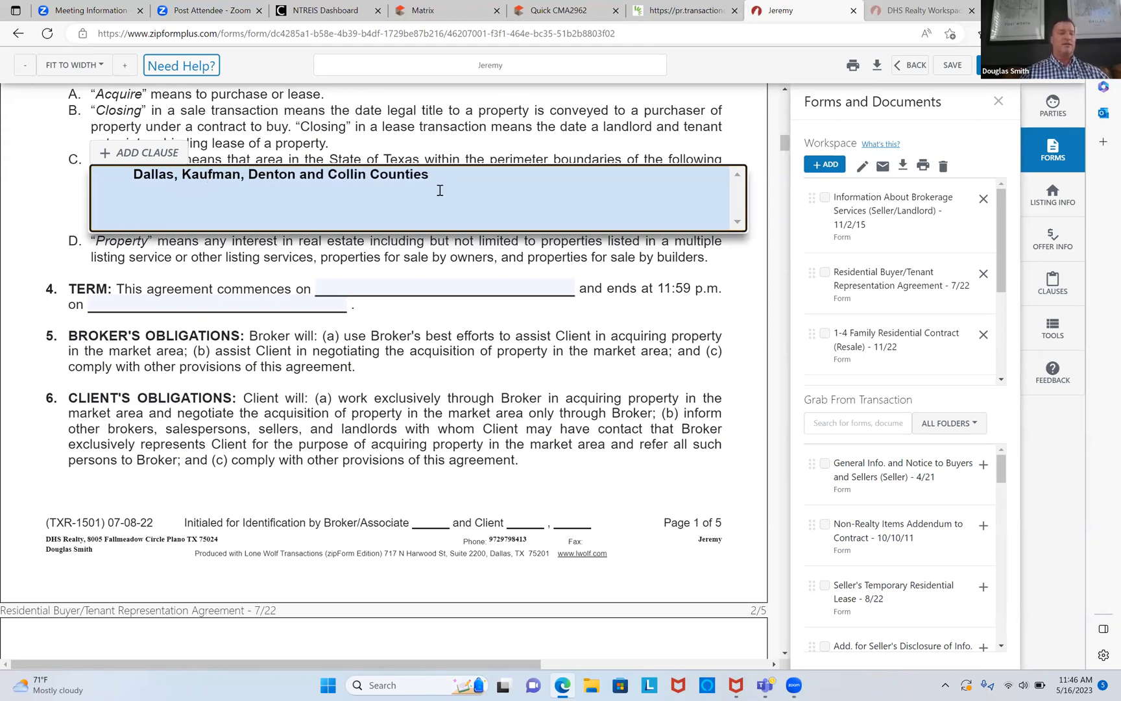
Step: Set the agreement term to run from May 16 to June 23, 2023
left_click(419, 286)
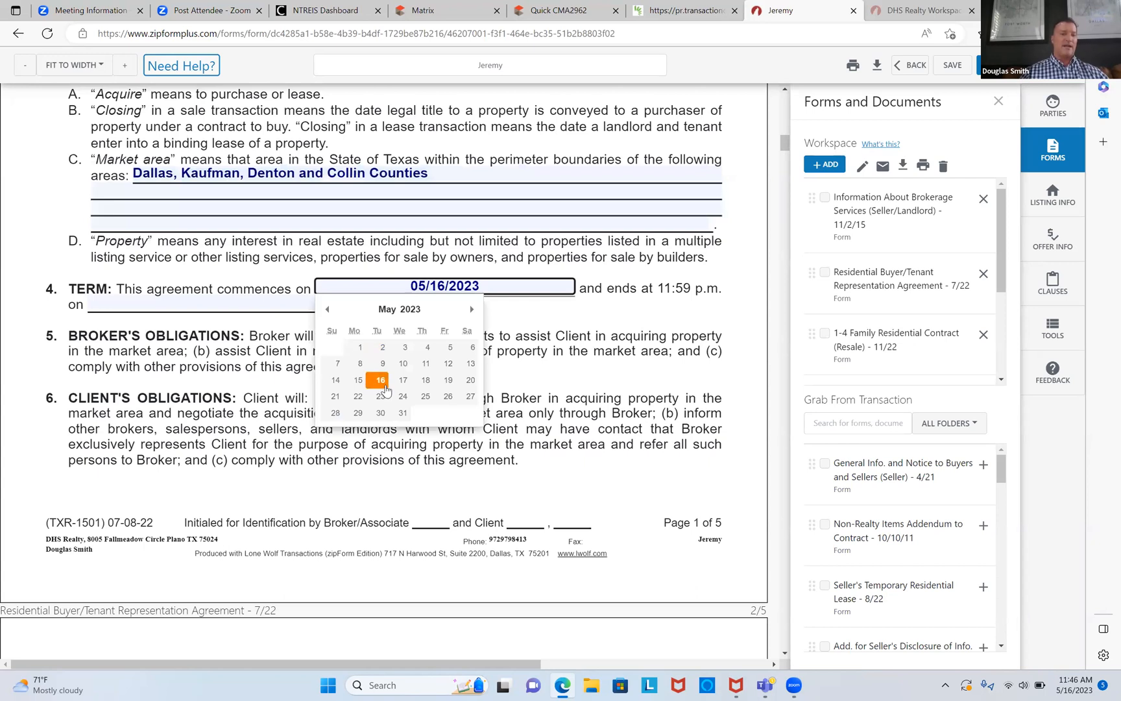
left_click(381, 381)
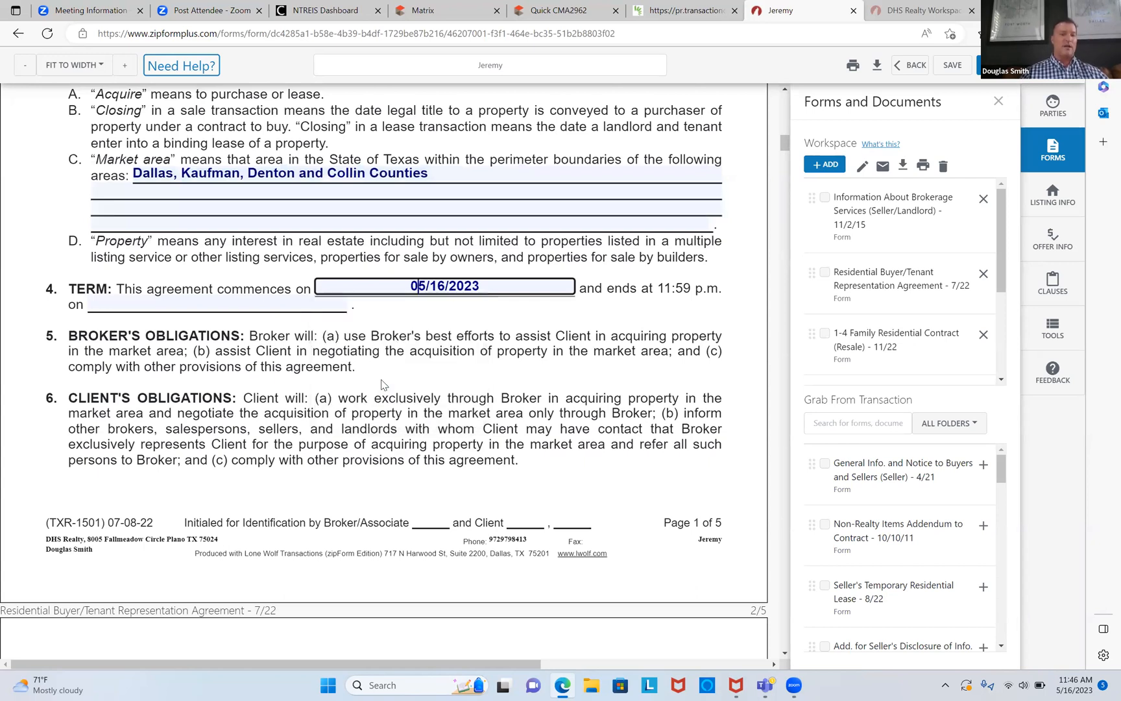
left_click(316, 304)
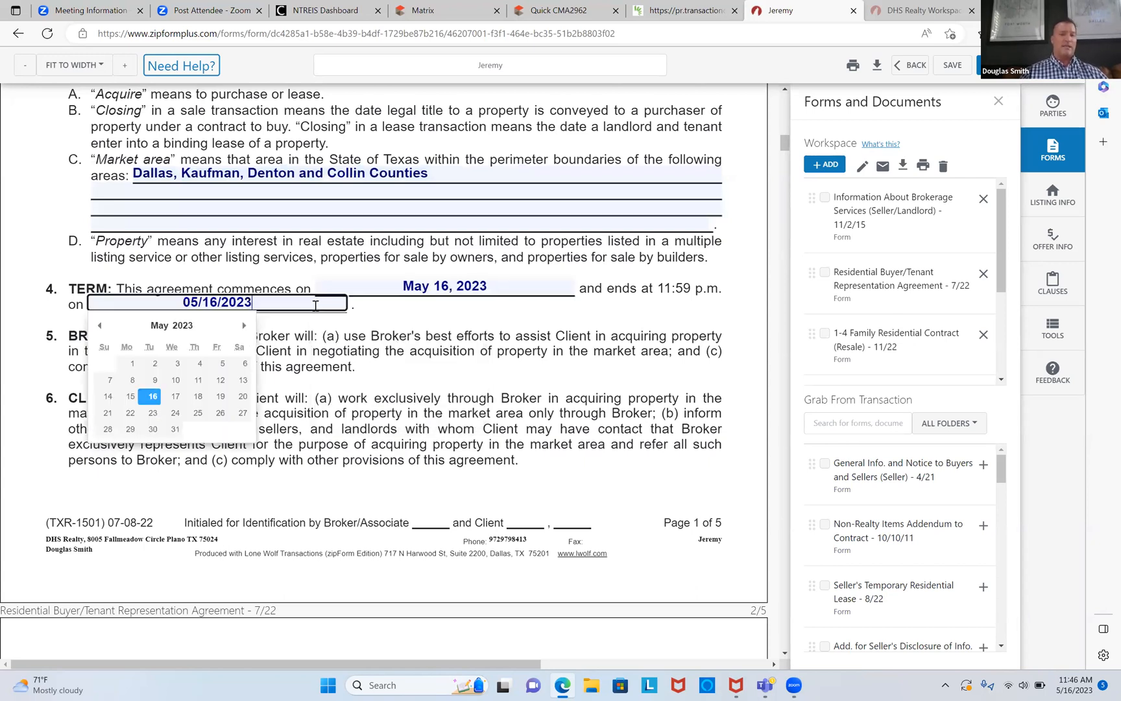
left_click(244, 325)
left_click(221, 412)
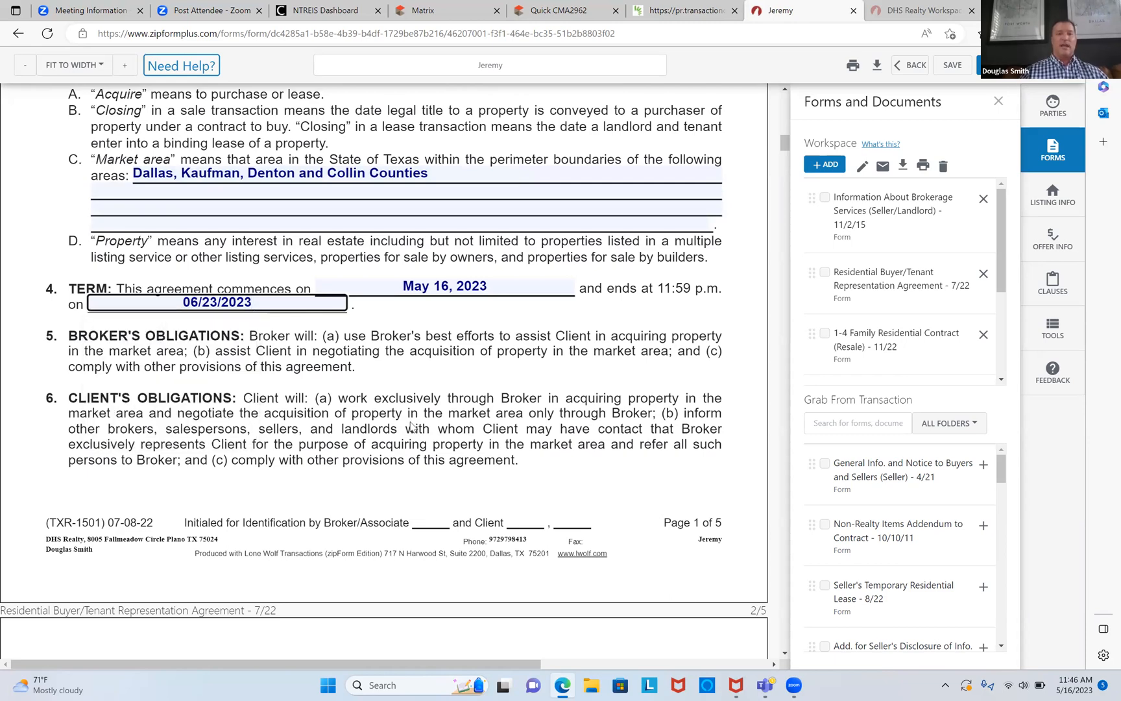
Step: Scroll down the agreement, then go back to the Matrix listing for reference
scroll(410, 426, "down", 10)
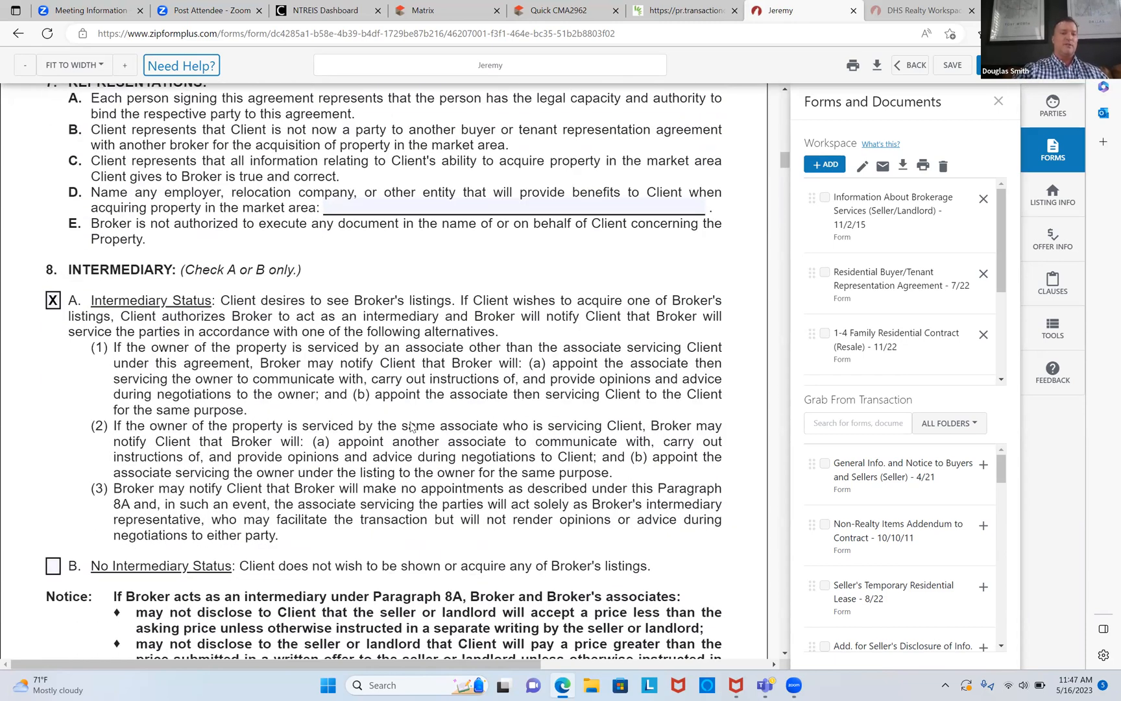
scroll(411, 427, "down", 10)
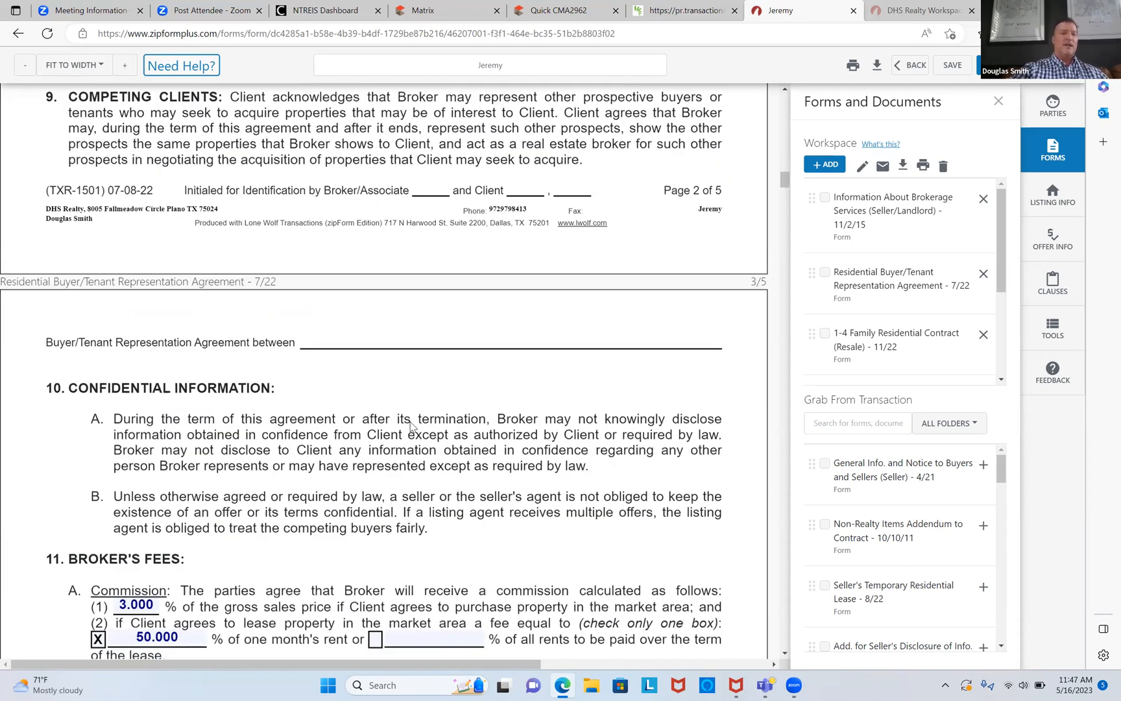
scroll(411, 427, "down", 3)
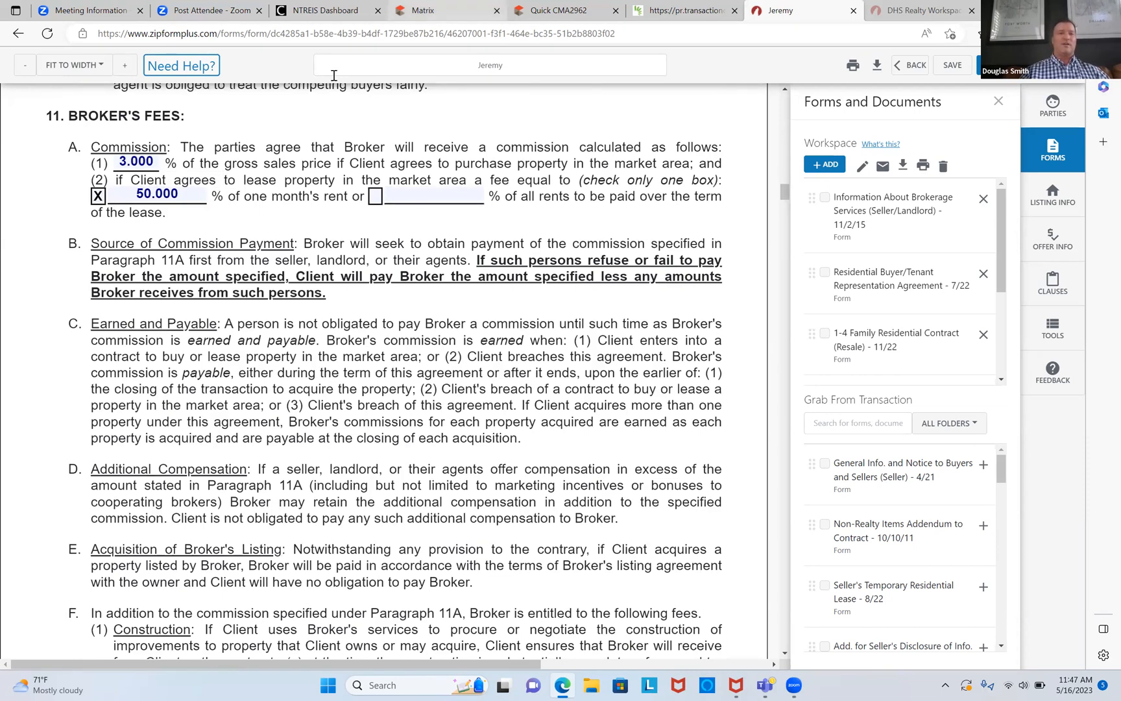
key("ctrl+4")
scroll(334, 75, "down", 14)
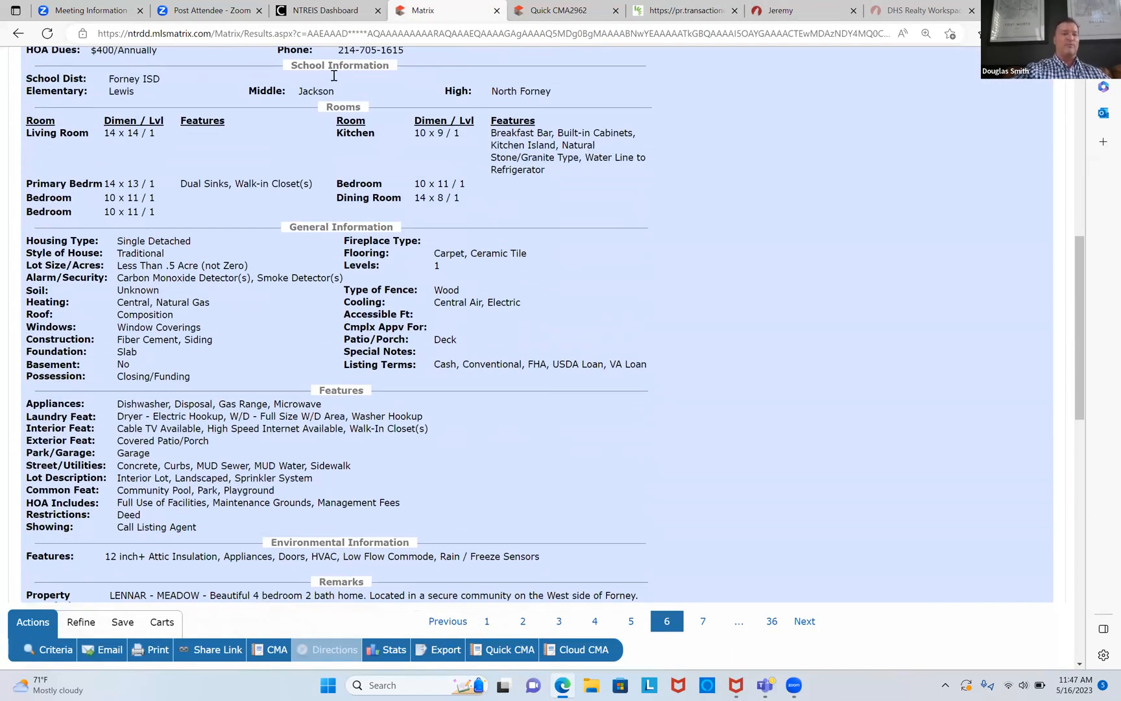
Step: Highlight the listing's 1% buyer's agent commission in Matrix, then return to zipForm
scroll(334, 76, "down", 3)
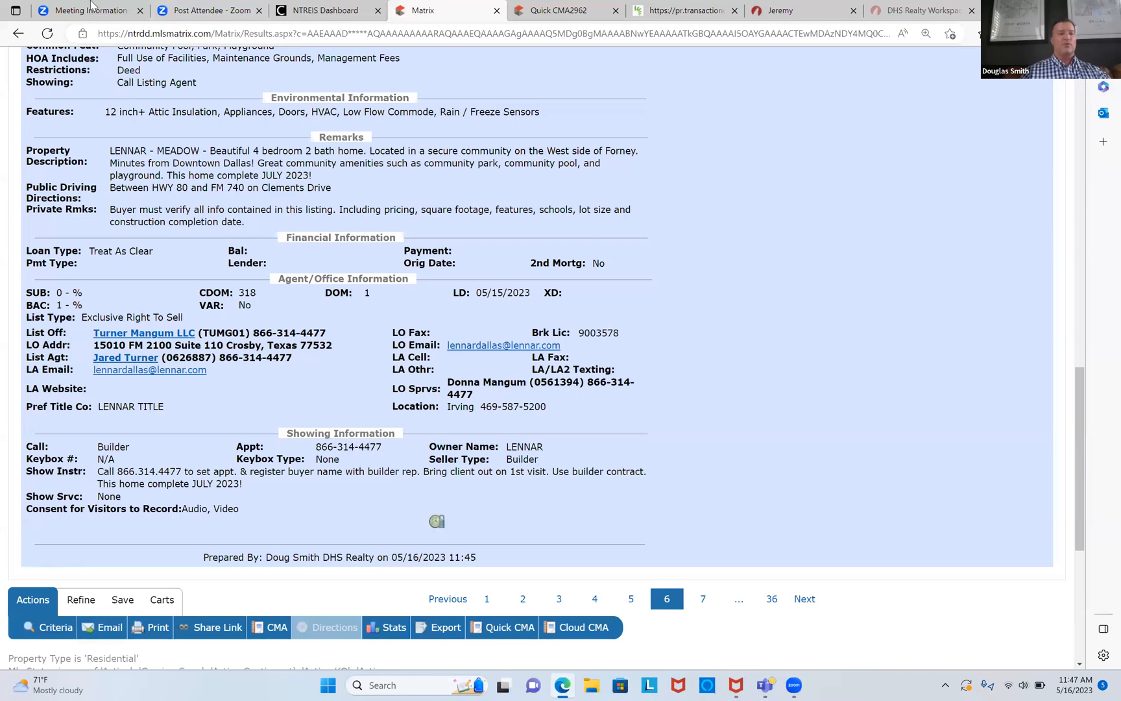
left_click_drag(29, 308, 64, 305)
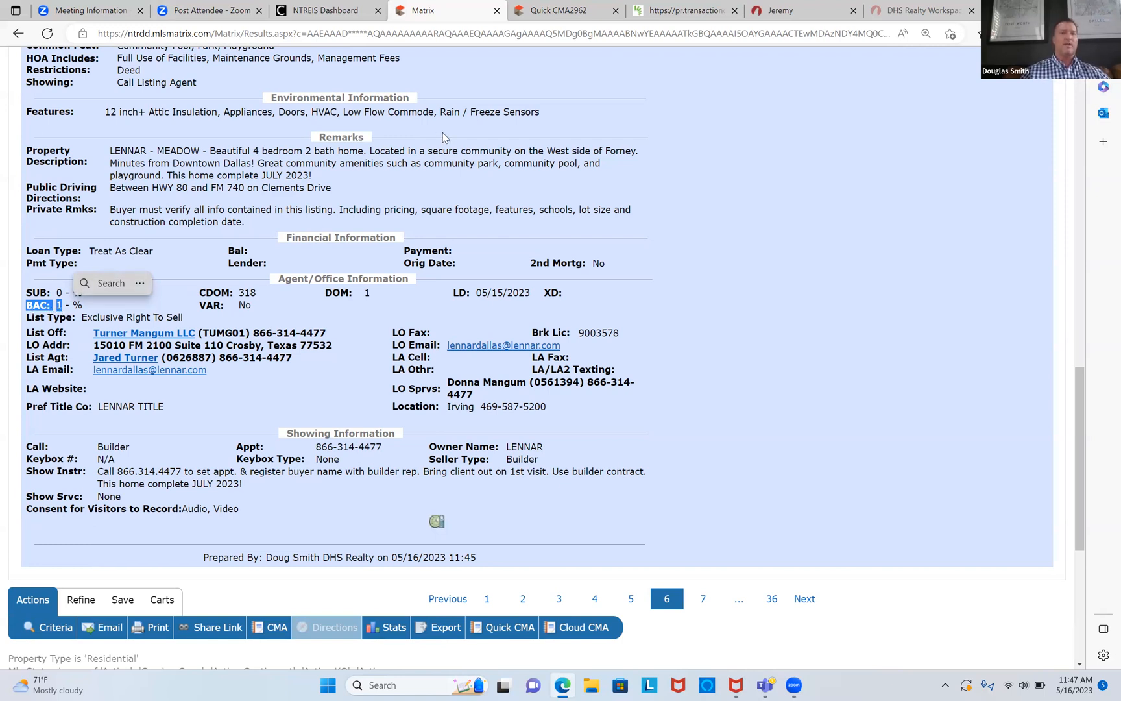
left_click(803, 12)
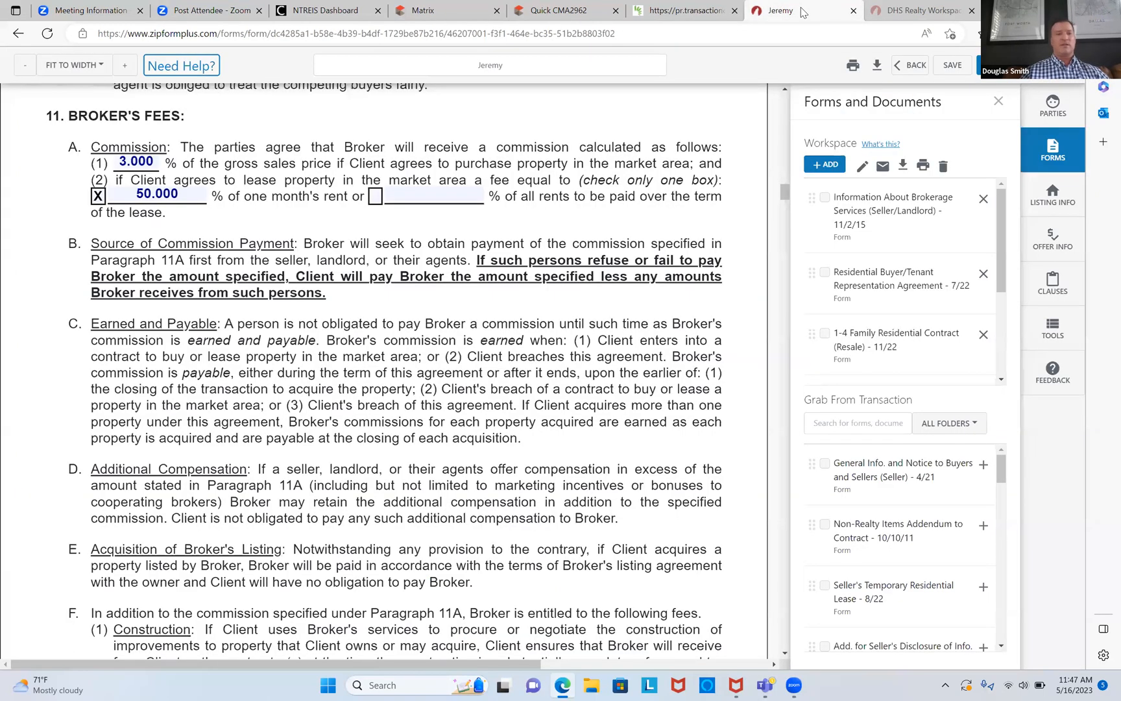
Step: Change the Paragraph 11A(1) sales commission to 1%, leaving the lease fee at 50%
left_click(156, 162)
key("BackSpace")
type("1")
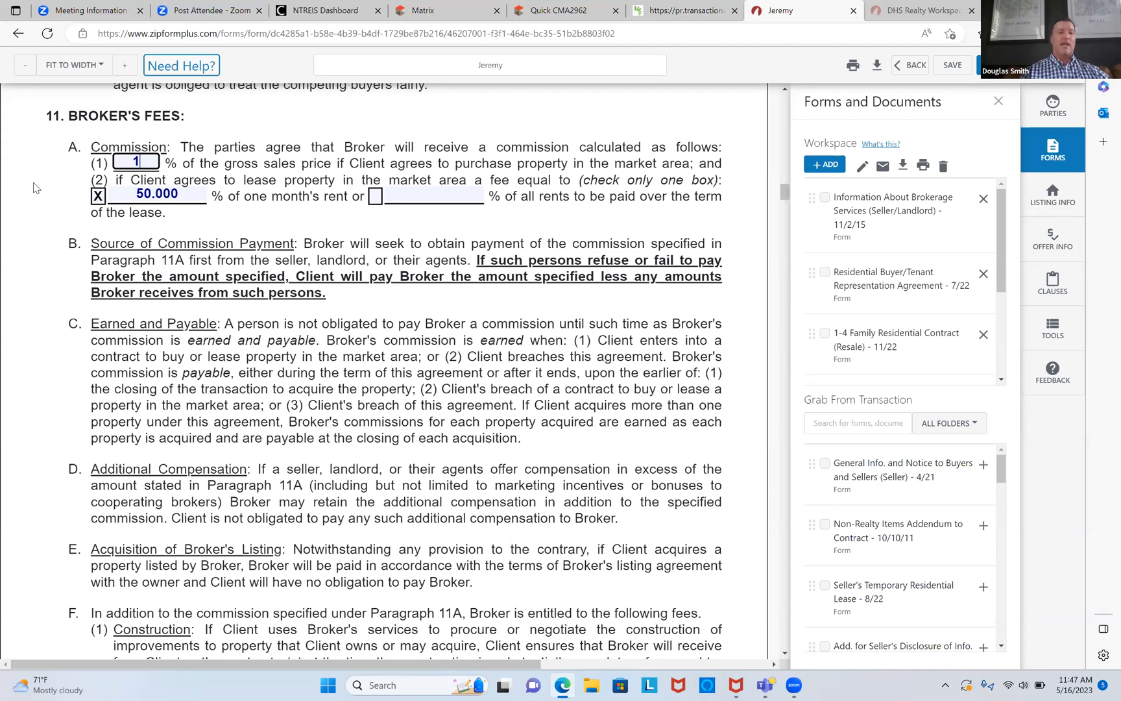
left_click(190, 196)
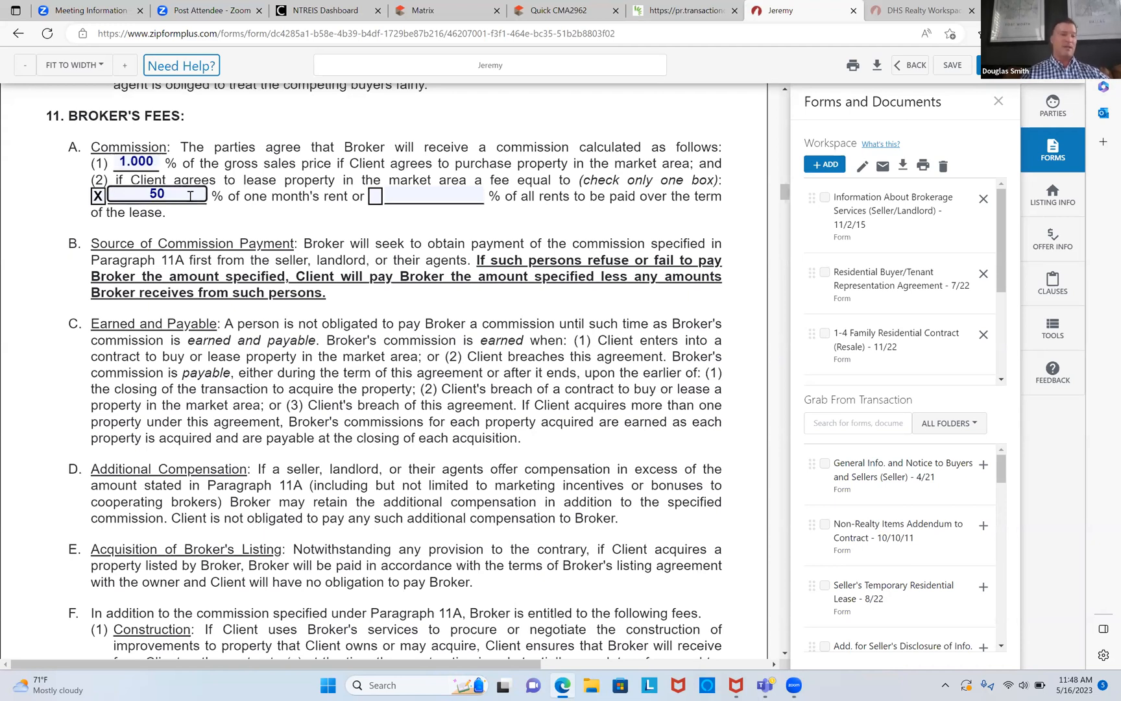
key("Tab")
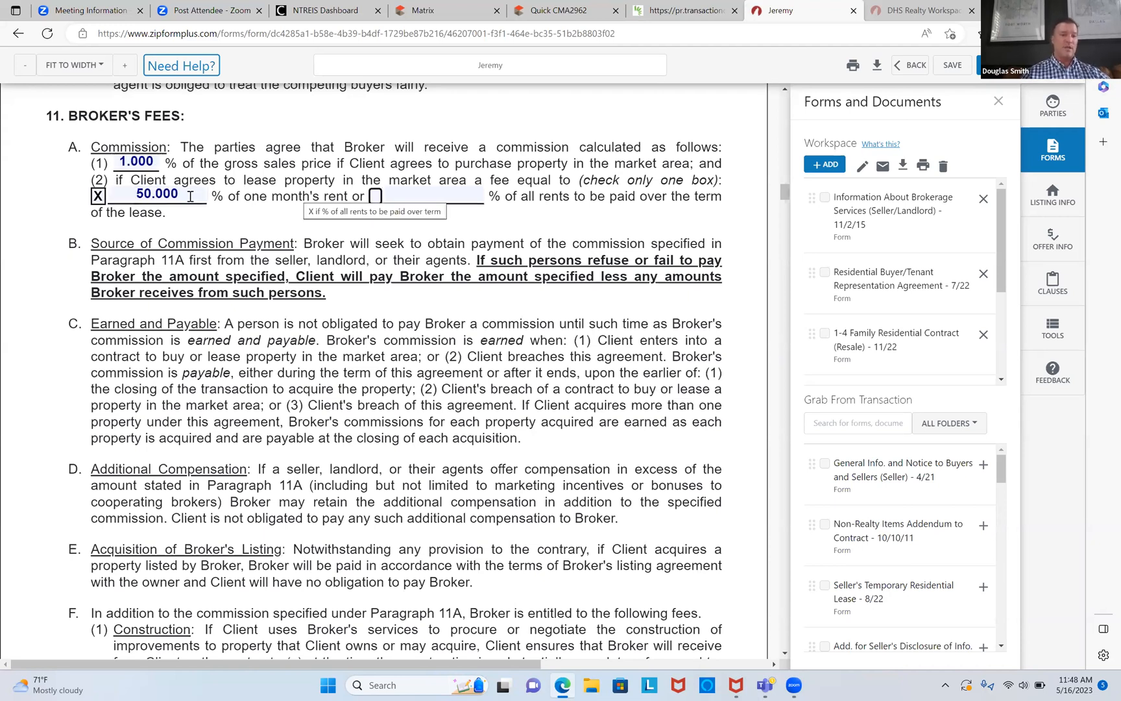
Step: Save the forms and bring section 3 of the resale contract into view
scroll(190, 196, "up", 15)
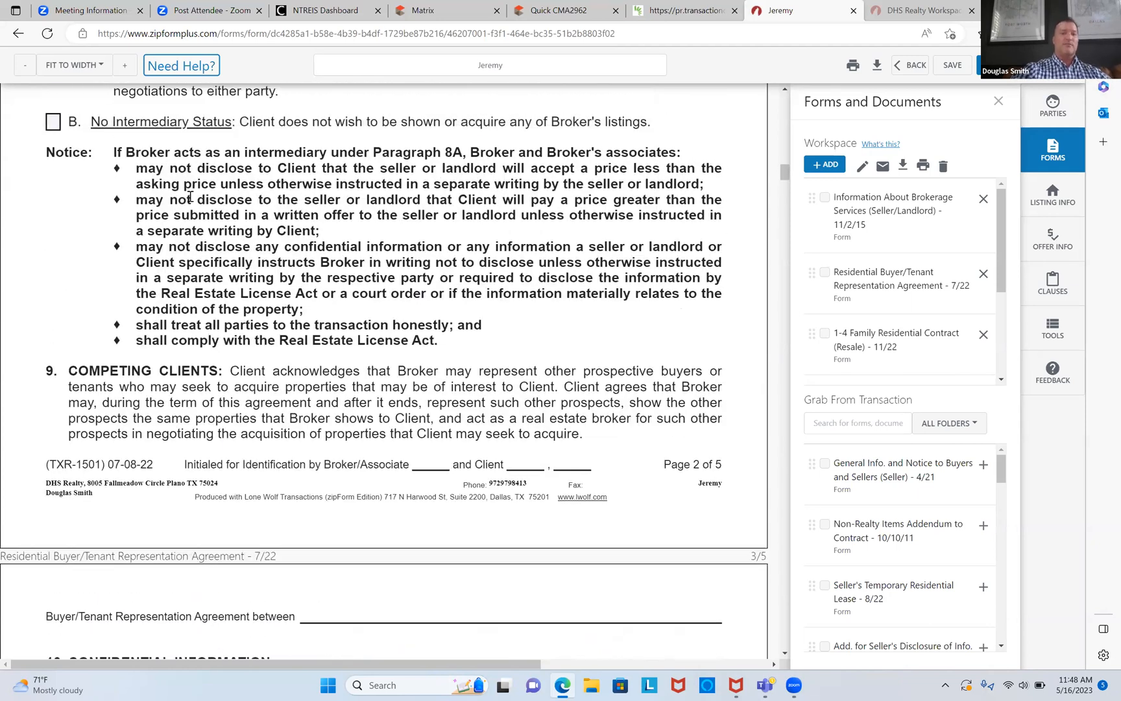
scroll(190, 196, "up", 8)
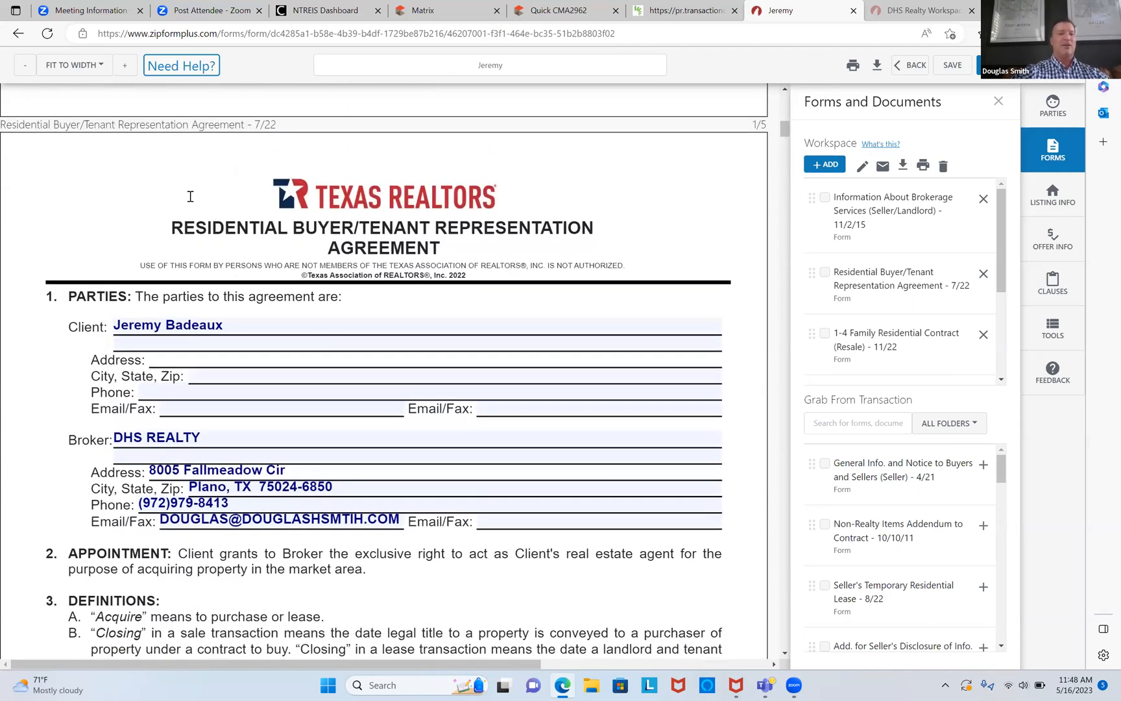
scroll(190, 196, "down", 1)
scroll(190, 196, "down", 12)
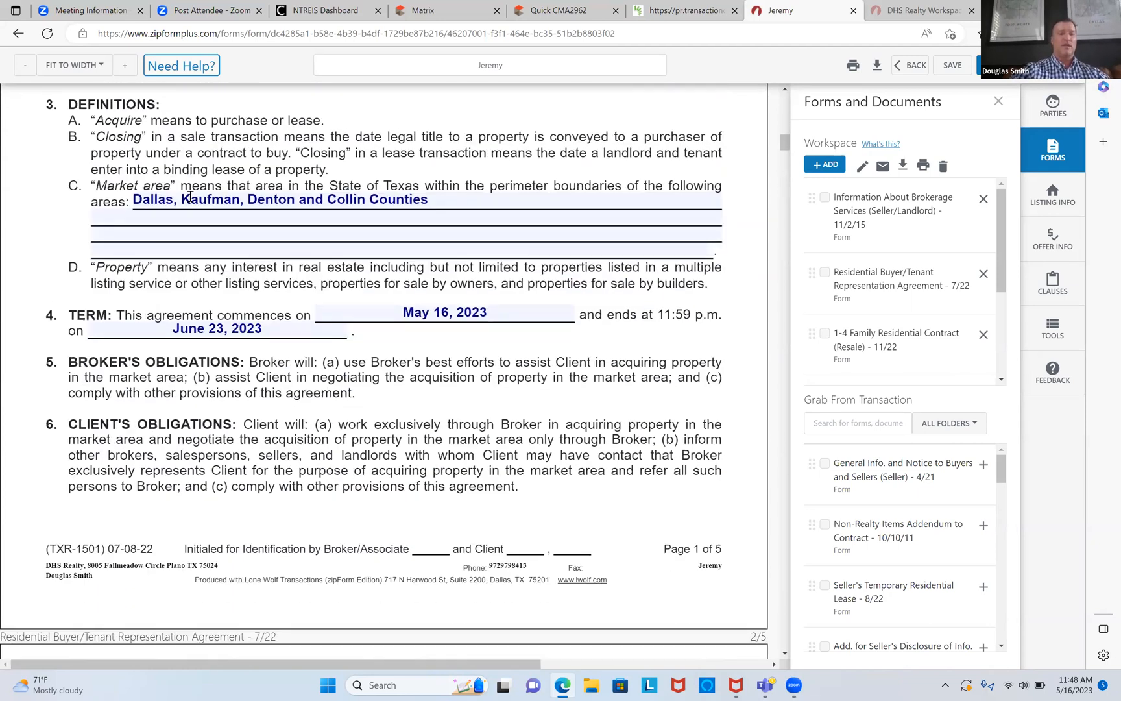
scroll(190, 196, "down", 15)
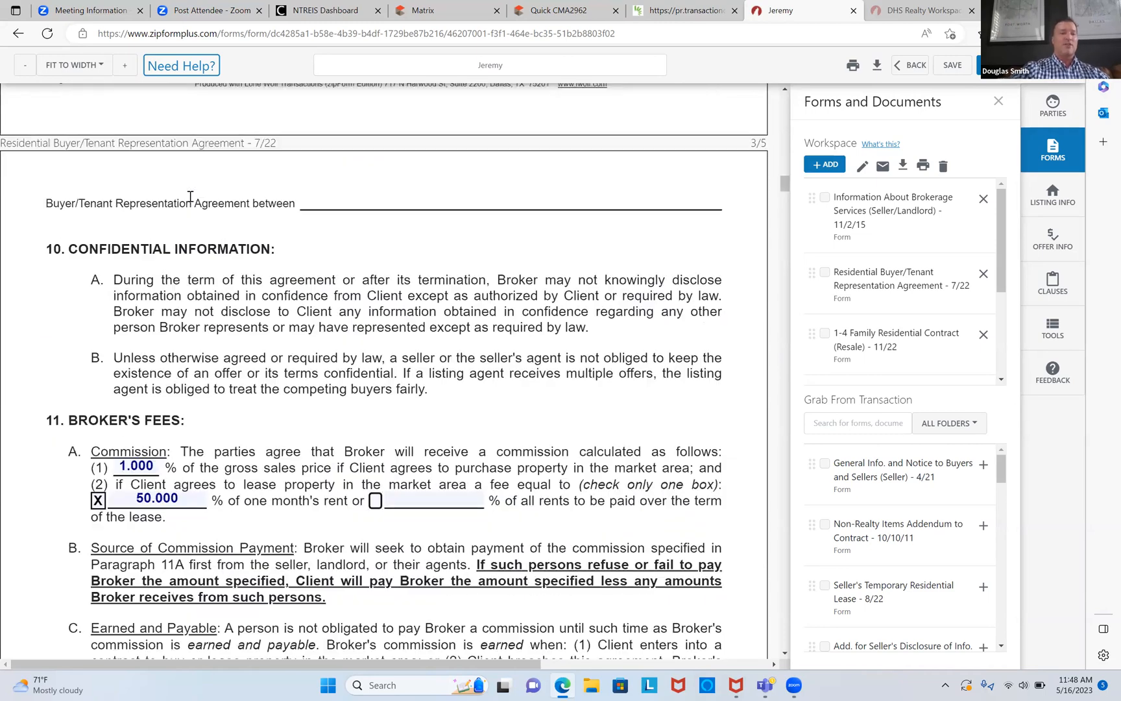
scroll(190, 196, "down", 15)
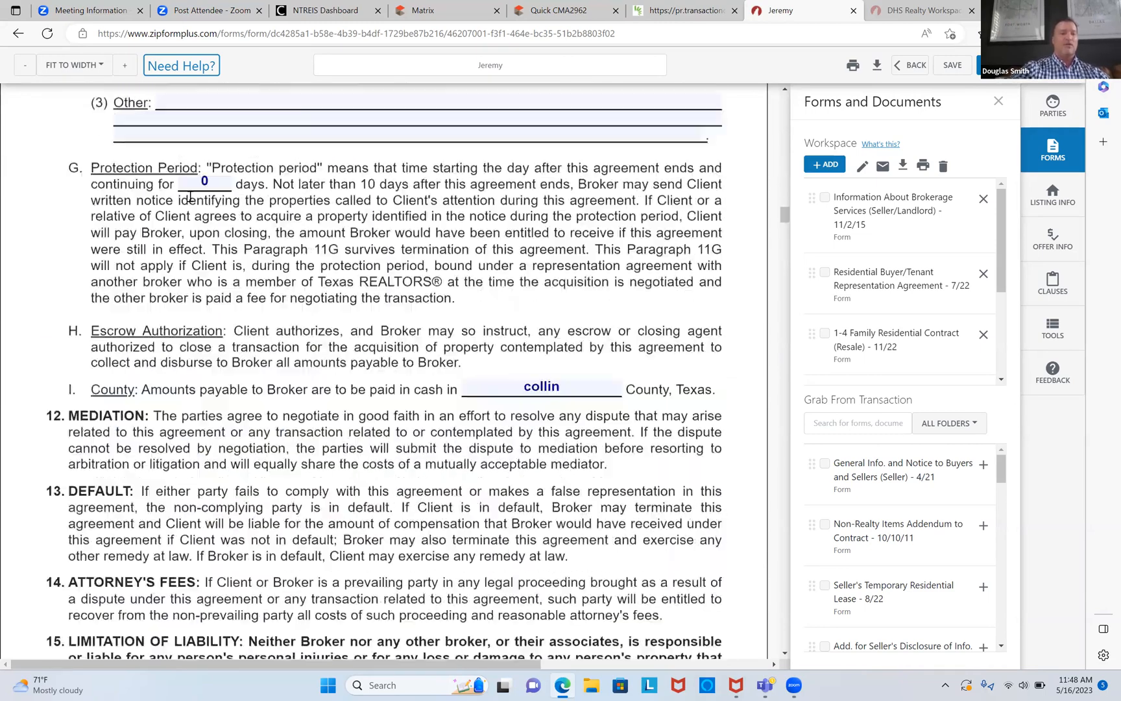
scroll(190, 196, "down", 15)
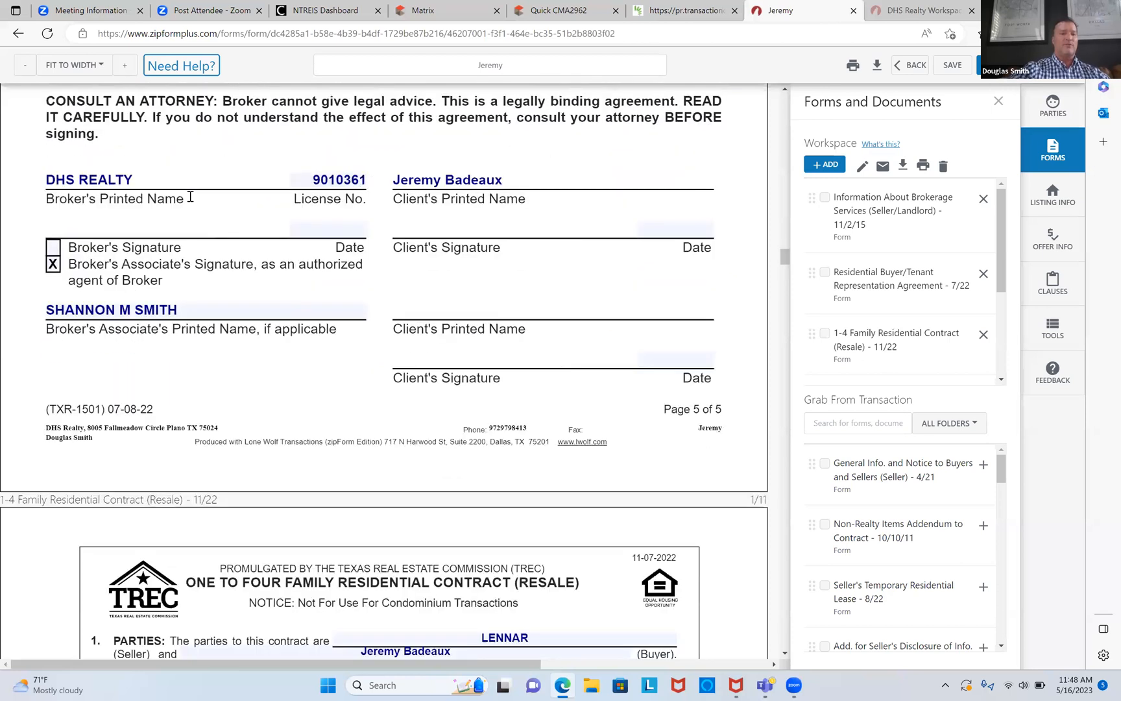
scroll(190, 196, "down", 1)
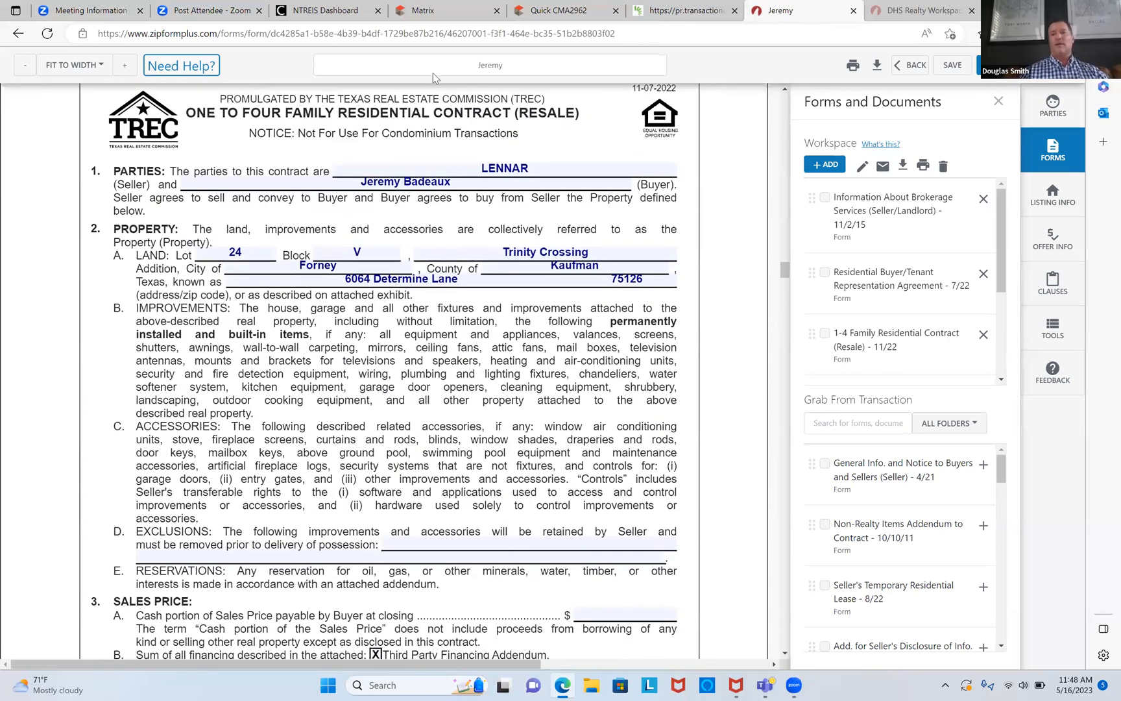
left_click(951, 65)
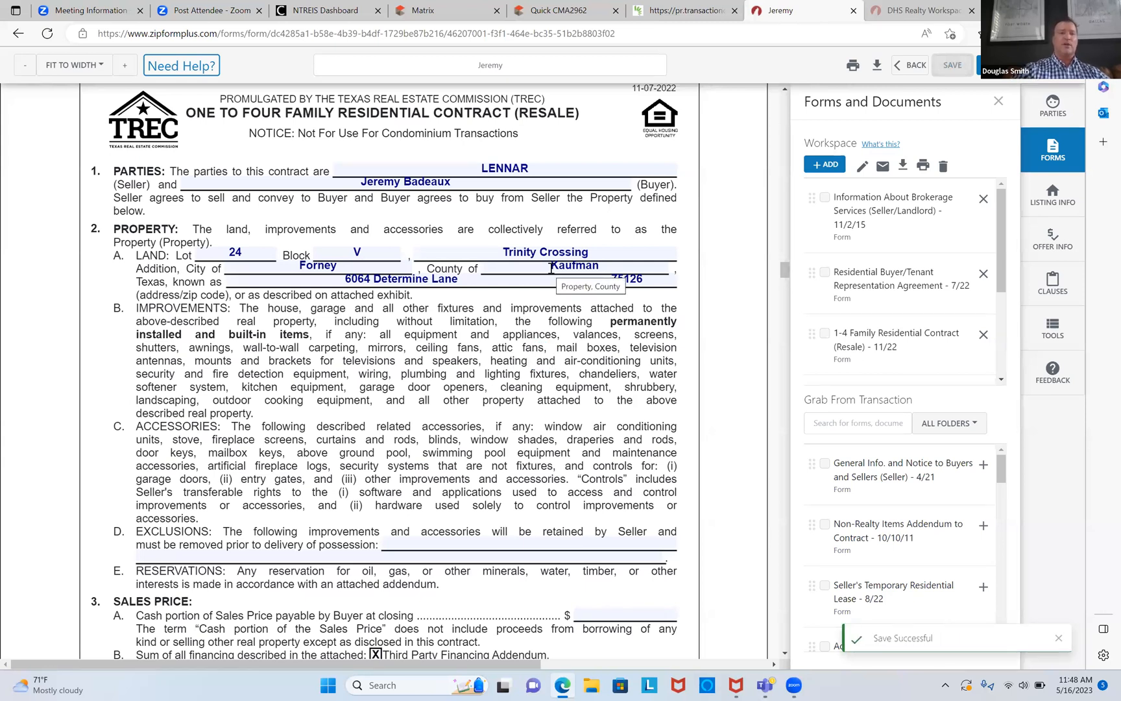
scroll(551, 268, "down", 3)
scroll(550, 267, "down", 7)
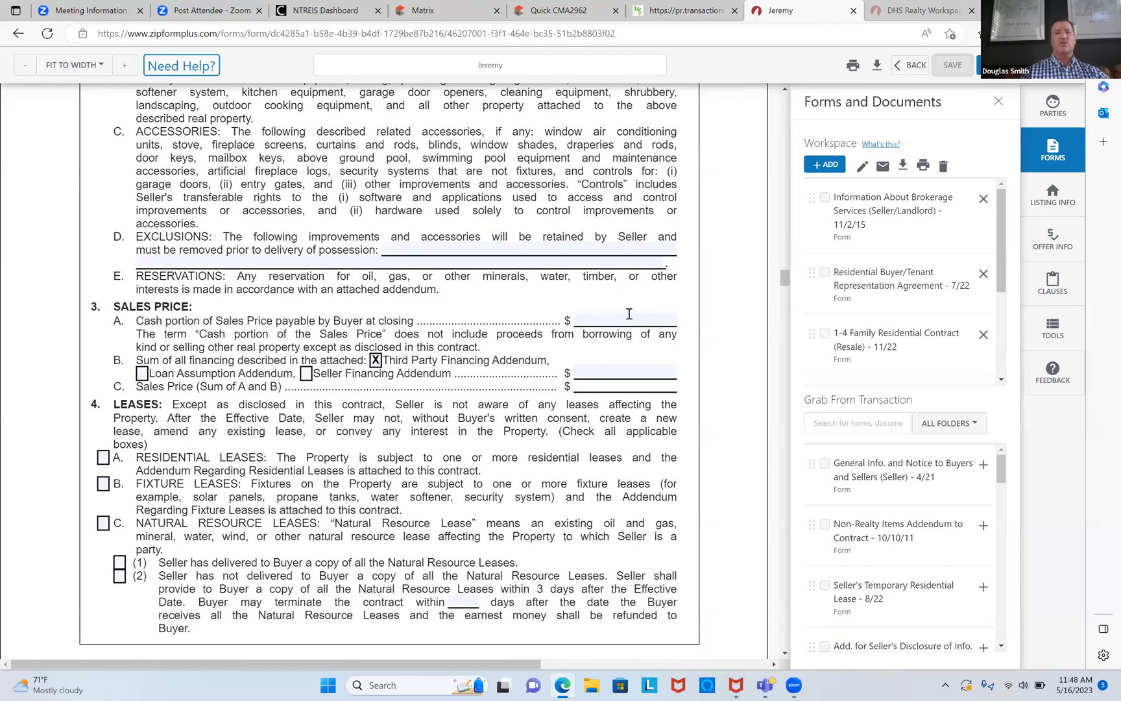
Step: Enter $70,000 cash in 3A and $200,000 third-party financing in 3B, totaling $270,000
left_click(628, 318)
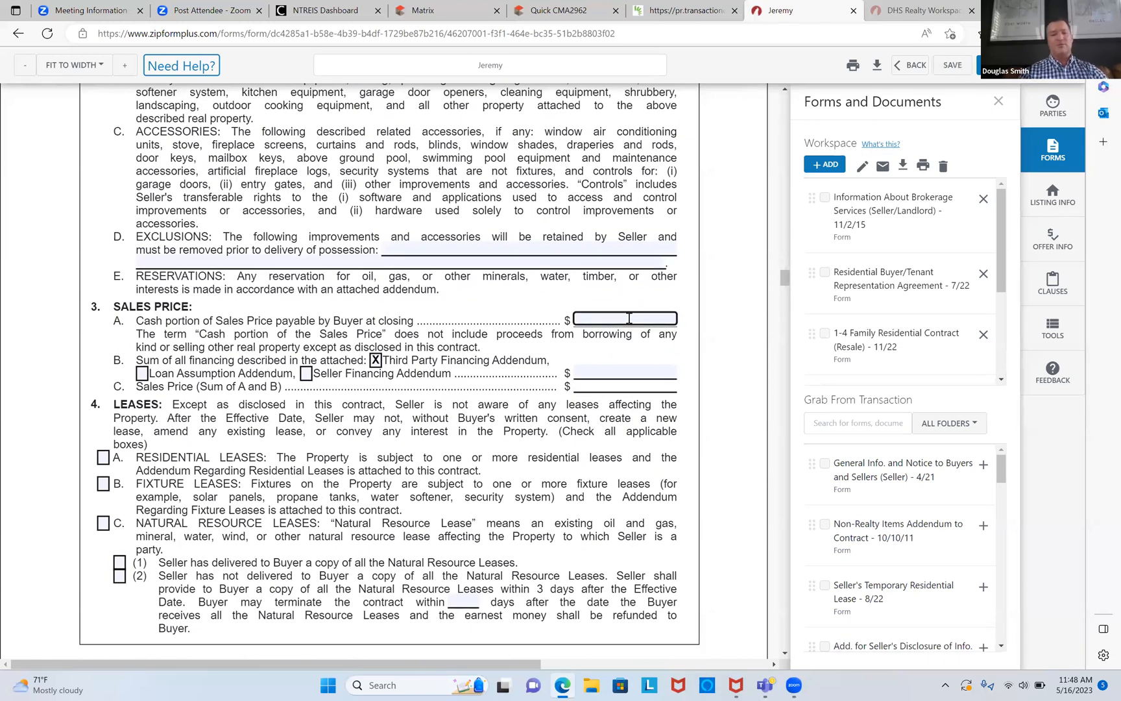
type("700")
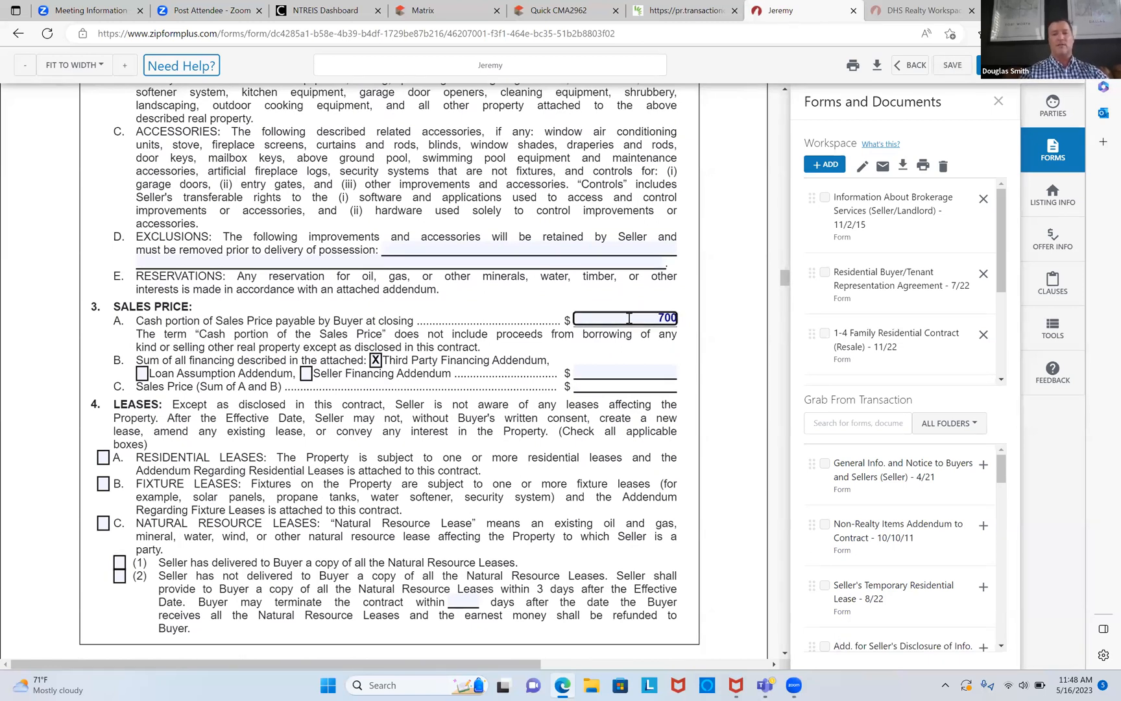
type("00")
key("Return")
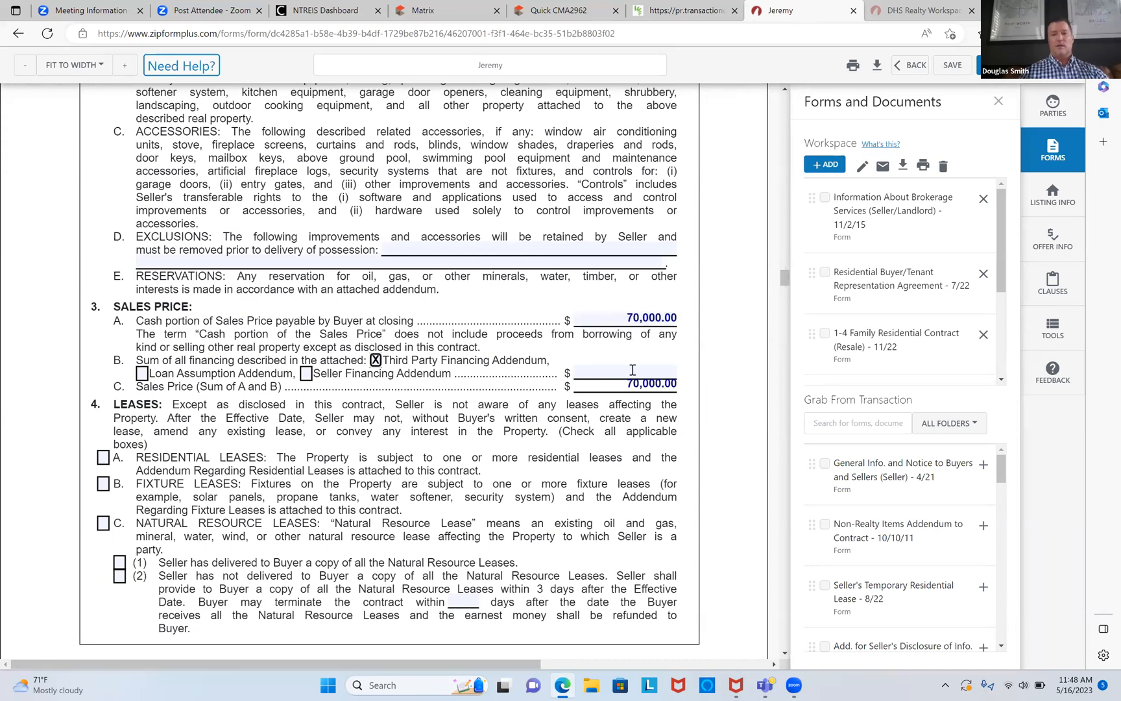
left_click(633, 372)
type("200000")
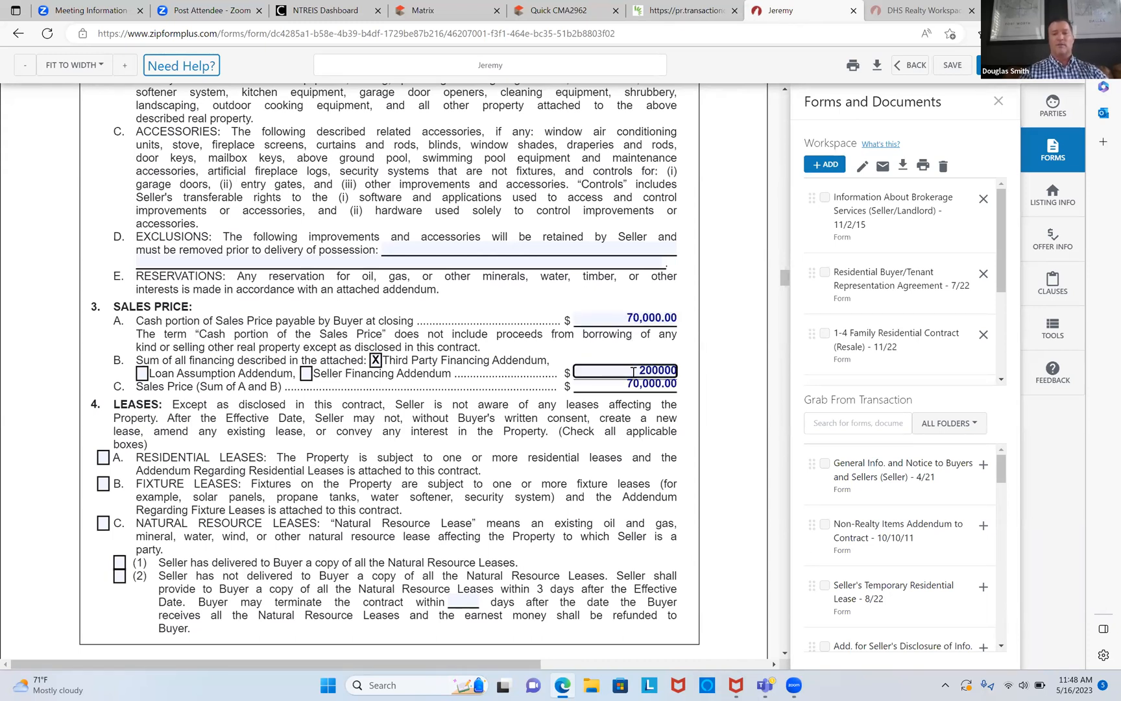
key("Tab")
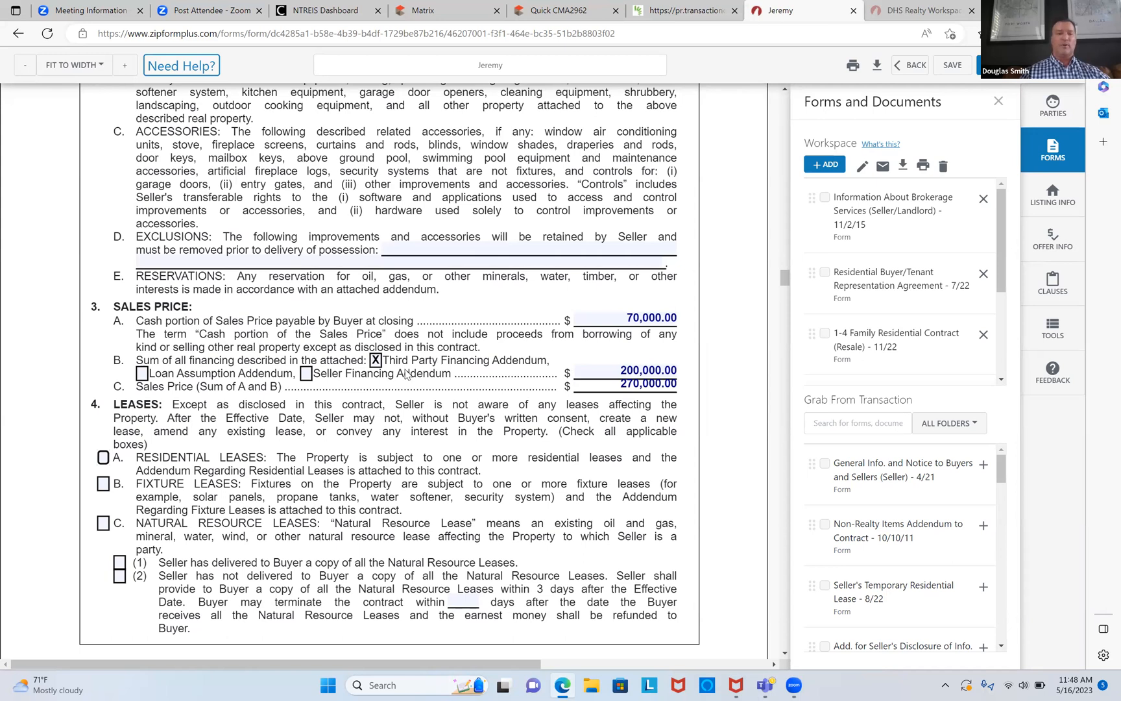
scroll(783, 460, "down", 8)
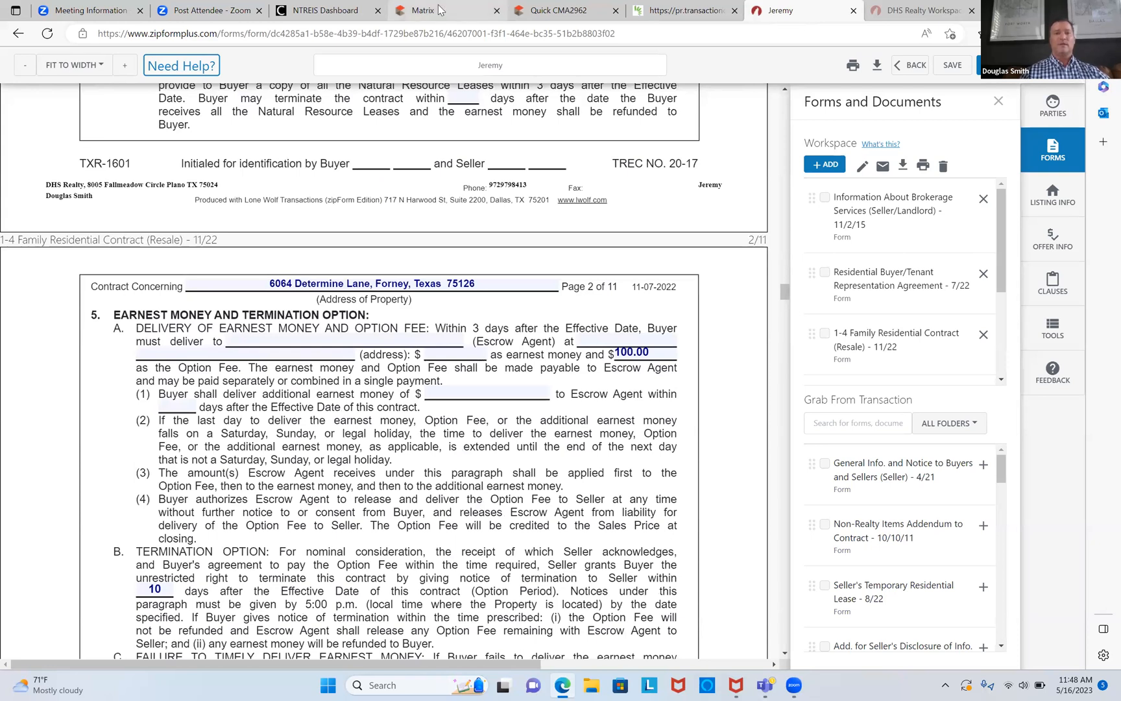
Step: Copy the title company's location and phone from the Matrix listing, then return to zipForm
left_click(439, 8)
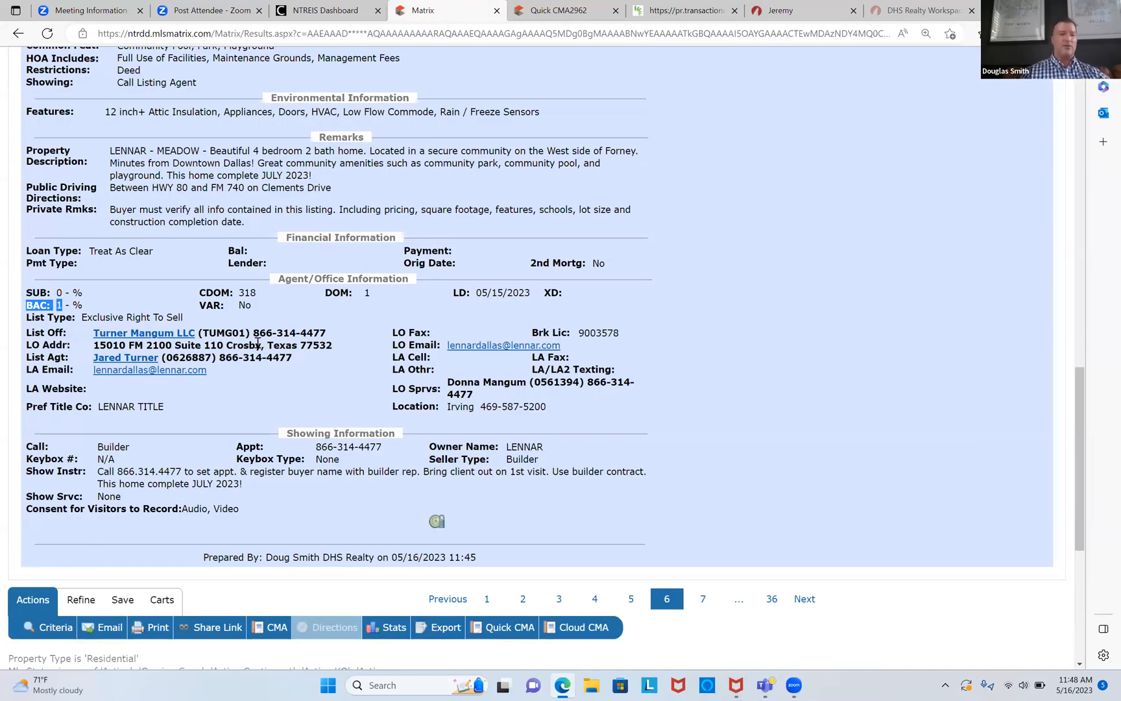
left_click_drag(447, 409, 538, 417)
key("ctrl+c")
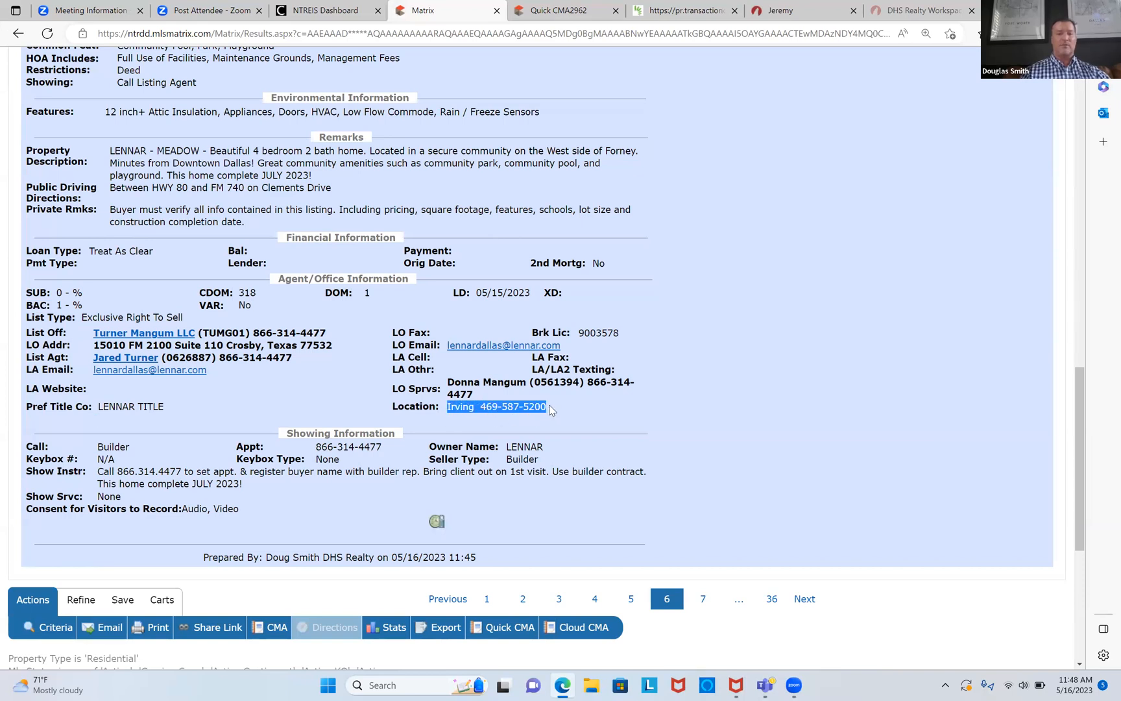
right_click(526, 405)
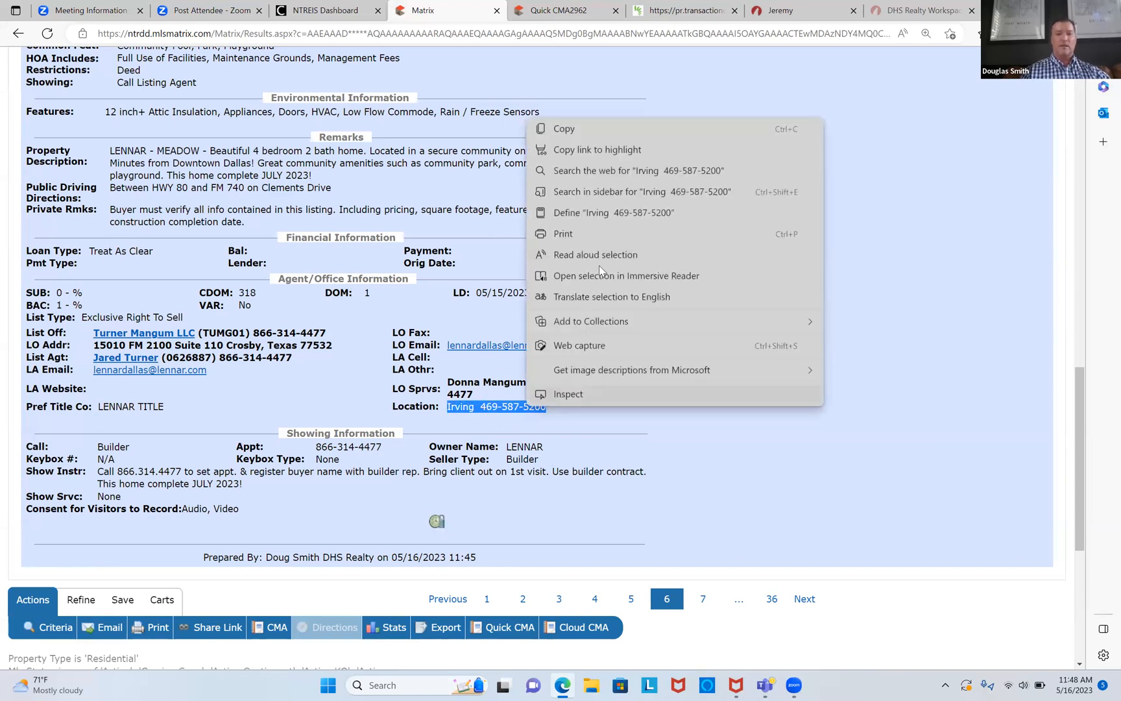
left_click(643, 128)
left_click(782, 10)
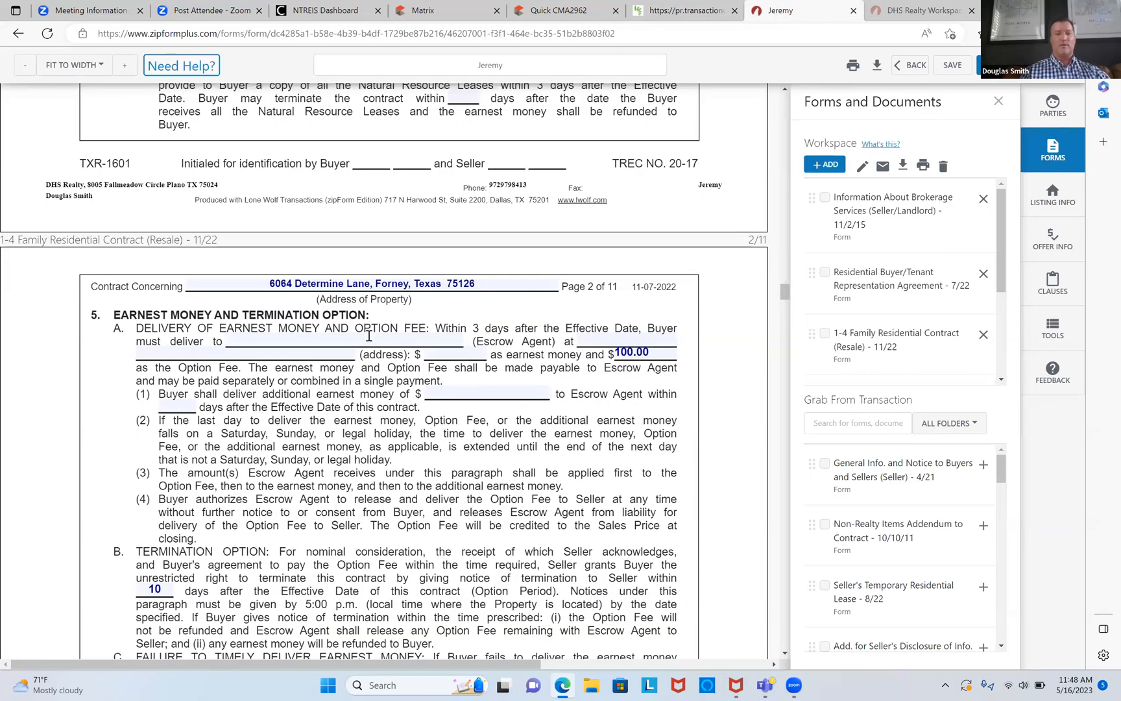
Step: Name LENNAR TITLE as escrow agent and paste its copied location and phone as the address
left_click(368, 335)
type("LE")
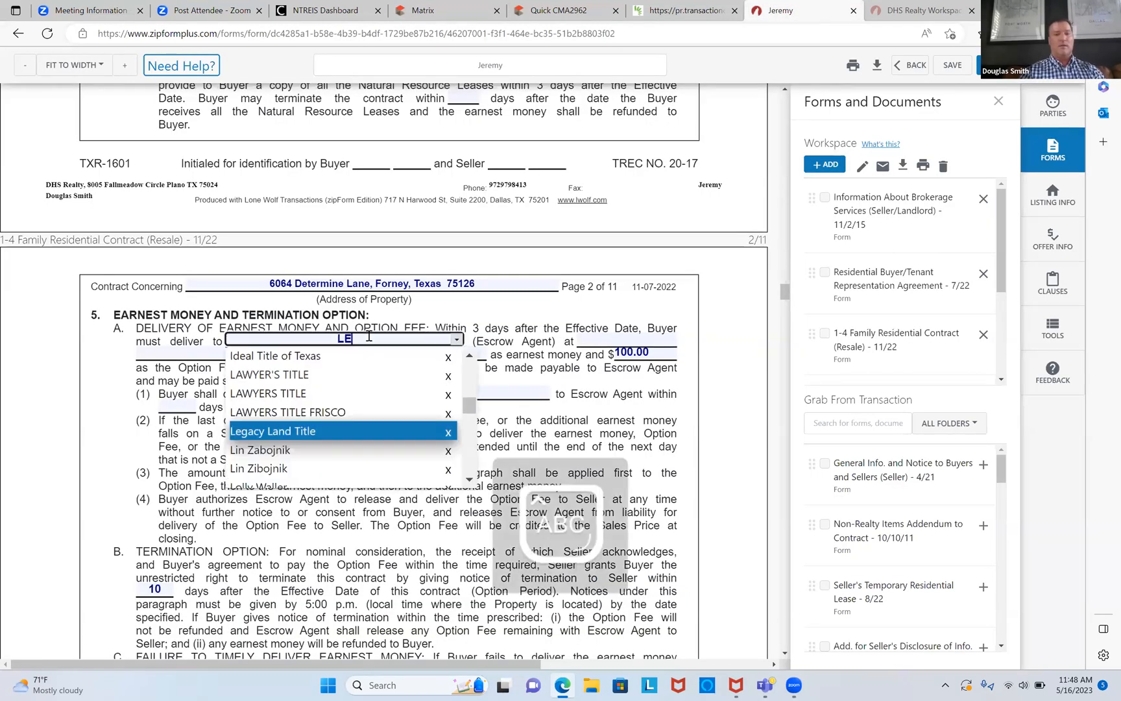
type("NNAR TITLE")
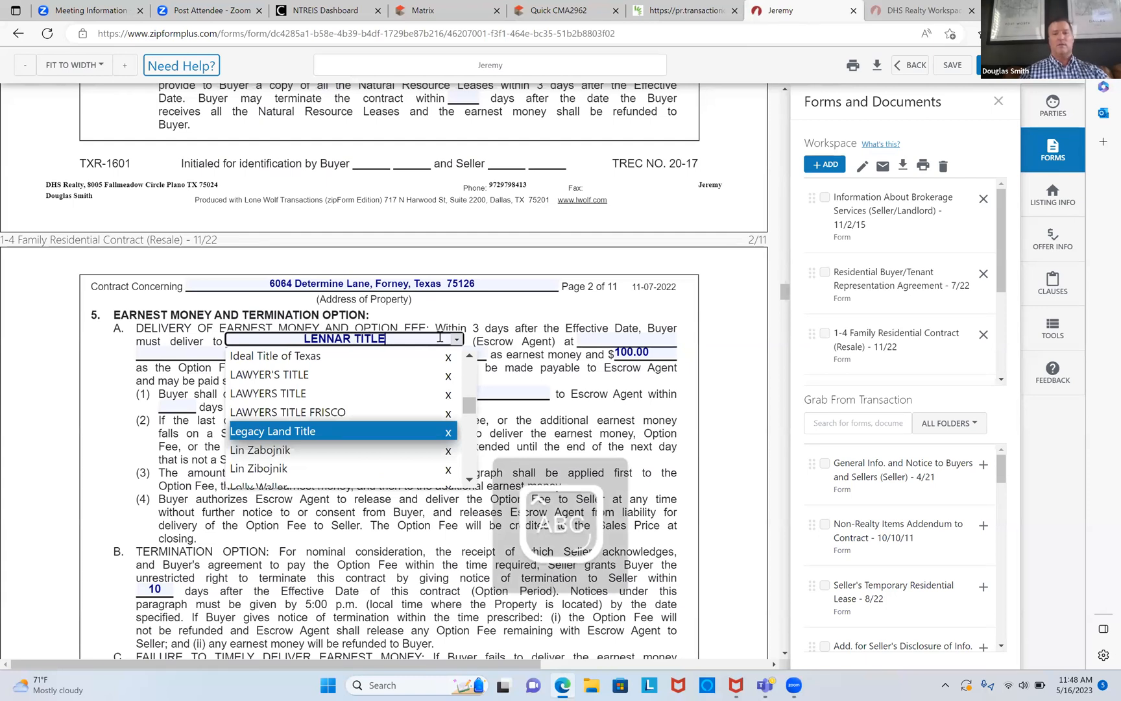
left_click(594, 337)
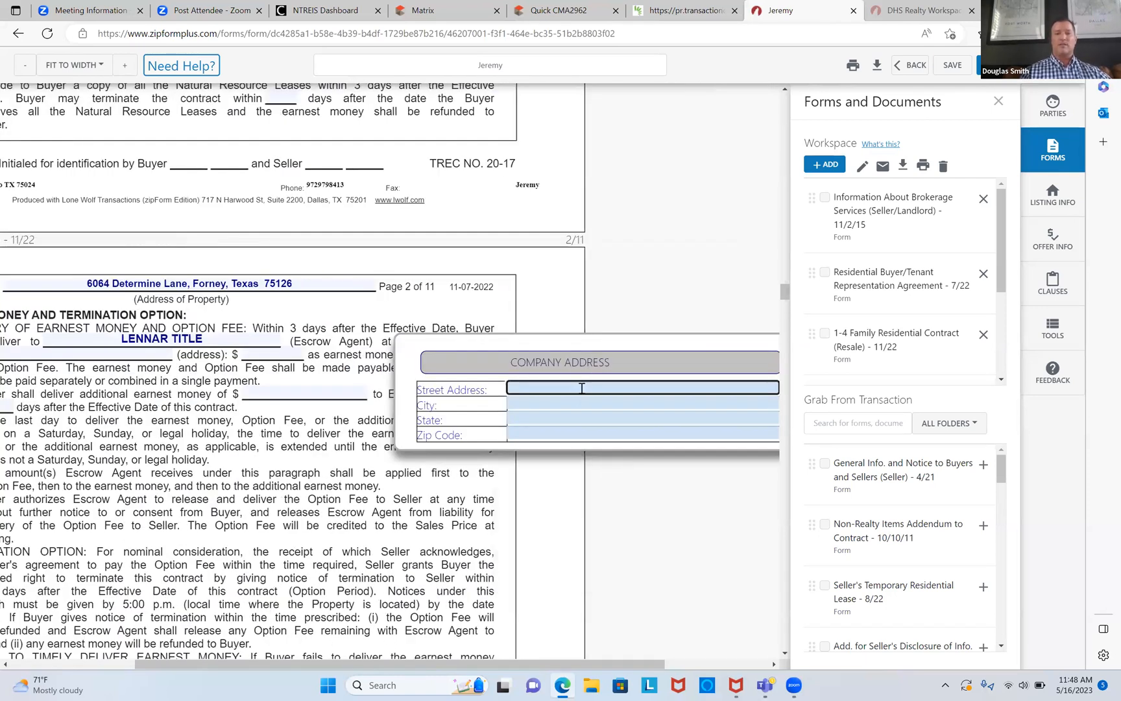
right_click(583, 388)
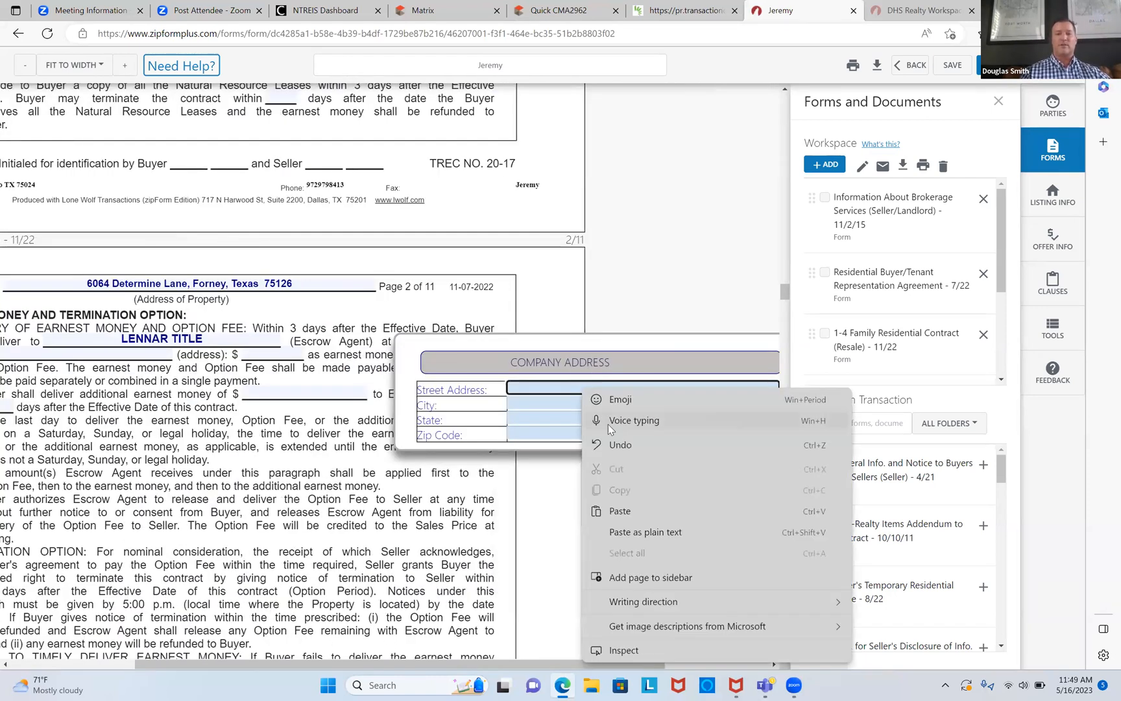
left_click(619, 510)
key("Tab")
key("Tab")
key("Tab")
key("Tab")
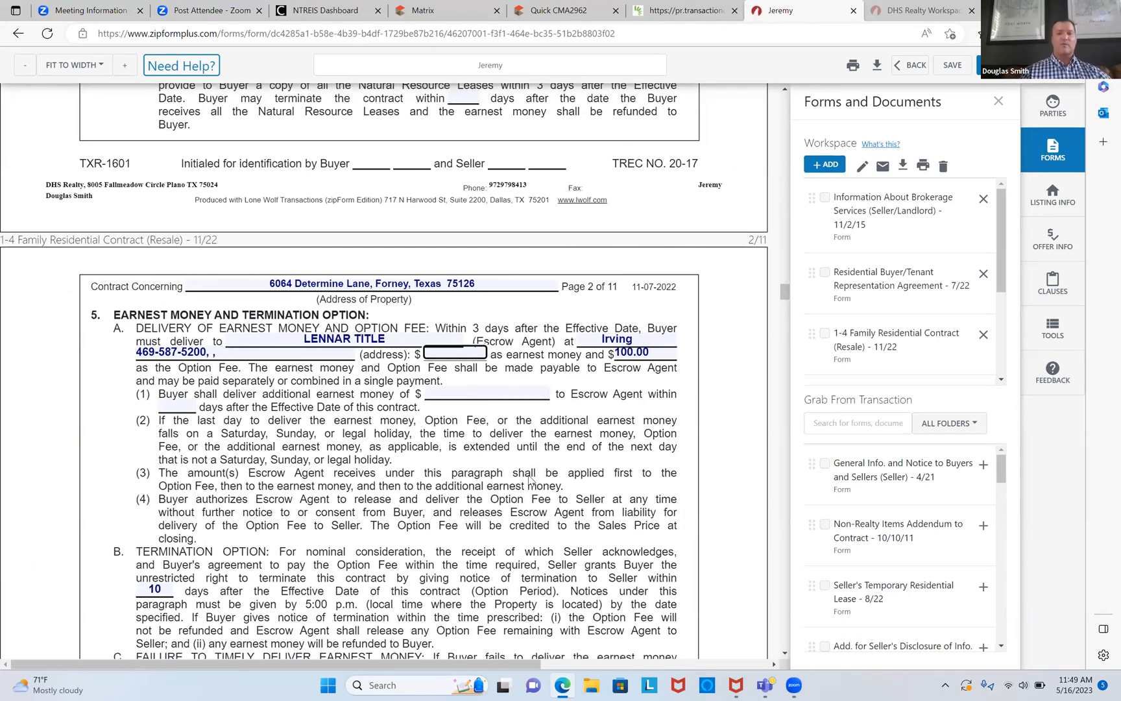
Step: Set the earnest money to 2,000, keeping the 100.00 option fee
type("2,000")
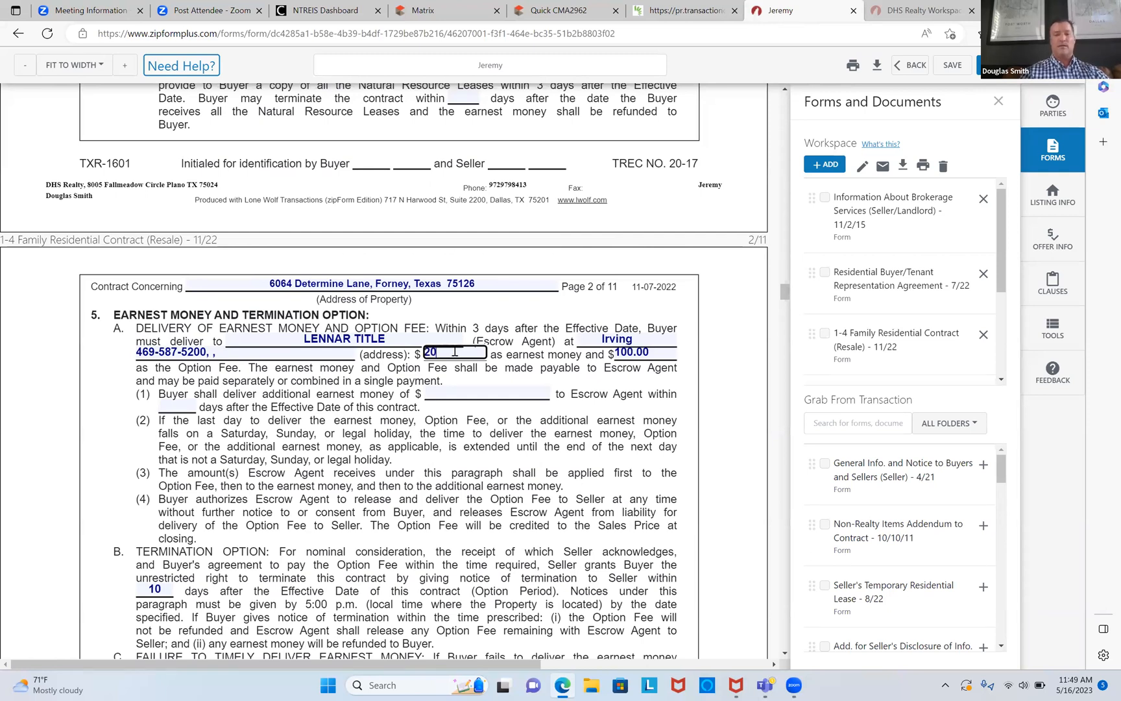
key("Tab")
scroll(454, 350, "down", 2)
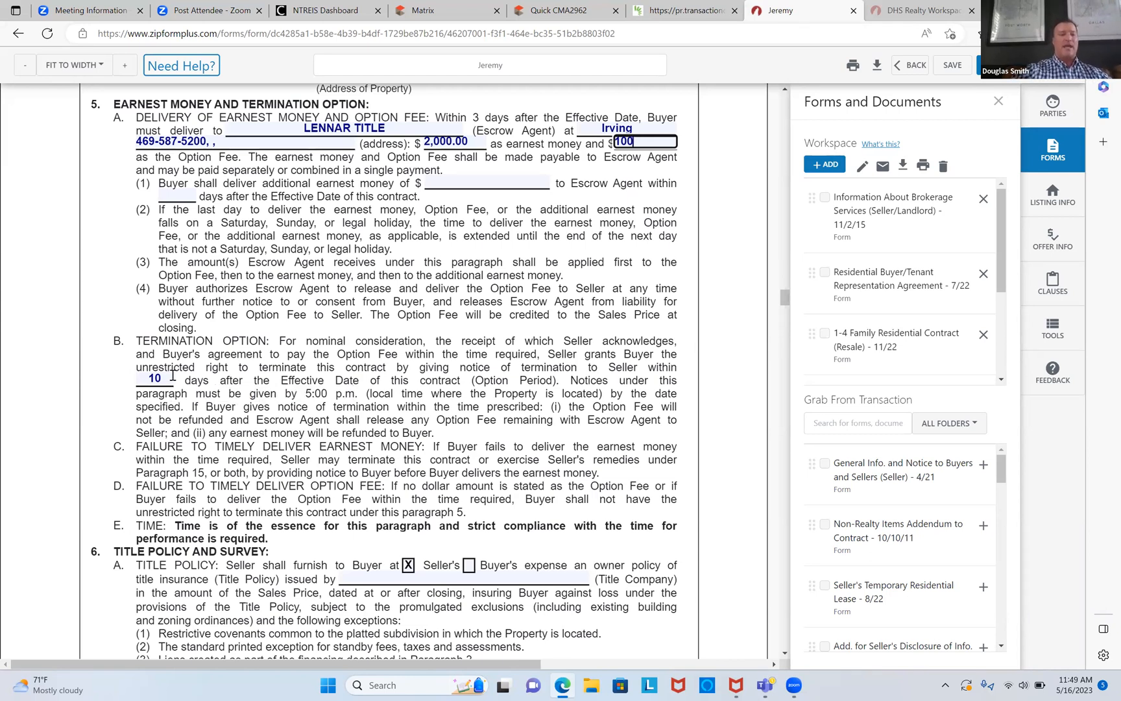
Step: Enter LENNAR TITLE as the title company in field 6A
scroll(172, 375, "down", 3)
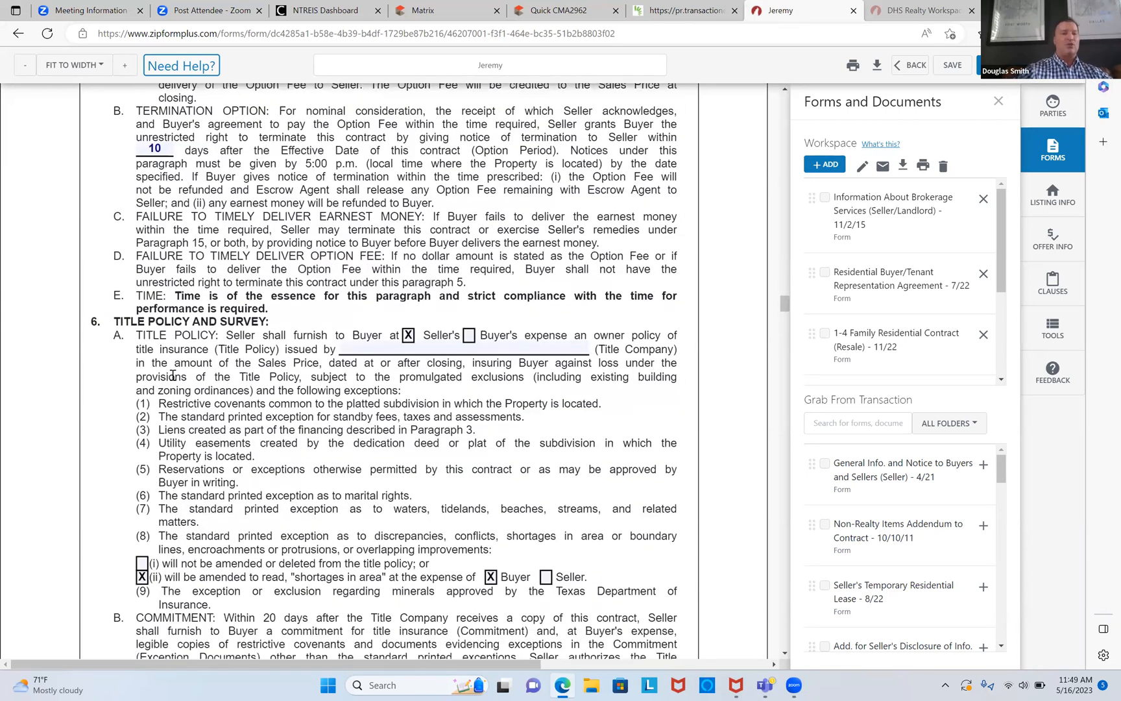
left_click(375, 347)
type("LENNAR TITLE")
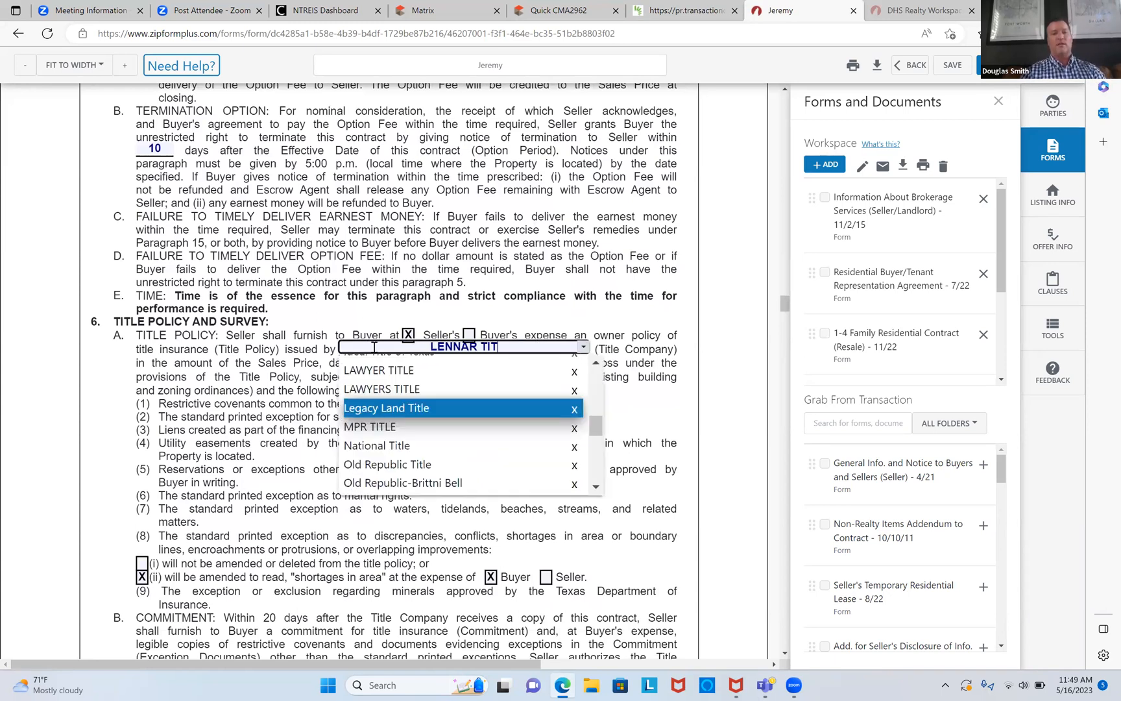
key("Return")
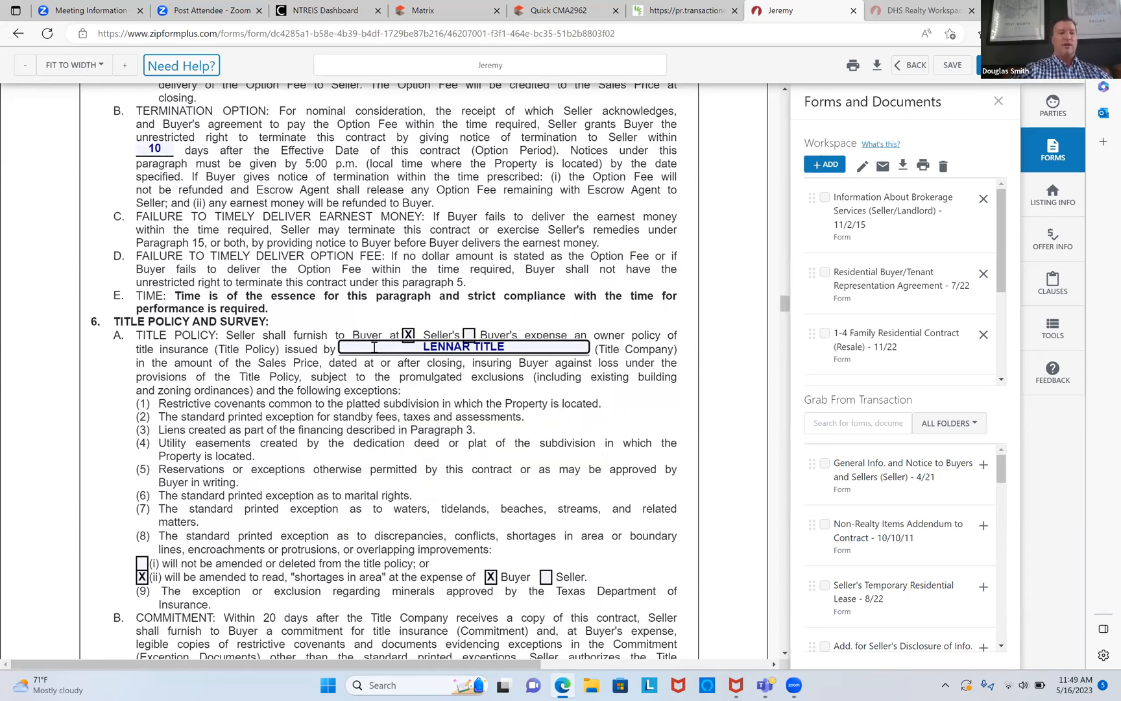
Step: Set the closing date to June 23, 2023 using the calendar picker
scroll(374, 347, "down", 10)
scroll(375, 347, "down", 8)
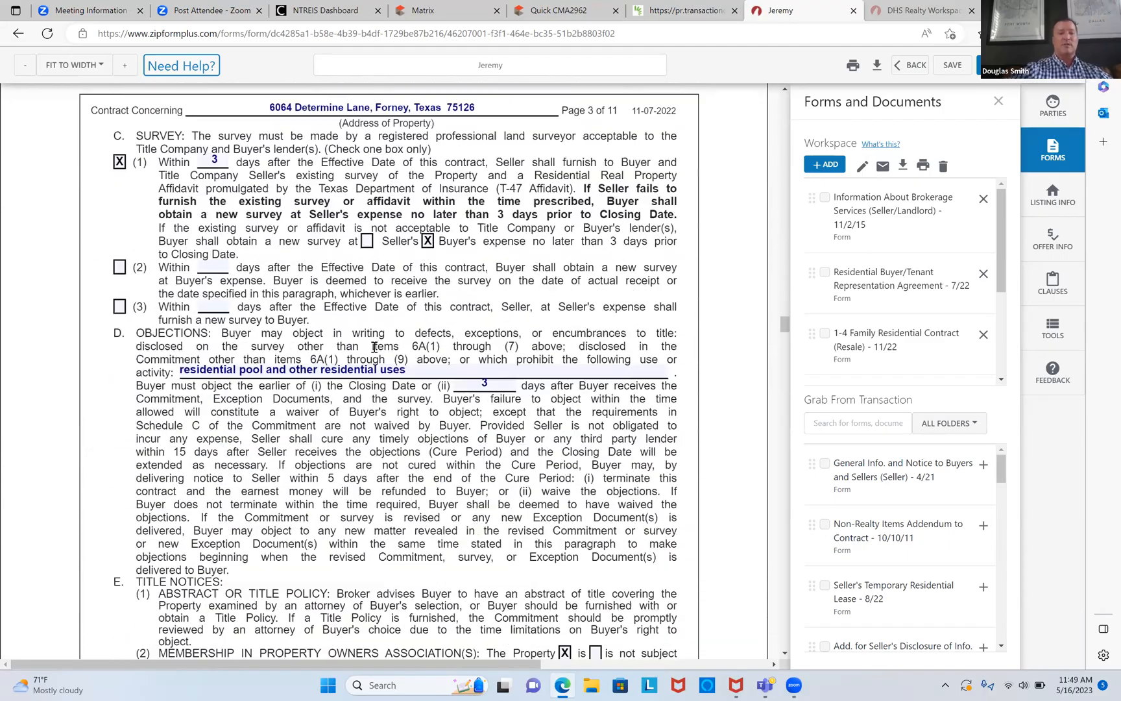
scroll(375, 347, "down", 10)
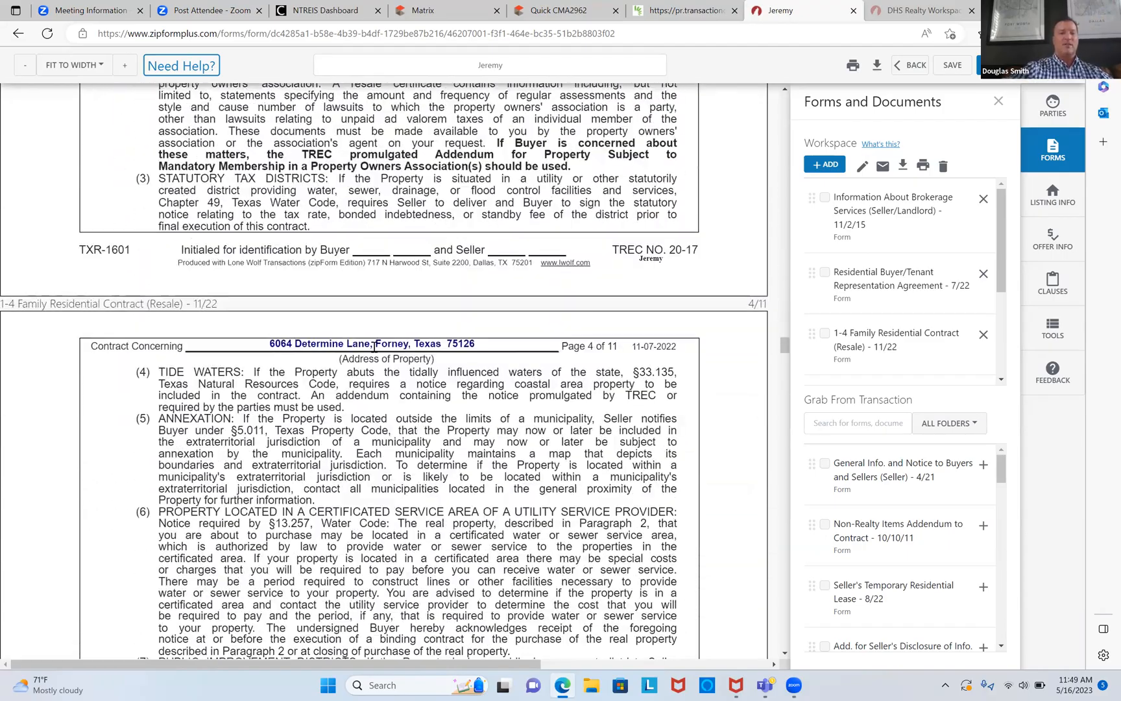
scroll(375, 347, "down", 10)
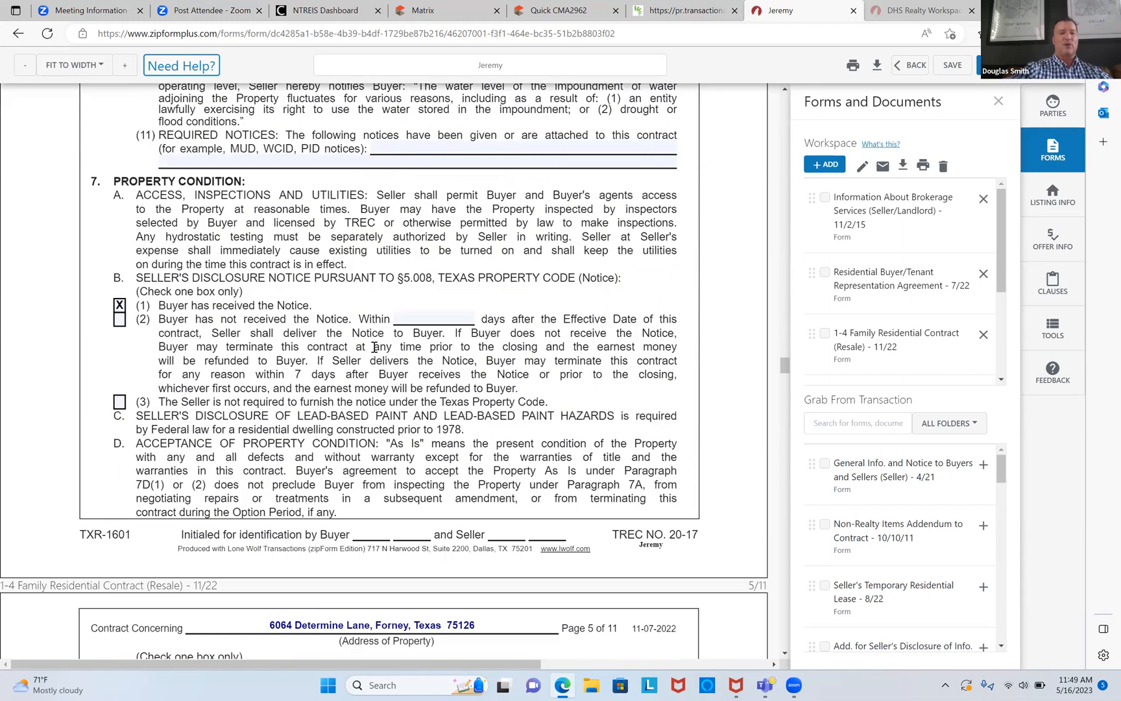
scroll(375, 347, "down", 10)
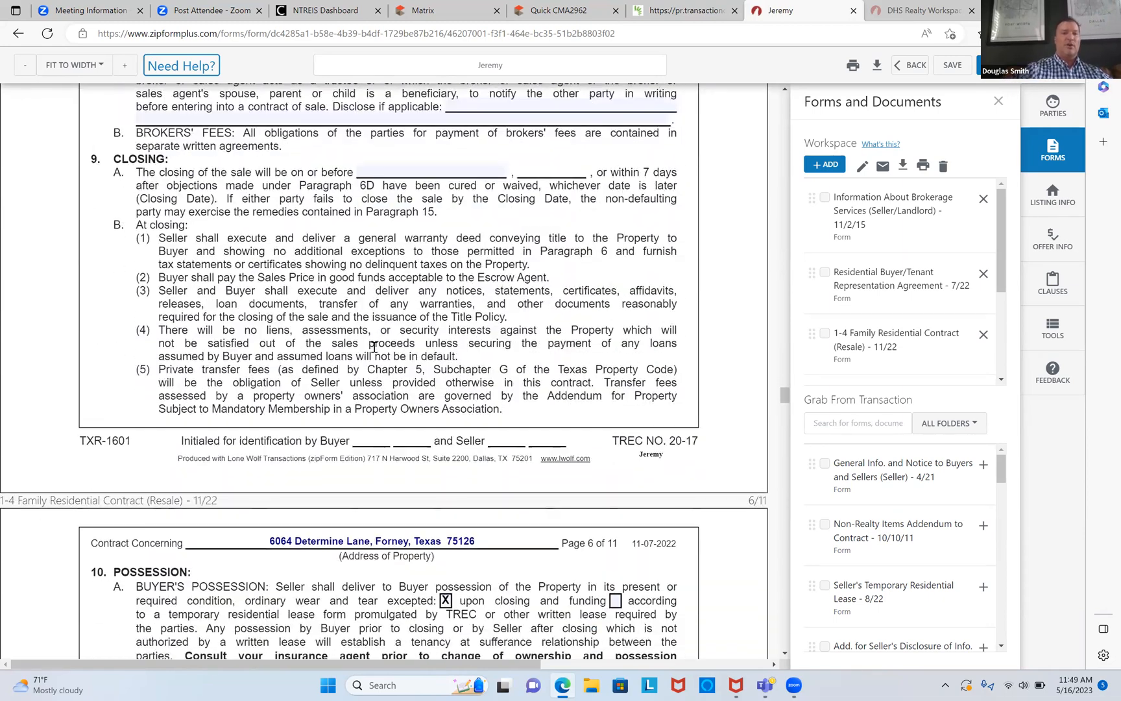
left_click(434, 171)
left_click(511, 193)
left_click(491, 281)
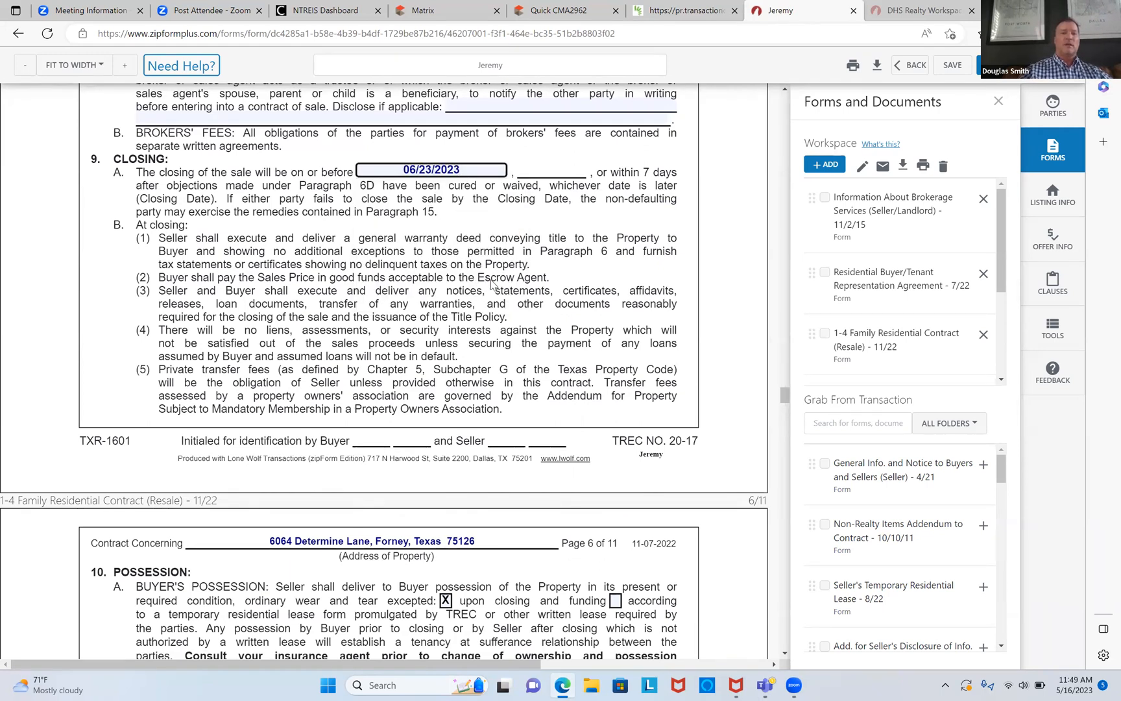
Step: Go through the buyer's notice phone, e-mail/fax and copy-to-agent lines, then continue down to Broker Information
scroll(491, 283, "down", 10)
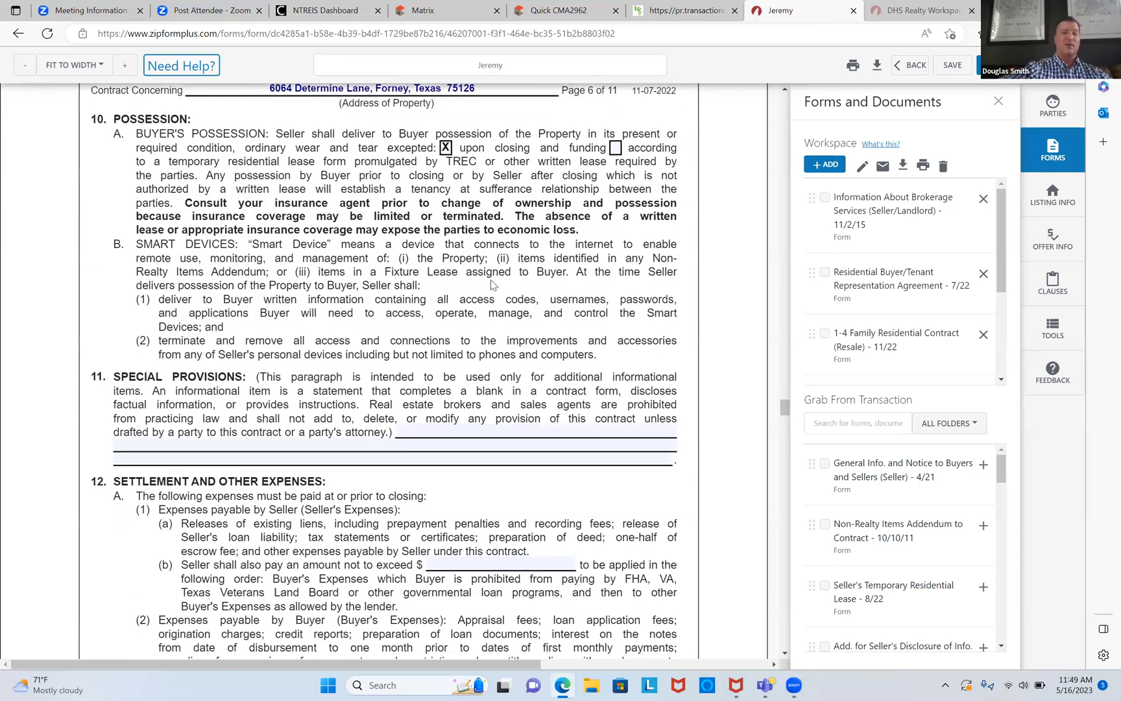
scroll(491, 283, "down", 12)
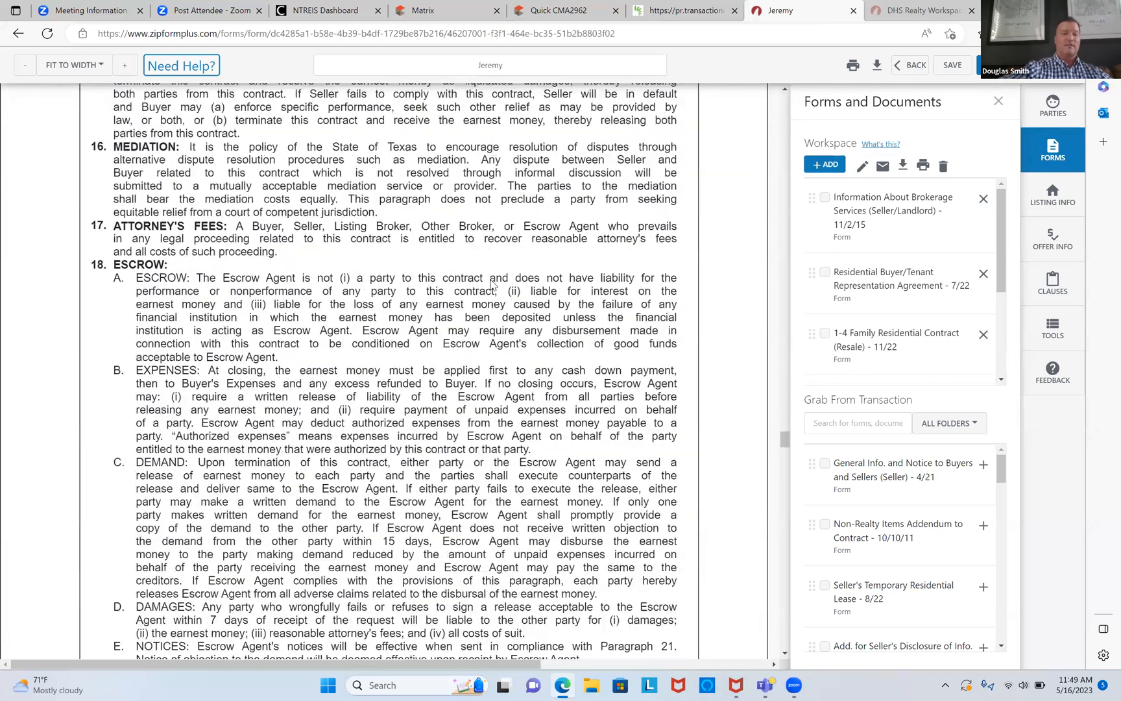
scroll(491, 283, "down", 8)
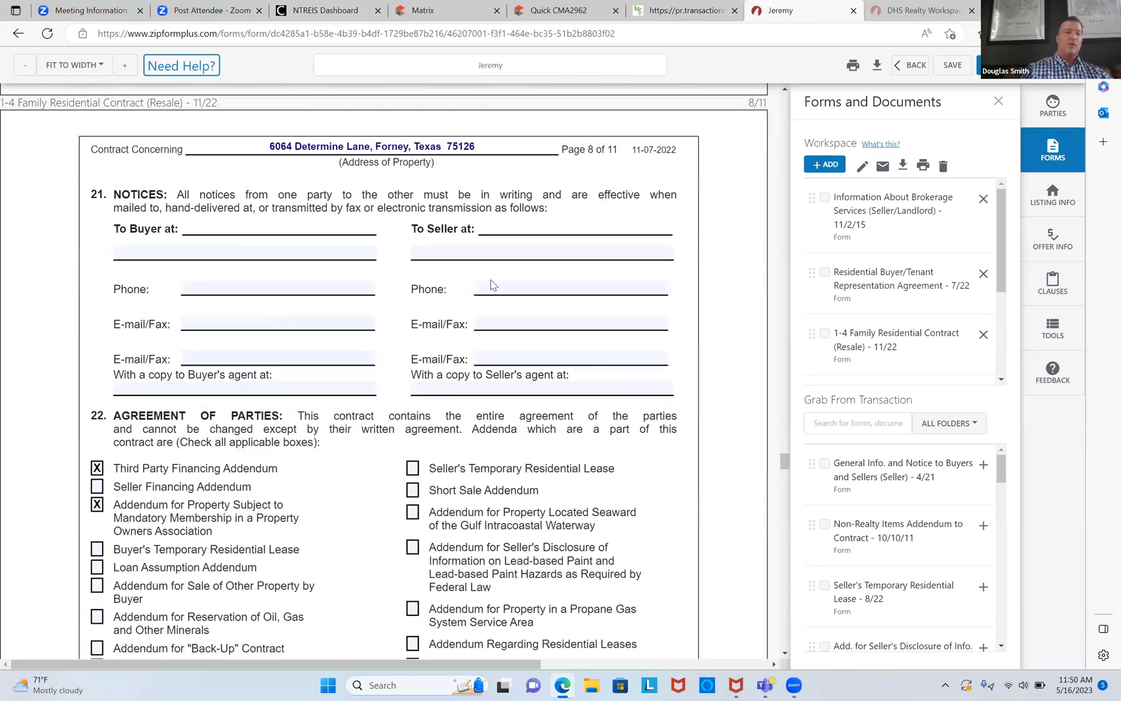
left_click(287, 285)
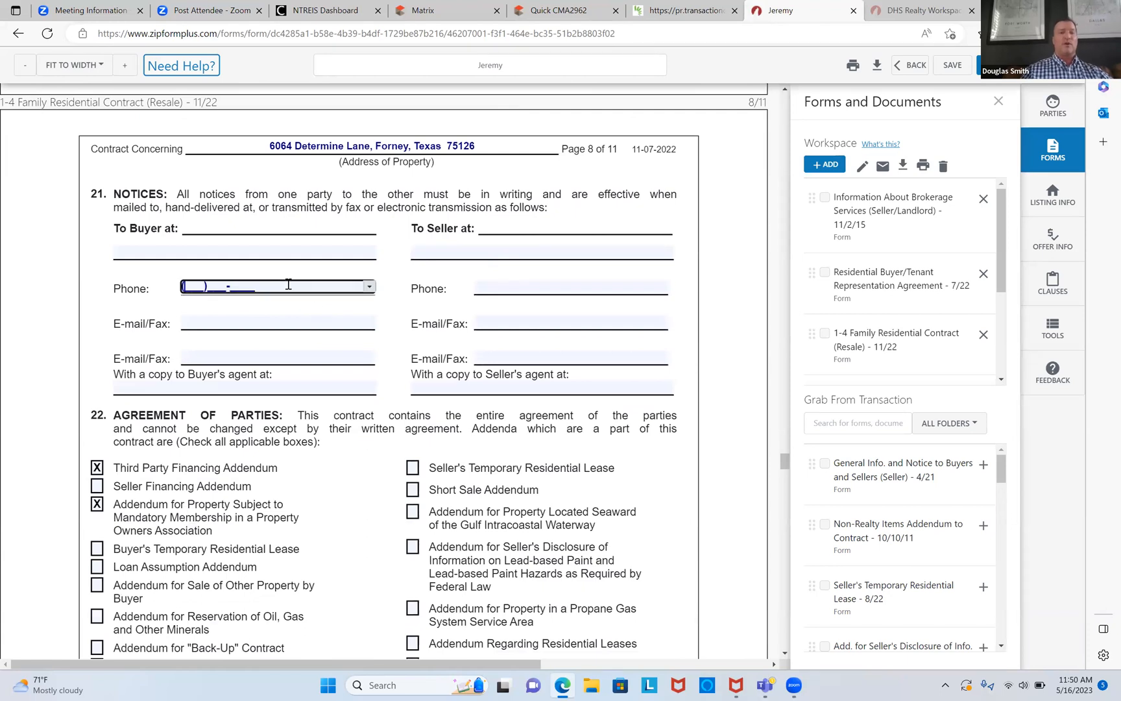
left_click(205, 321)
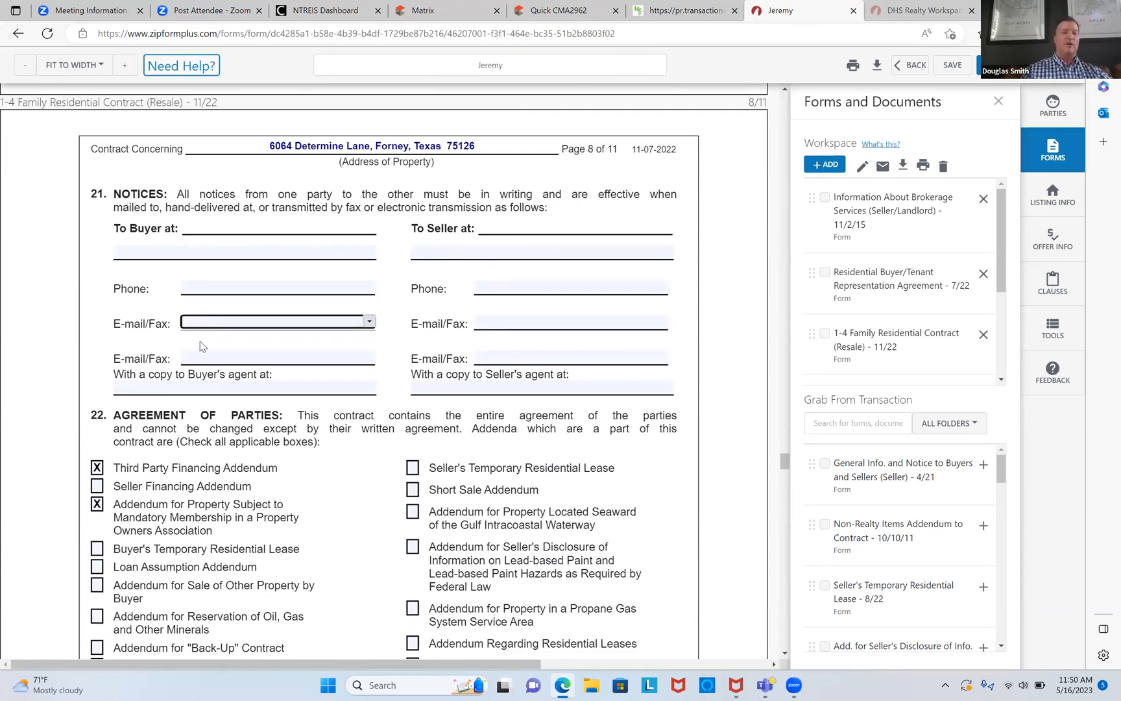
left_click(203, 360)
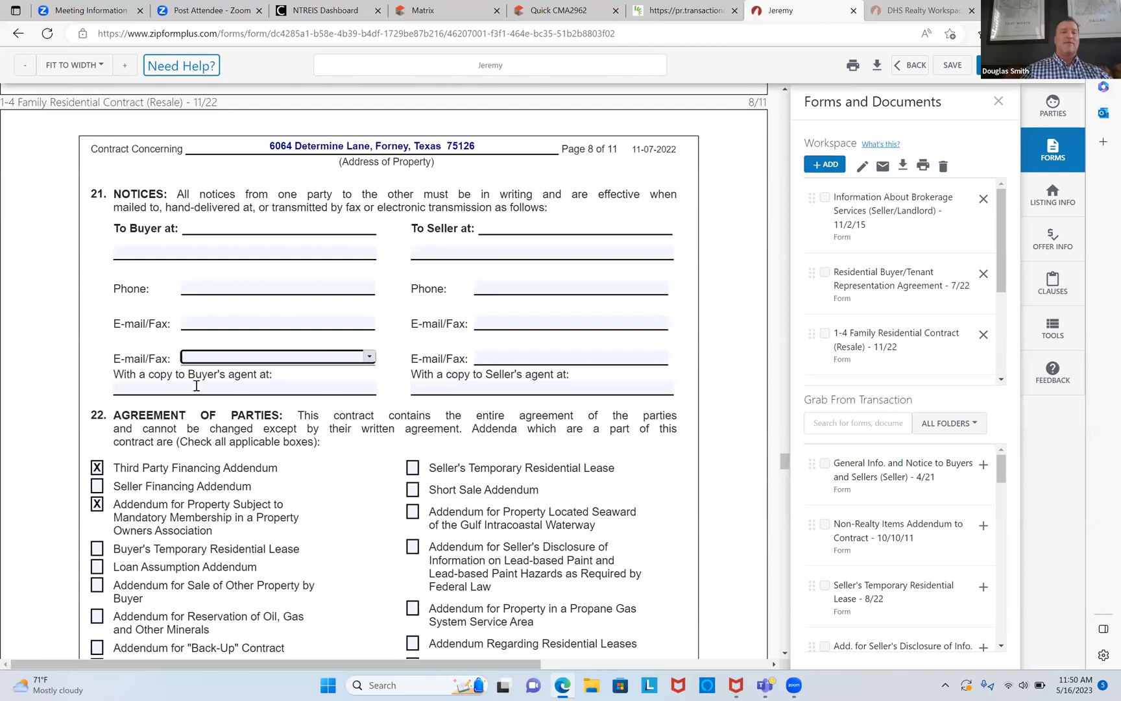
left_click(197, 387)
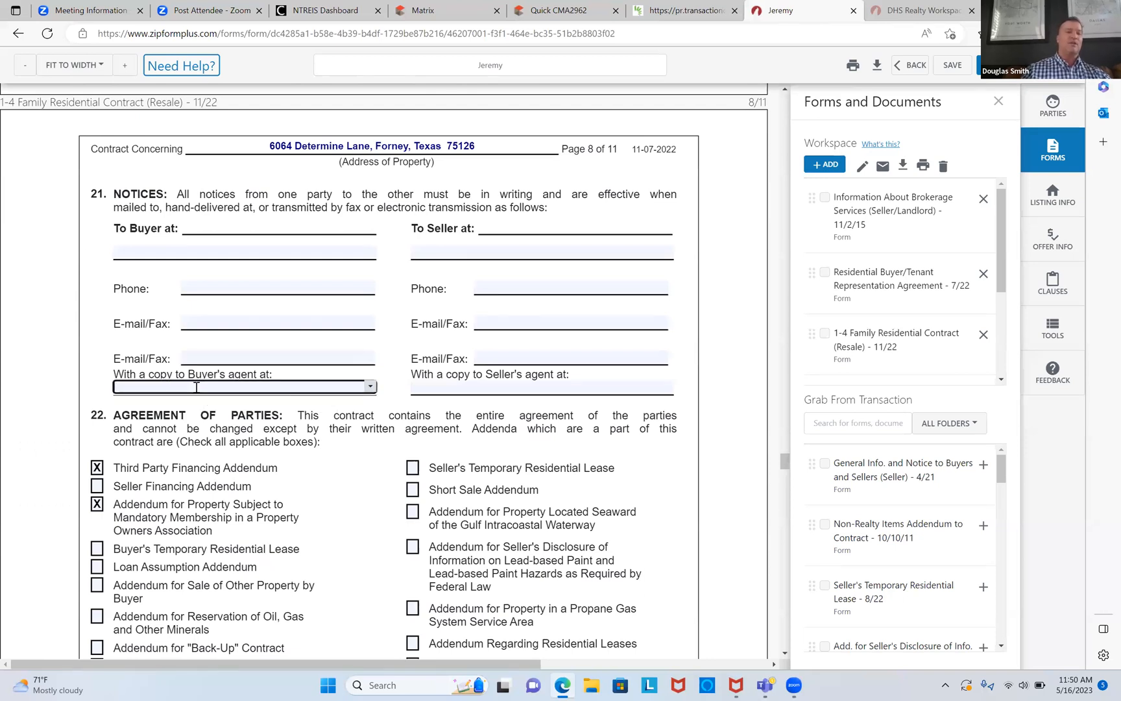
scroll(135, 463, "down", 3)
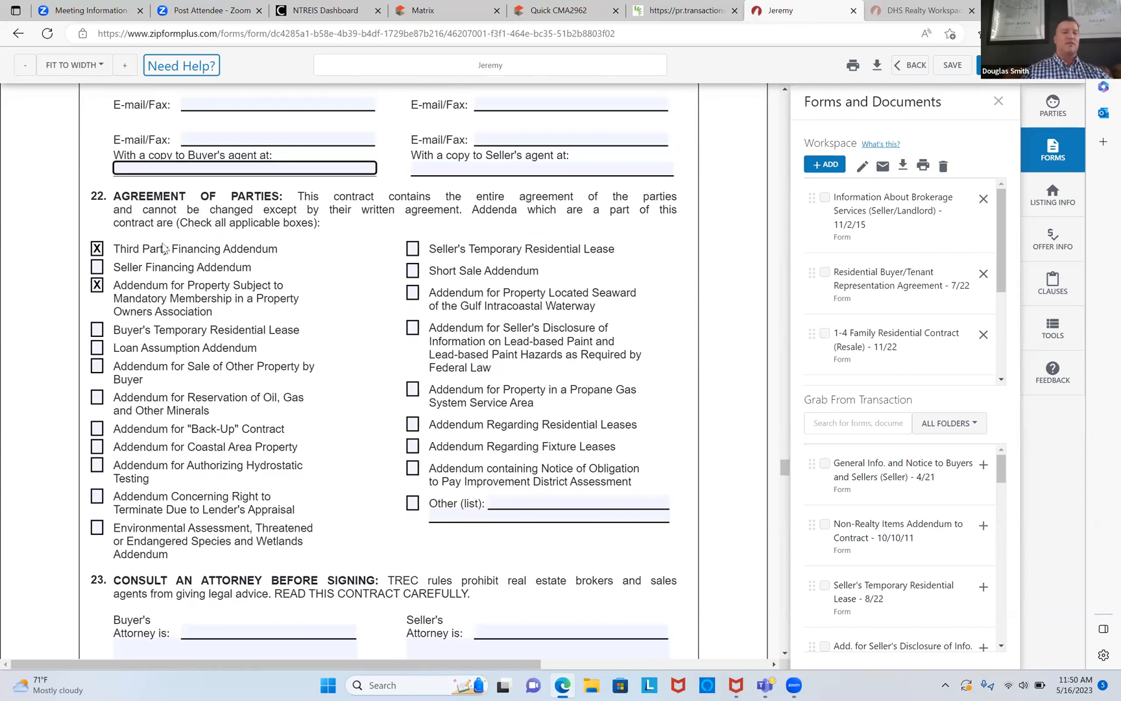
scroll(140, 305, "down", 3)
scroll(139, 305, "down", 15)
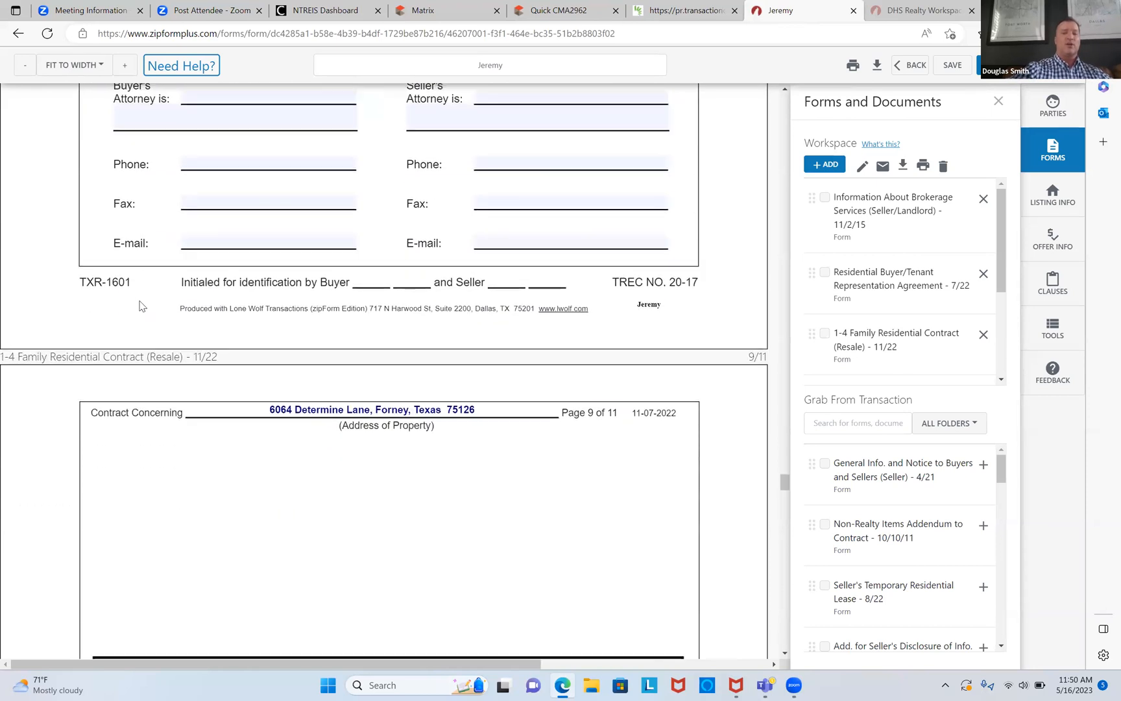
scroll(139, 304, "down", 1)
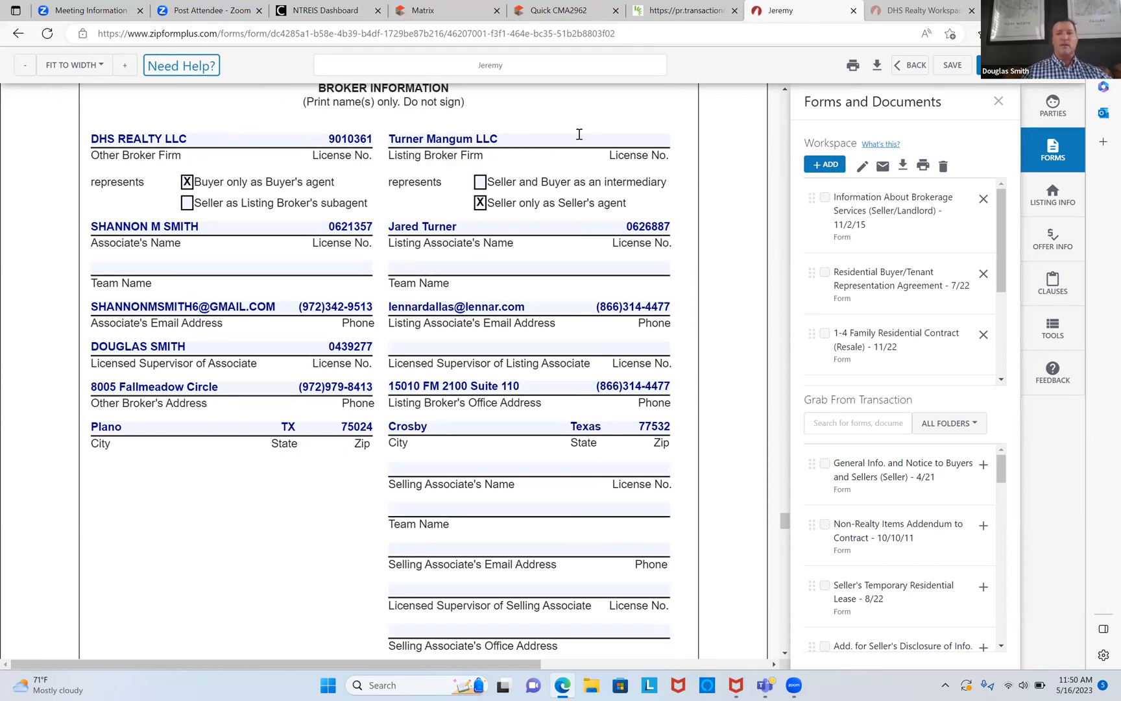
Step: Copy the listing broker's license number from the MLS listing into the contract's license field
left_click(627, 141)
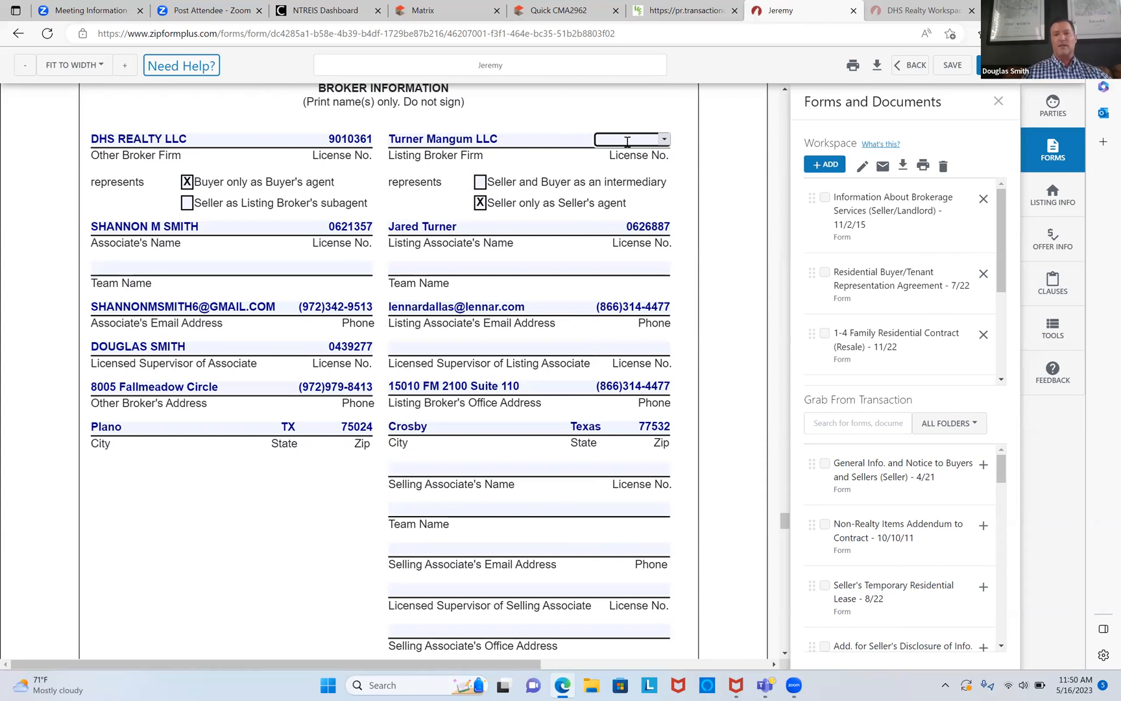
left_click(452, 9)
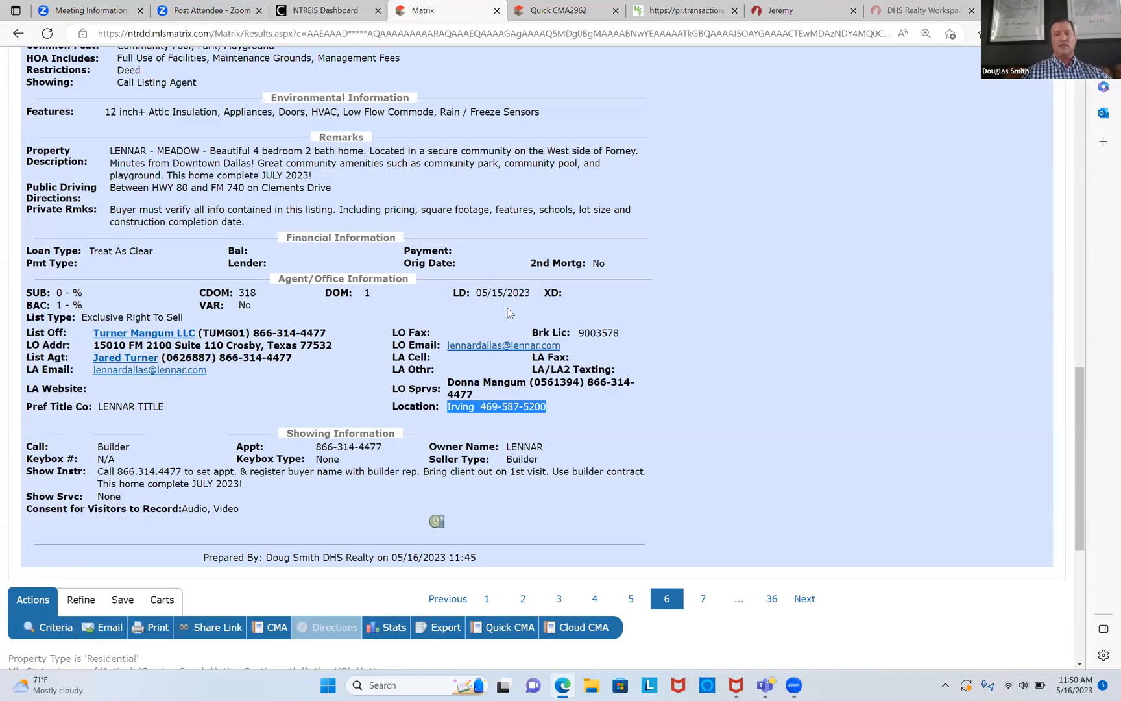
left_click_drag(581, 332, 616, 334)
right_click(608, 333)
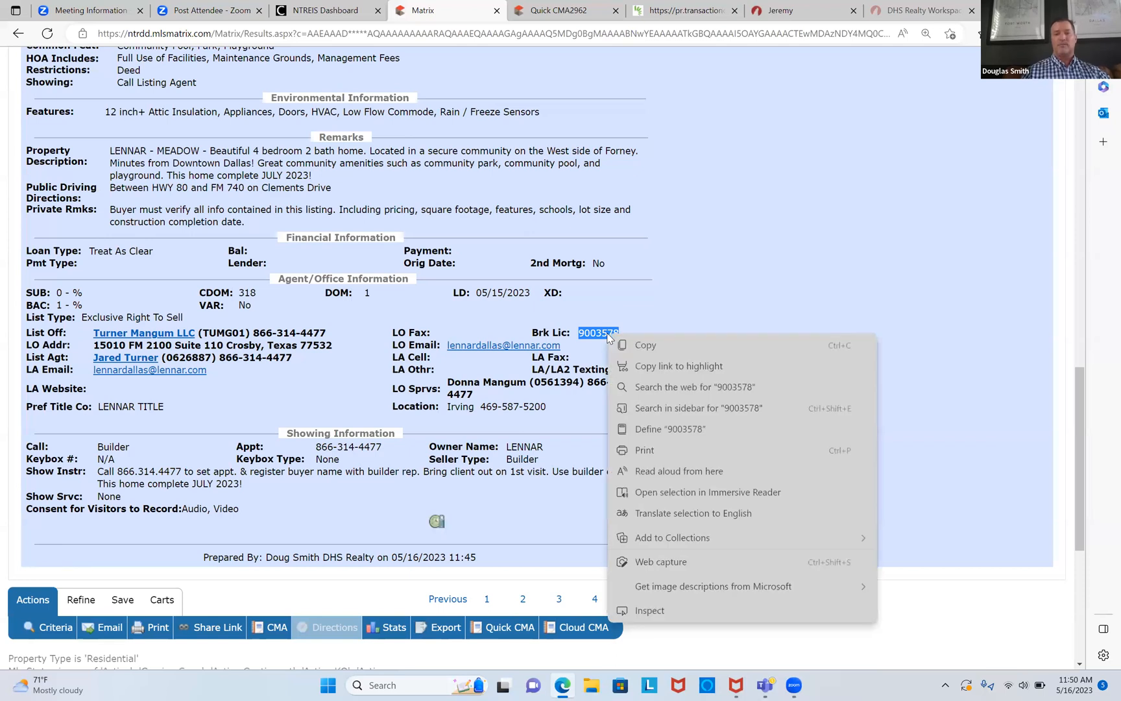
left_click(650, 349)
left_click(825, 12)
right_click(623, 139)
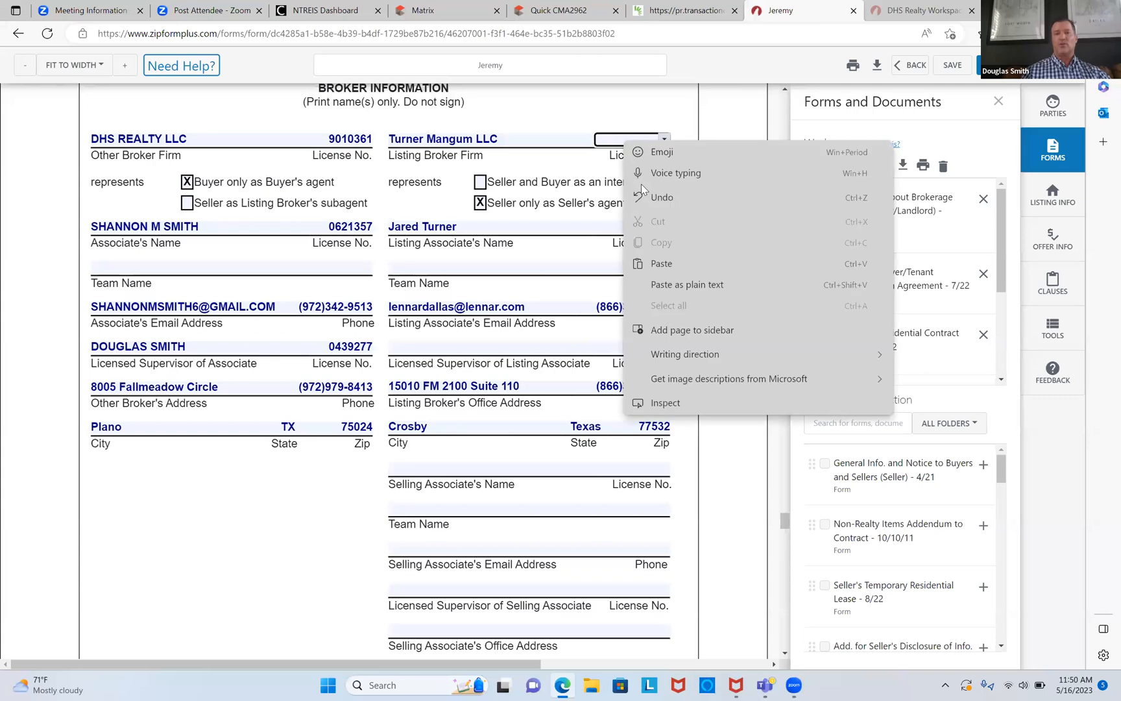
left_click(667, 263)
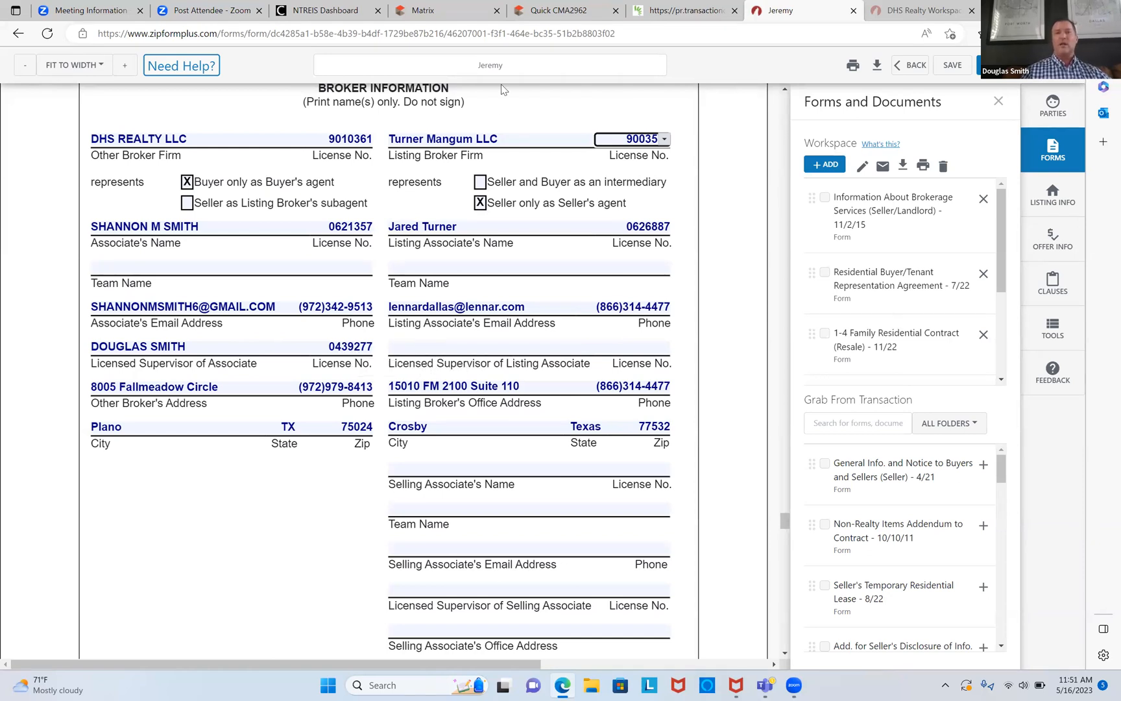
Step: Copy the listing office supervisor's name and license from MLS into the Licensed Supervisor field
left_click(436, 10)
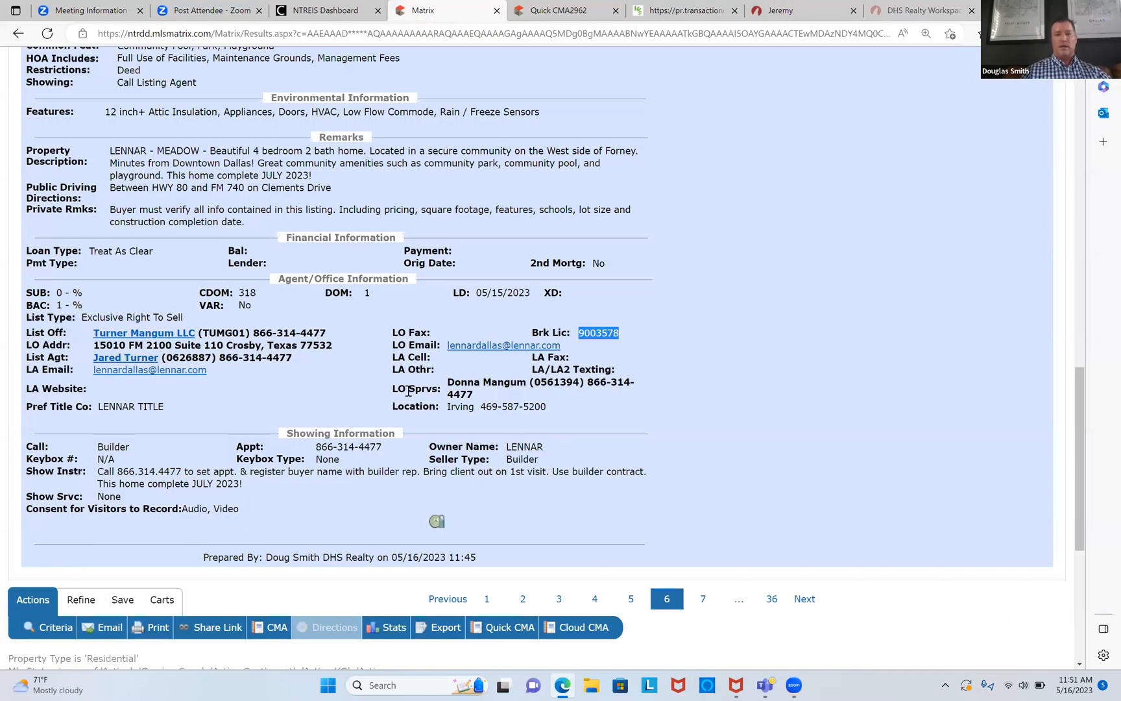
left_click_drag(447, 383, 587, 382)
right_click(558, 382)
left_click(604, 391)
left_click(780, 10)
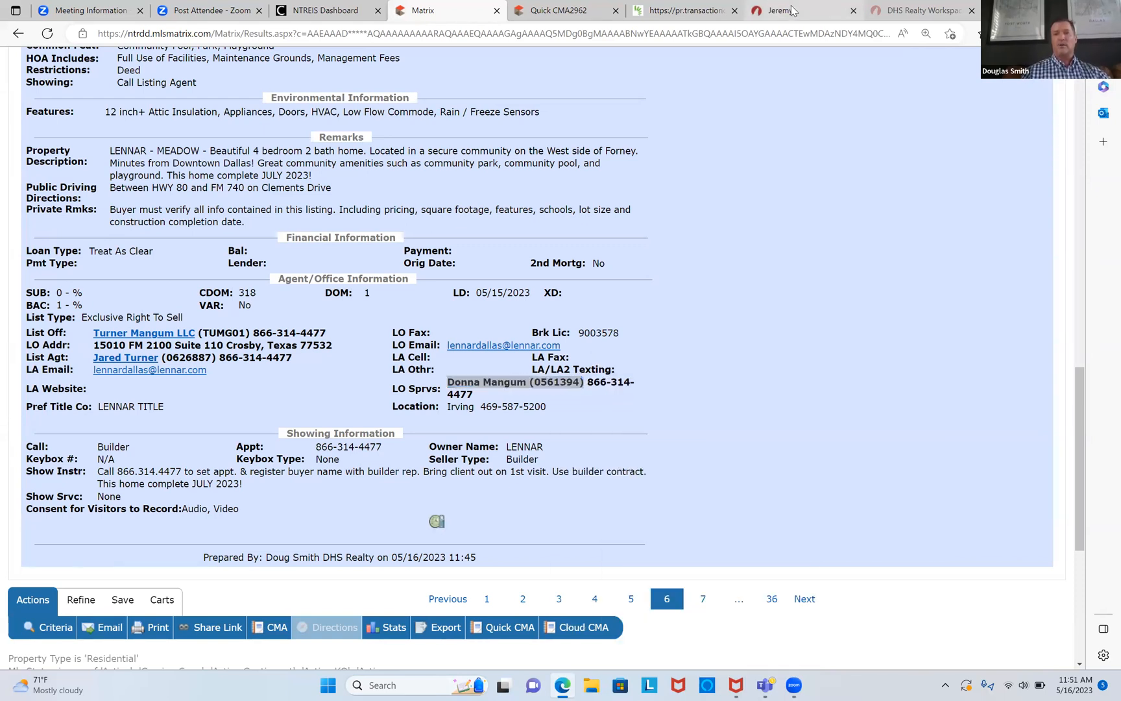
right_click(497, 345)
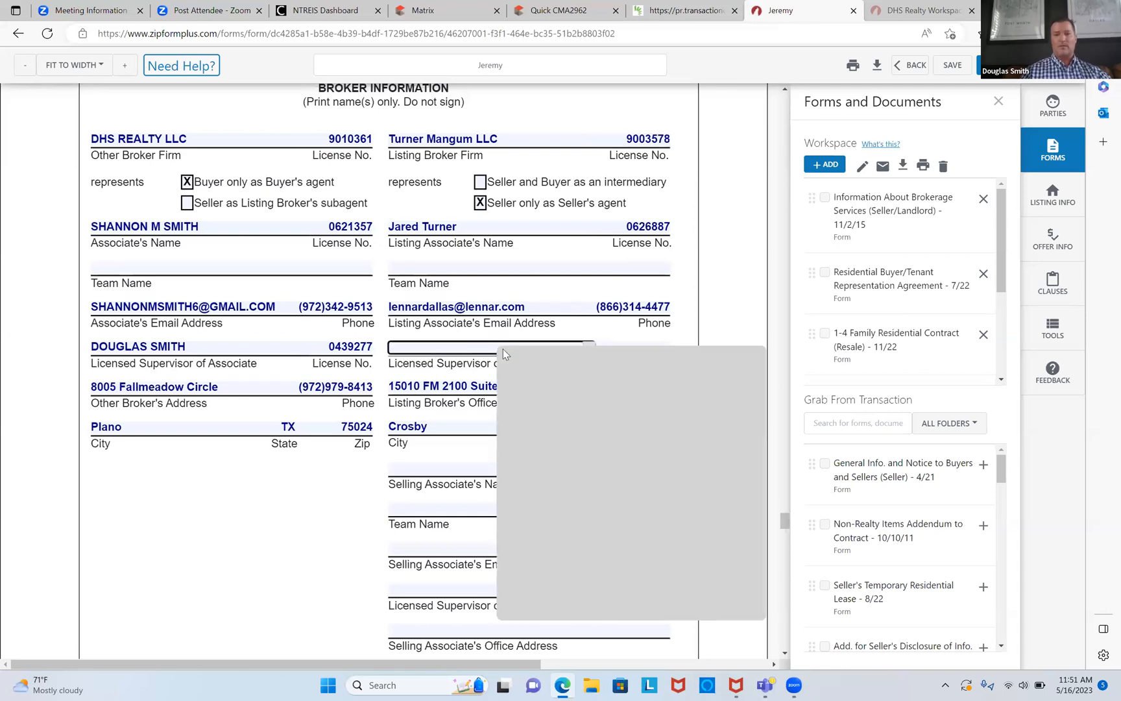
left_click(552, 470)
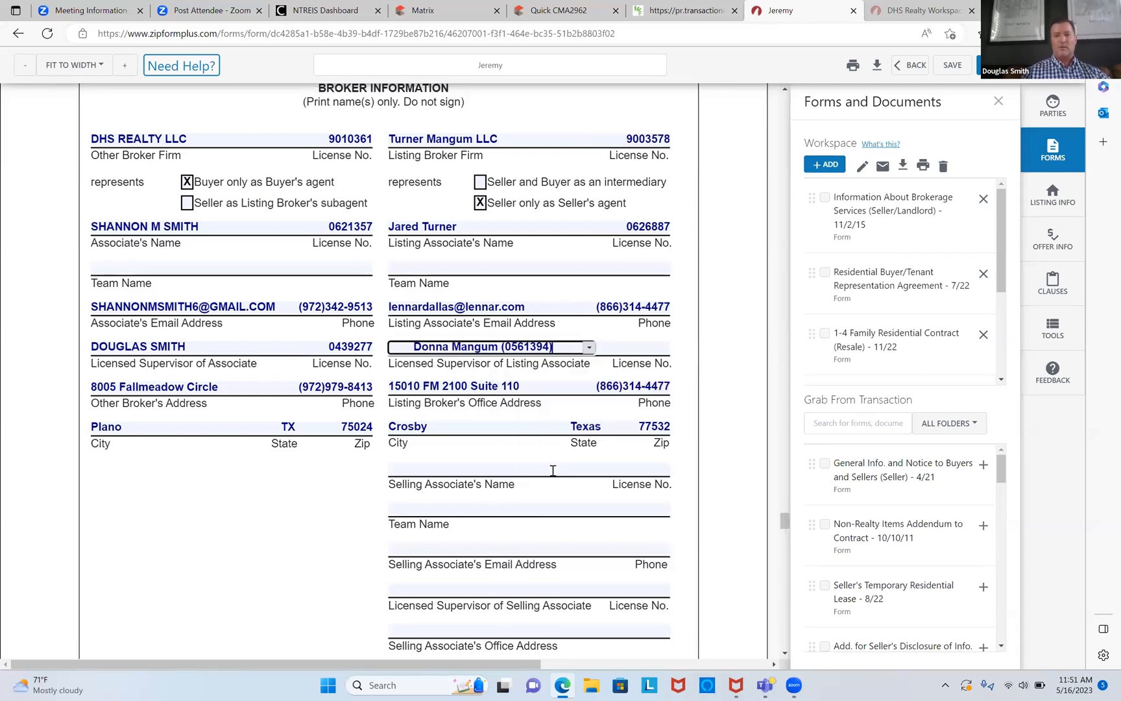
left_click(631, 348)
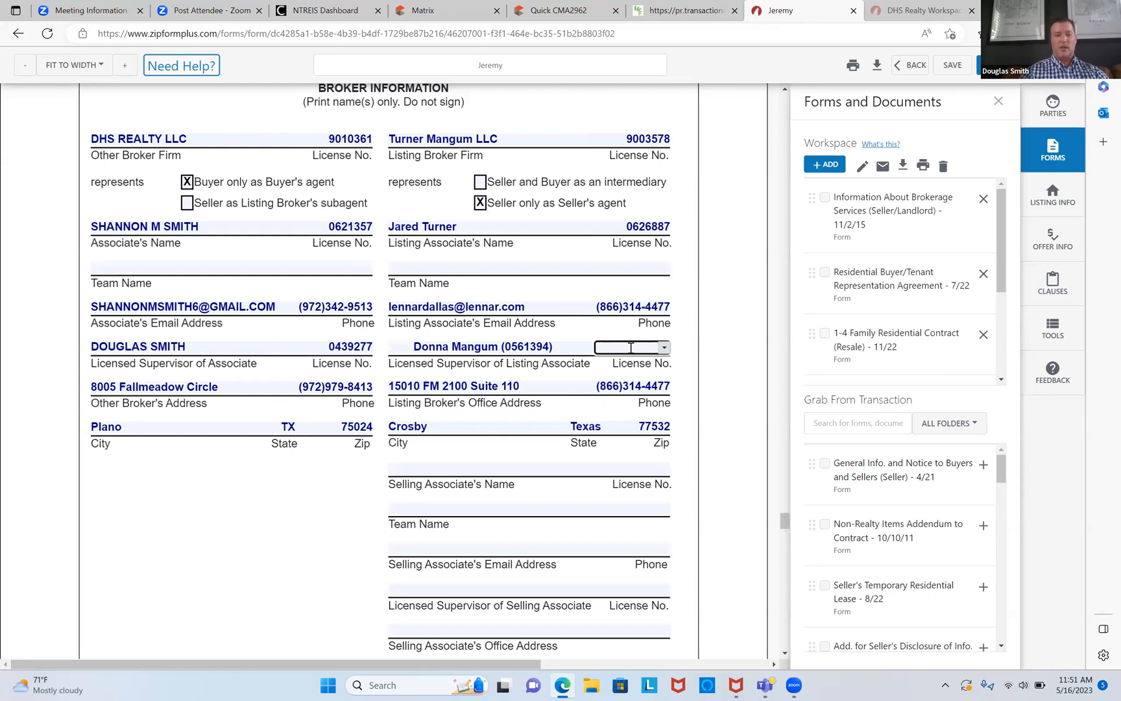
type("05613")
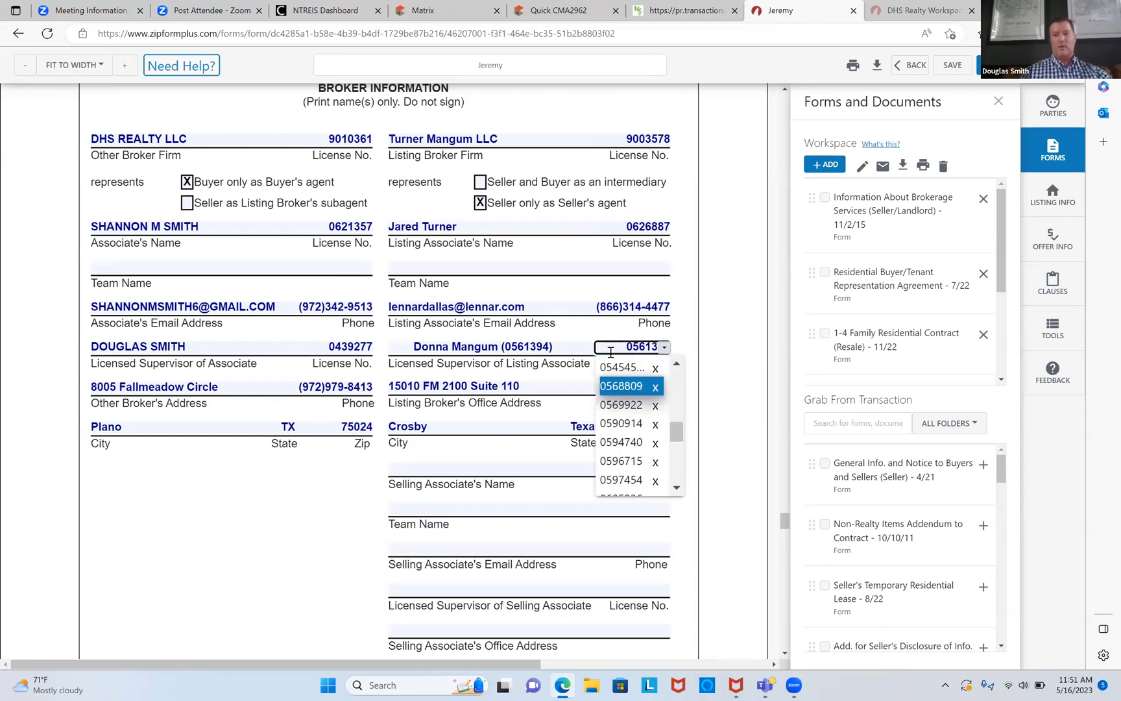
left_click(573, 346)
key("BackSpace")
key("BackSpace")
key("BackSpace")
key("BackSpace")
key("BackSpace")
key("BackSpace")
key("BackSpace")
key("BackSpace")
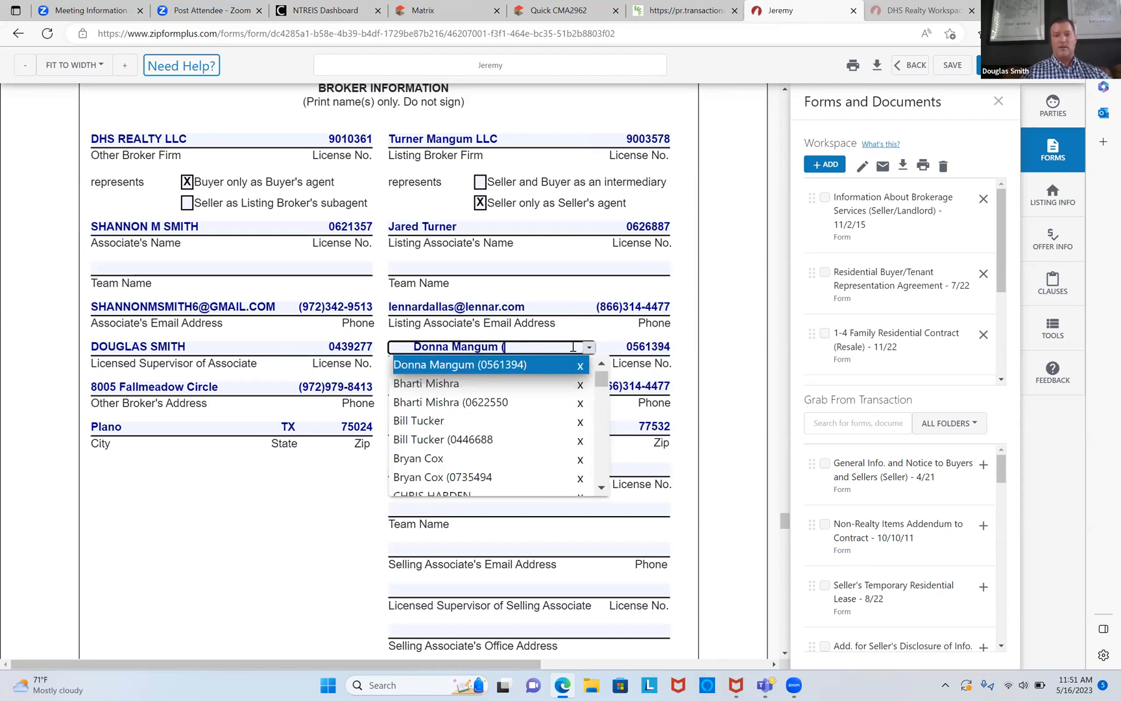
key("Tab")
key("Tab")
key("Tab")
key("Tab")
key("Tab")
key("Tab")
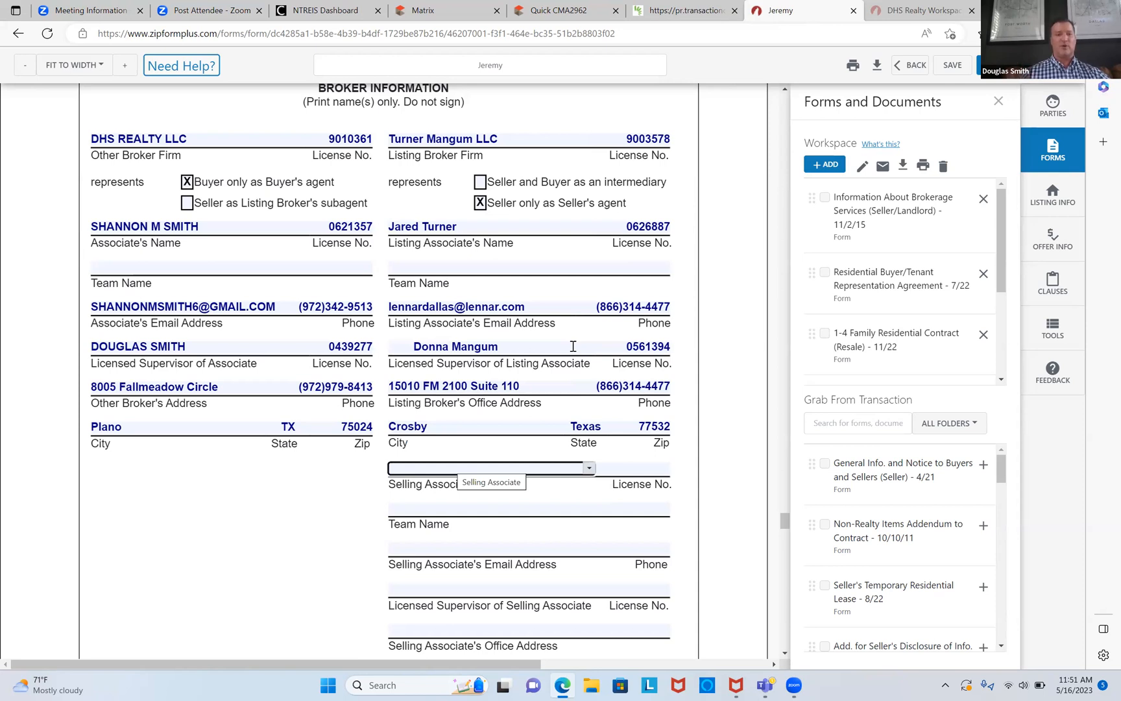
left_click(952, 66)
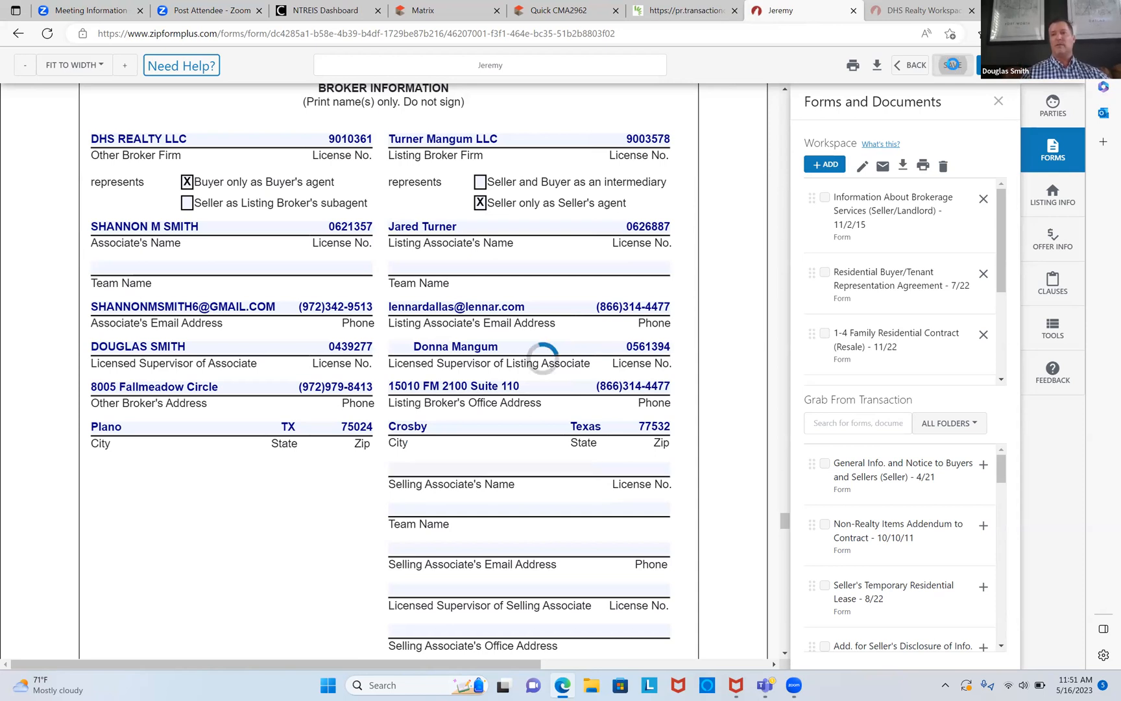
Step: Copy the HOA company's phone number from the MLS listing
scroll(952, 70, "down", 15)
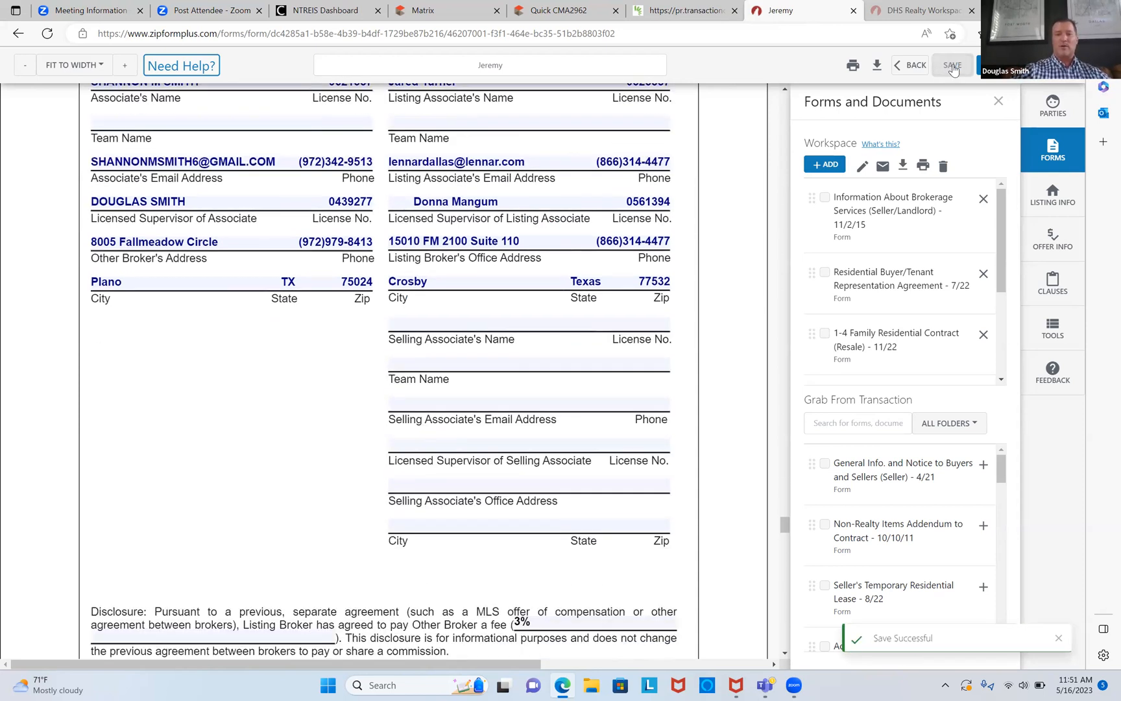
scroll(952, 69, "down", 12)
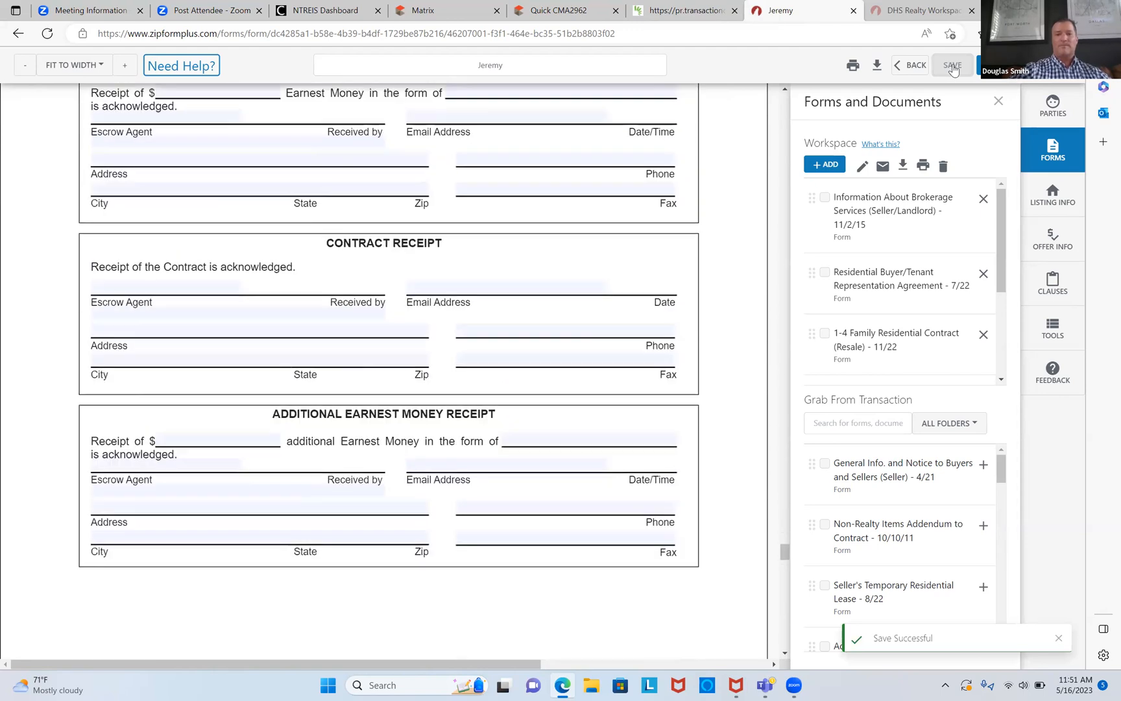
scroll(953, 69, "down", 2)
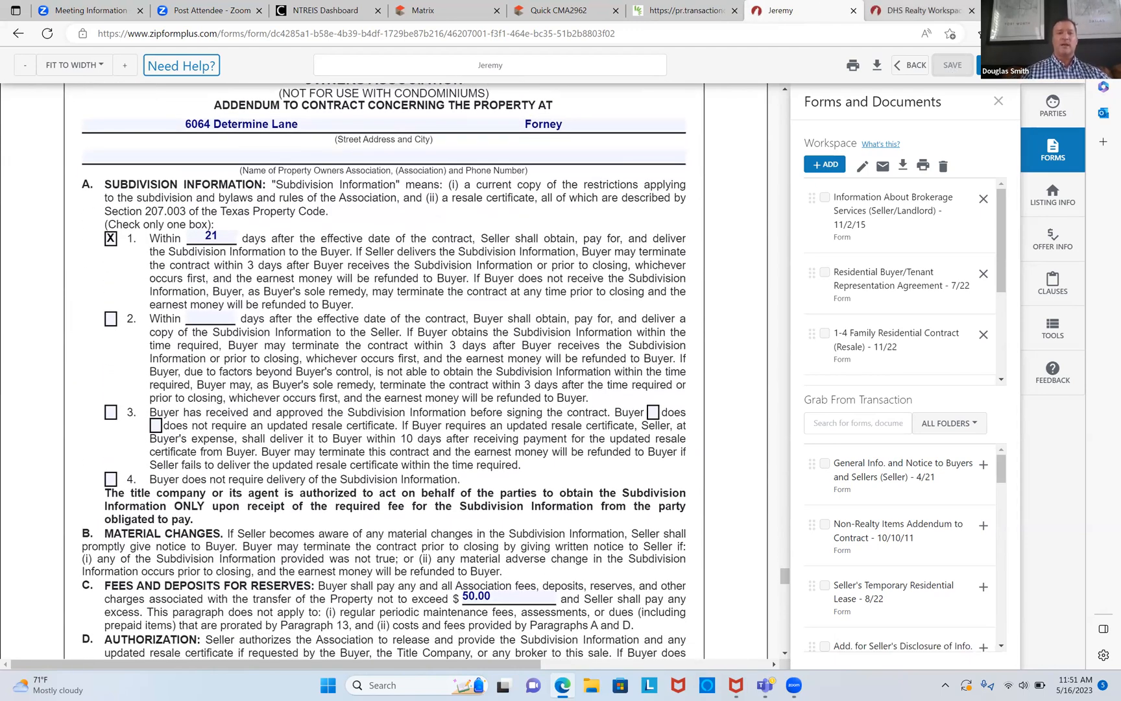
left_click(363, 159)
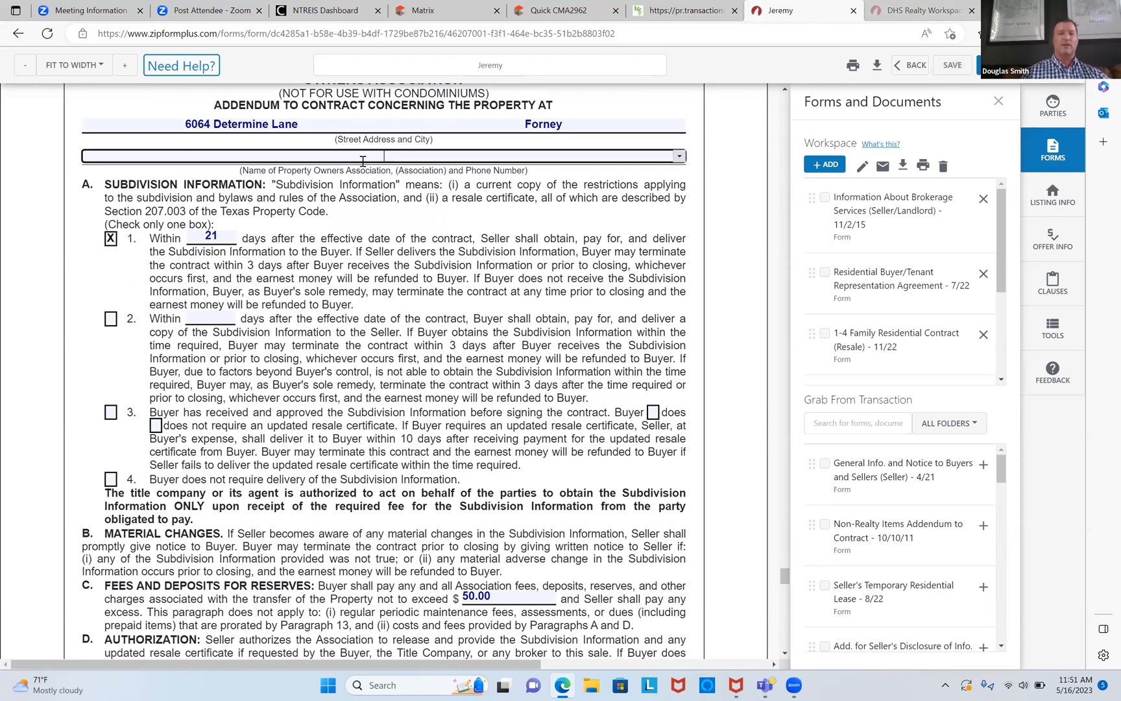
left_click(432, 9)
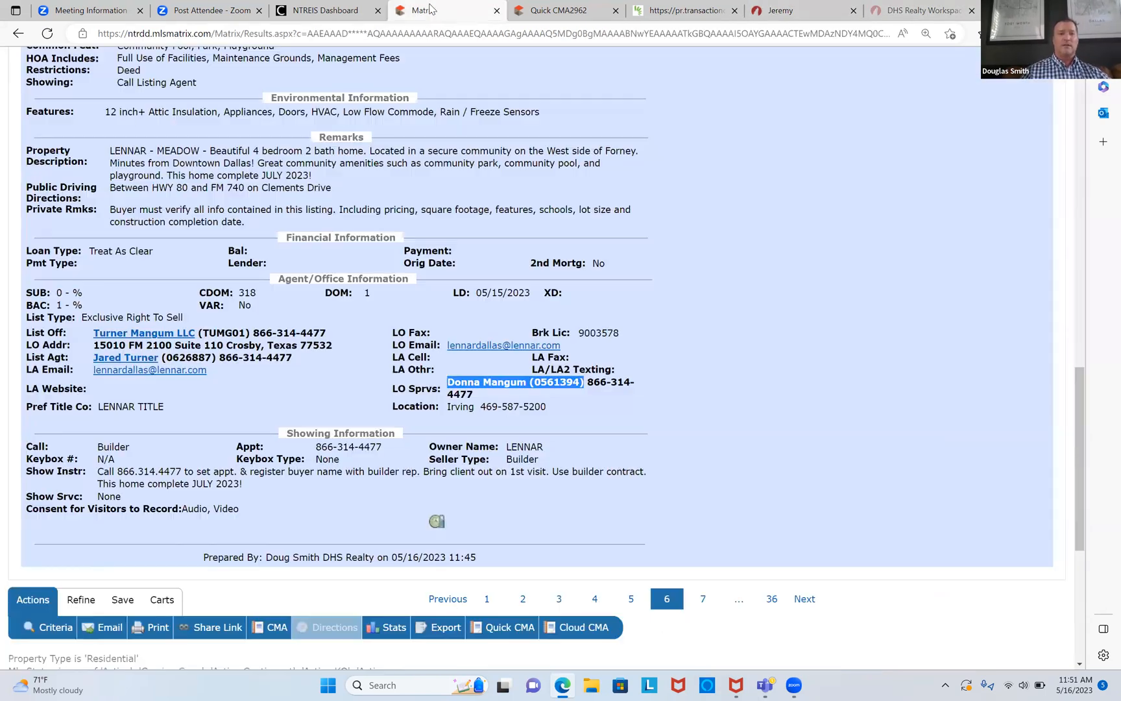
scroll(376, 135, "up", 10)
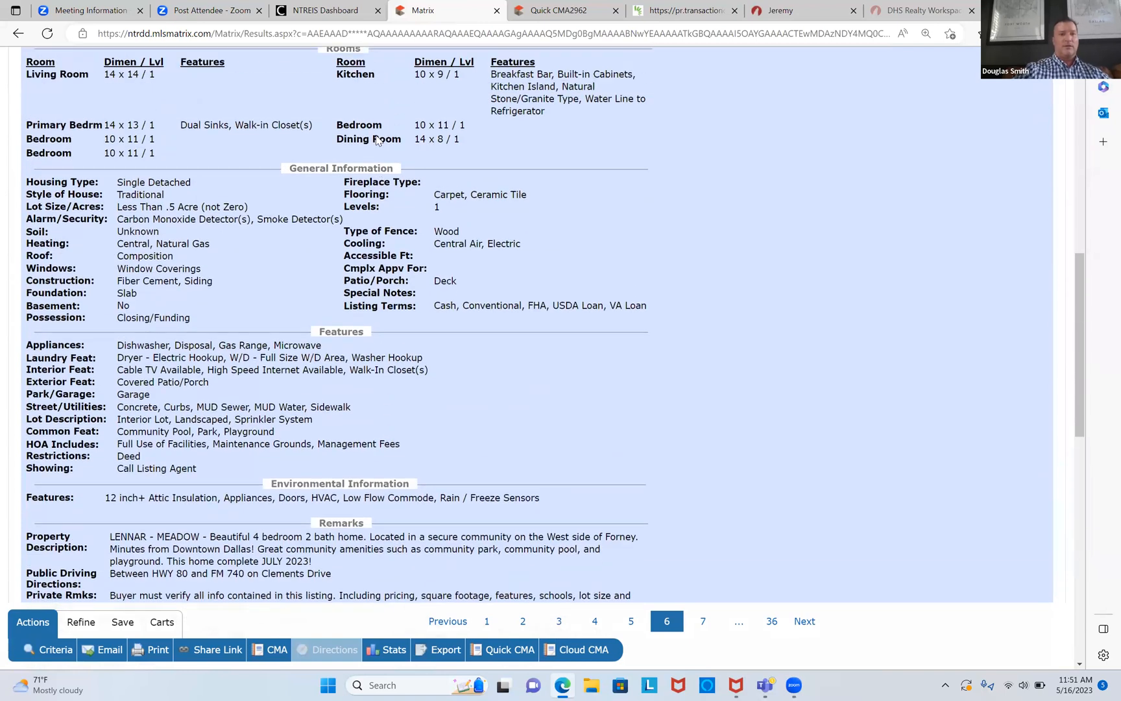
scroll(375, 135, "up", 1)
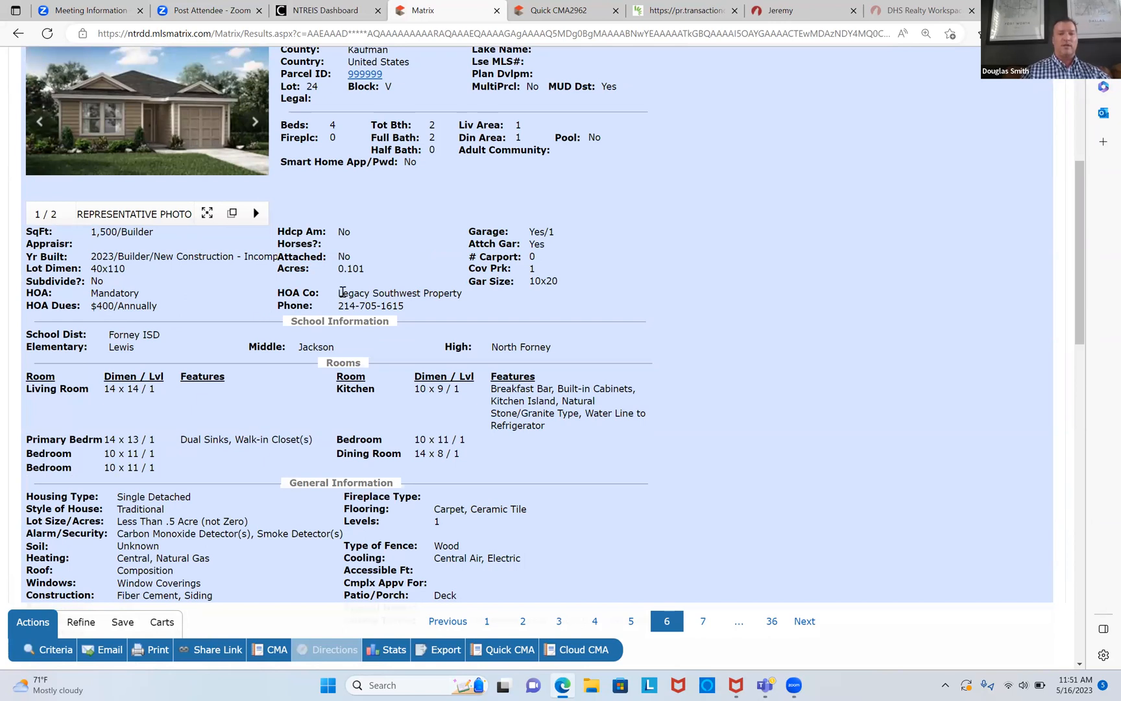
left_click_drag(340, 306, 406, 311)
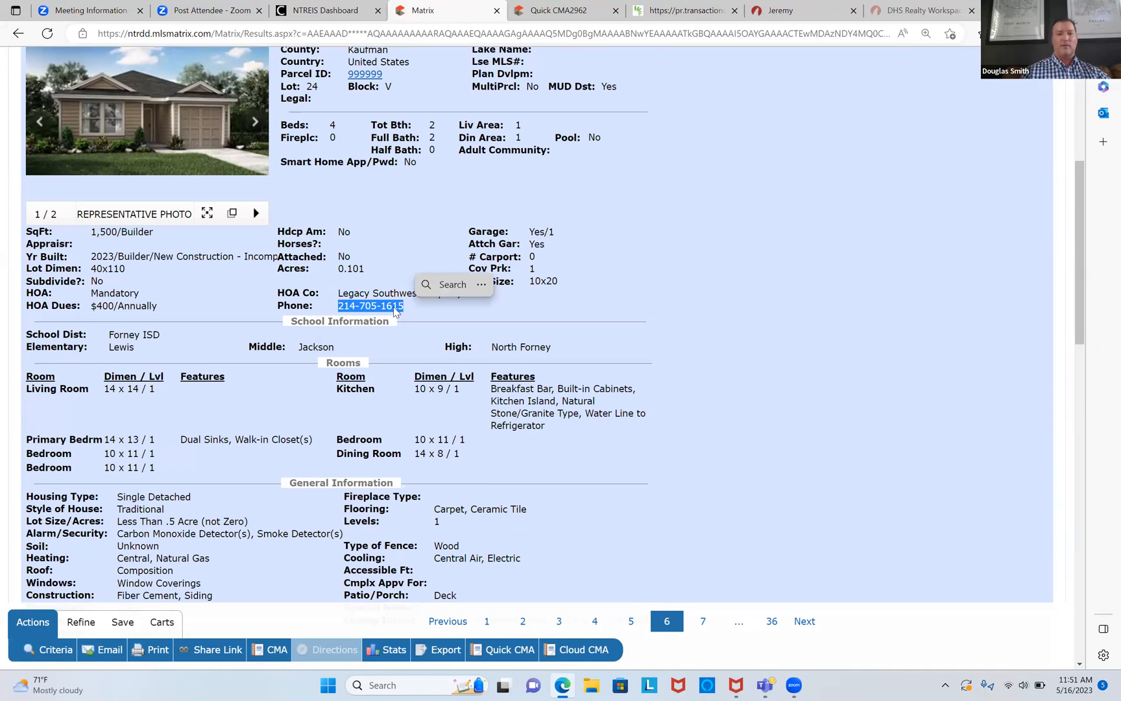
right_click(393, 310)
left_click(421, 320)
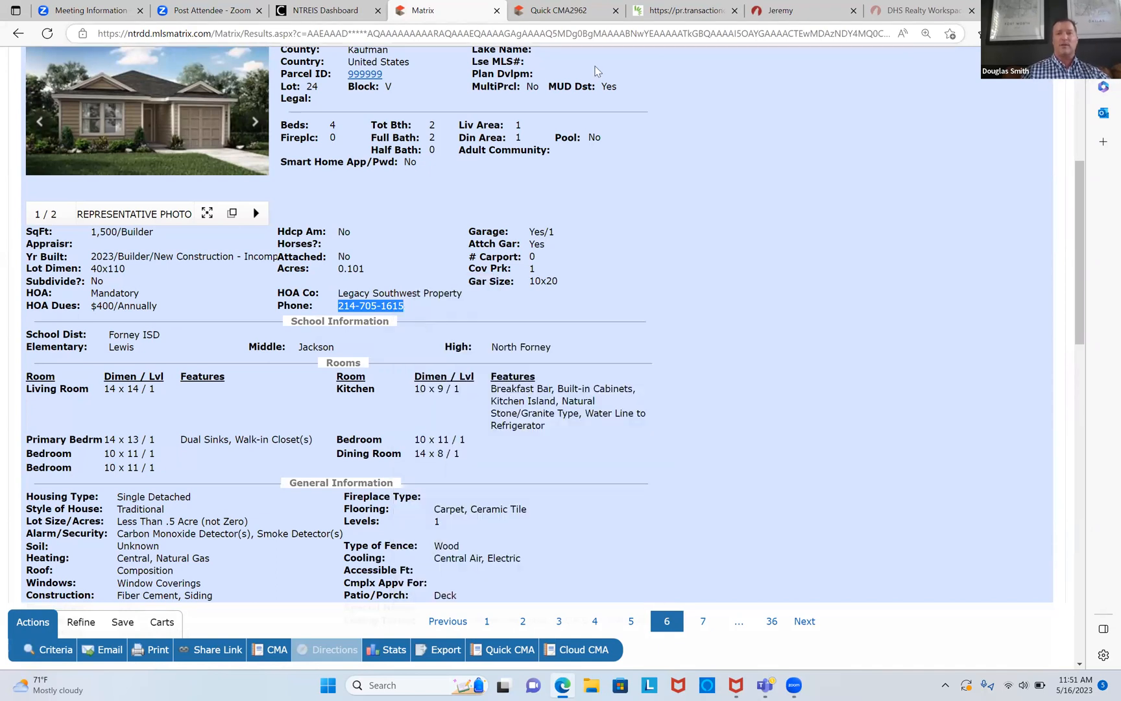
left_click(613, 130)
key("ctrl+7")
Step: Type LEGACY SOUTHWEST PROPERTY in the association field and paste the HOA phone after it
left_click(575, 154)
type("LEGACY SOUT")
type("HWESTS PO")
key("BackSpace")
key("BackSpace")
key("BackSpace")
key("BackSpace")
type("P")
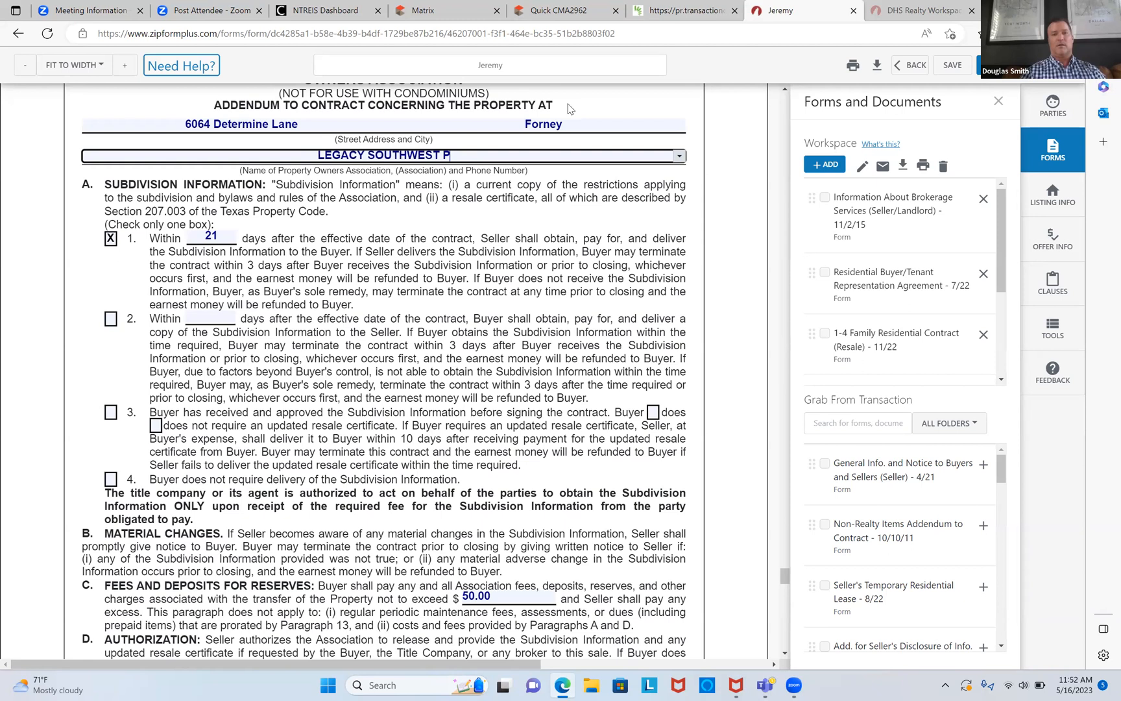
type("ROPERTY")
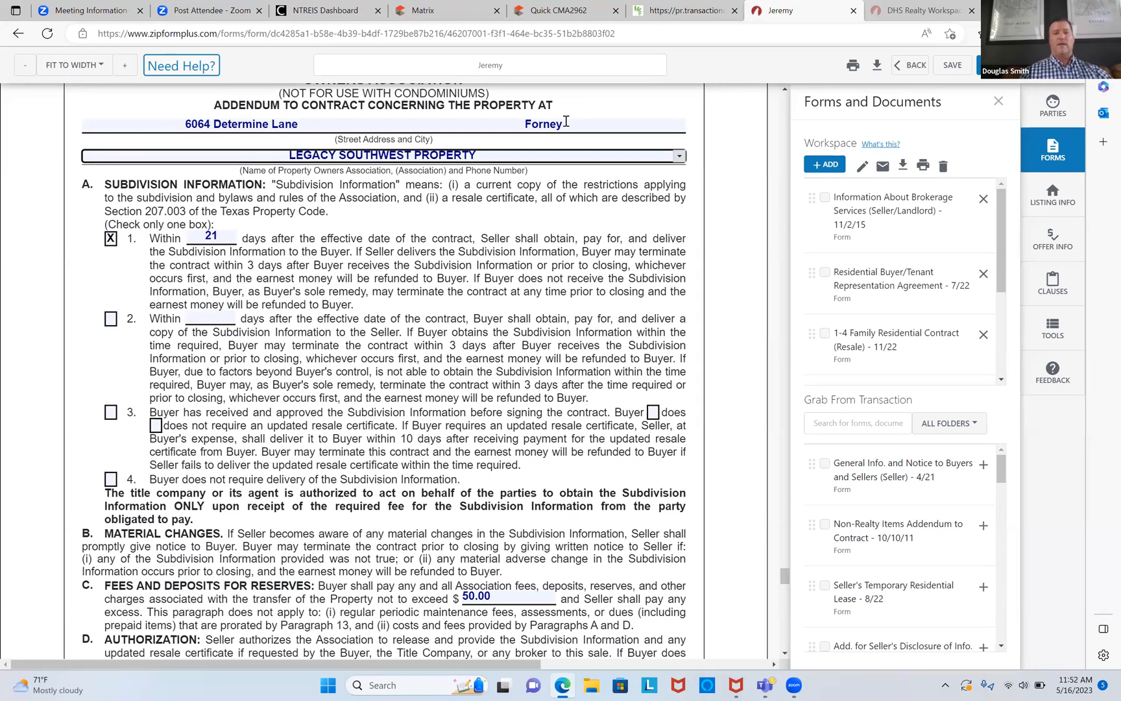
right_click(558, 155)
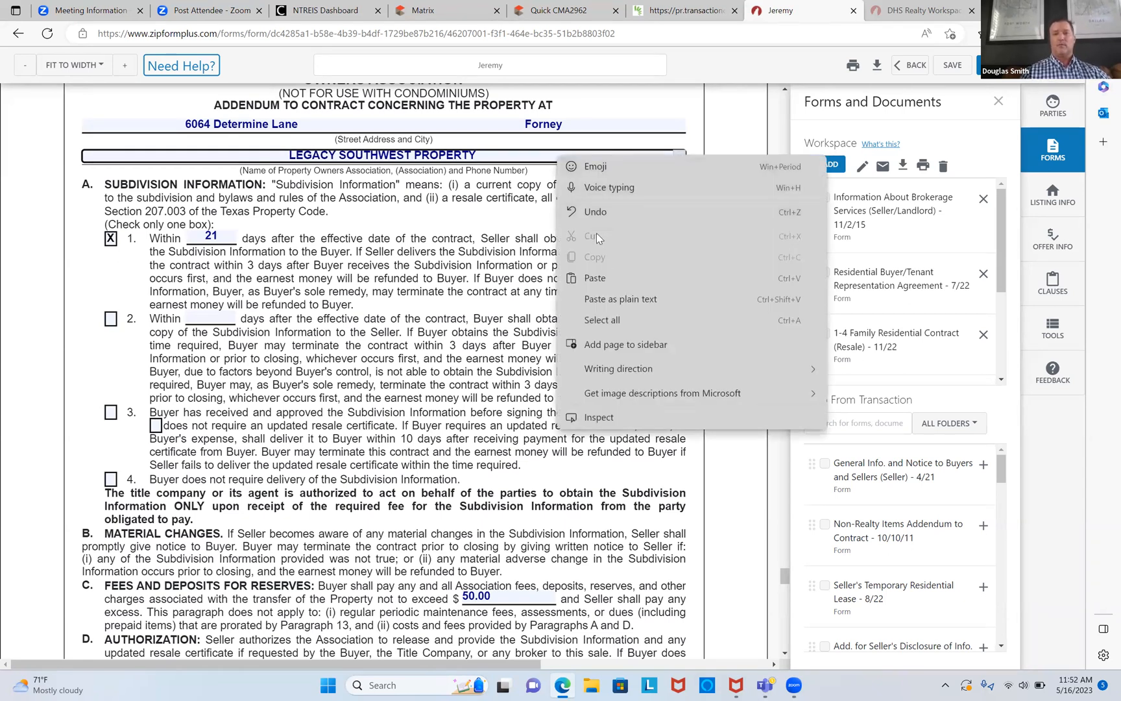
left_click(610, 279)
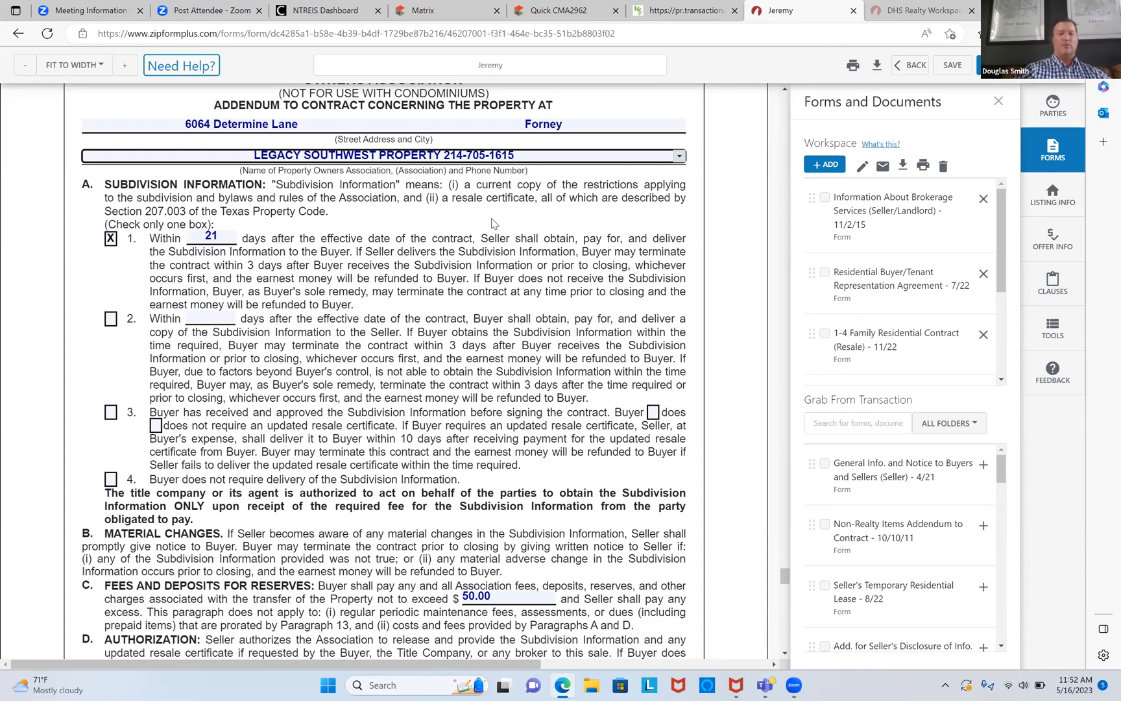
scroll(491, 223, "down", 12)
Step: Enter 200,000 as the first mortgage principal amount
scroll(491, 223, "down", 4)
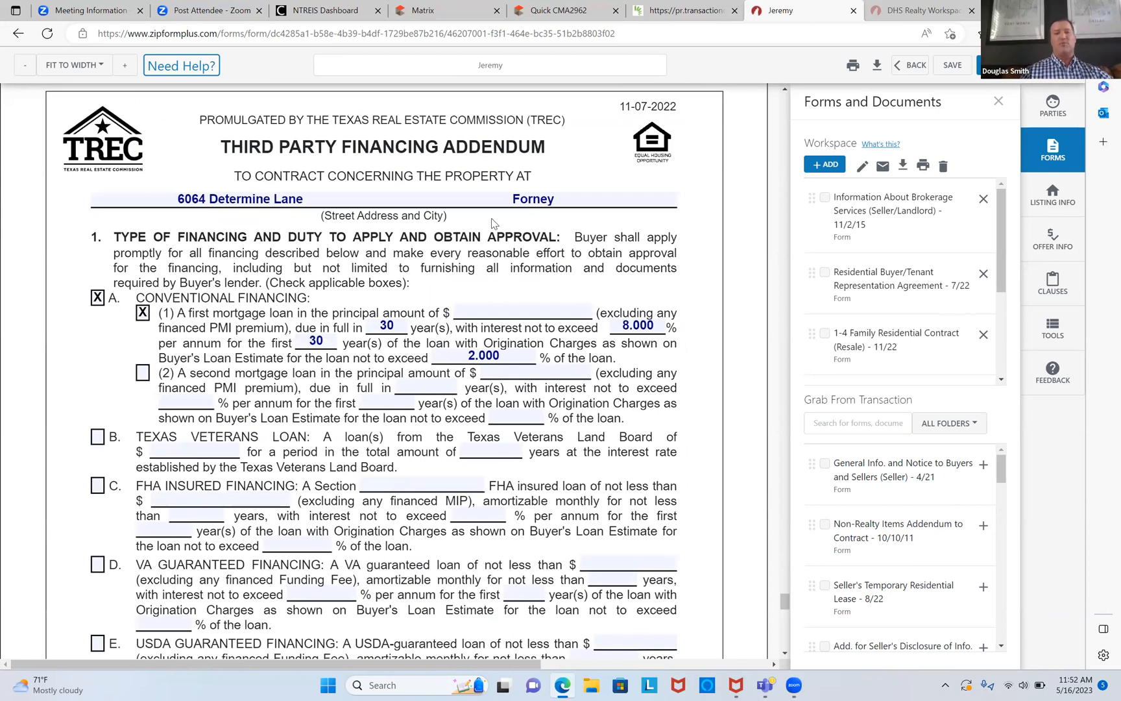
left_click(495, 310)
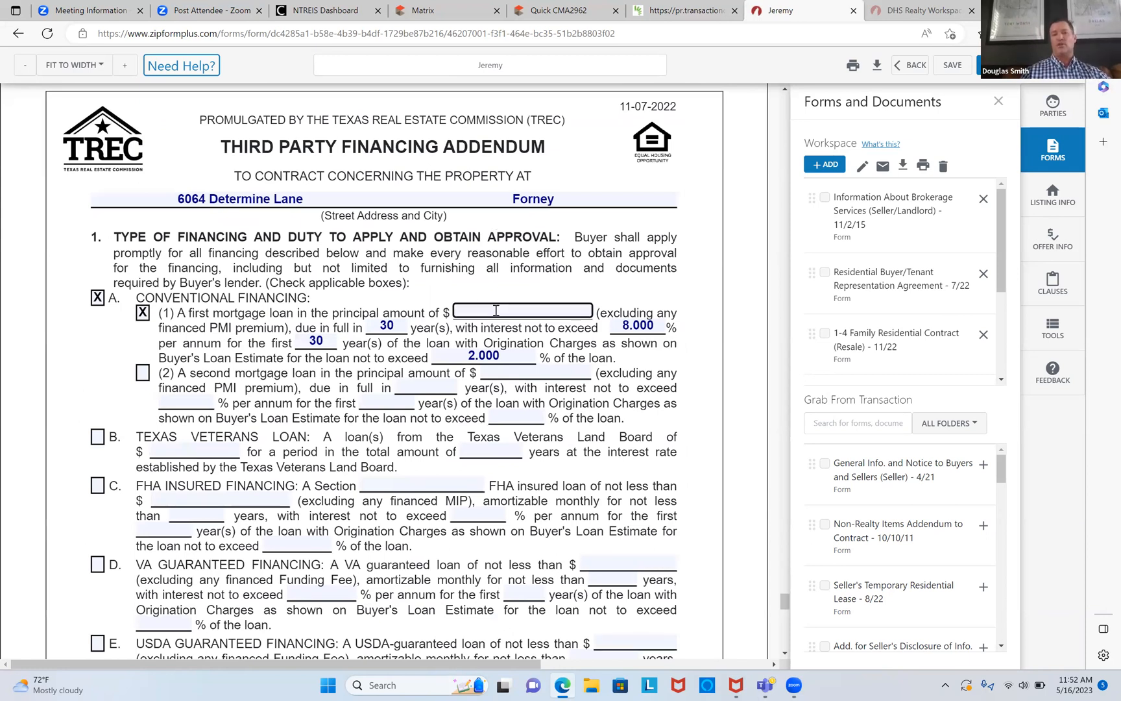
type("200,000")
key("Tab")
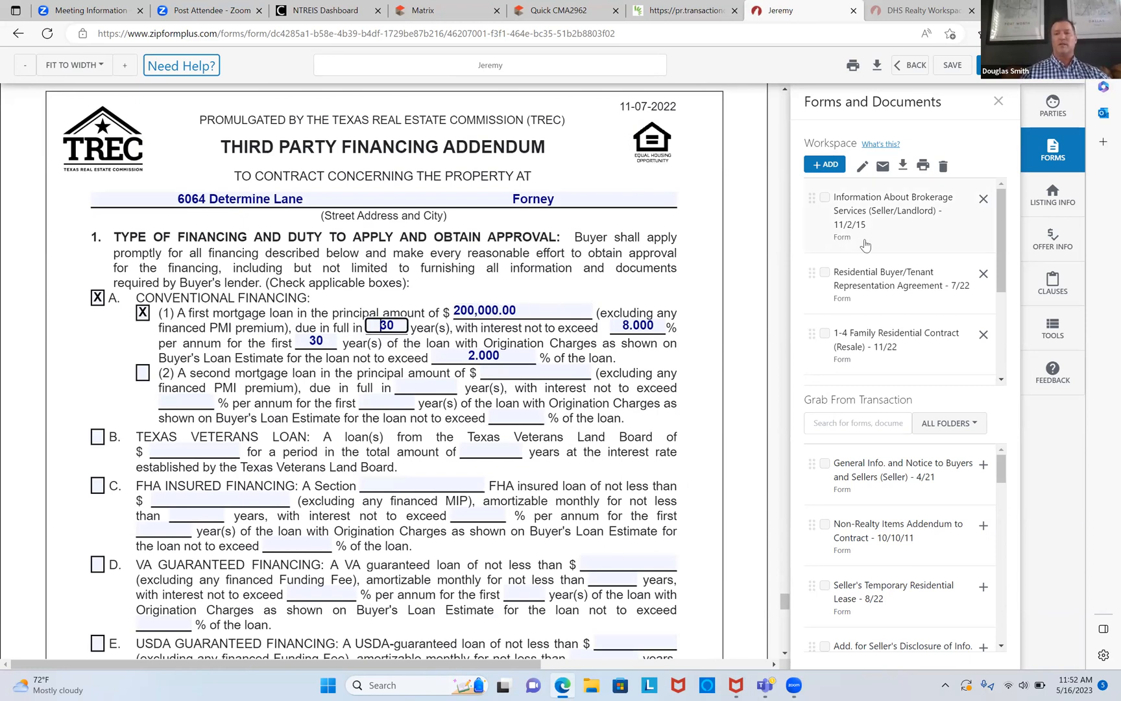
Step: Check the resale contract's third party financing amount, then return to the financing addendum
left_click(909, 346)
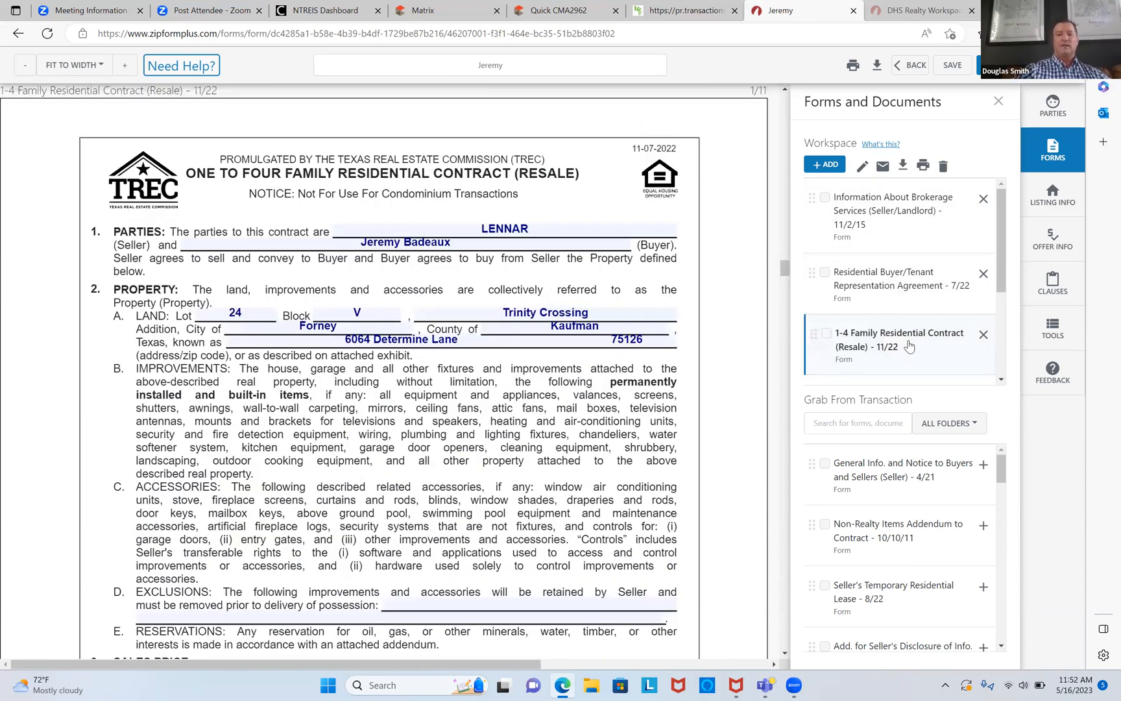
scroll(651, 387, "down", 1)
scroll(651, 388, "down", 4)
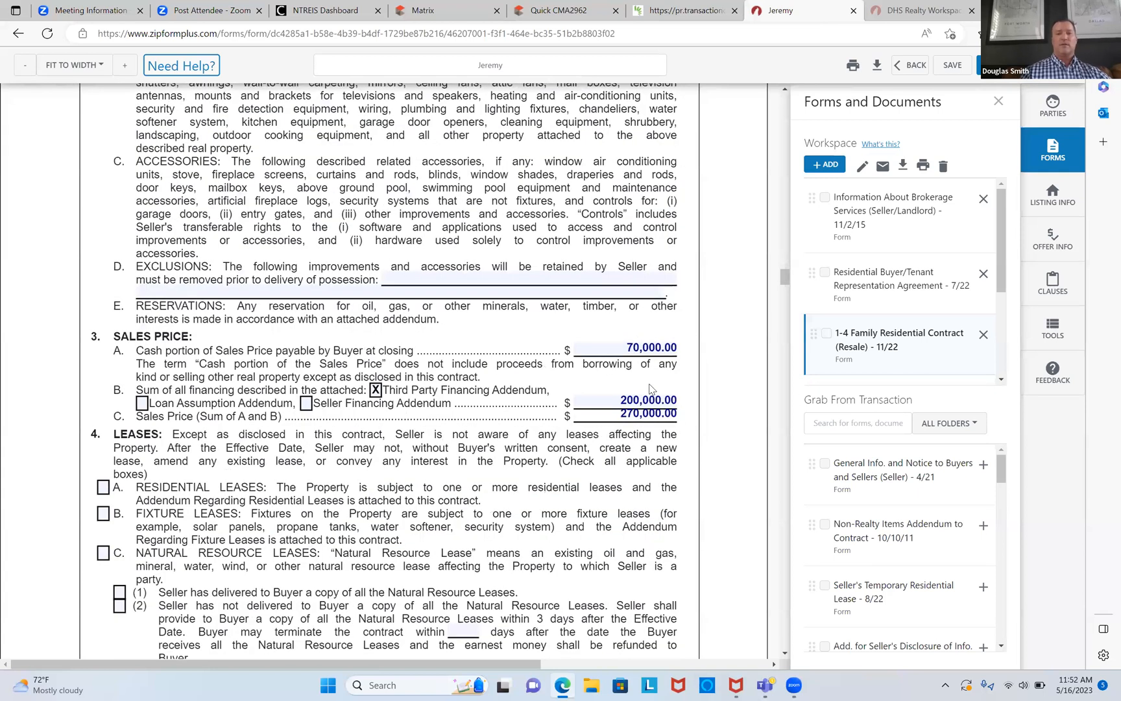
left_click(623, 399)
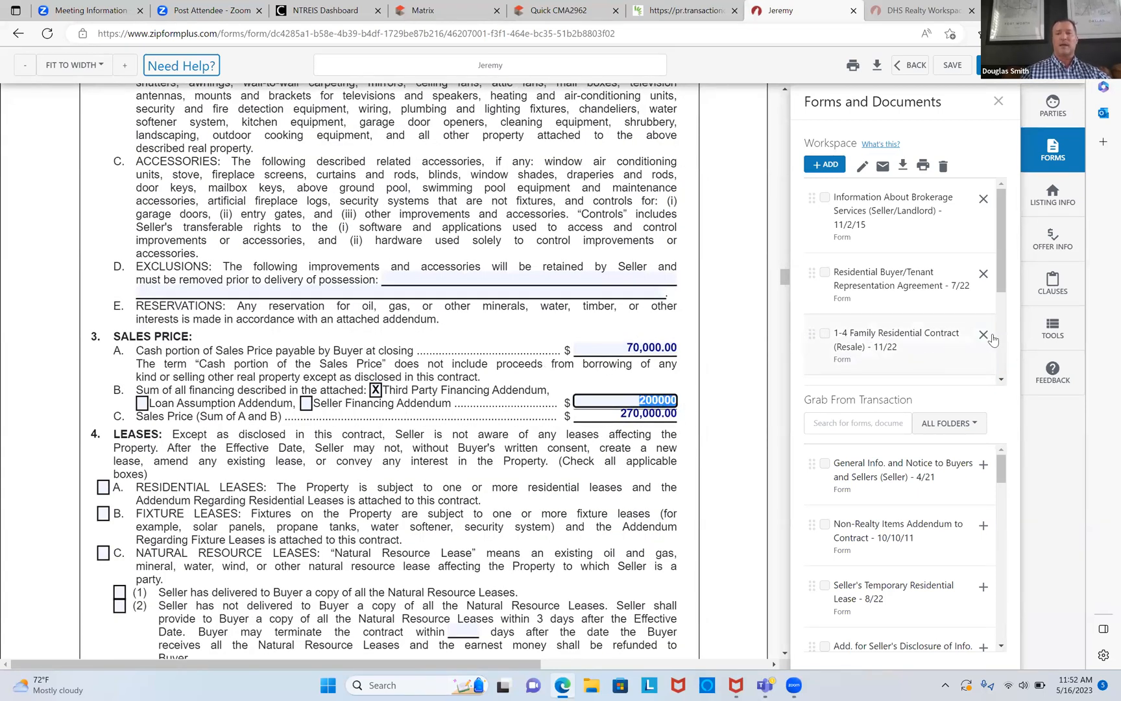
left_click(895, 318)
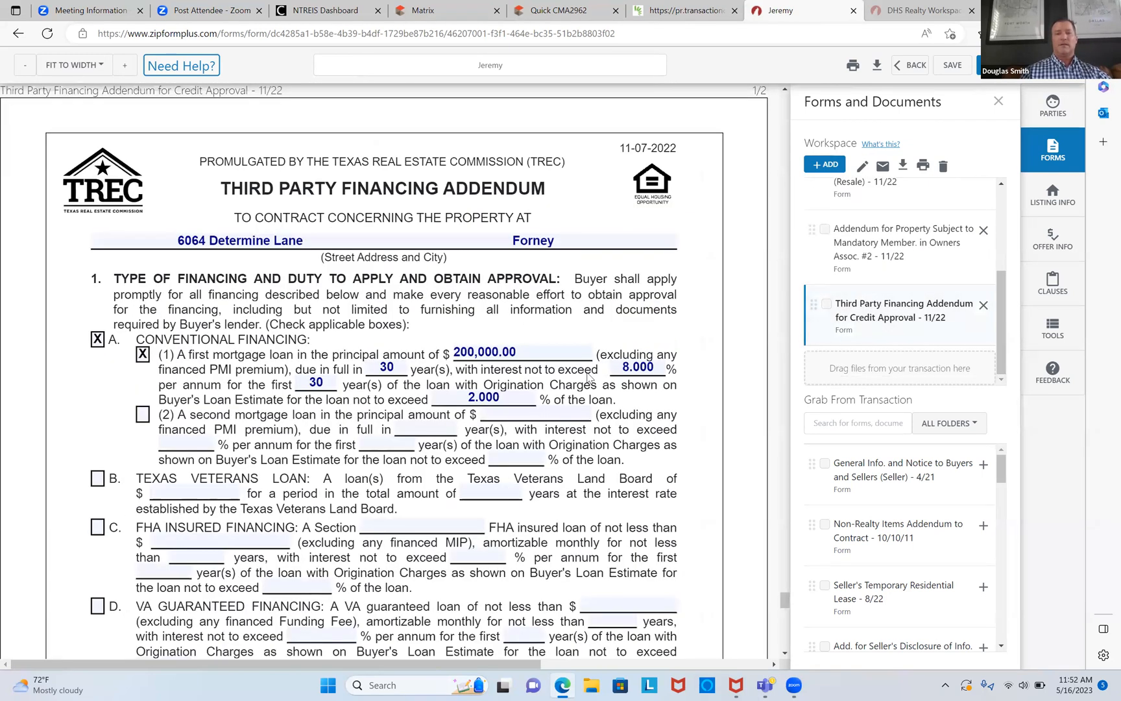
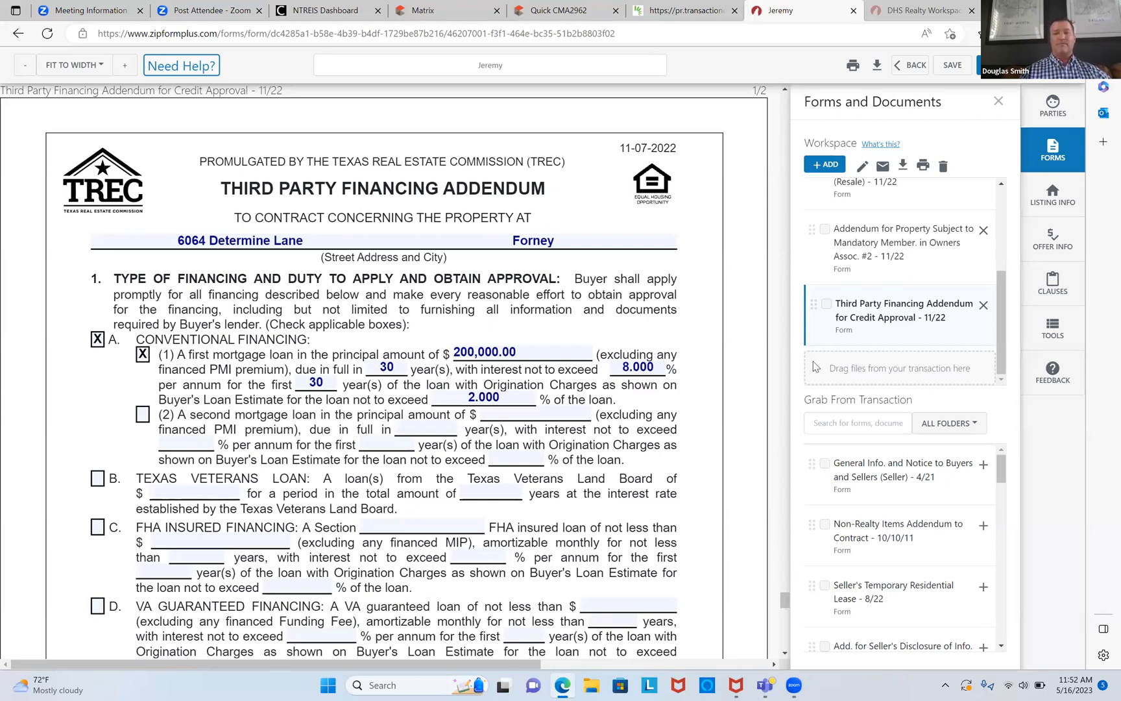
Step: Scroll through the filled-in financing addendum and save it to the workspace
scroll(746, 351, "down", 5)
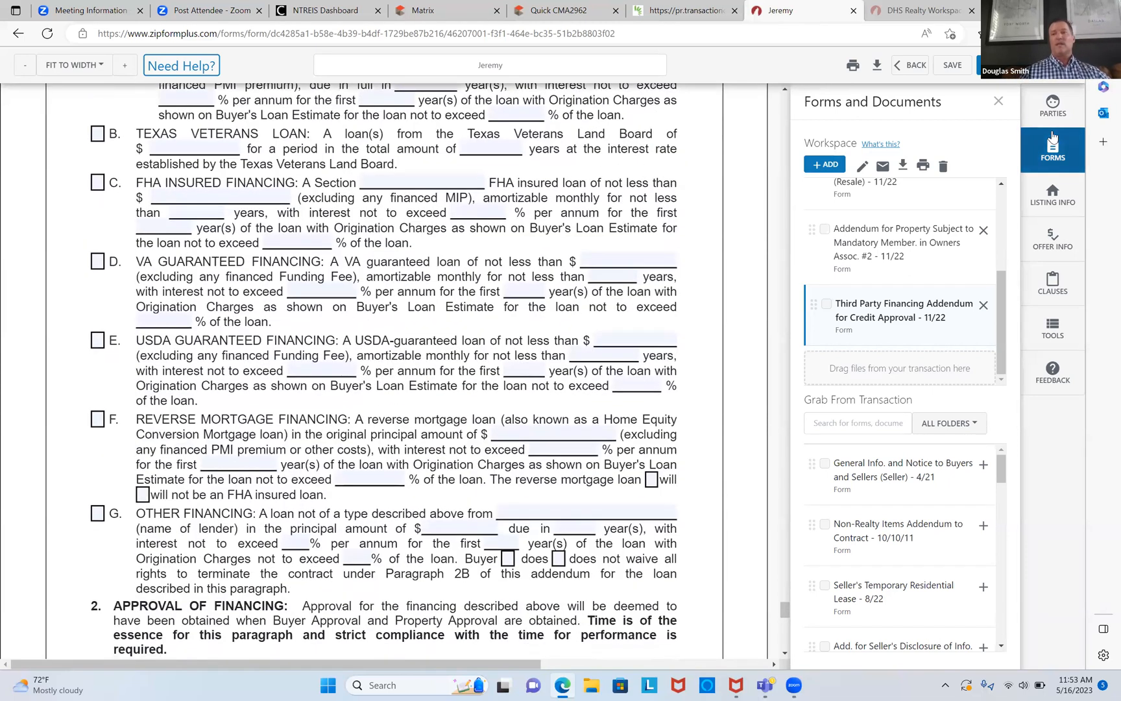
left_click(952, 66)
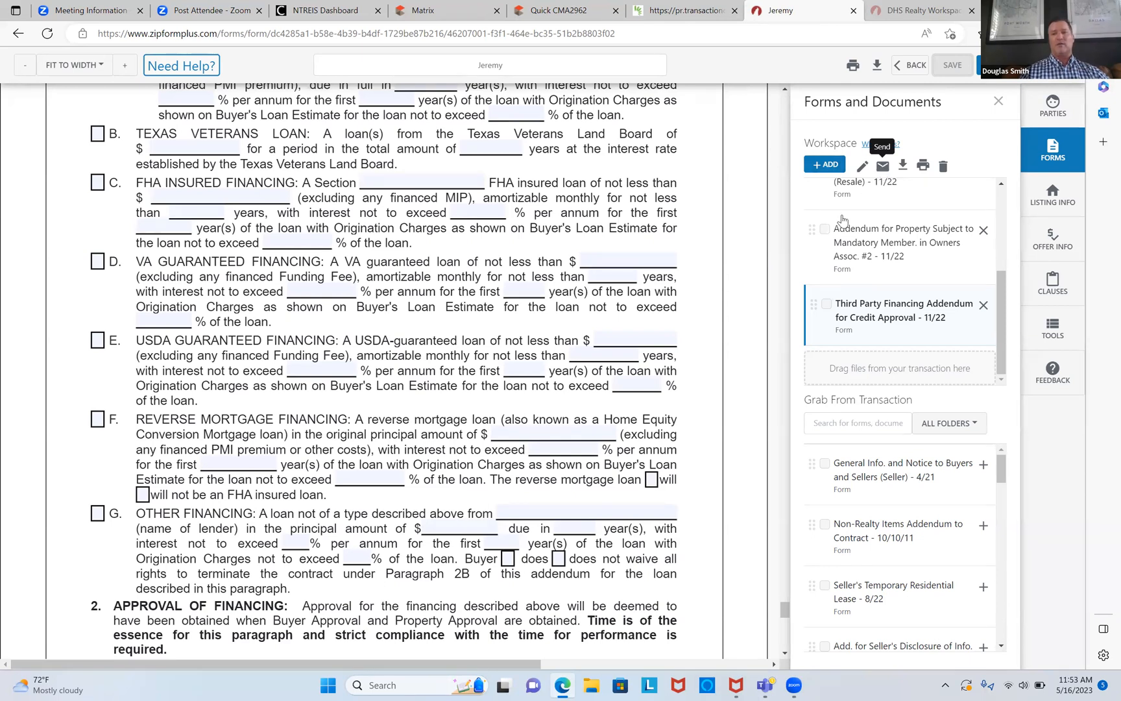
left_click_drag(1000, 289, 999, 192)
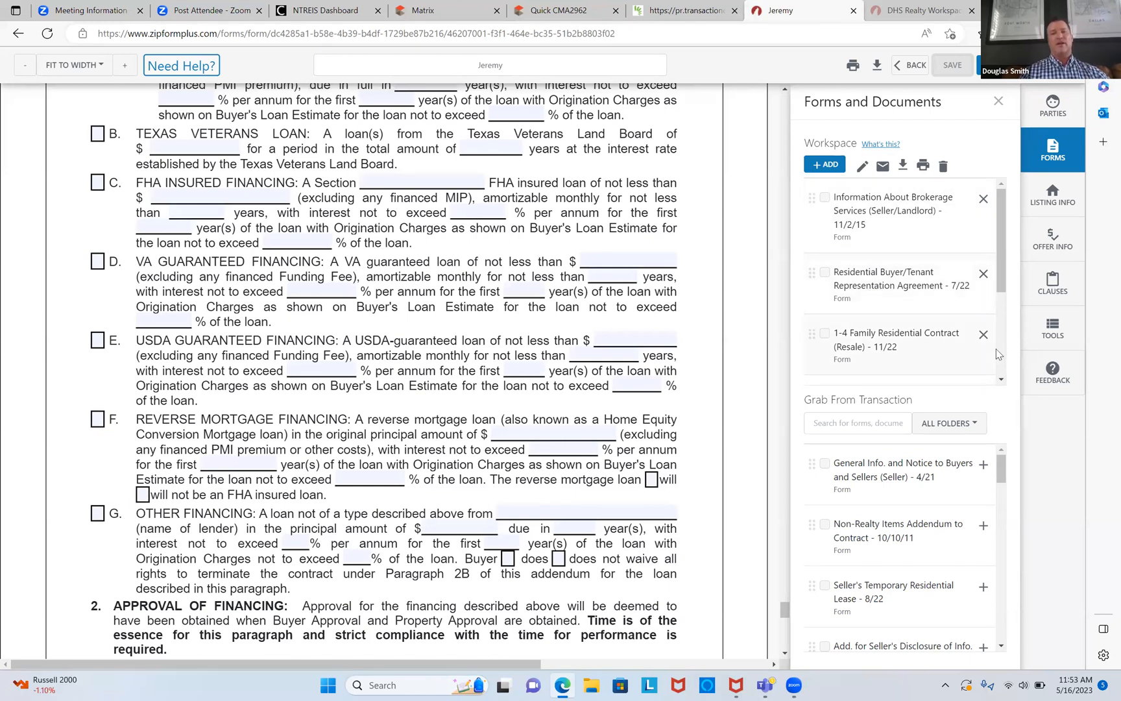
Step: Select the resale contract, owners' association addendum and Third Party Financing Addendum
left_click(1001, 380)
left_click(1002, 380)
left_click(1001, 379)
left_click(1002, 379)
left_click(1002, 379)
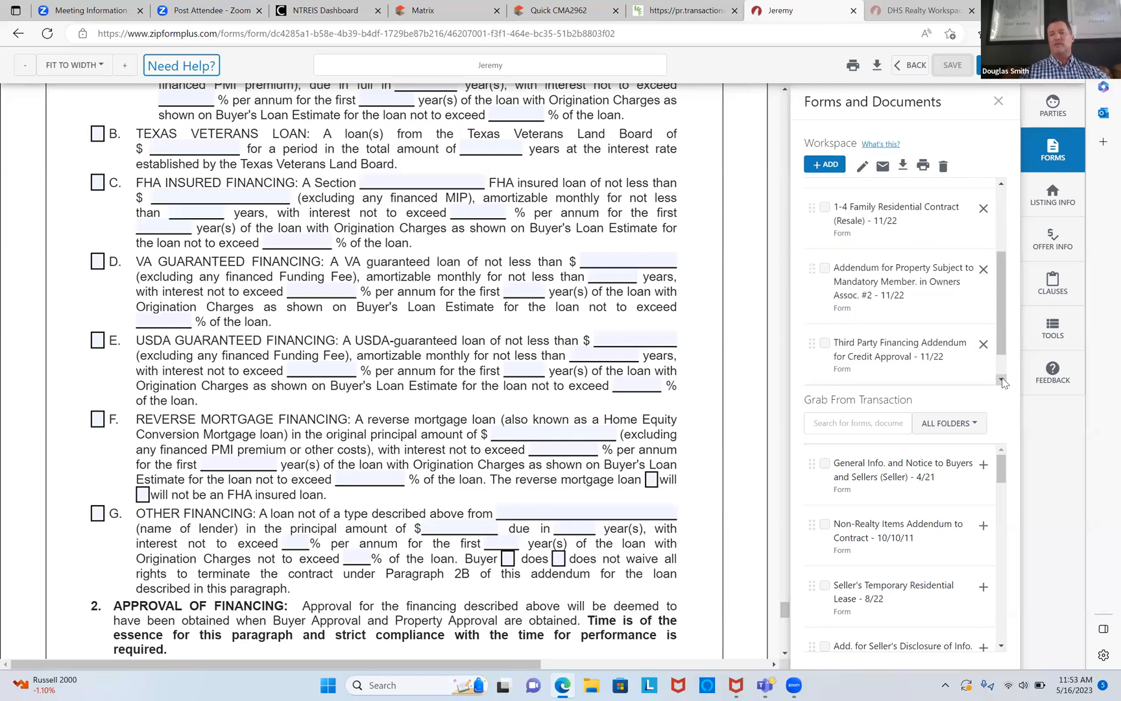
left_click(825, 205)
left_click(824, 265)
left_click(825, 340)
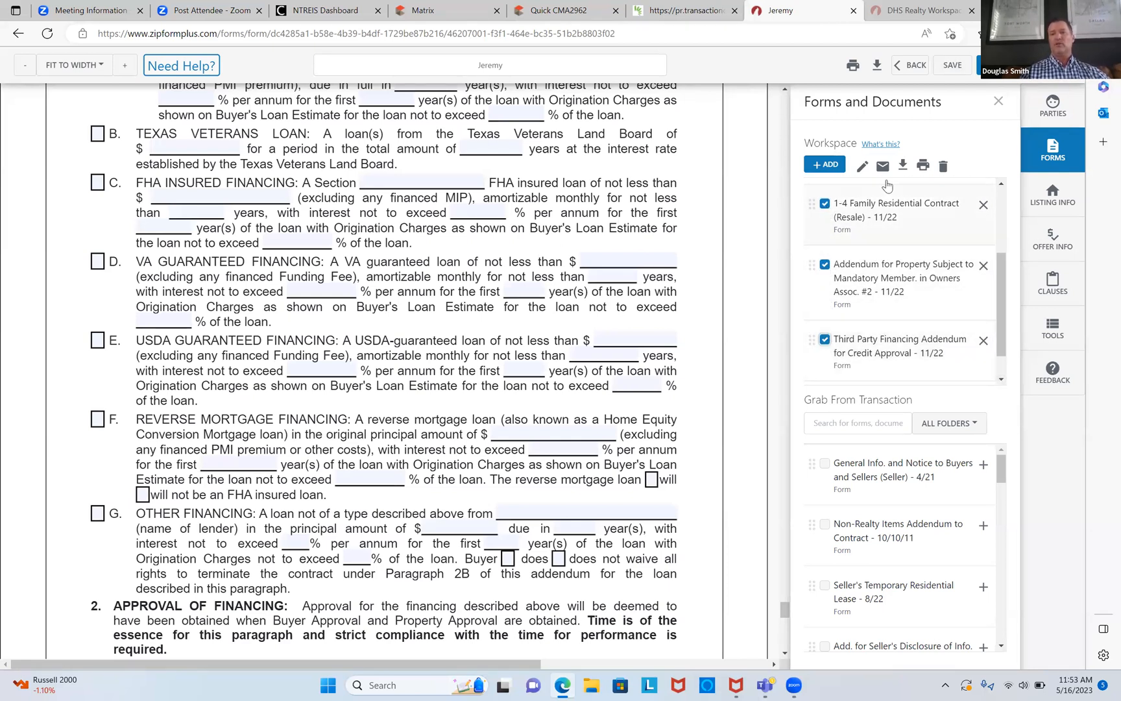
Step: Email the three forms to the recipient's address with subject REVIEW and message 'HI GOOFY'
left_click(884, 171)
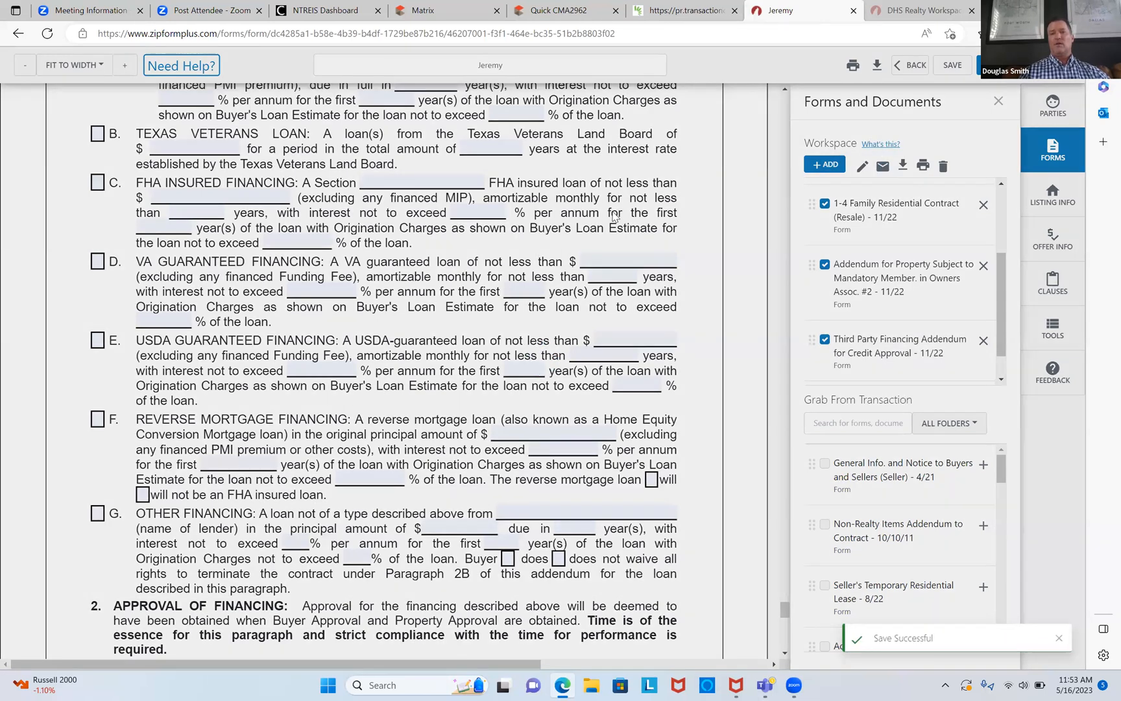
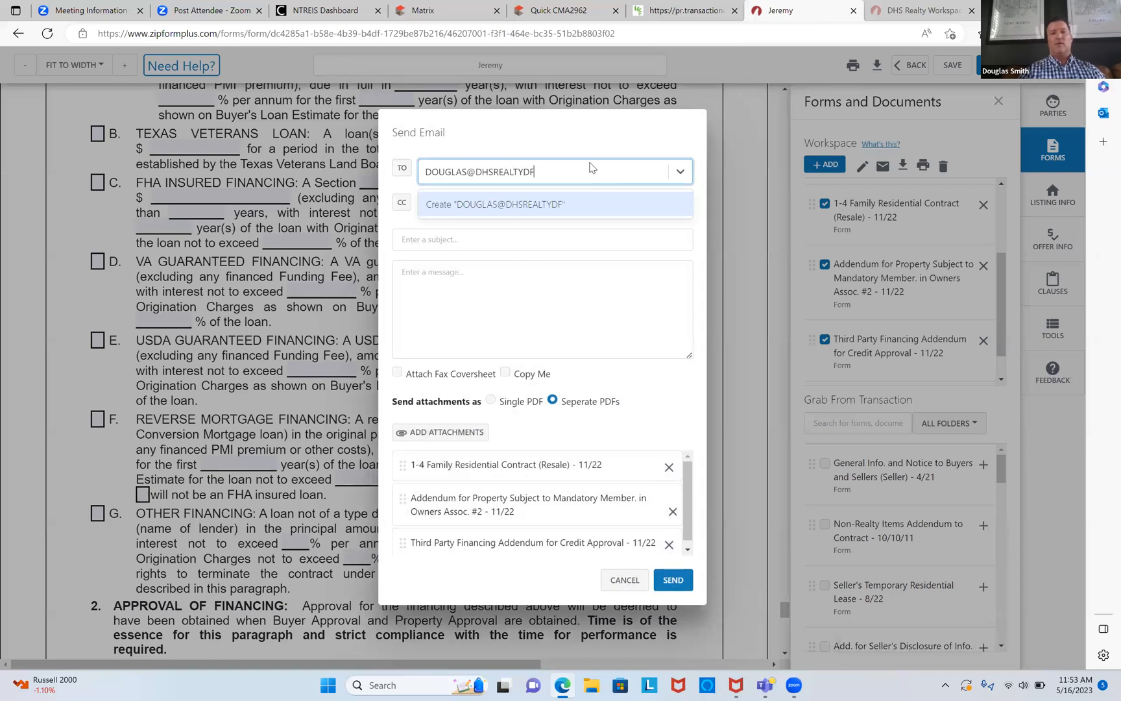
left_click(562, 240)
type("REVIEW")
left_click(543, 273)
type("H")
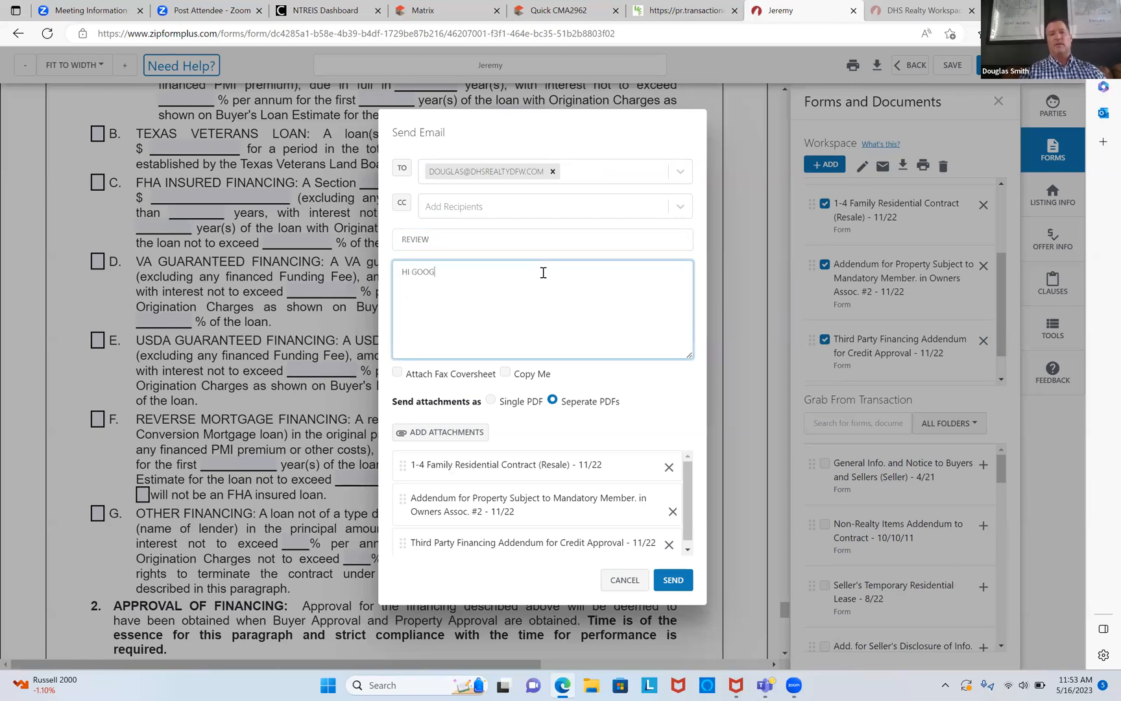
type("I GOOFY")
left_click(670, 582)
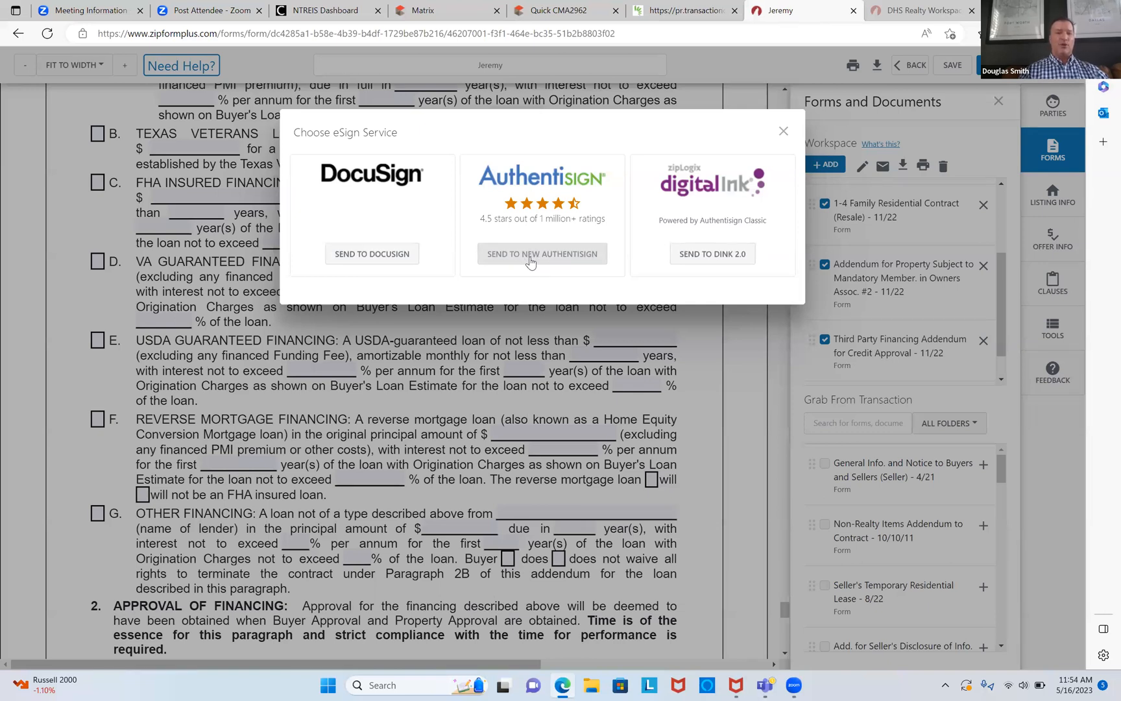
Step: Create a new Authentisign signing for the forms and reload the page after its error
left_click(541, 259)
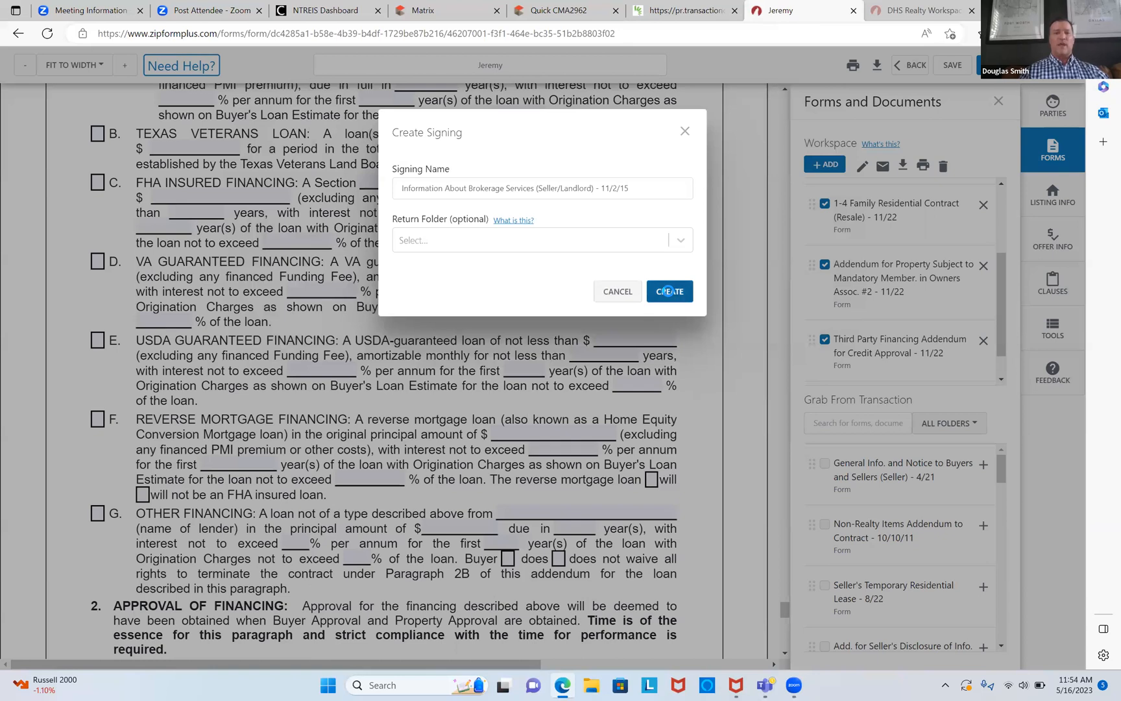
left_click(668, 291)
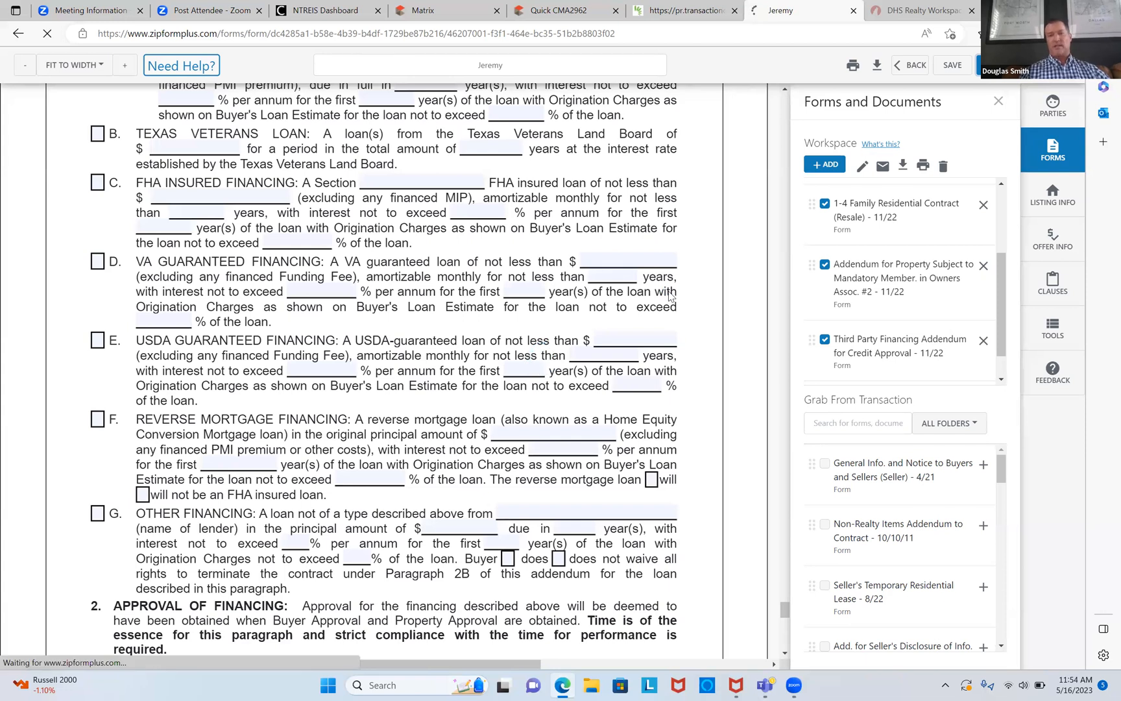
left_click(355, 426)
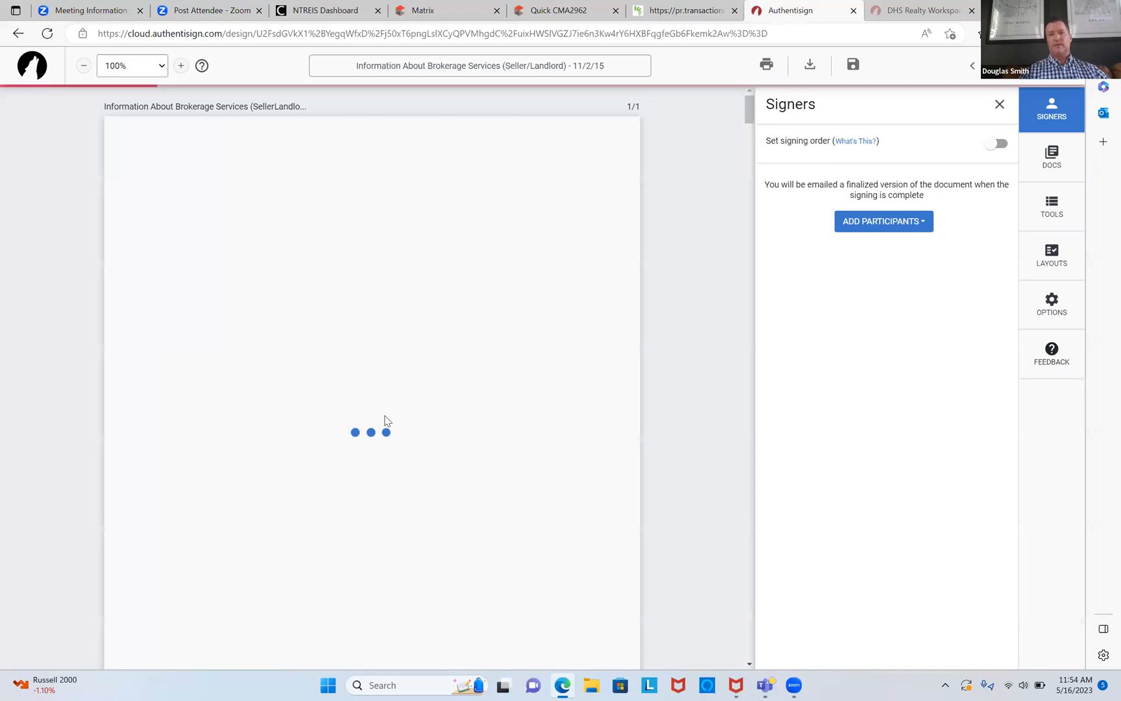
Step: Add the buyer from the transaction contacts as a remote signer
left_click(856, 224)
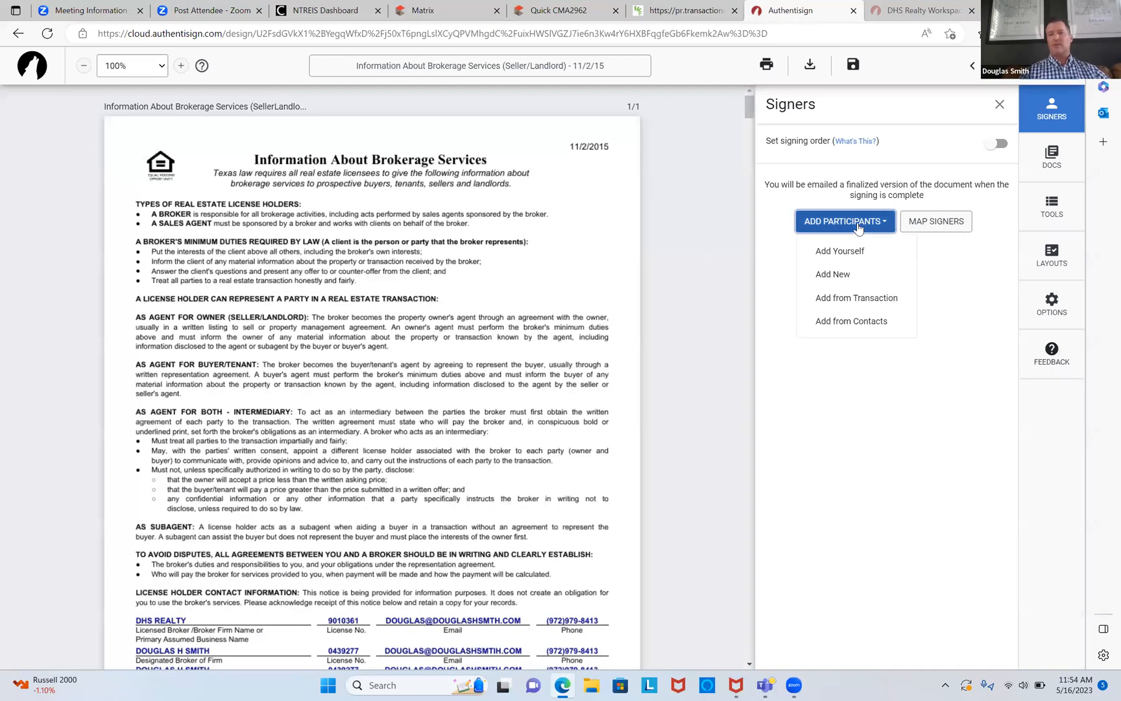
left_click(852, 300)
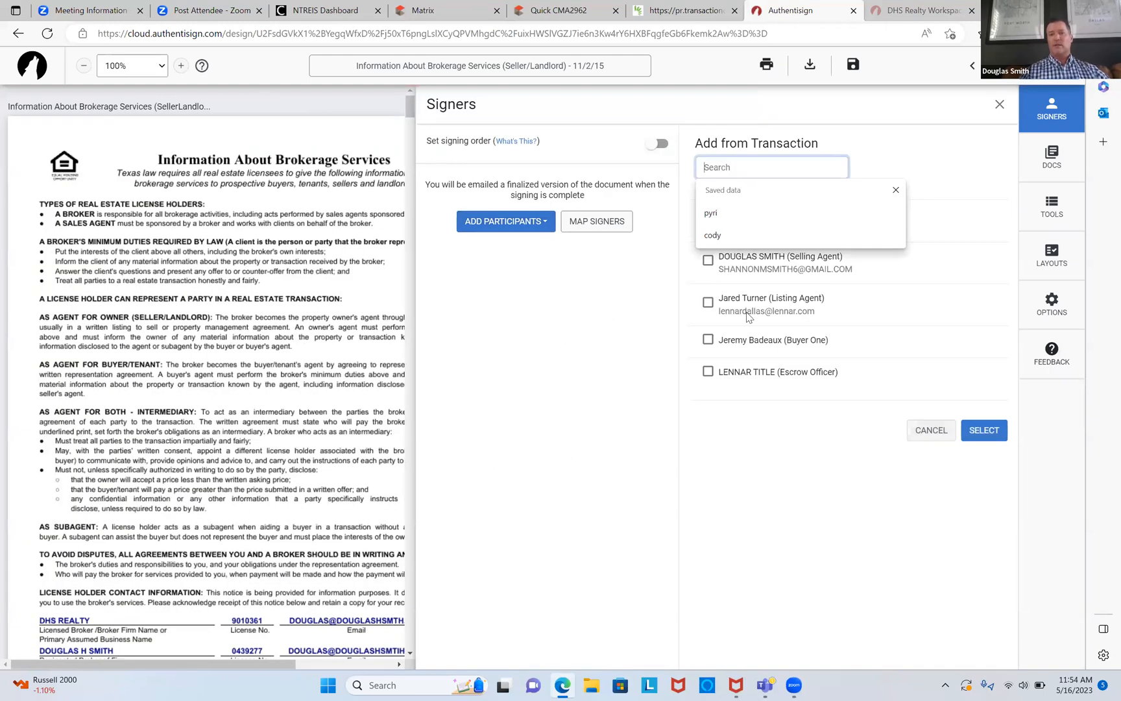
left_click(707, 340)
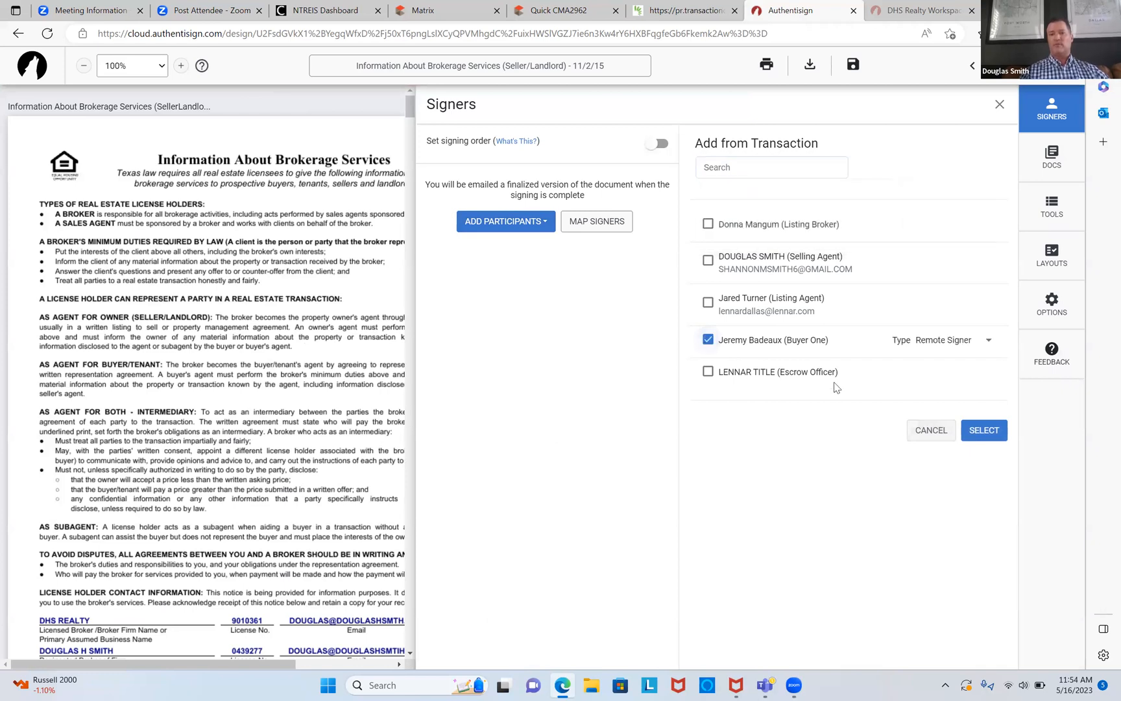
left_click(982, 432)
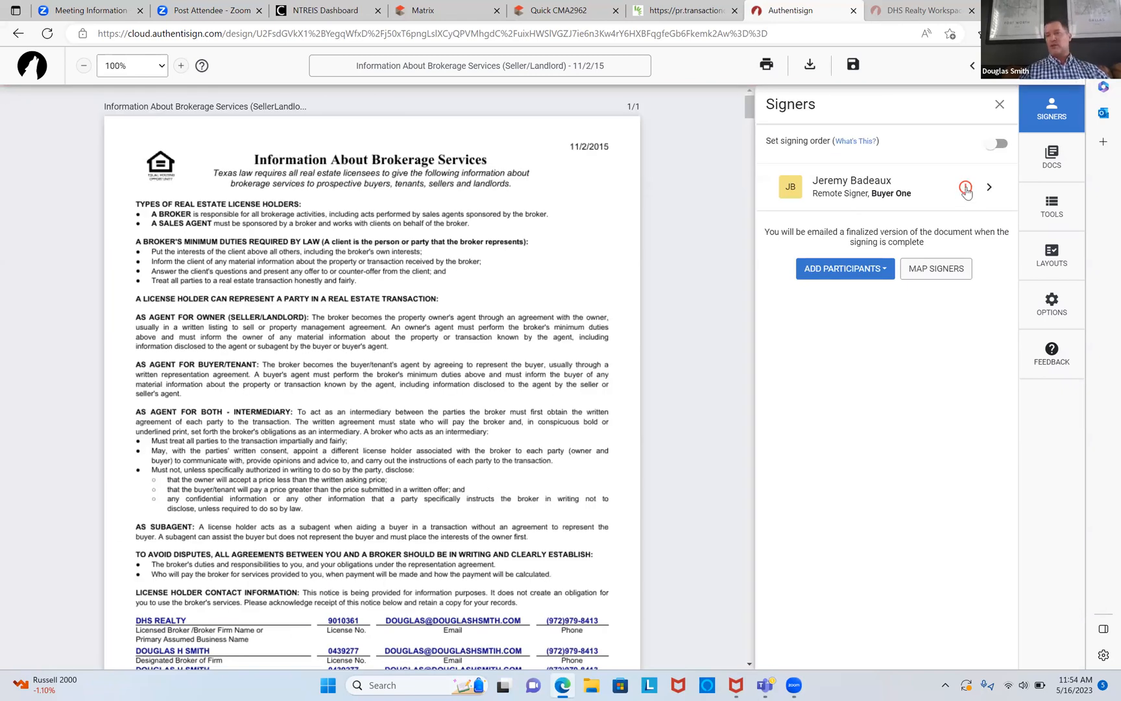
Step: Fill in the buyer's e-mail, custom signature name and custom initials, then save the signer details
left_click(966, 188)
left_click(951, 236)
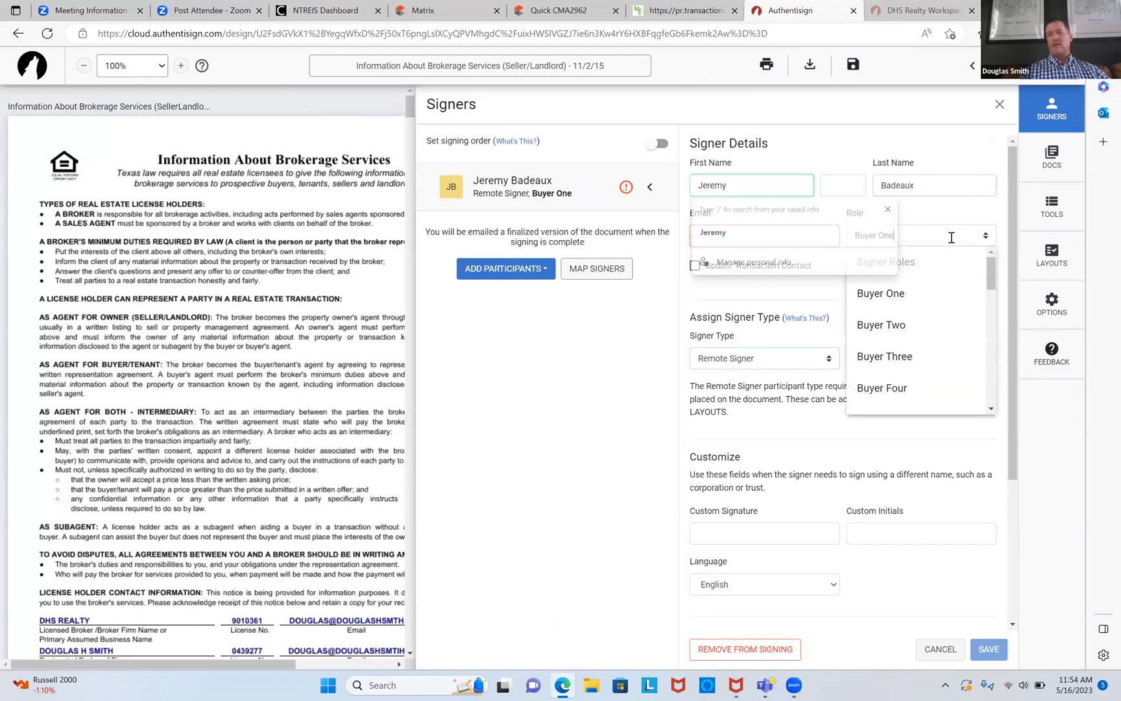
left_click(798, 240)
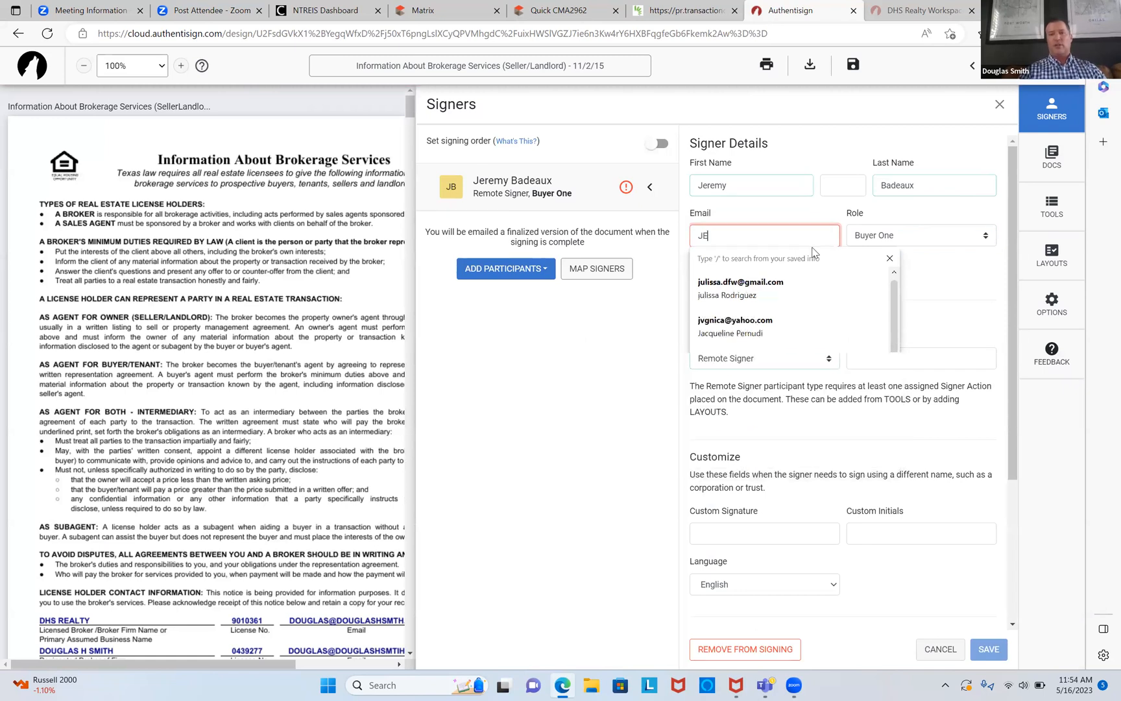
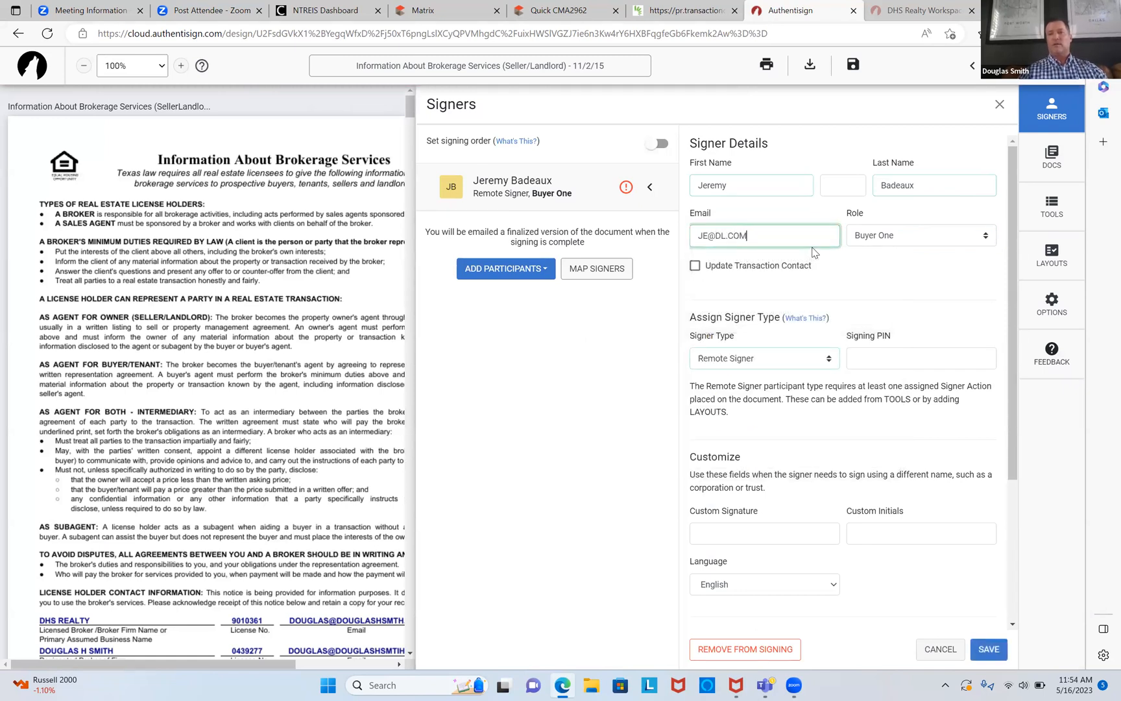
left_click(813, 536)
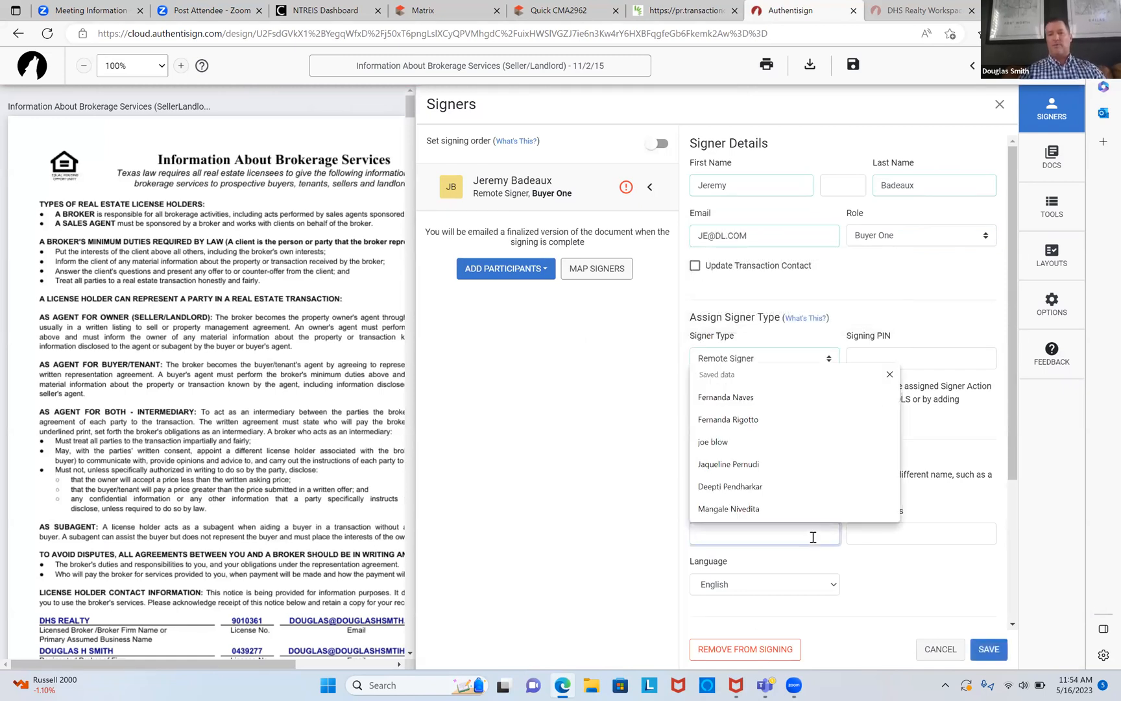
type("jERE")
key("BackSpace")
key("BackSpace")
key("BackSpace")
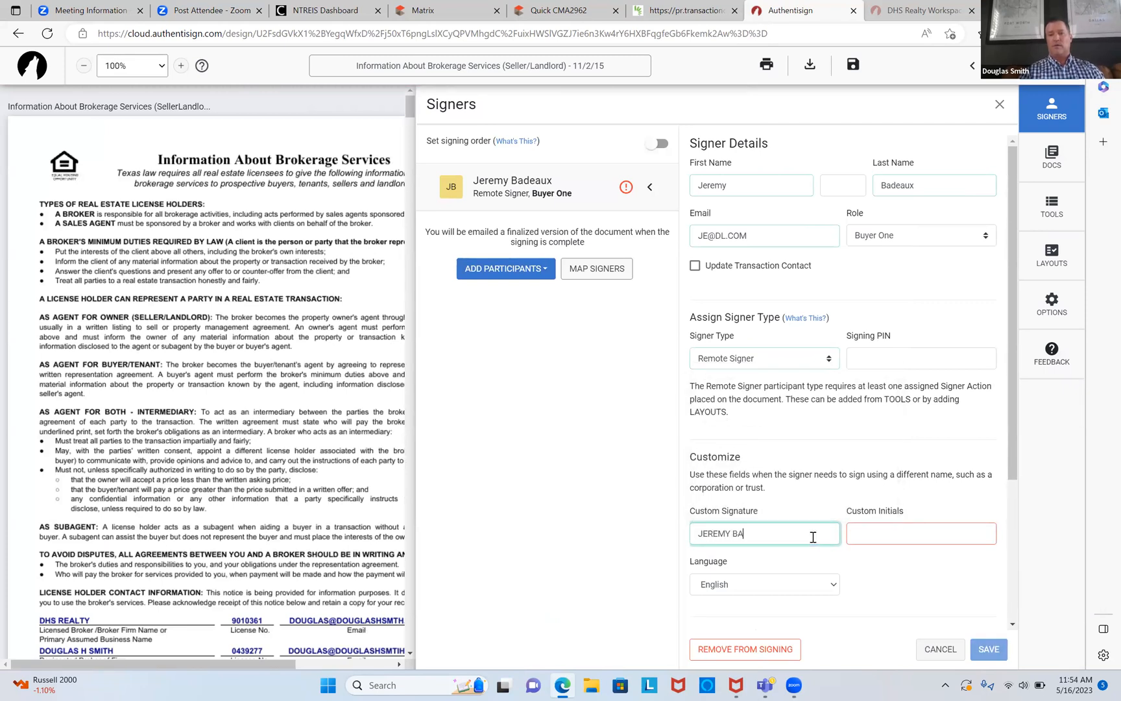
key("Tab")
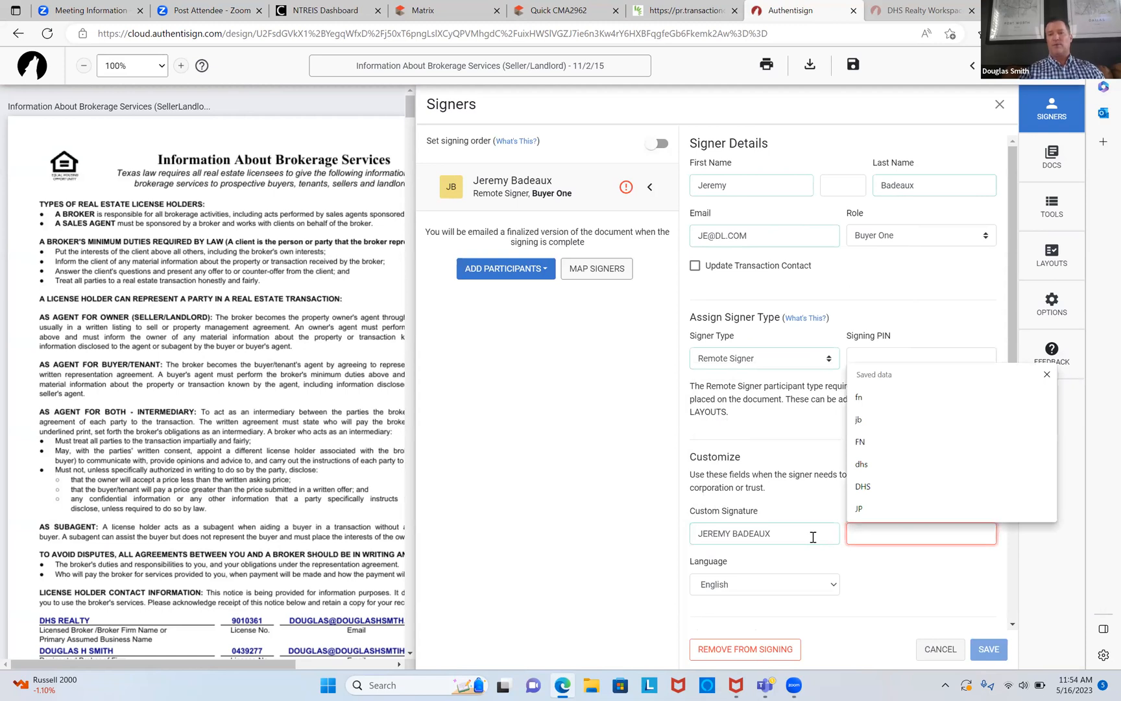
type("J")
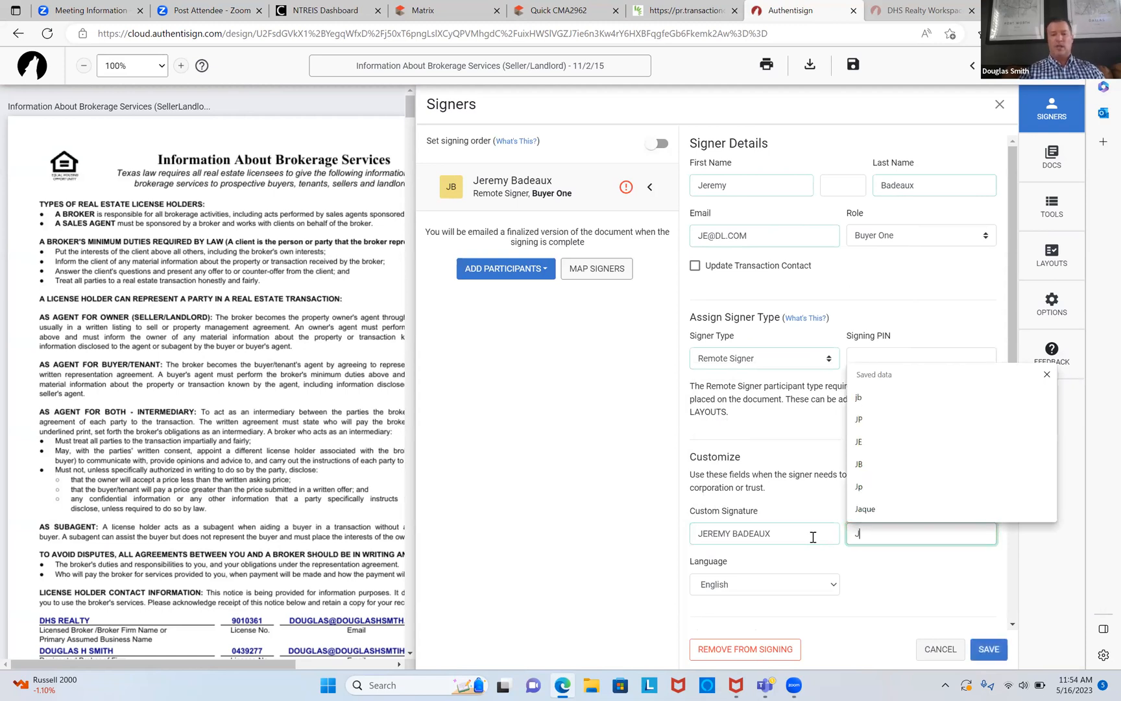
type("B")
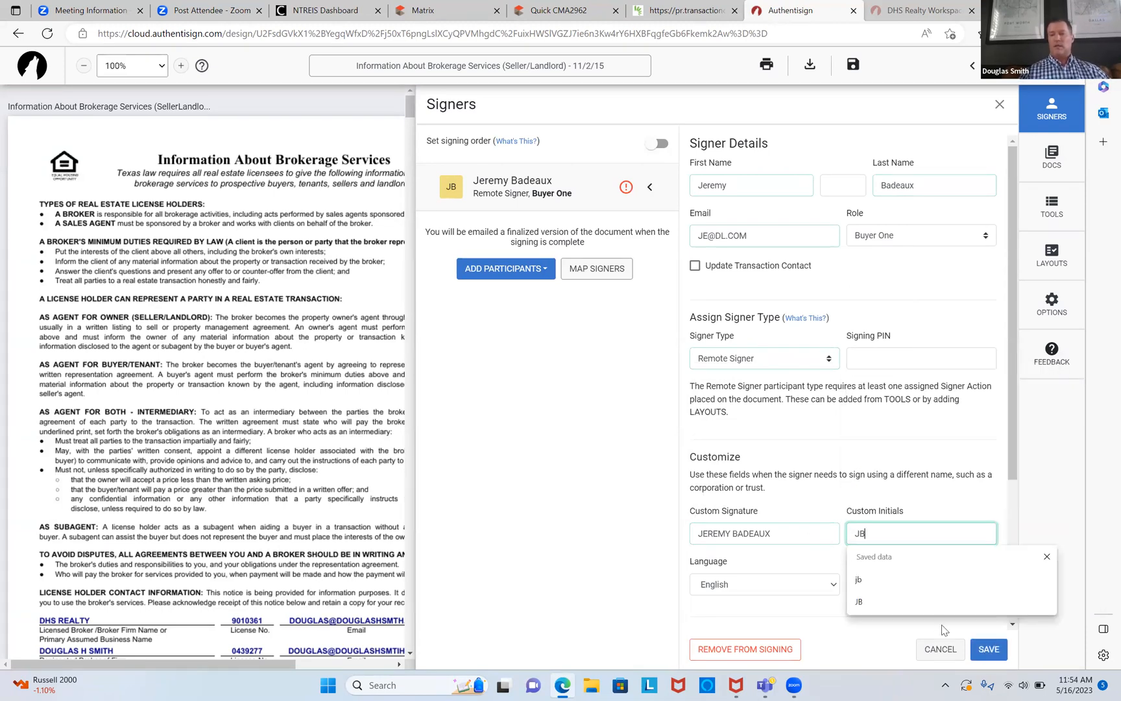
left_click(988, 650)
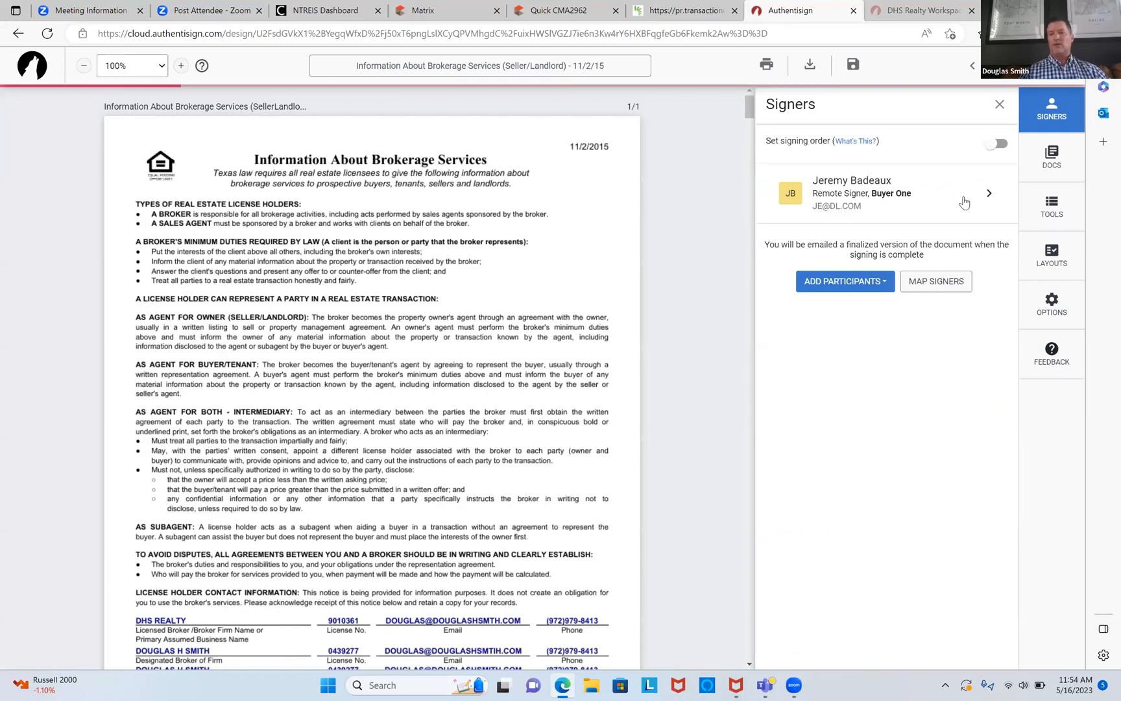
Step: Place the buyer's initials field and an automatic date field on the document's lines
scroll(674, 362, "down", 4)
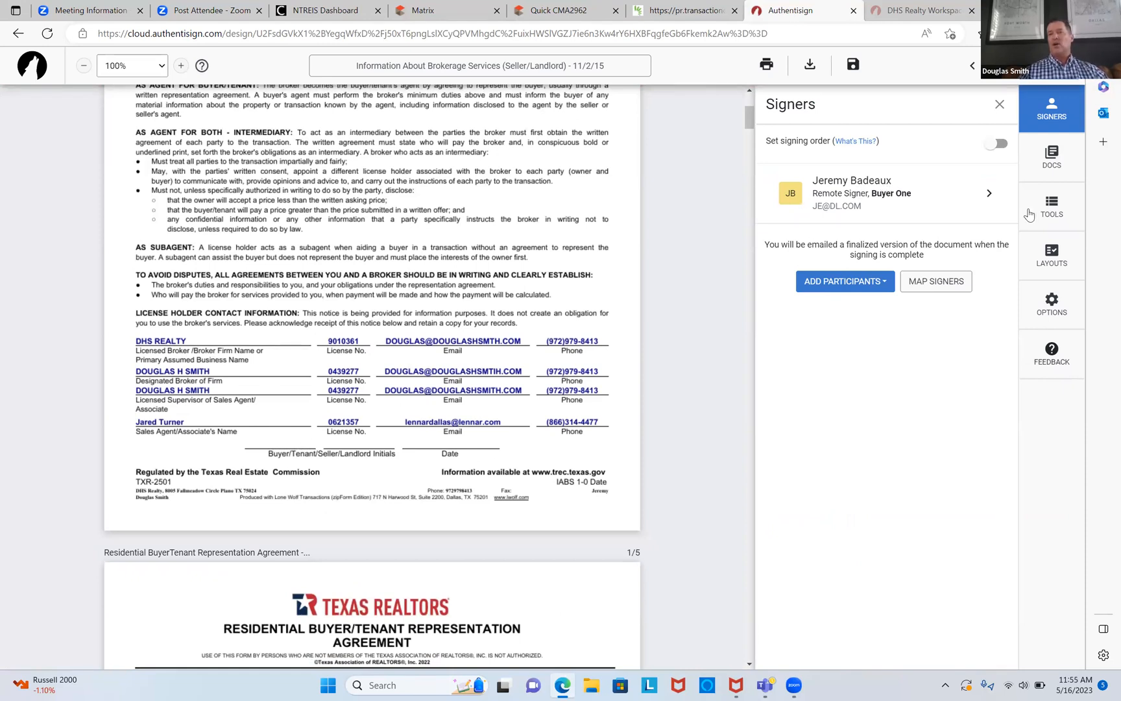
left_click(1052, 217)
left_click_drag(920, 213, 266, 427)
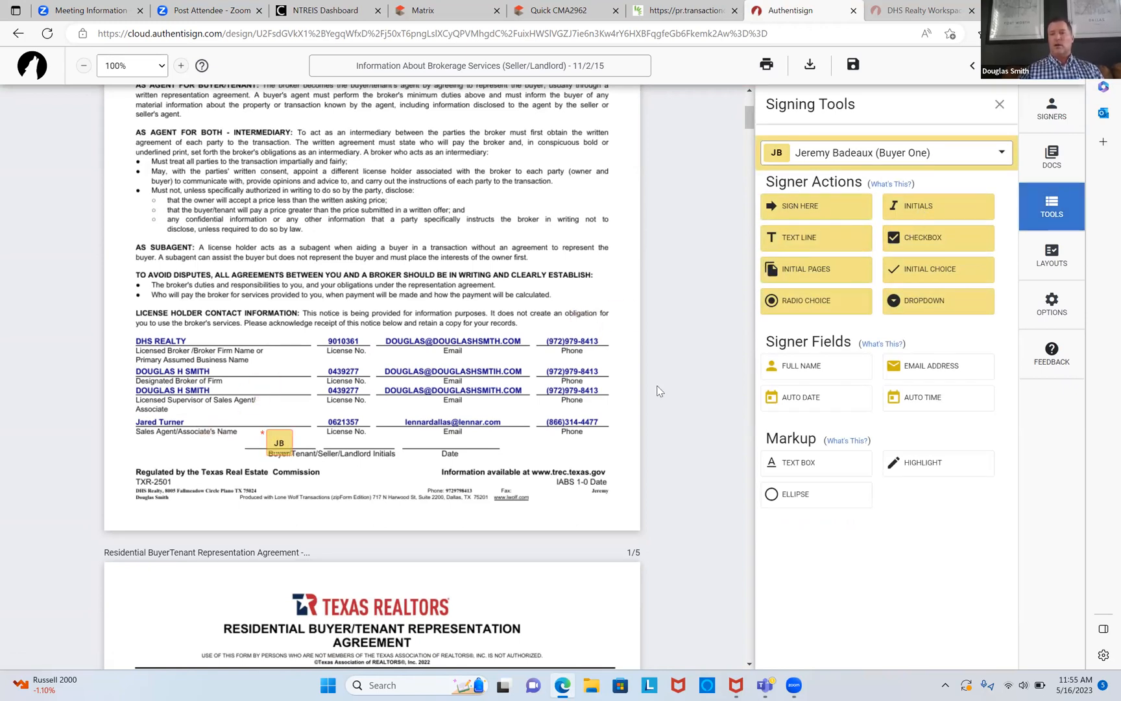
left_click_drag(859, 407, 418, 444)
Step: Review the remaining pages, finalize the signing setup and send the envelope for signature
scroll(517, 472, "down", 15)
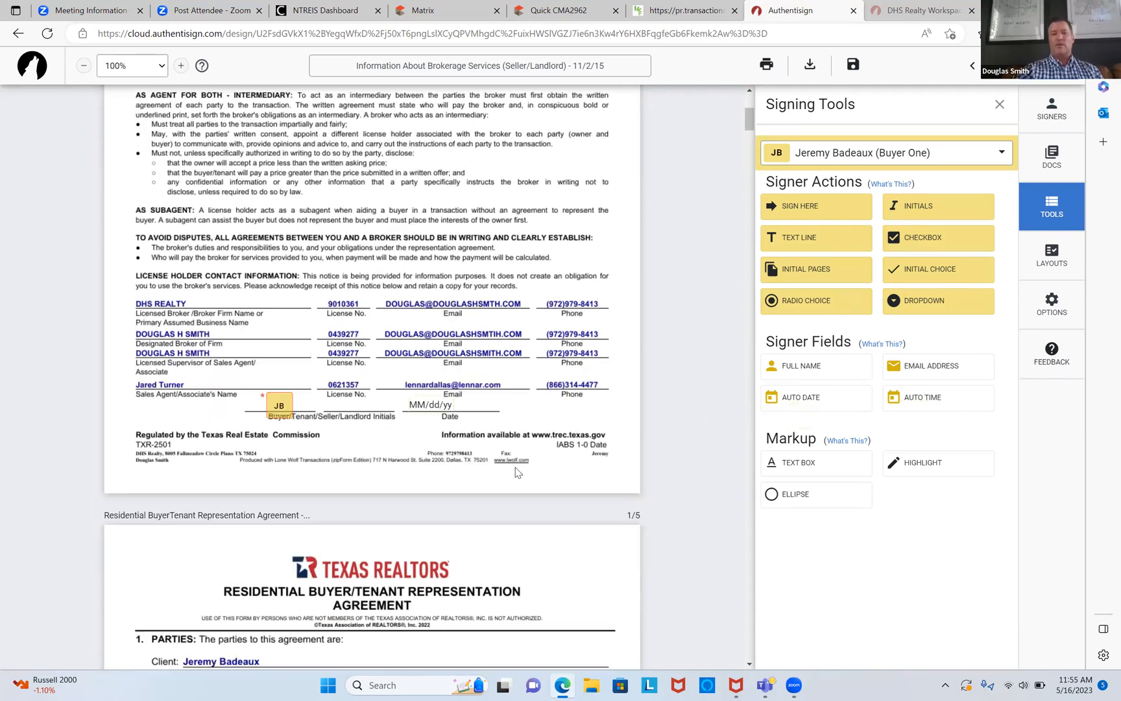
scroll(517, 472, "down", 15)
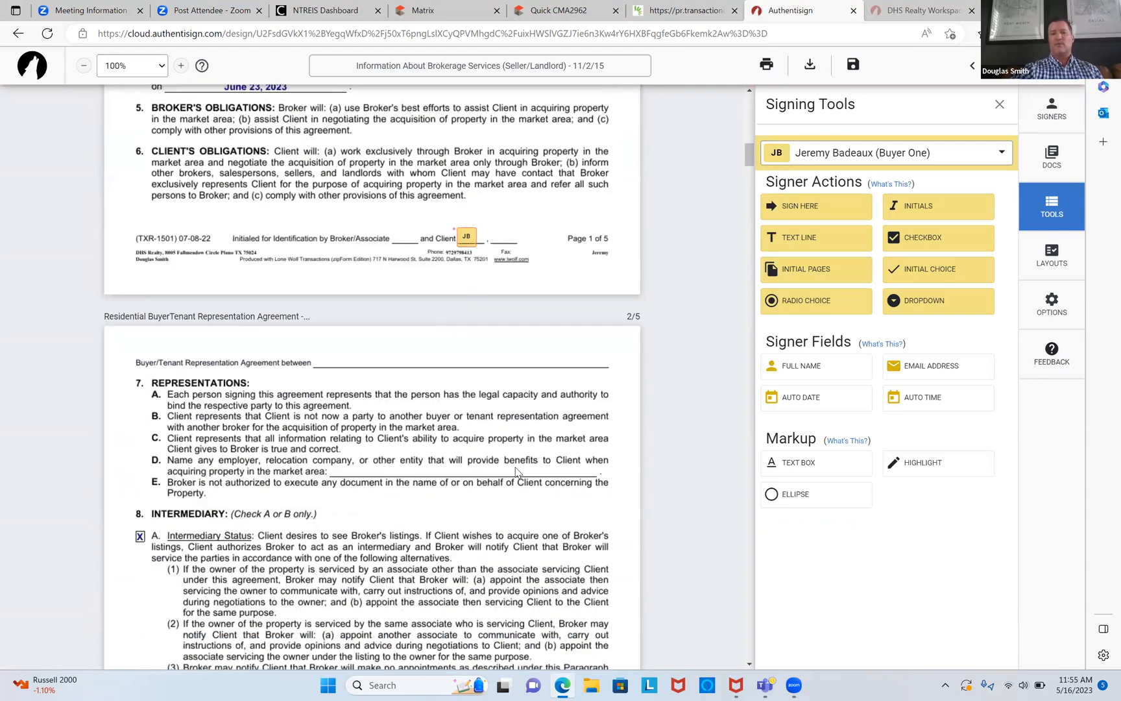
scroll(517, 471, "down", 20)
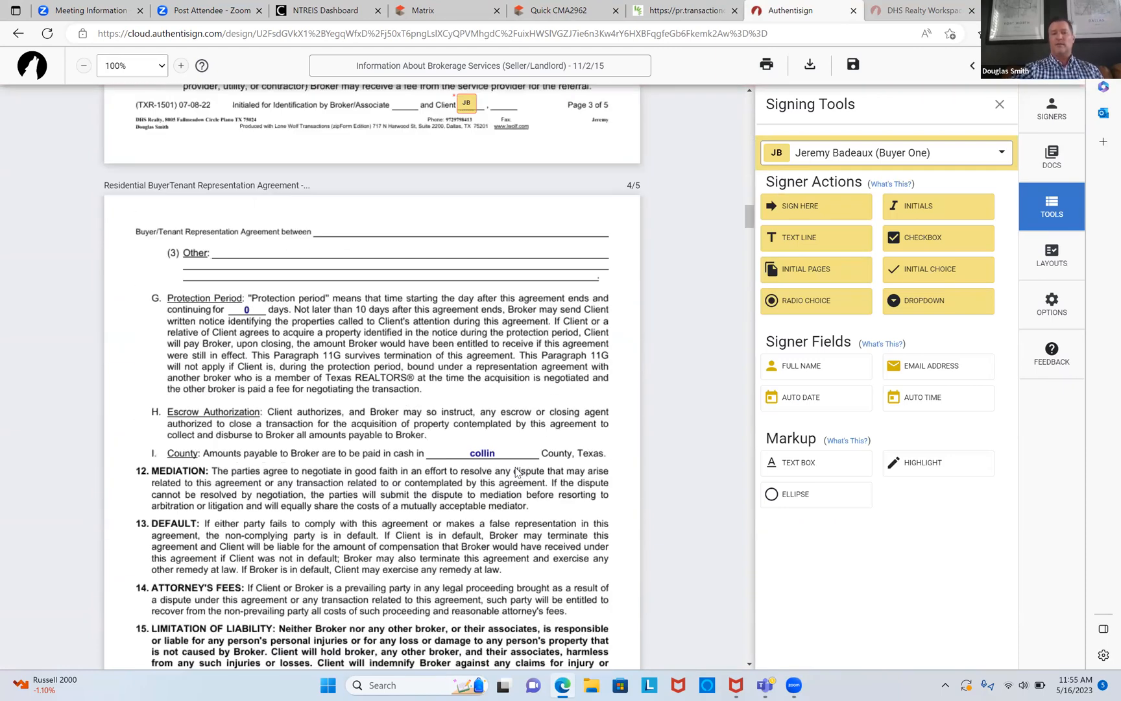
scroll(517, 472, "down", 20)
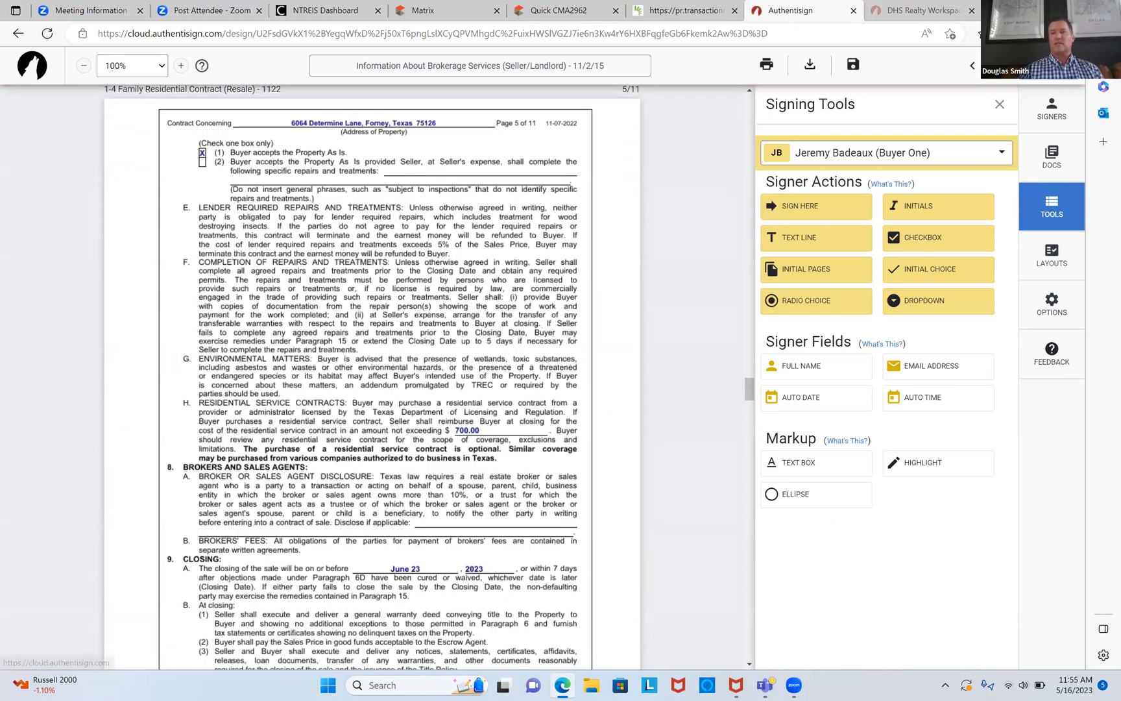
left_click(1038, 65)
left_click(774, 487)
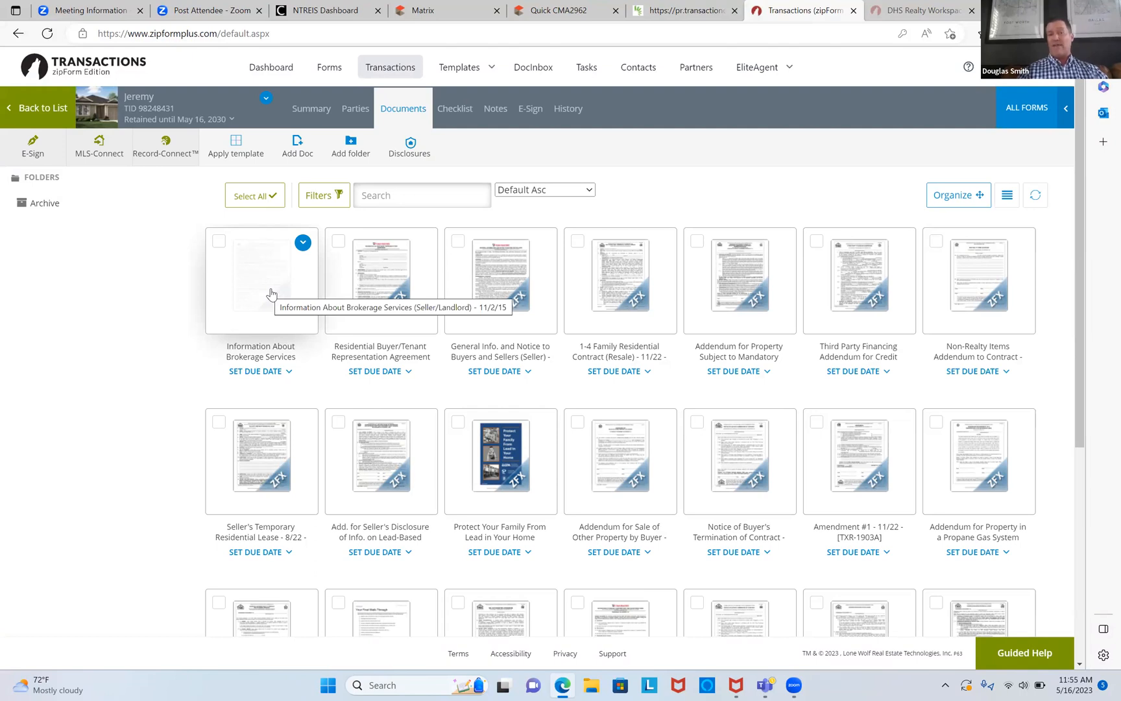
Step: Open the brokerage services document in the new form editor and restore the previous workspace
left_click(375, 287)
left_click(674, 211)
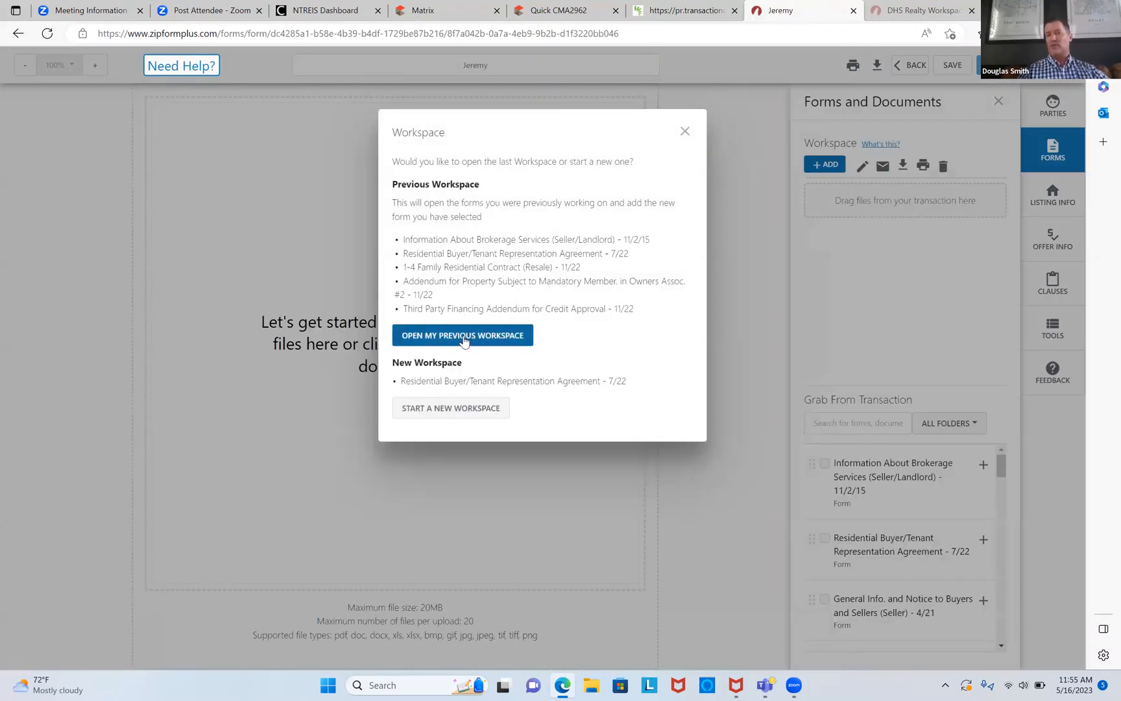
left_click(464, 341)
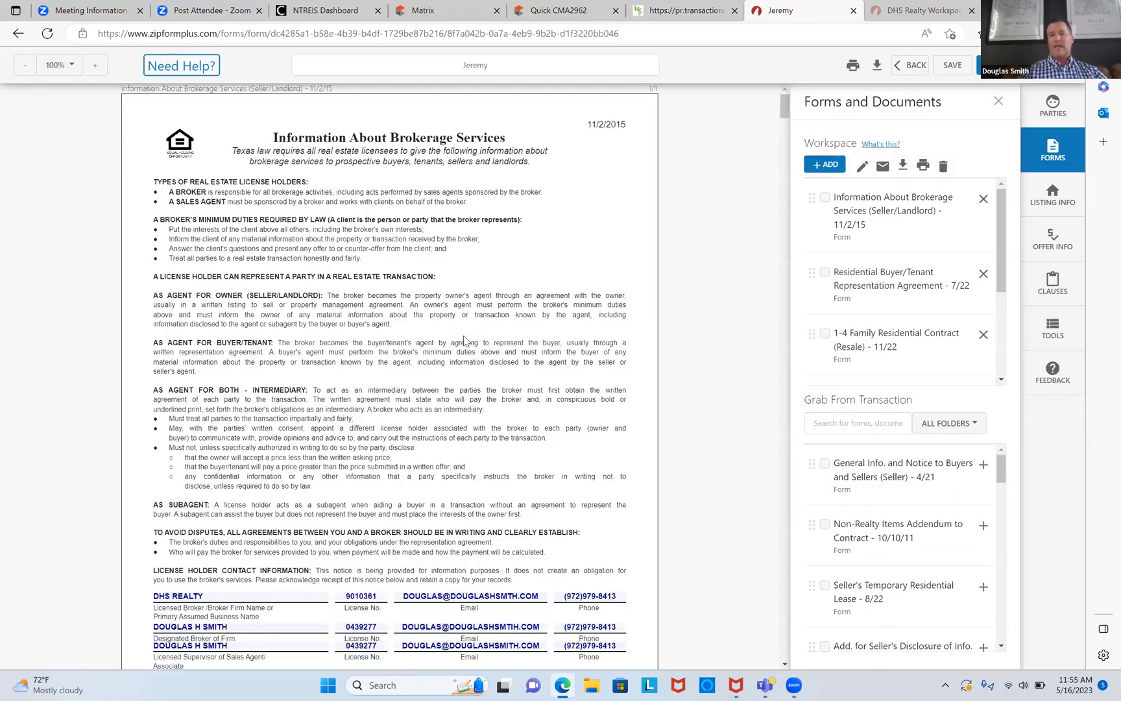
Step: Scroll the Buyer/Tenant Representation Agreement to section 11, Broker's Fees
scroll(464, 341, "down", 15)
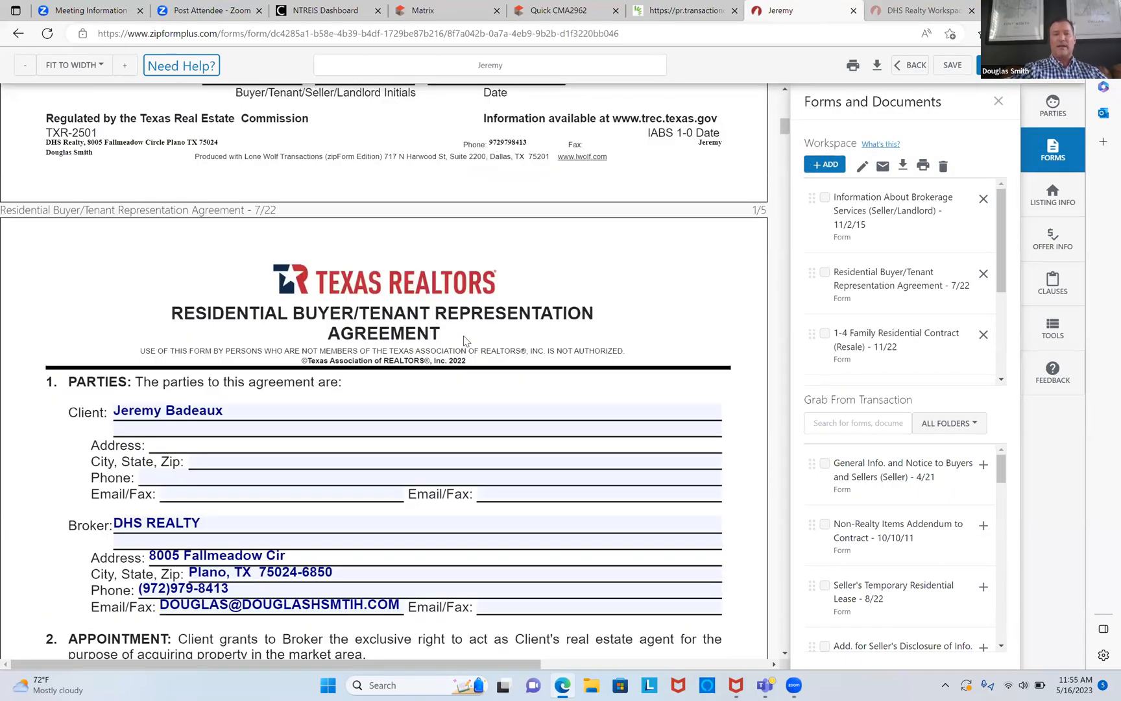
scroll(464, 340, "down", 5)
scroll(464, 340, "up", 8)
scroll(464, 338, "up", 3)
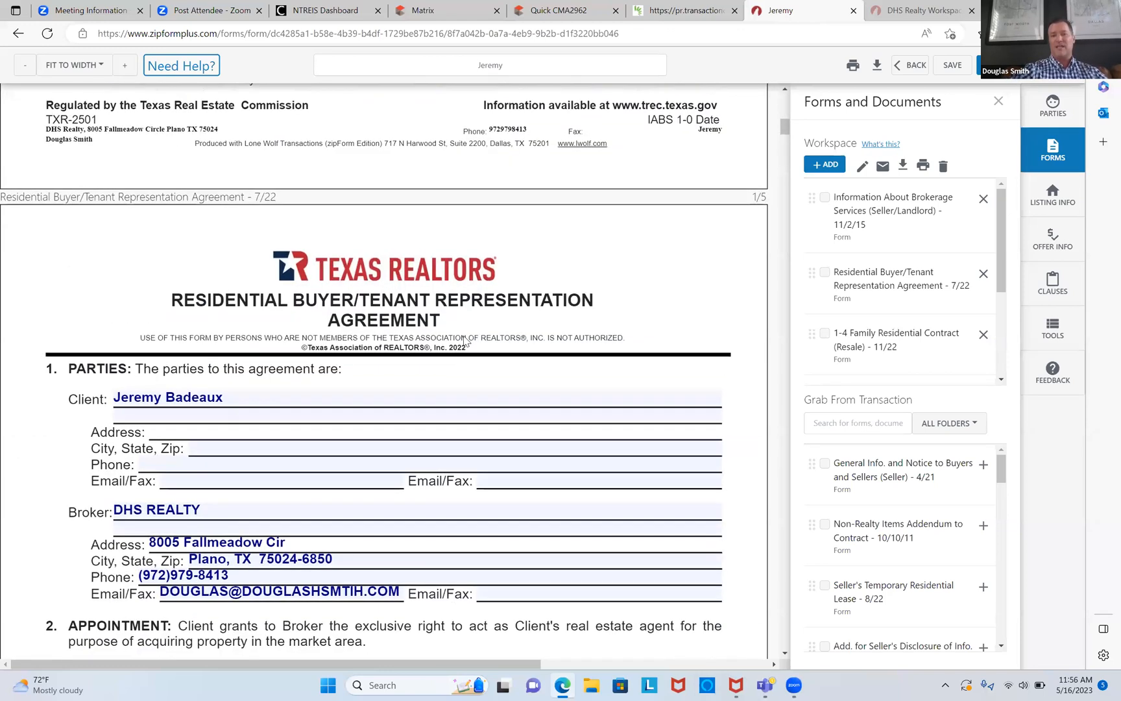
scroll(464, 340, "down", 8)
scroll(464, 341, "down", 15)
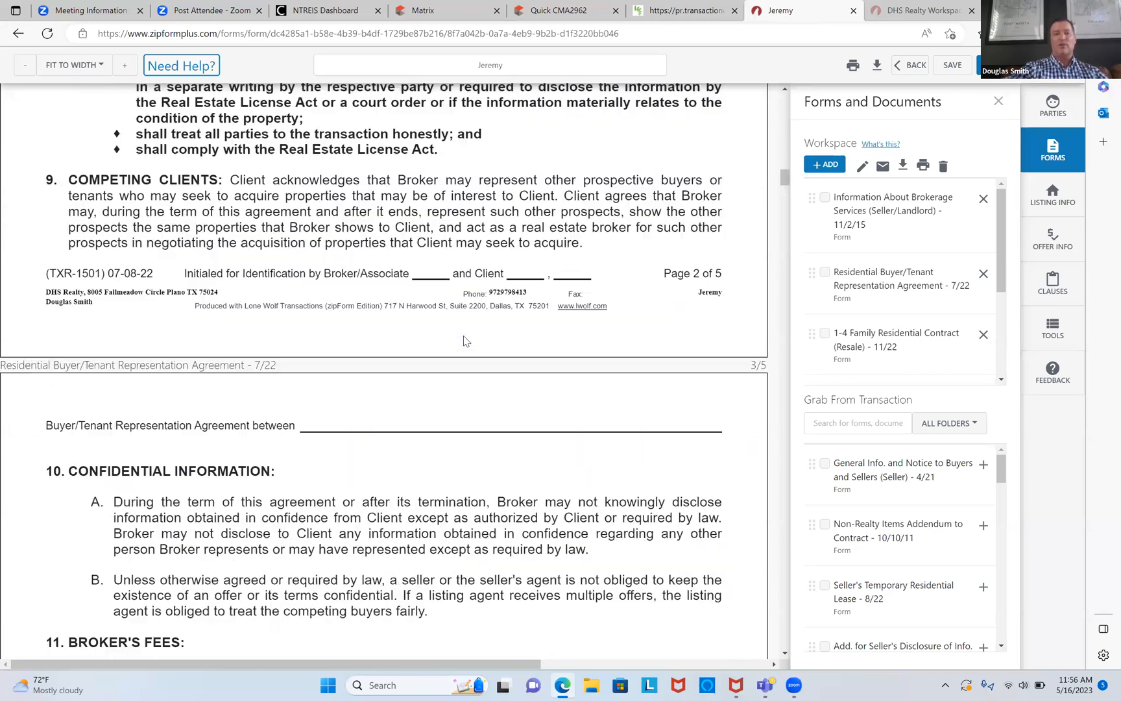
scroll(464, 340, "down", 1)
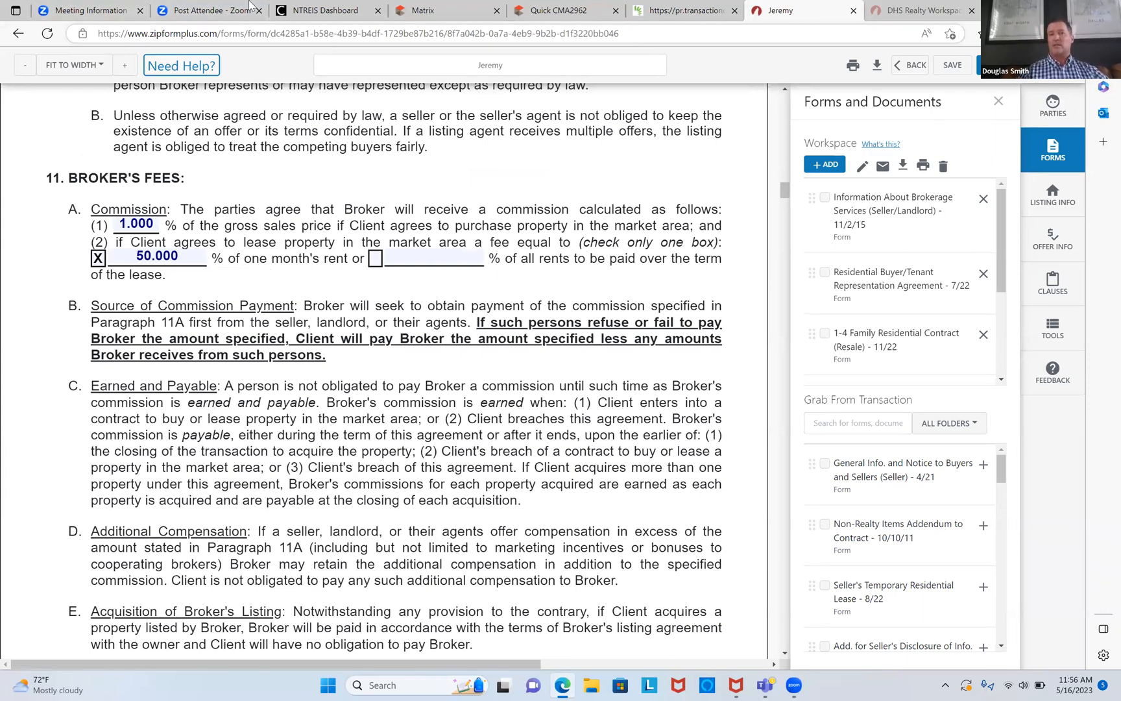
Step: Switch to the Matrix tab and start a detailed Residential Lease search
left_click(422, 11)
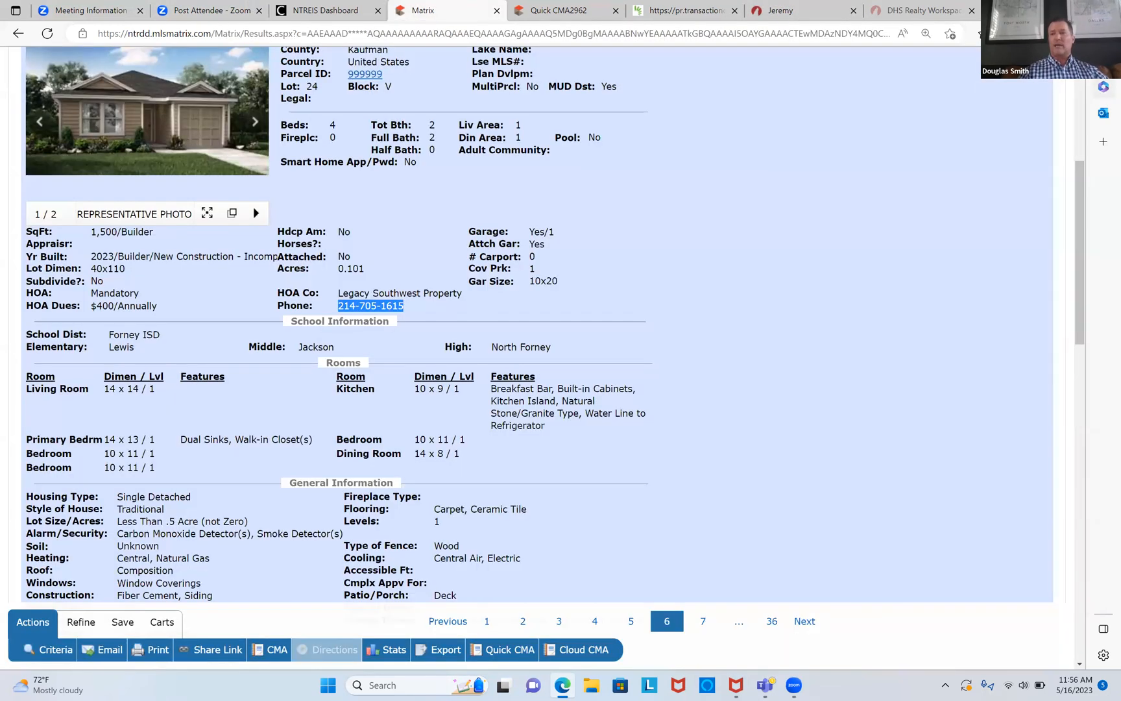
scroll(324, 260, "up", 5)
mouse_move(249, 81)
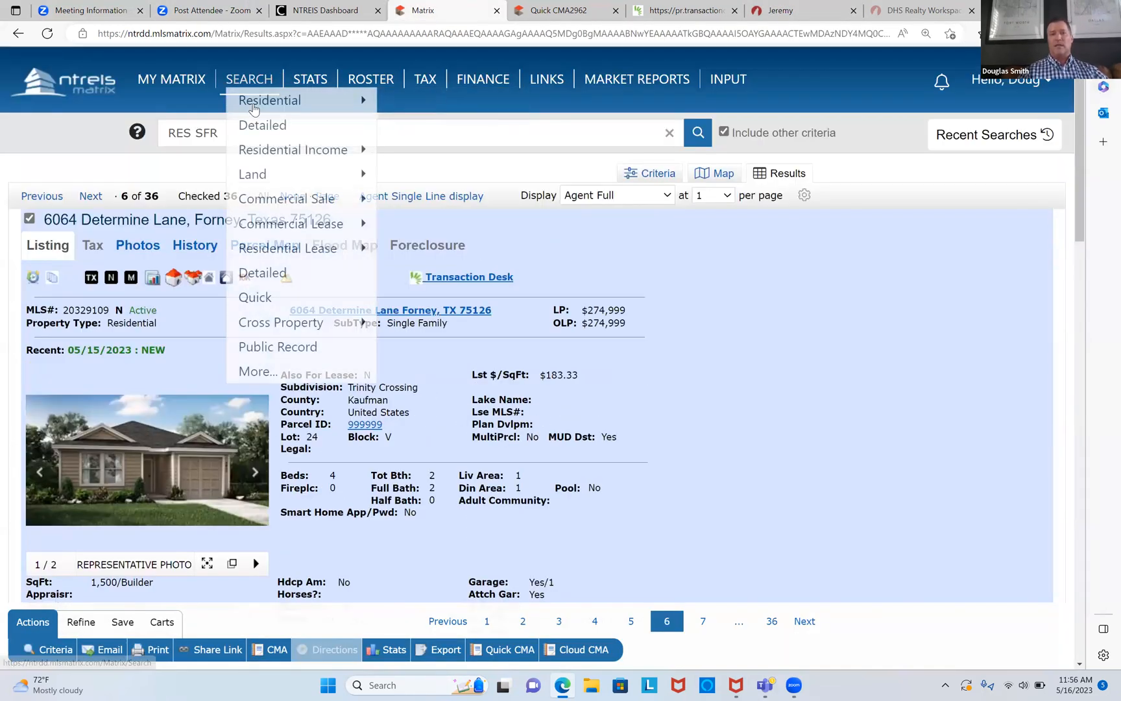
mouse_move(288, 248)
left_click(440, 249)
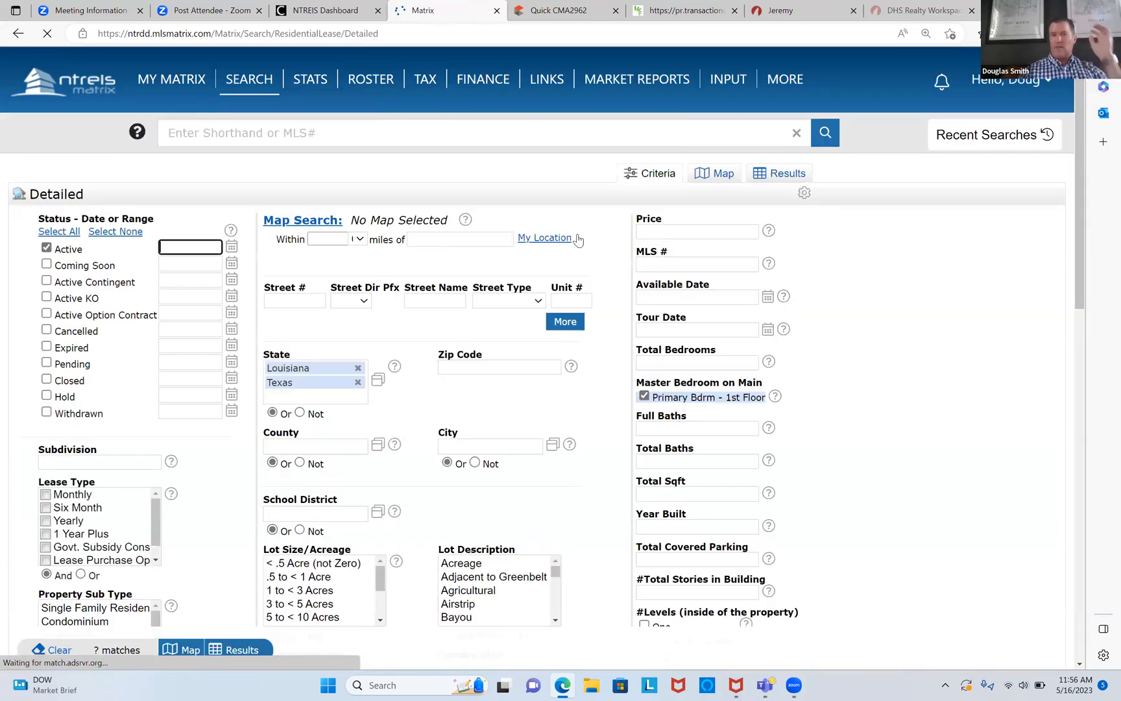
Step: Search for price 0-3000, city Forney, Single Family, 4+ bedrooms, and show the results
left_click(650, 228)
type("0-3")
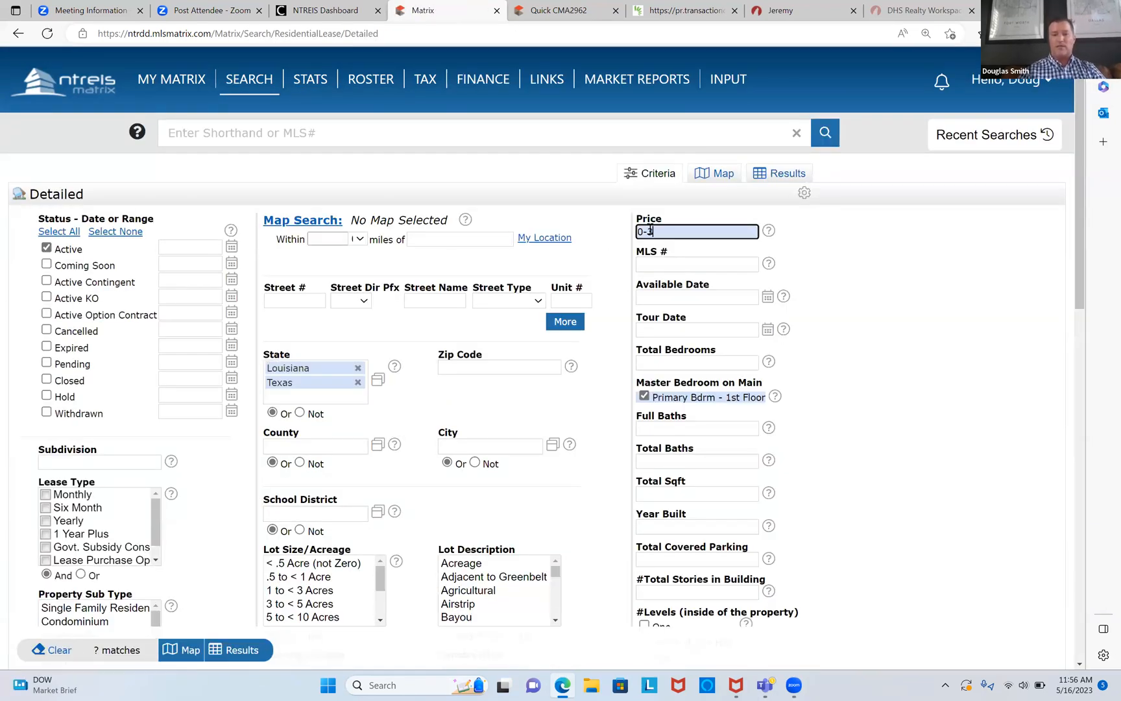
left_click(510, 445)
type("FORNEY")
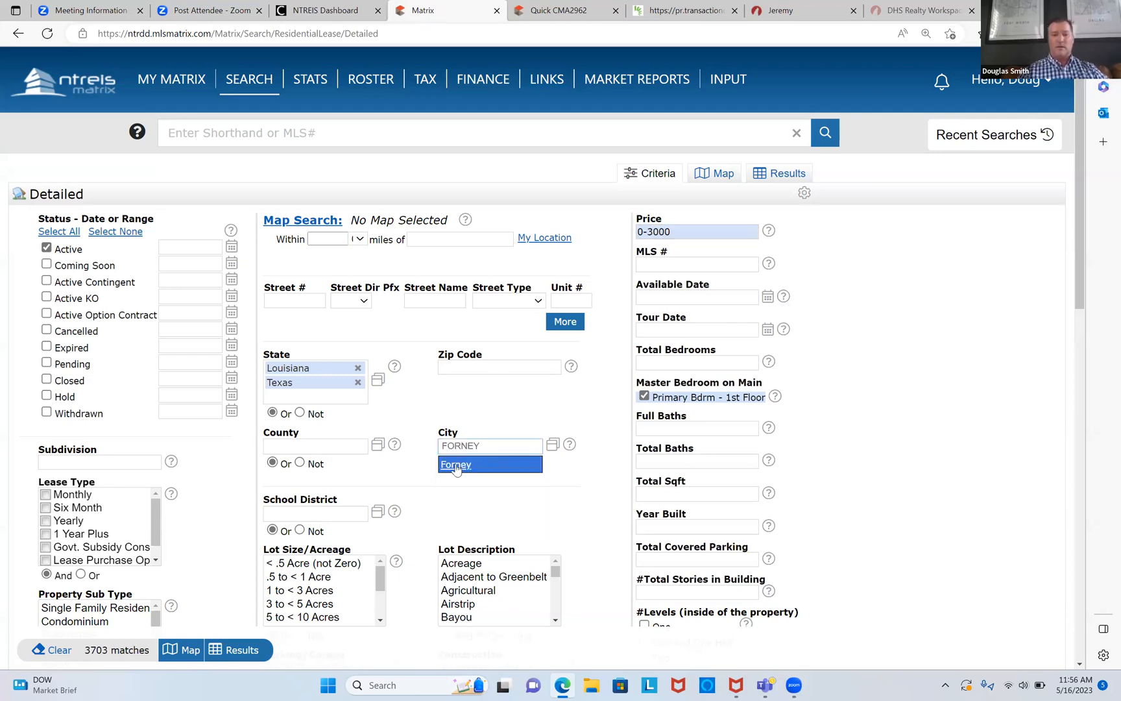
left_click(456, 465)
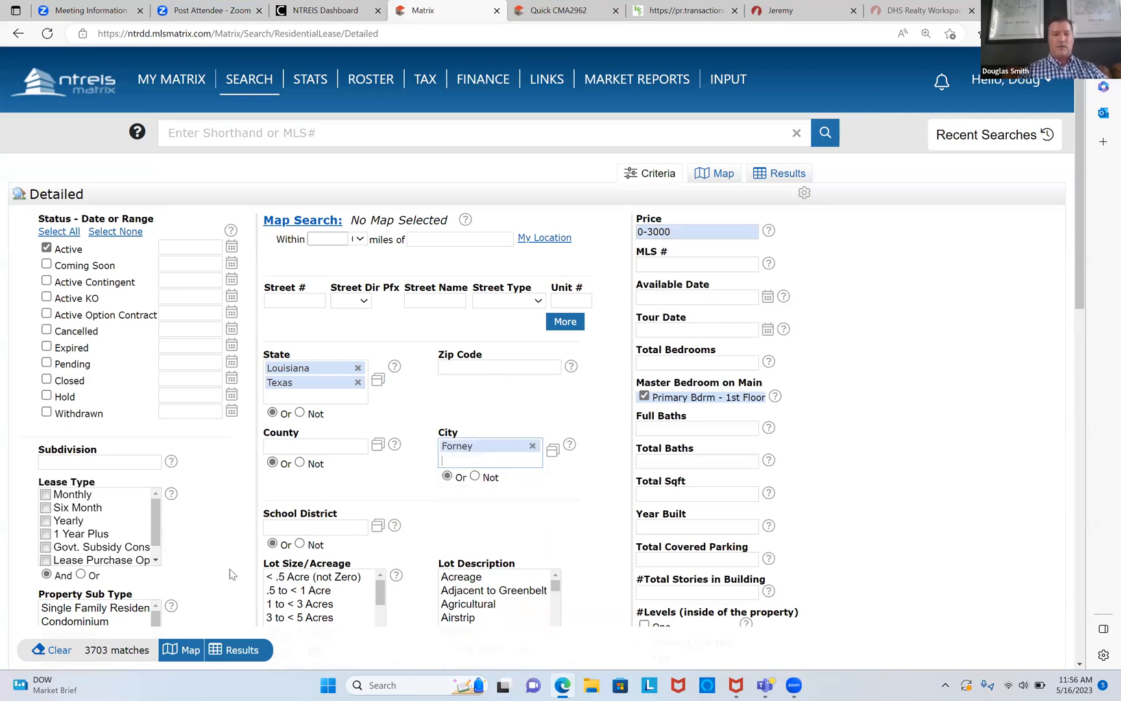
left_click(121, 599)
left_click(705, 347)
type("4+")
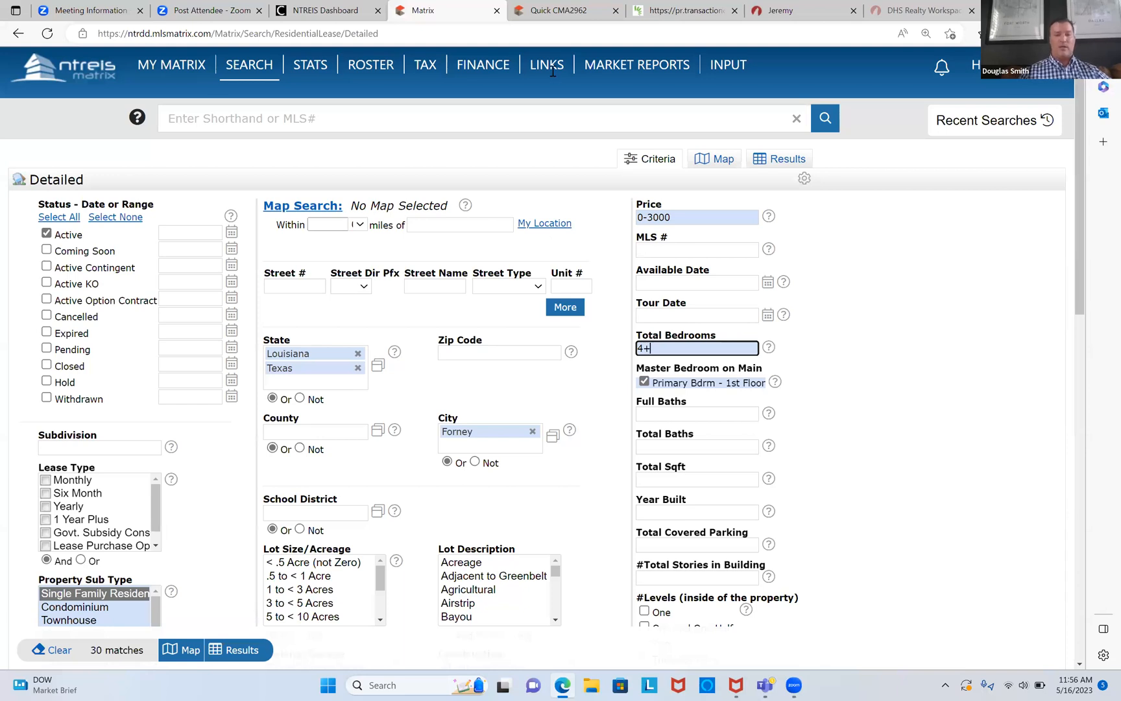
left_click(246, 651)
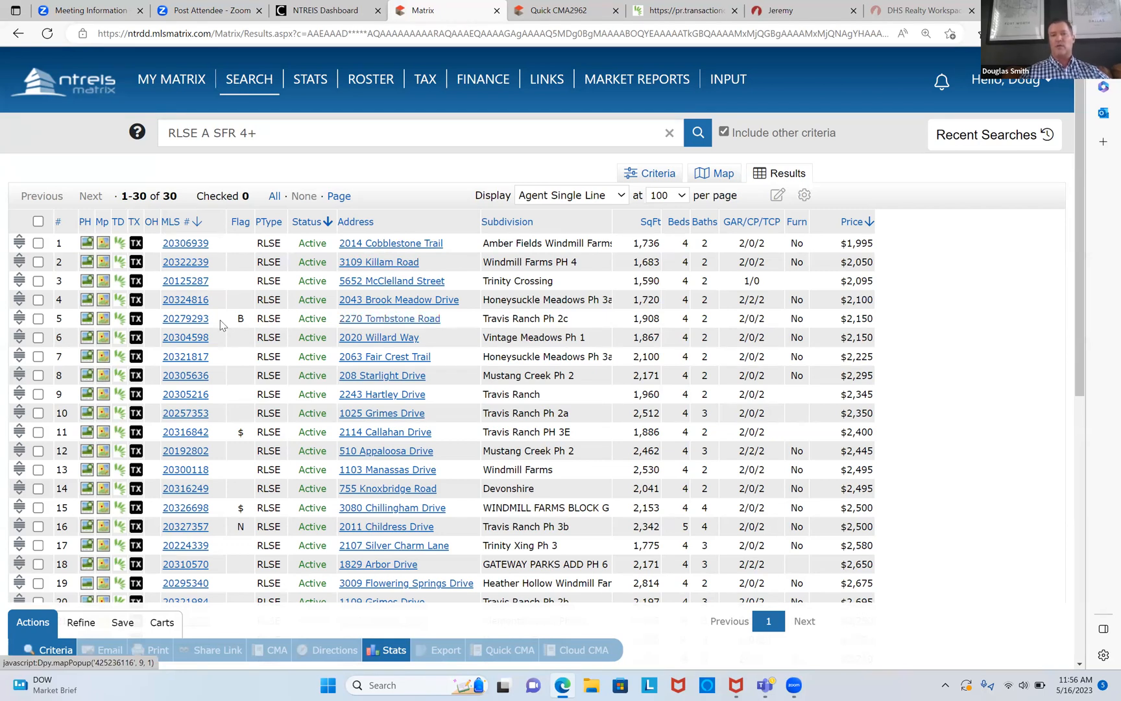
left_click(186, 319)
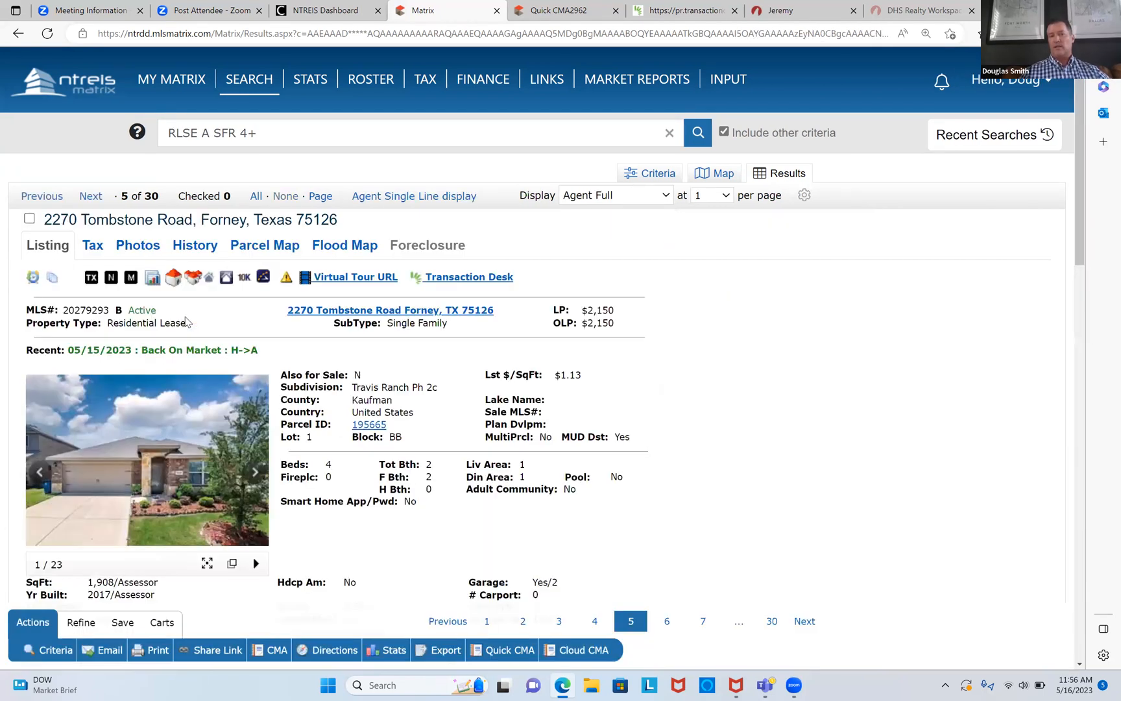
scroll(186, 322, "down", 20)
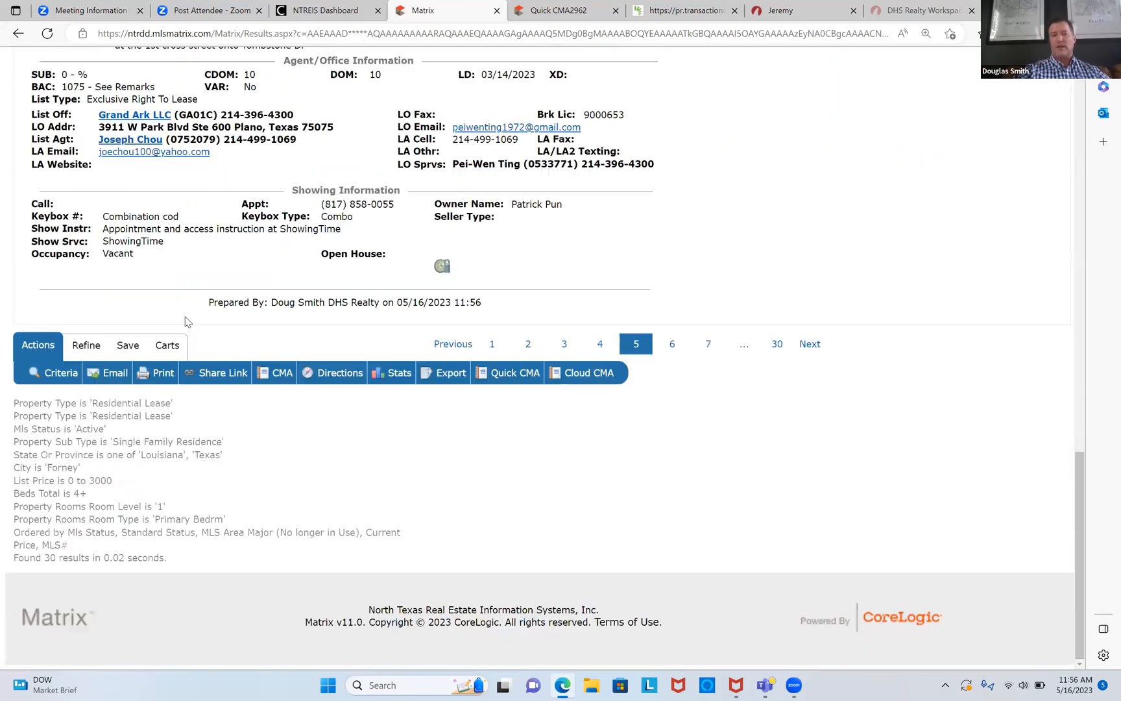
scroll(110, 327, "up", 1)
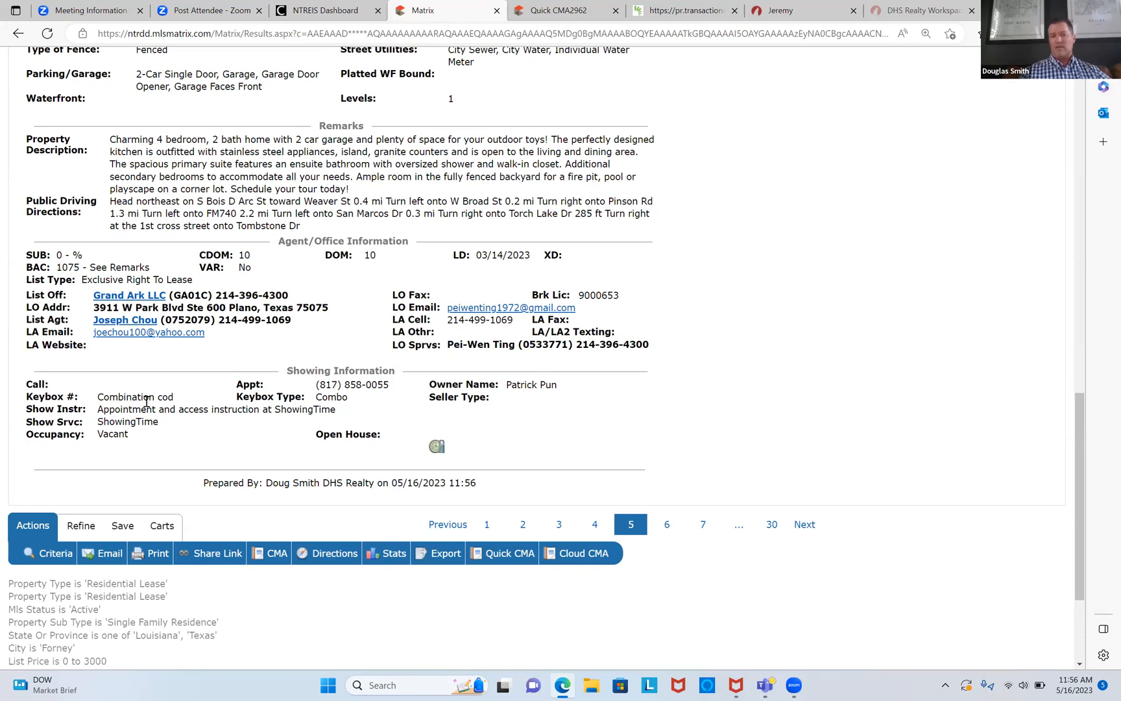
scroll(200, 396, "up", 3)
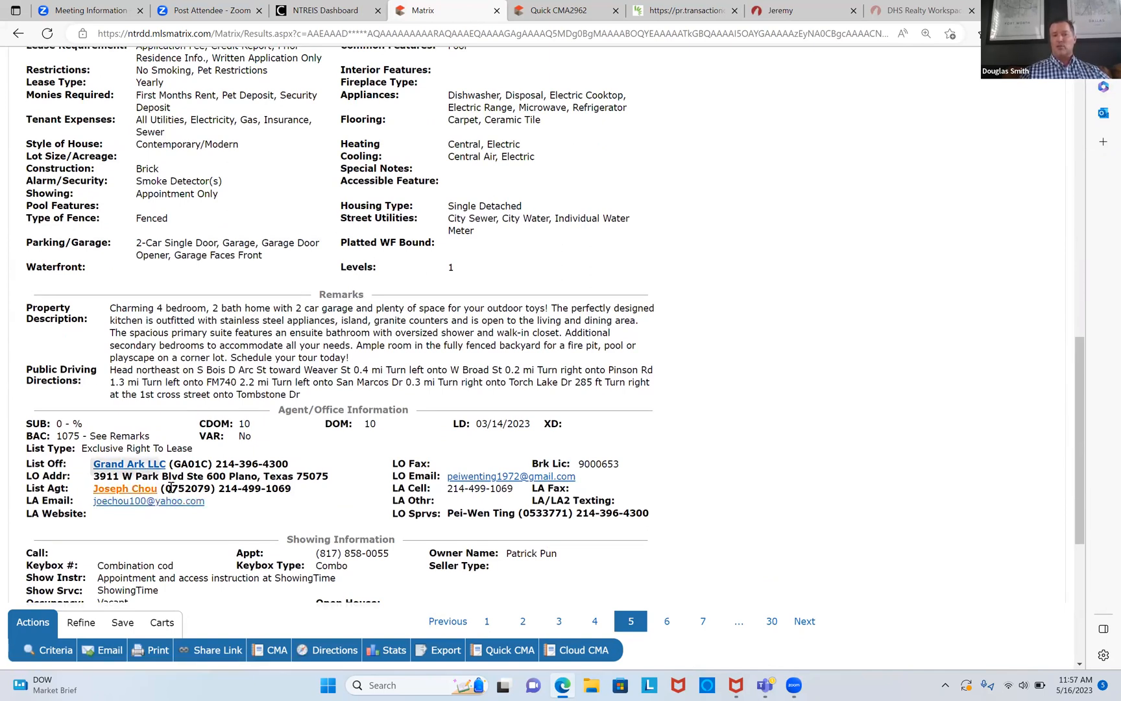
left_click_drag(217, 488, 299, 495)
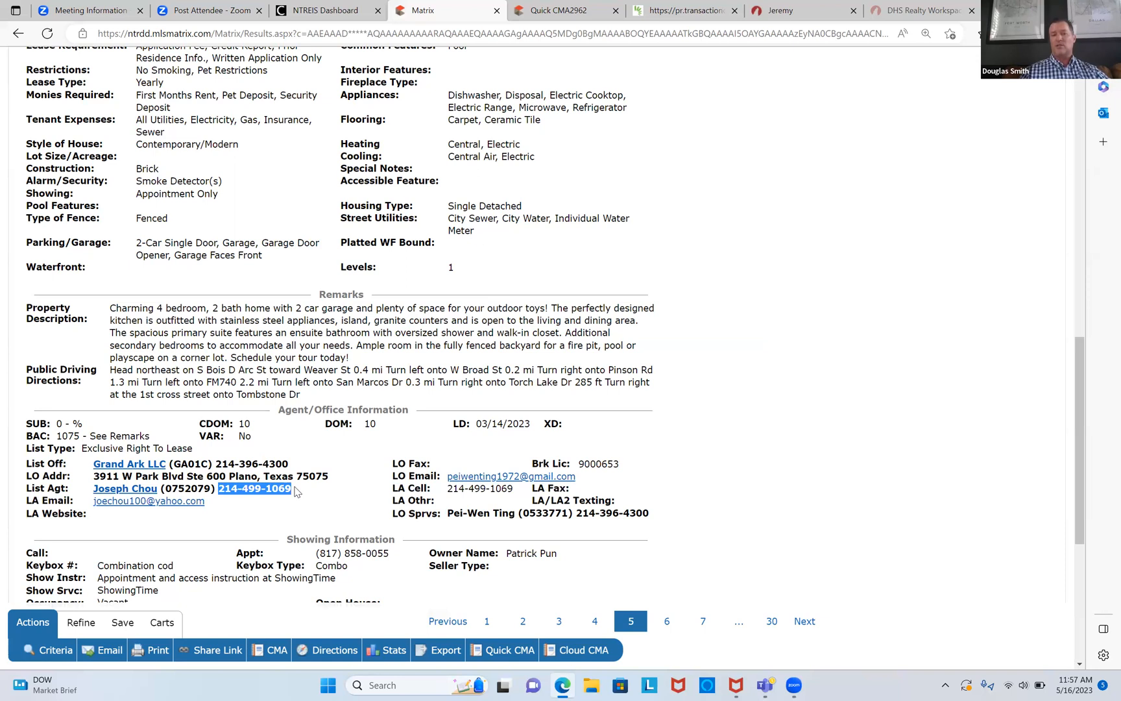
Step: Check the listing's Transaction Desk documents, then return to the Matrix tab
scroll(295, 491, "up", 10)
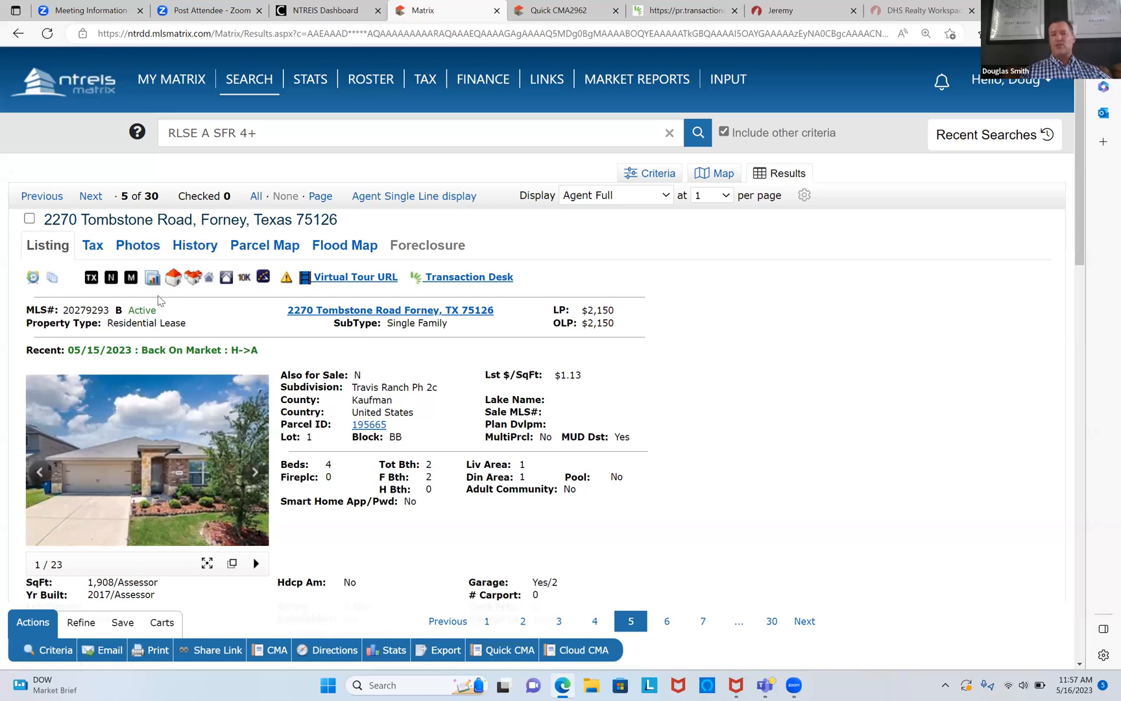
left_click(54, 284)
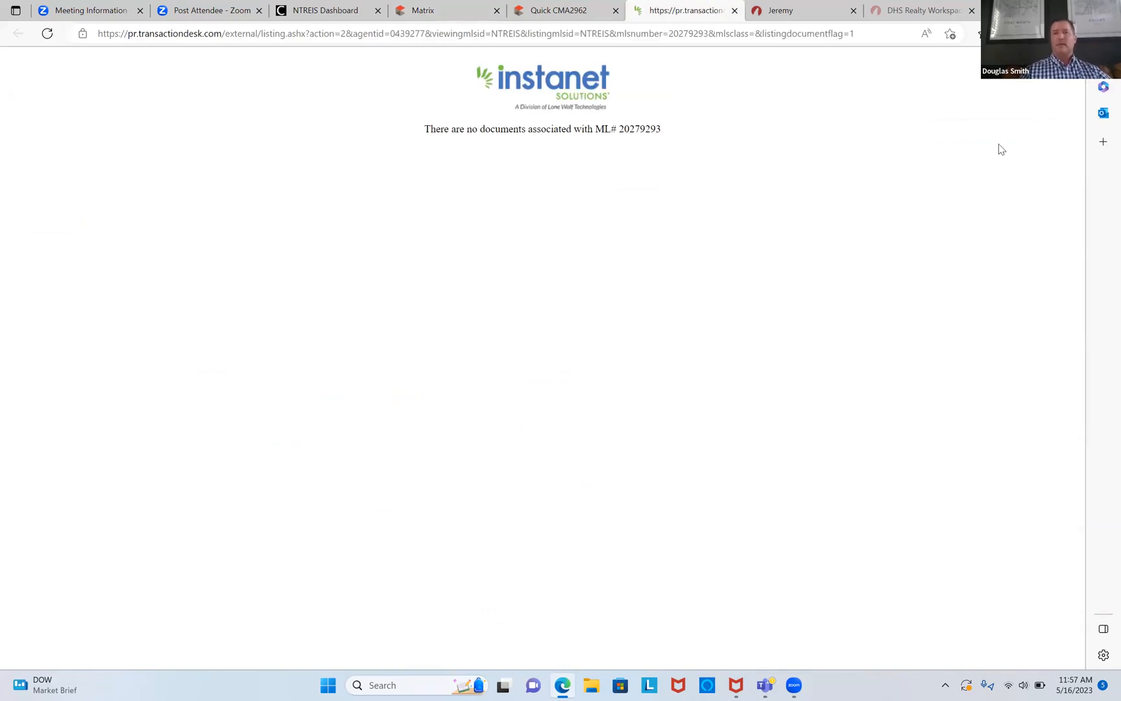
key("ctrl+4")
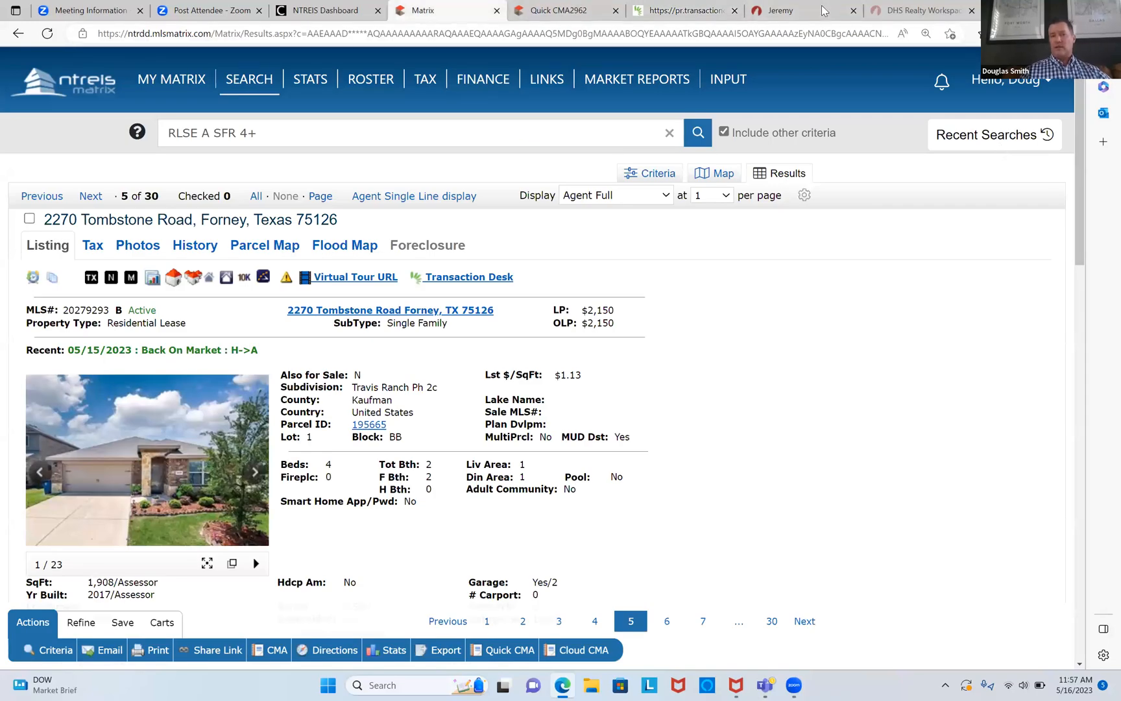
mouse_move(804, 10)
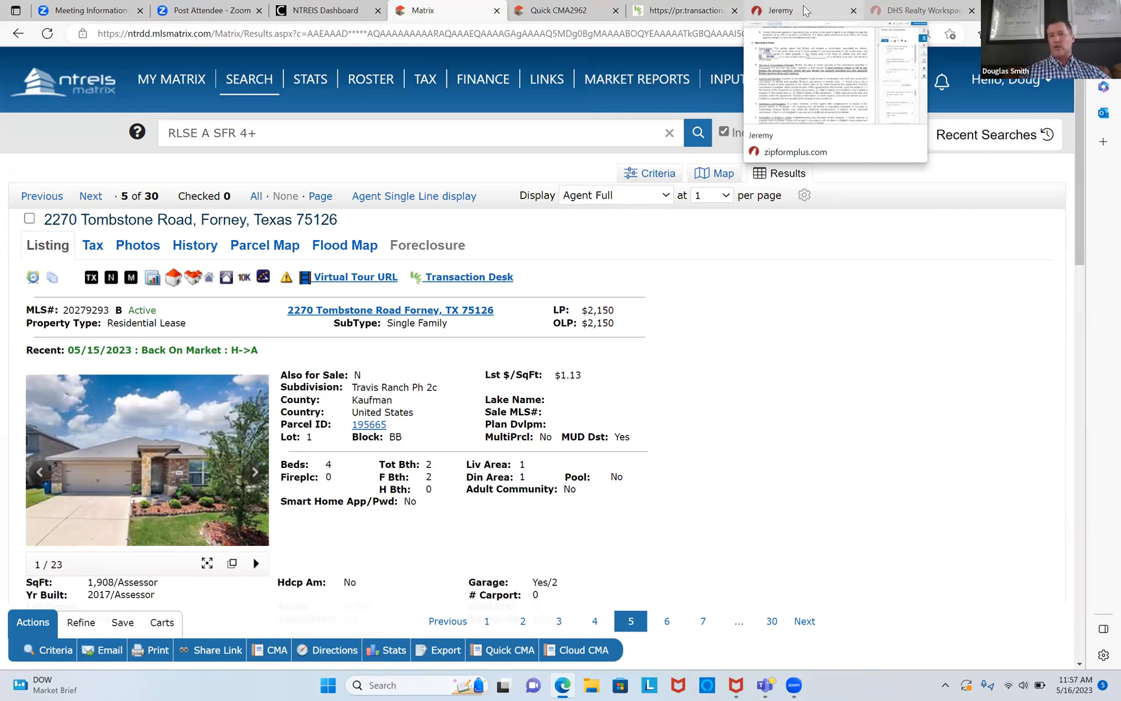
Step: Go back from the resale form to the transaction documents and sign out of zipForm
left_click(804, 10)
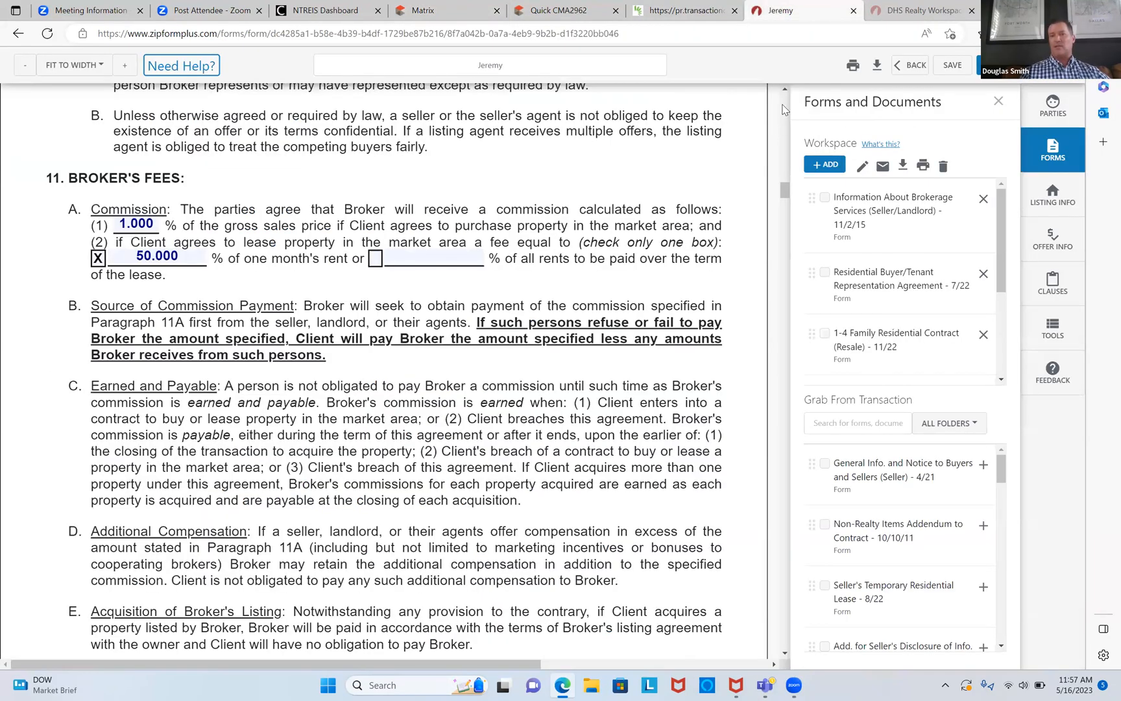
scroll(783, 107, "up", 15)
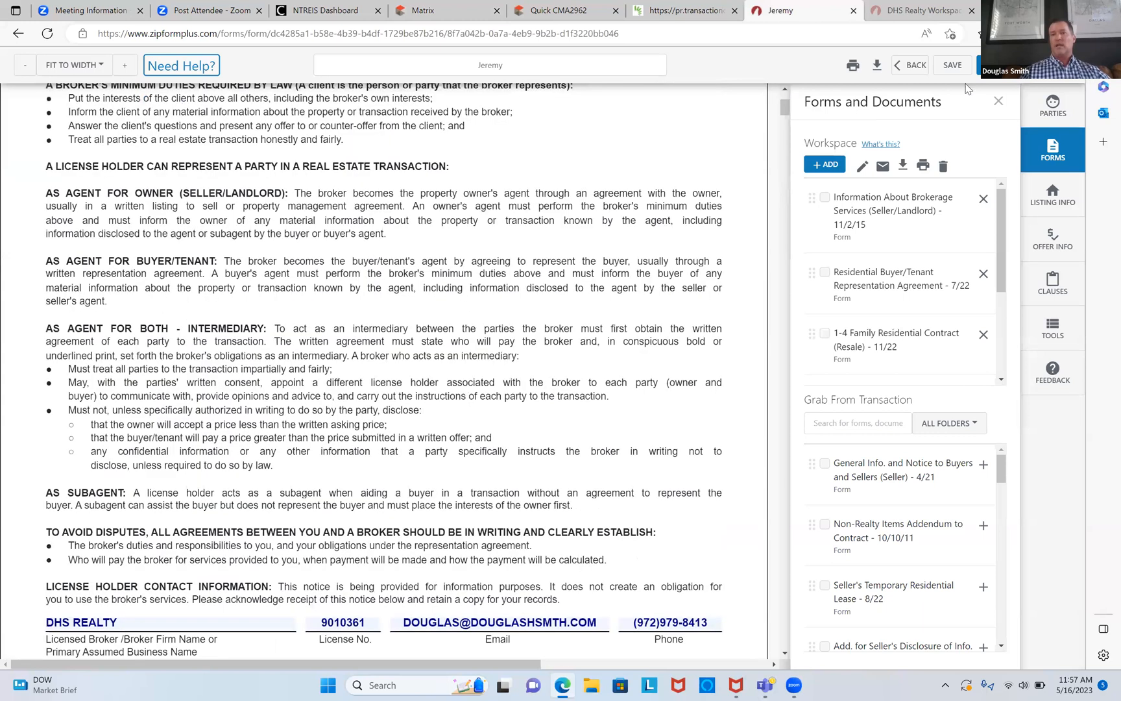
left_click(914, 66)
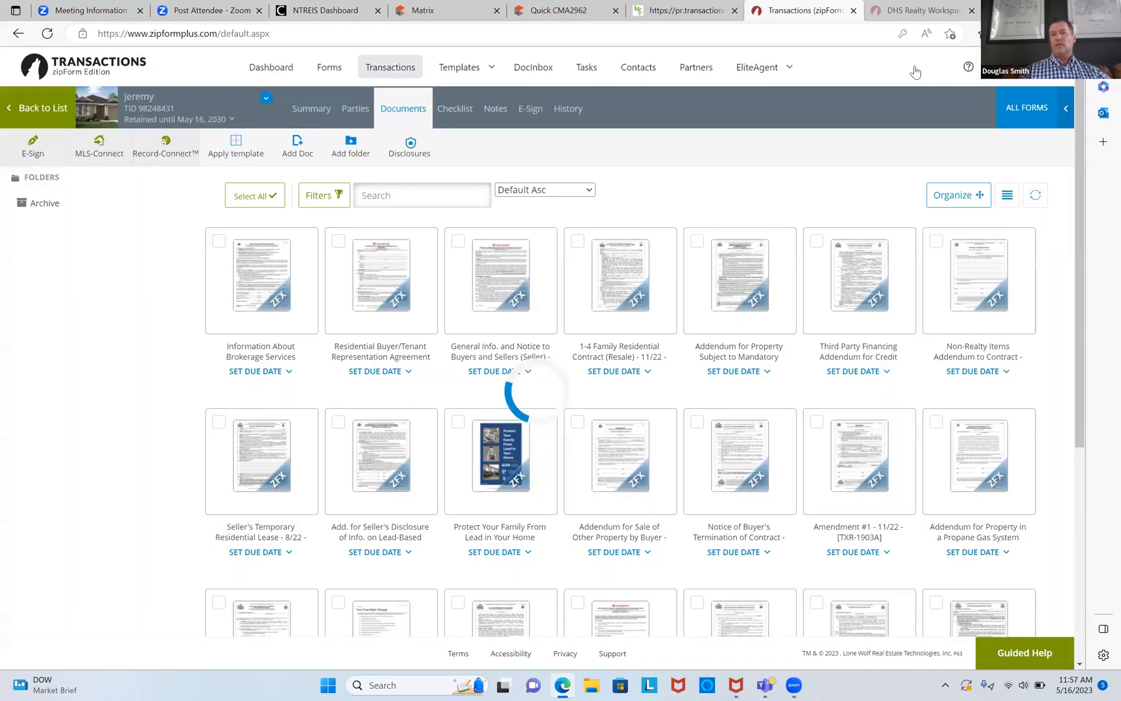
left_click(1036, 68)
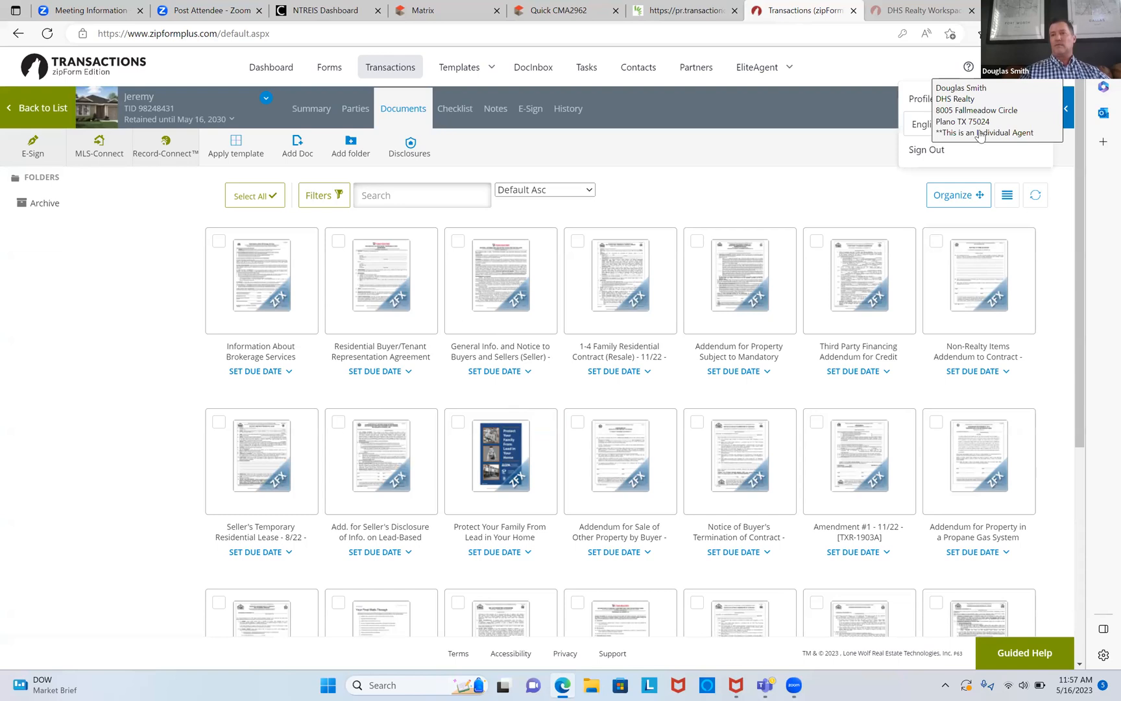
left_click(924, 150)
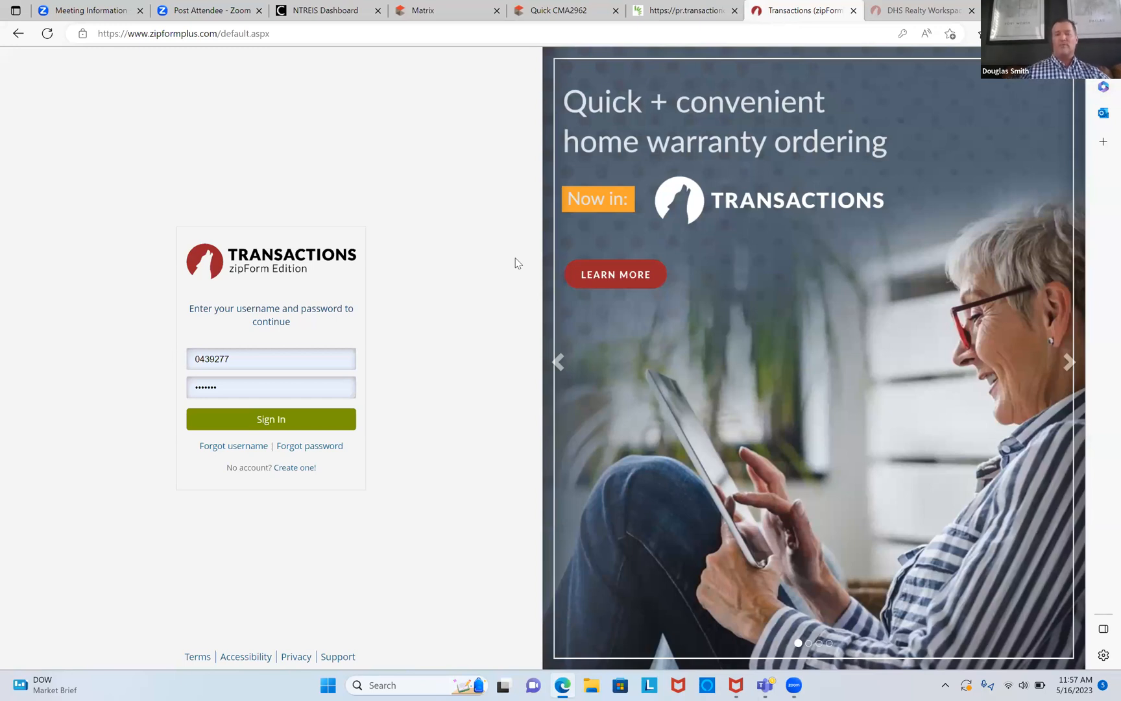
Step: Navigate to texasrealestate.com and launch zipForm from its top-right button
left_click(556, 36)
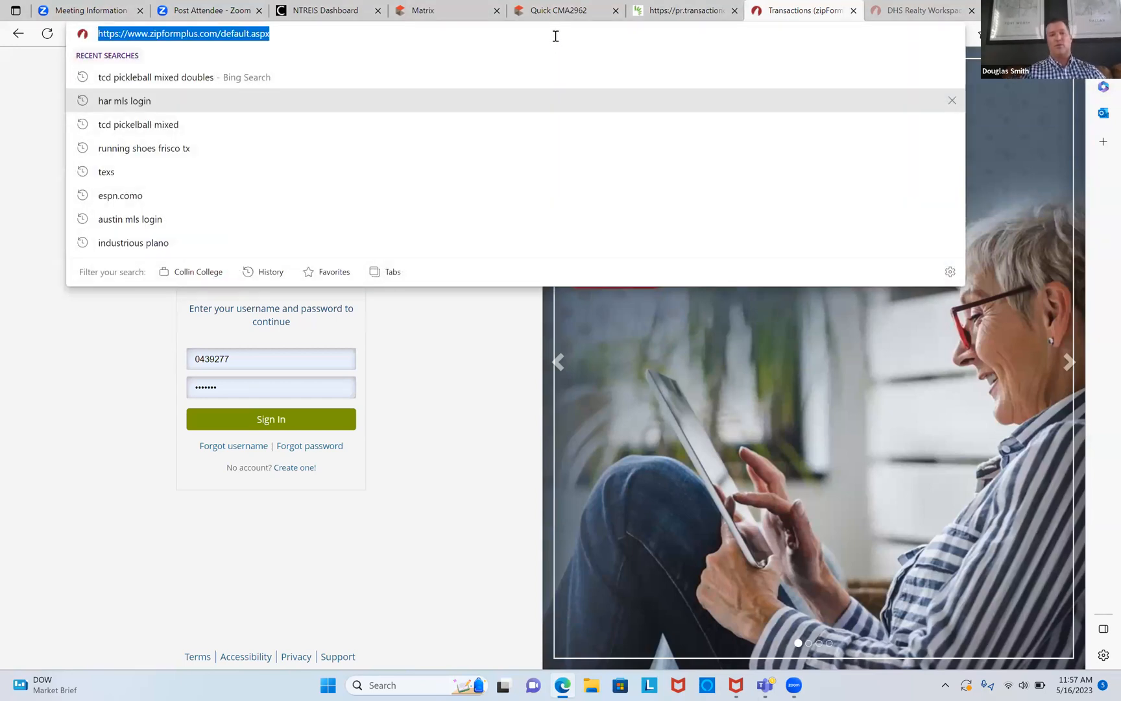
type("tex")
key("Return")
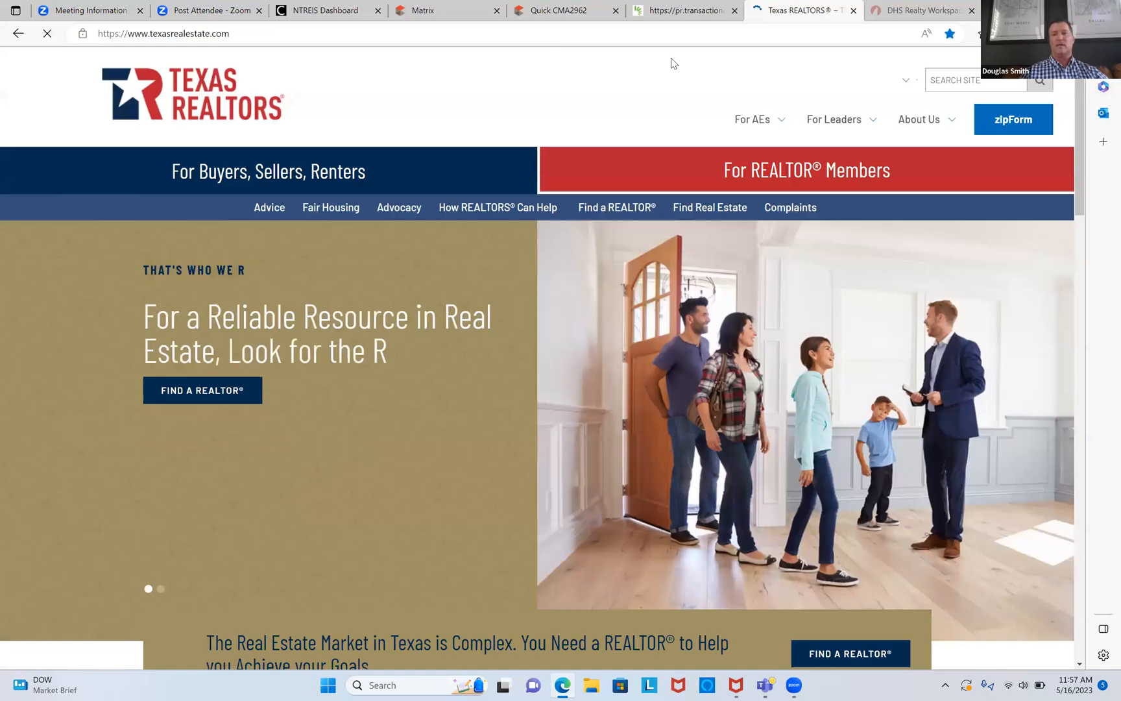
mouse_move(925, 130)
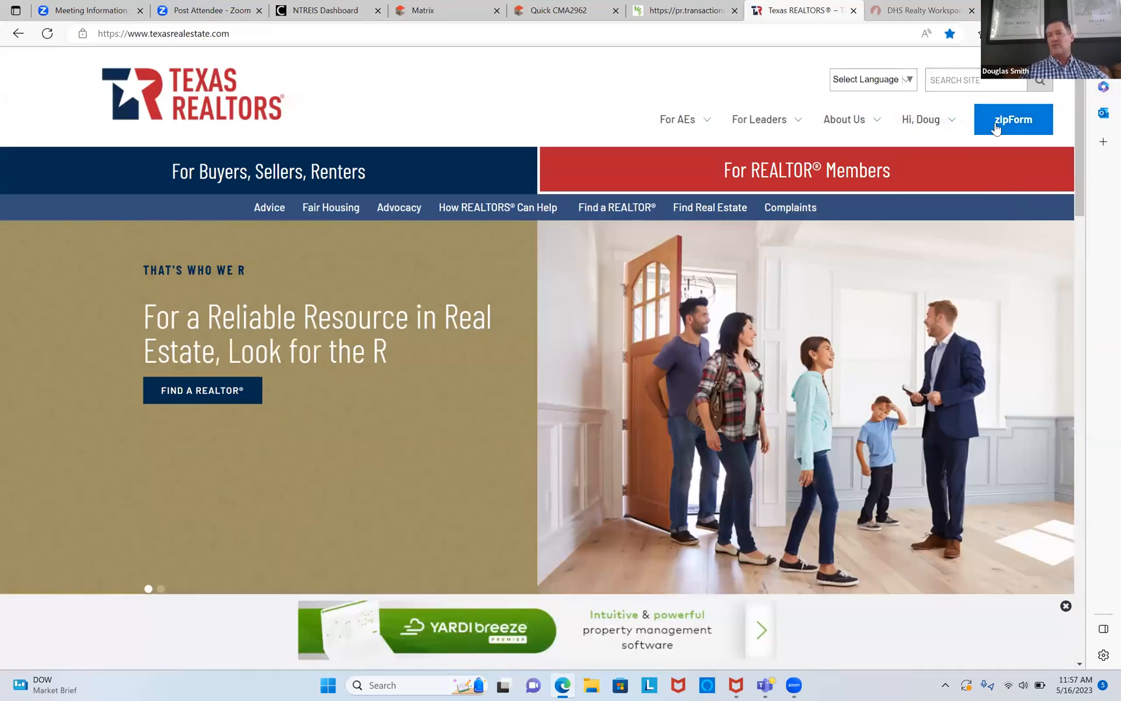
left_click(997, 127)
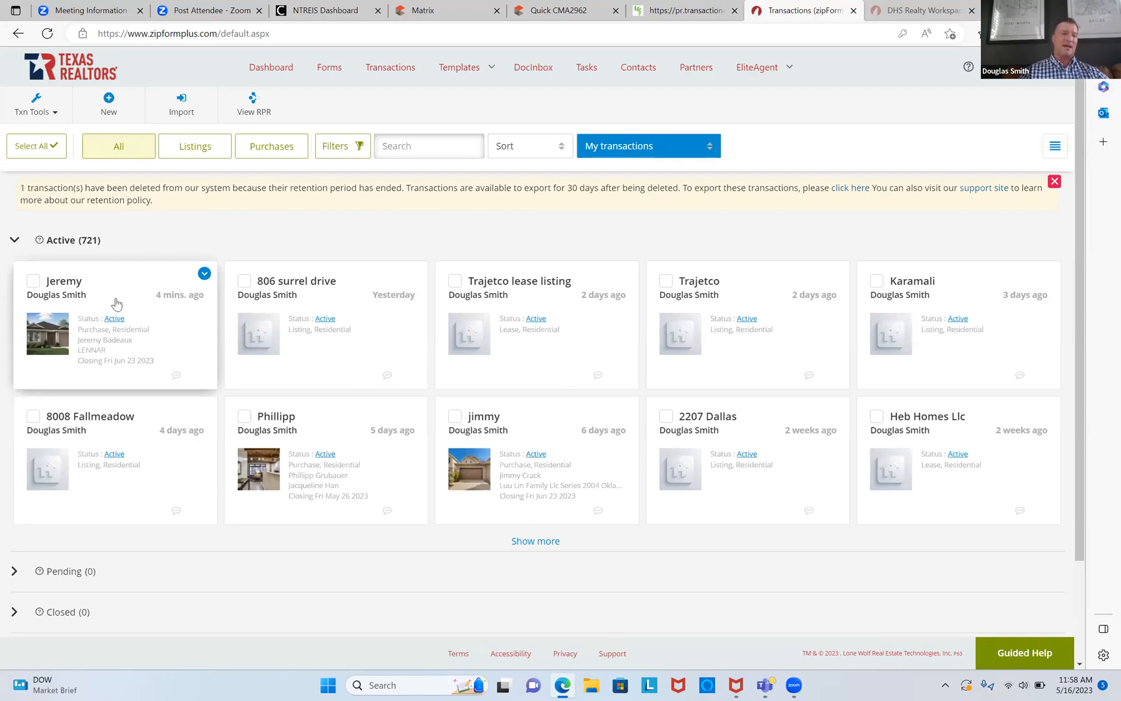
Step: Start a new lease transaction and name it after the client
left_click(108, 109)
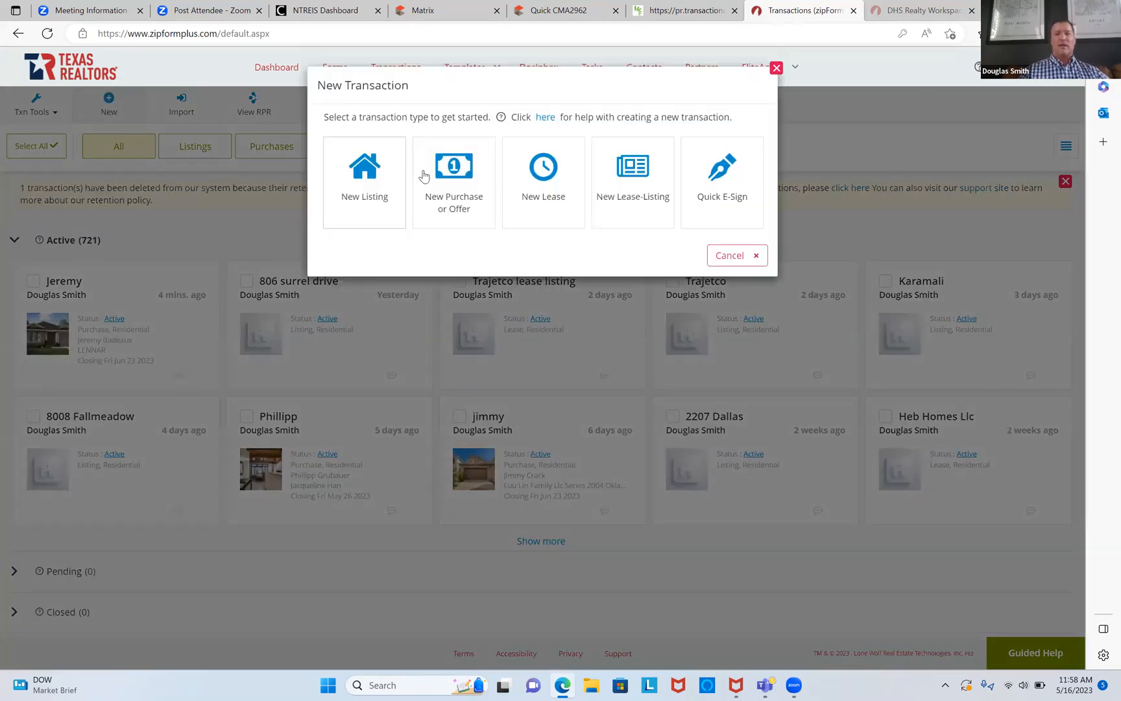
left_click(556, 183)
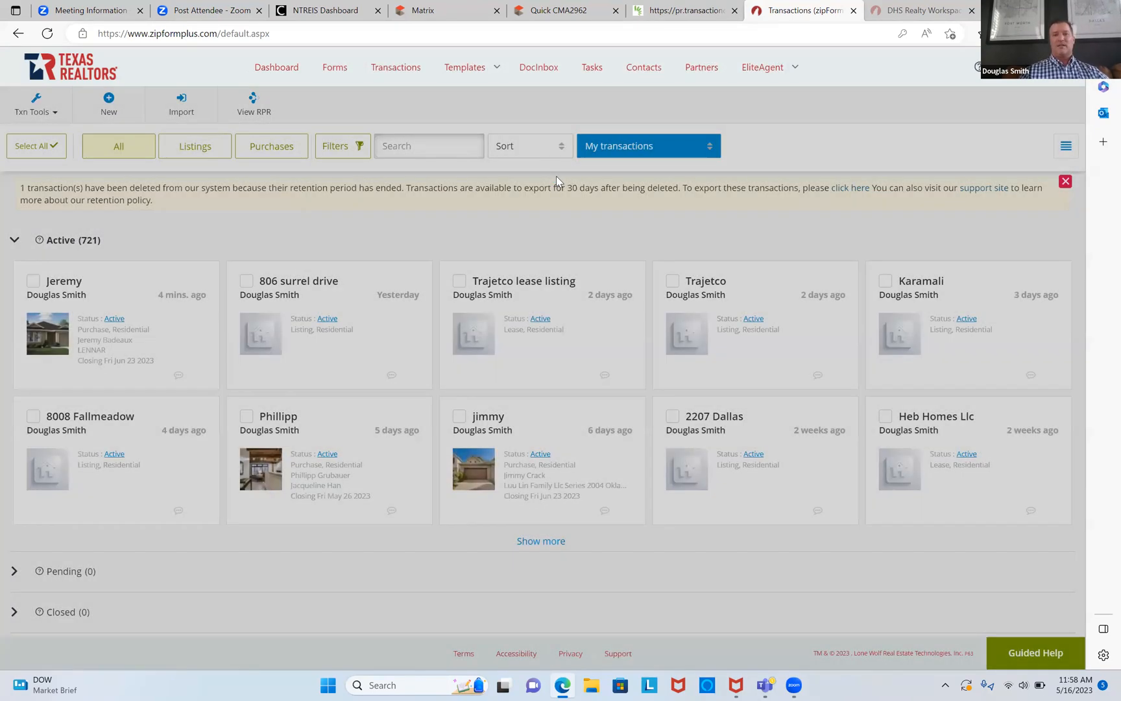
left_click(537, 140)
type("JEREMEY")
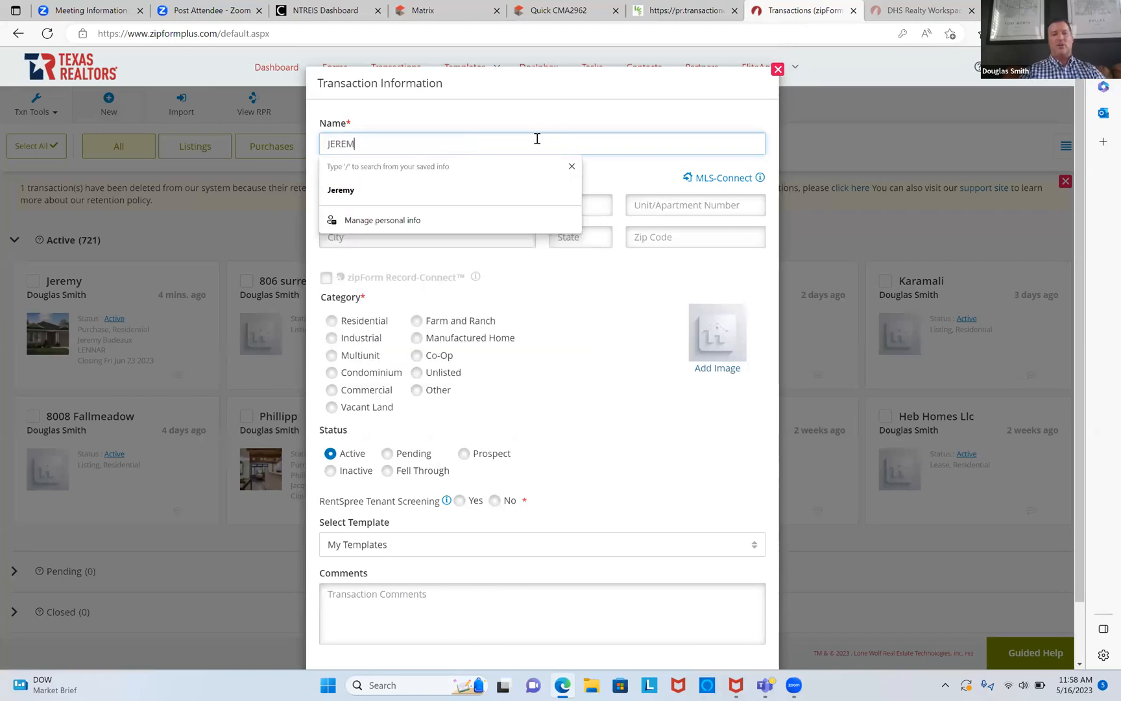
key("BackSpace")
type("Y")
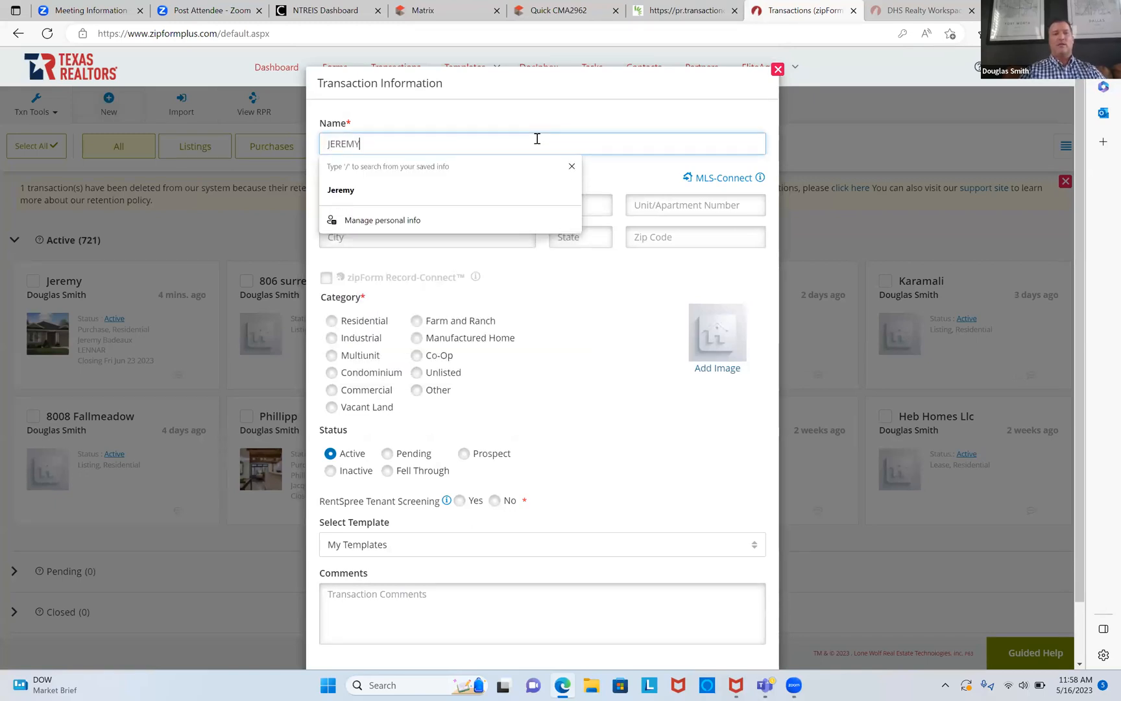
type("2")
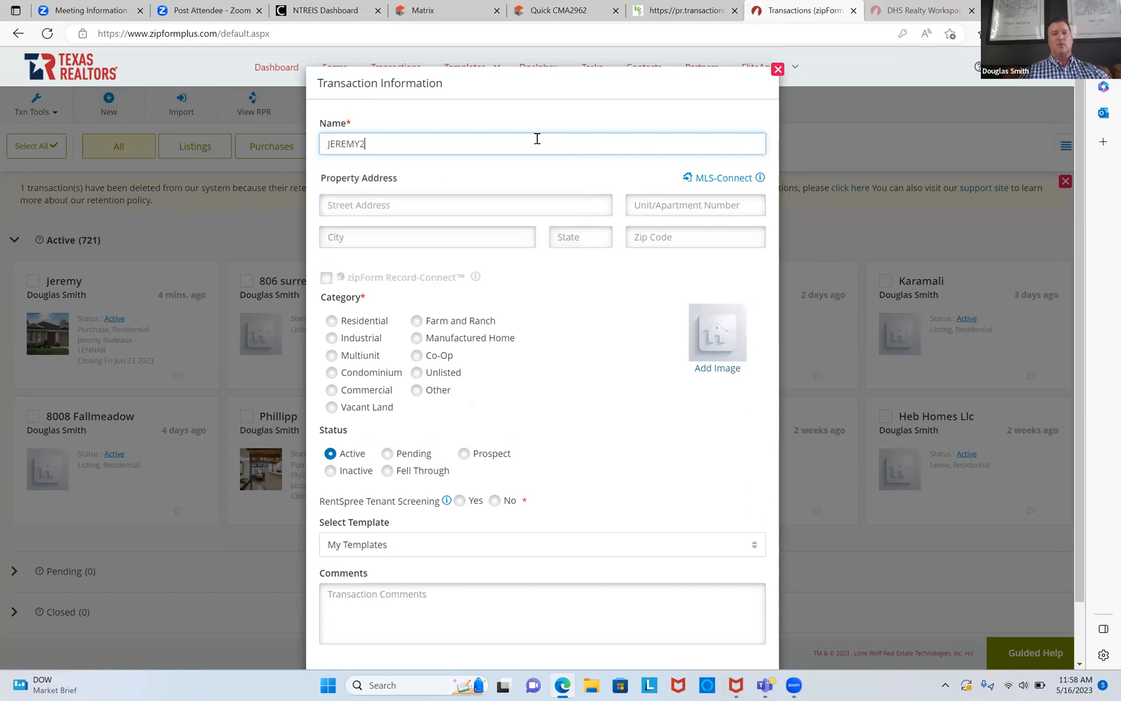
Step: Make it Residential, decline RentSpree screening, apply the Personal - TENANT/LANDLORD template, and save
left_click(331, 323)
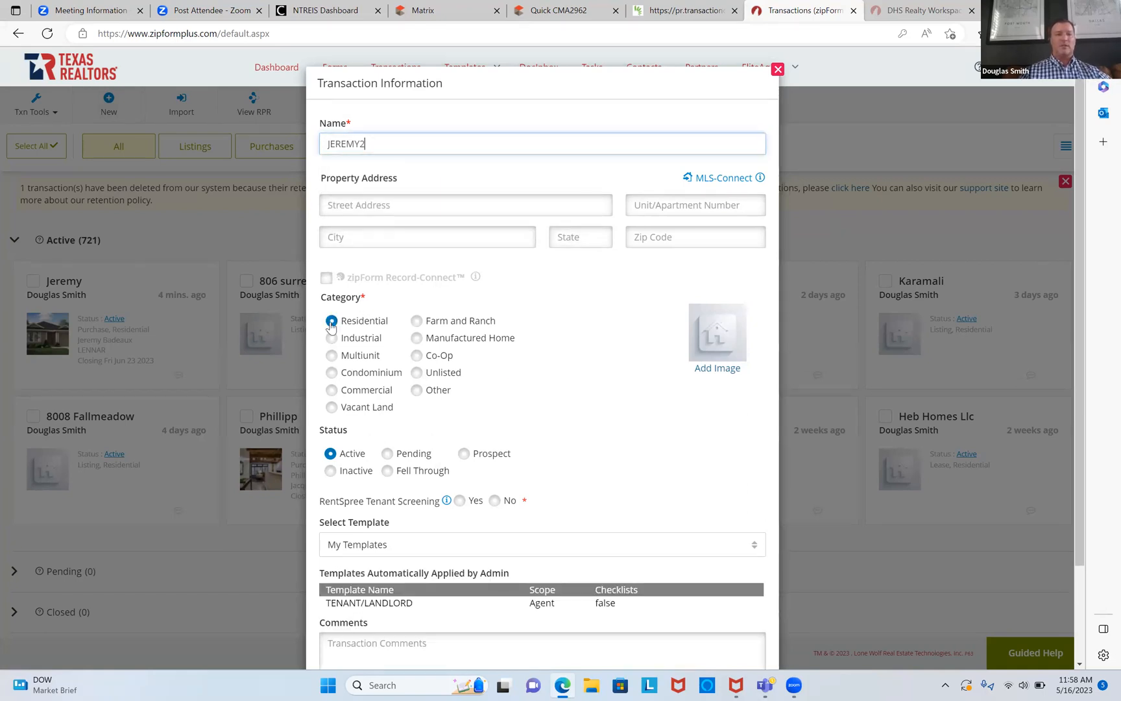
left_click(495, 501)
scroll(493, 505, "down", 2)
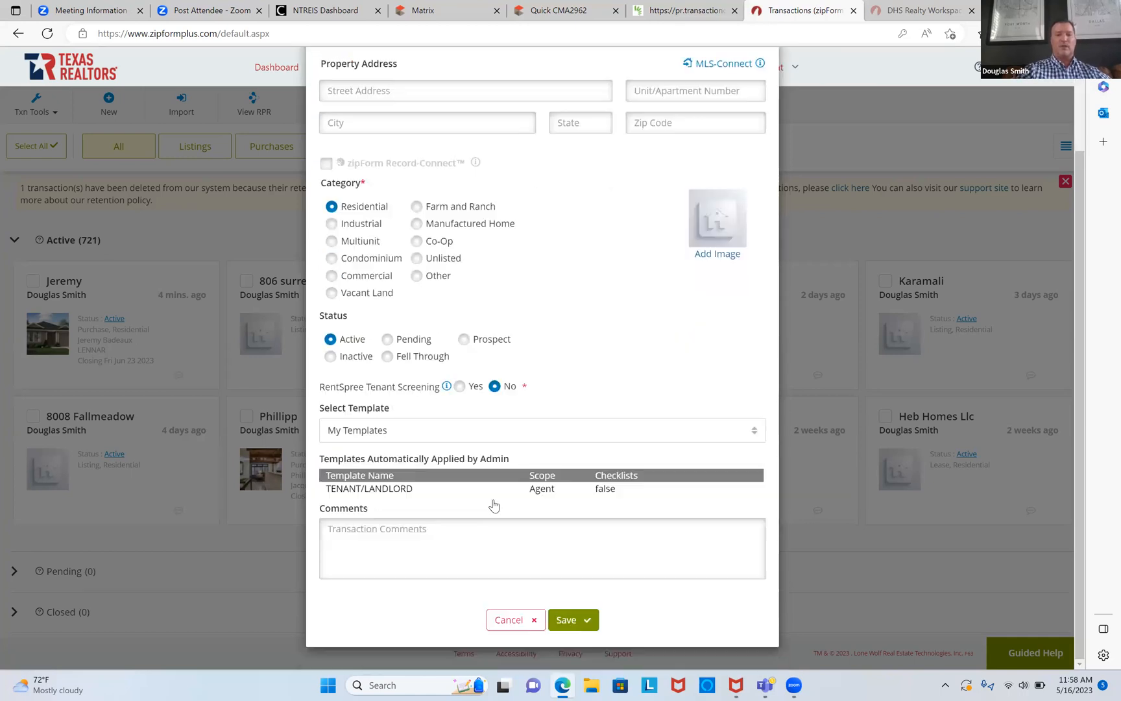
left_click(487, 433)
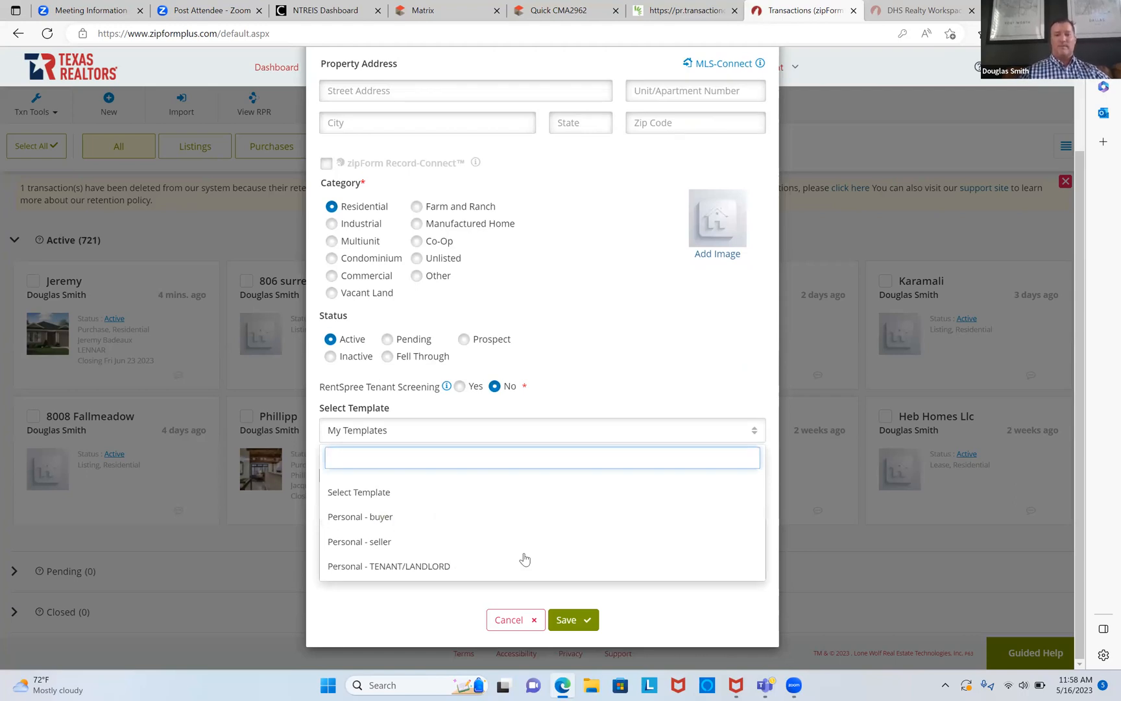
left_click(445, 565)
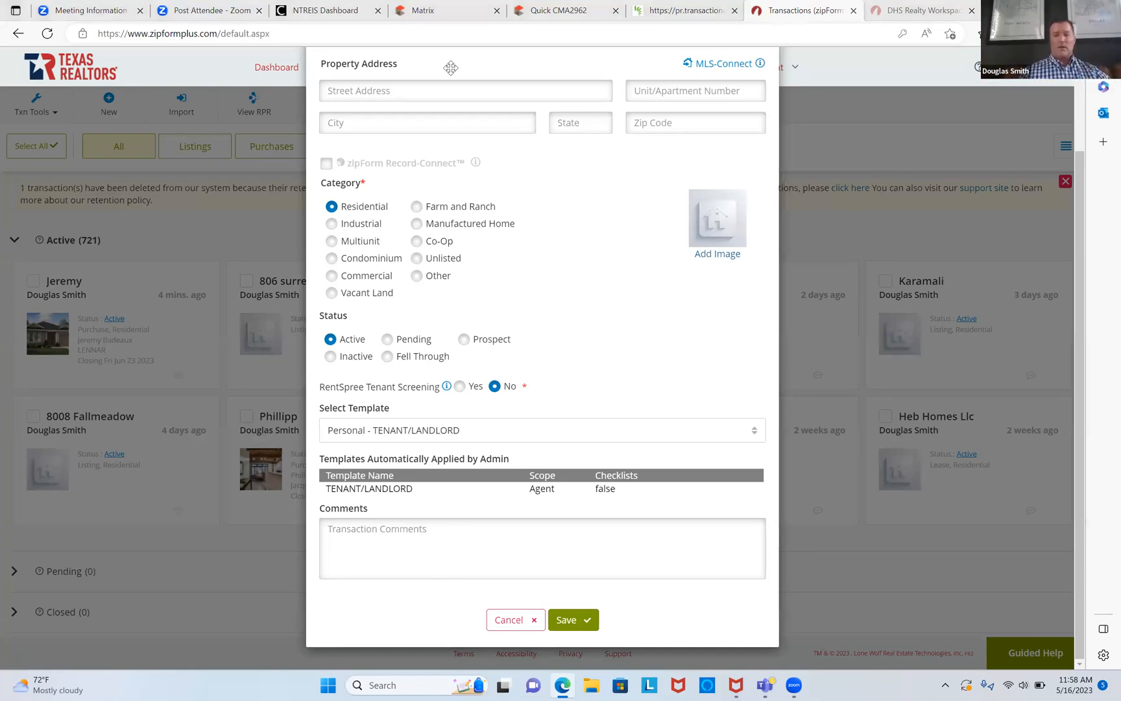
left_click(568, 622)
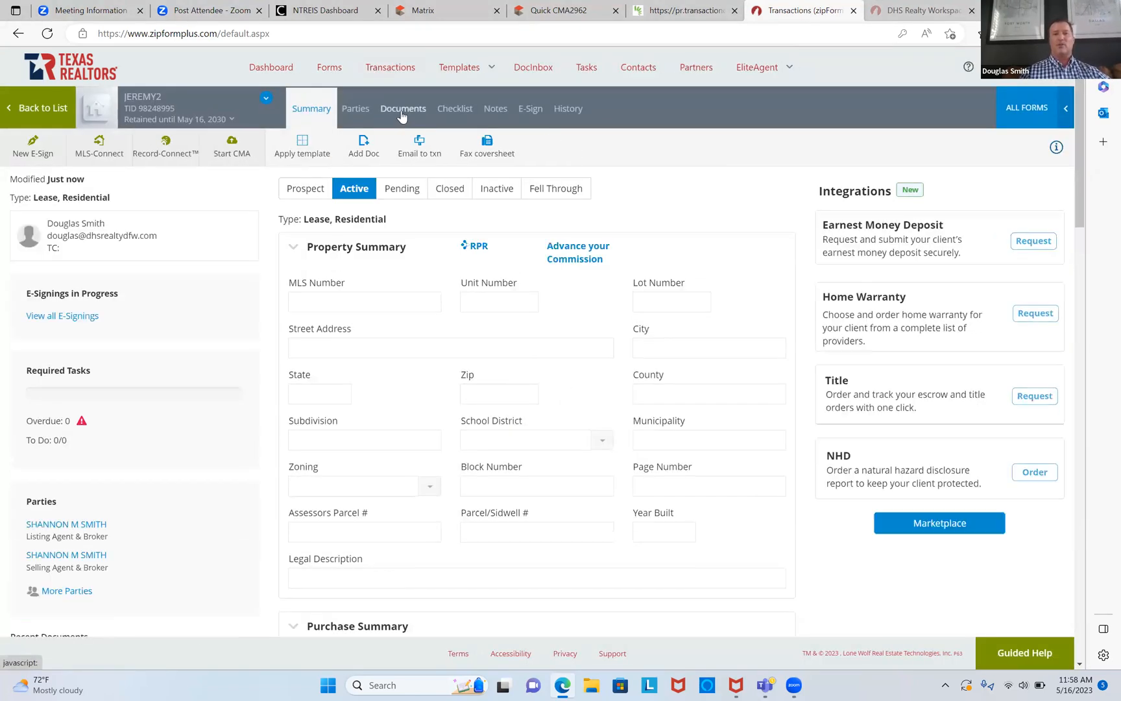
Step: Open the Residential Lease Application #1 (Agent) from the transaction's documents in the new form editor
left_click(402, 113)
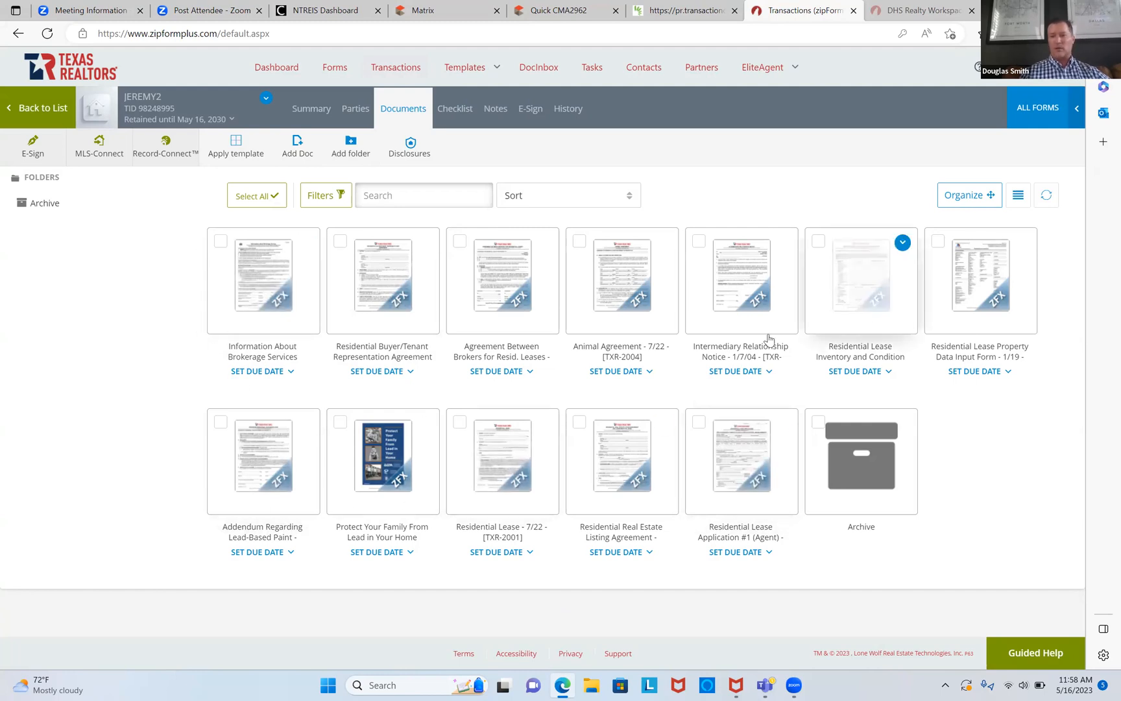
left_click(746, 466)
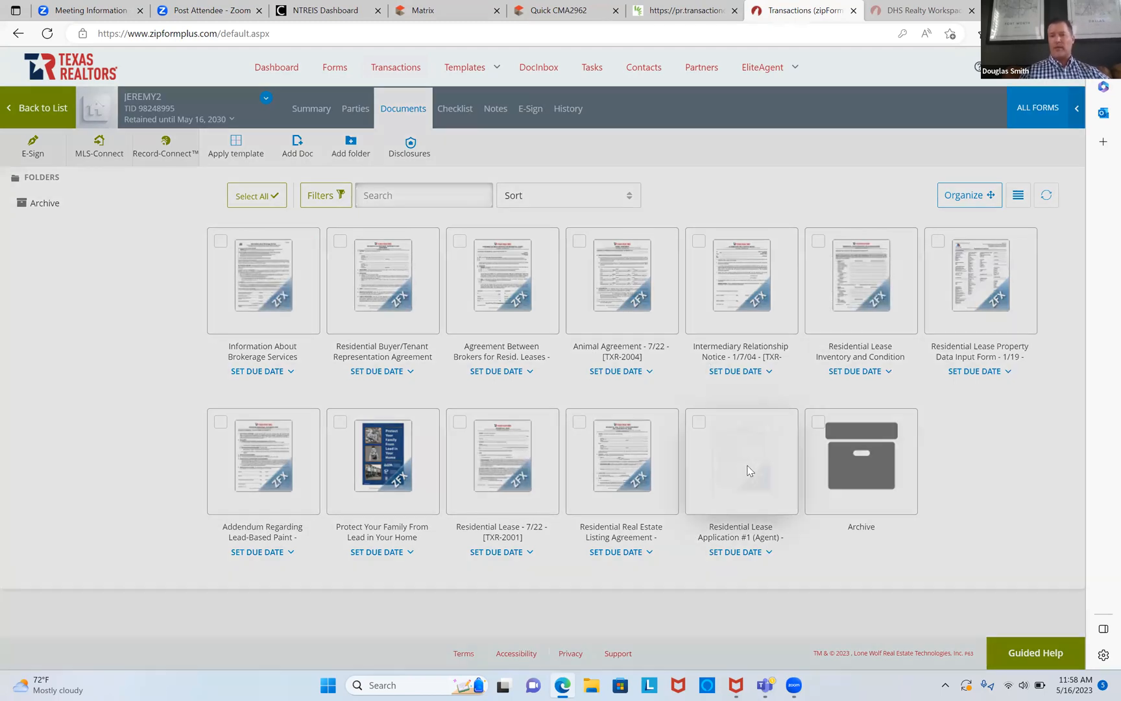
left_click(695, 213)
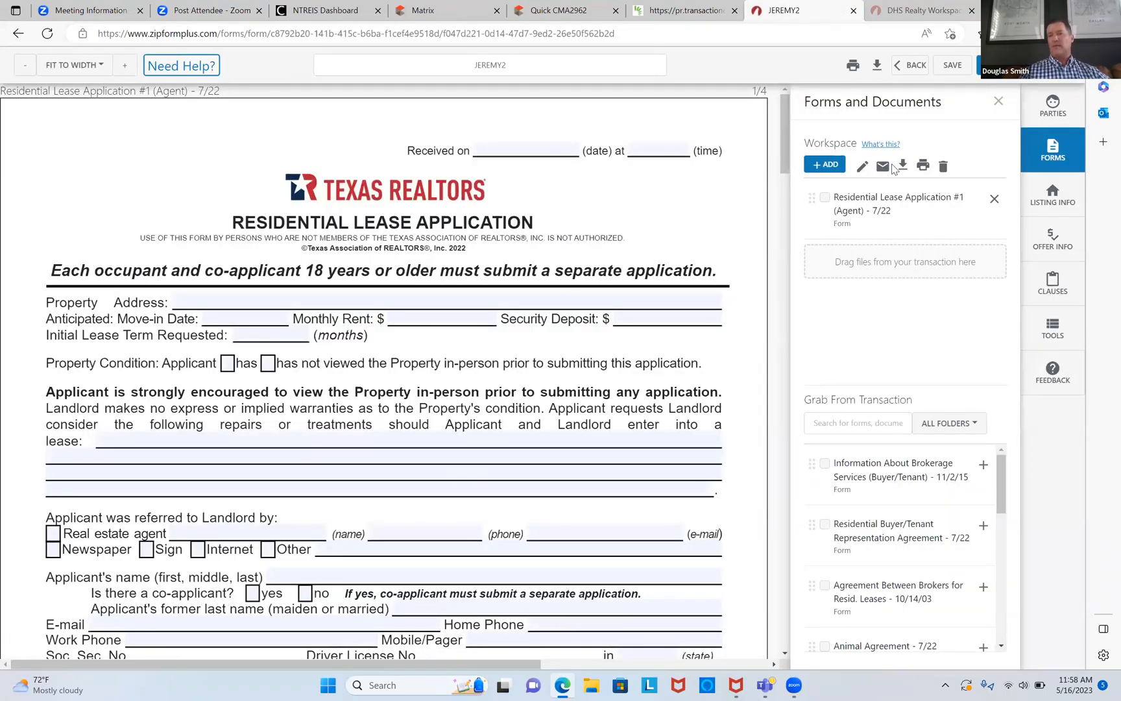
left_click(882, 167)
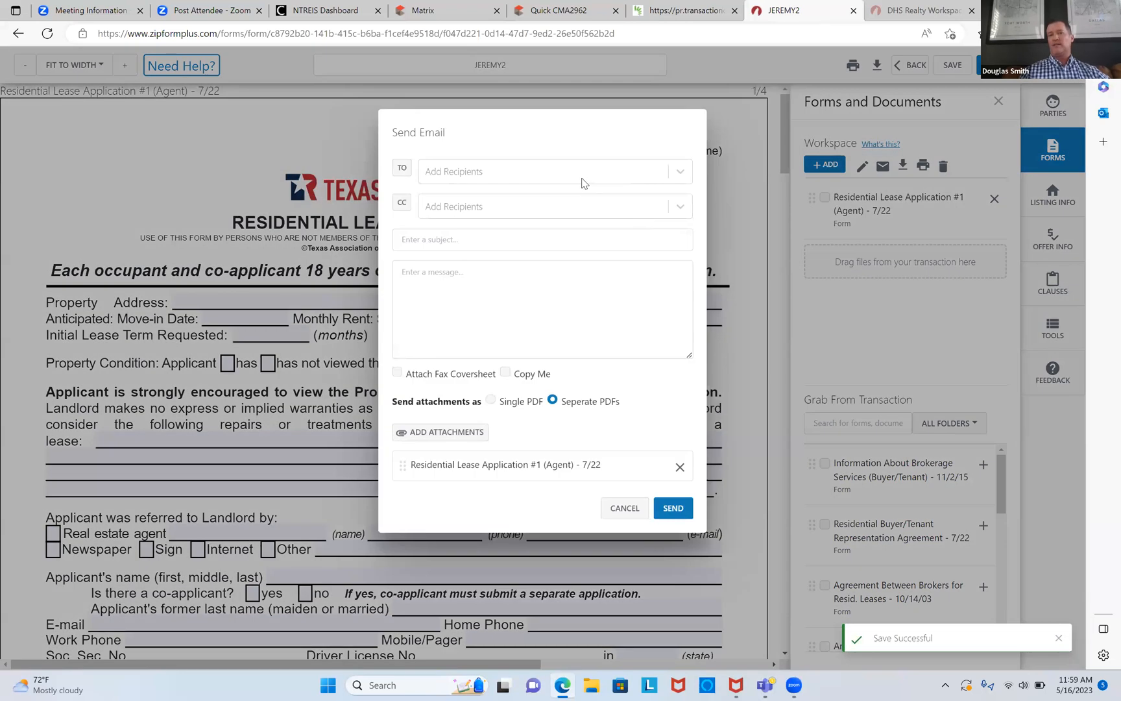
Step: Send the client's e-mail the application with subject 'PRINT, FILL OUT, INITIAL AND SIGN, SCAN BACK TO ME' and 'Hi'
left_click(579, 174)
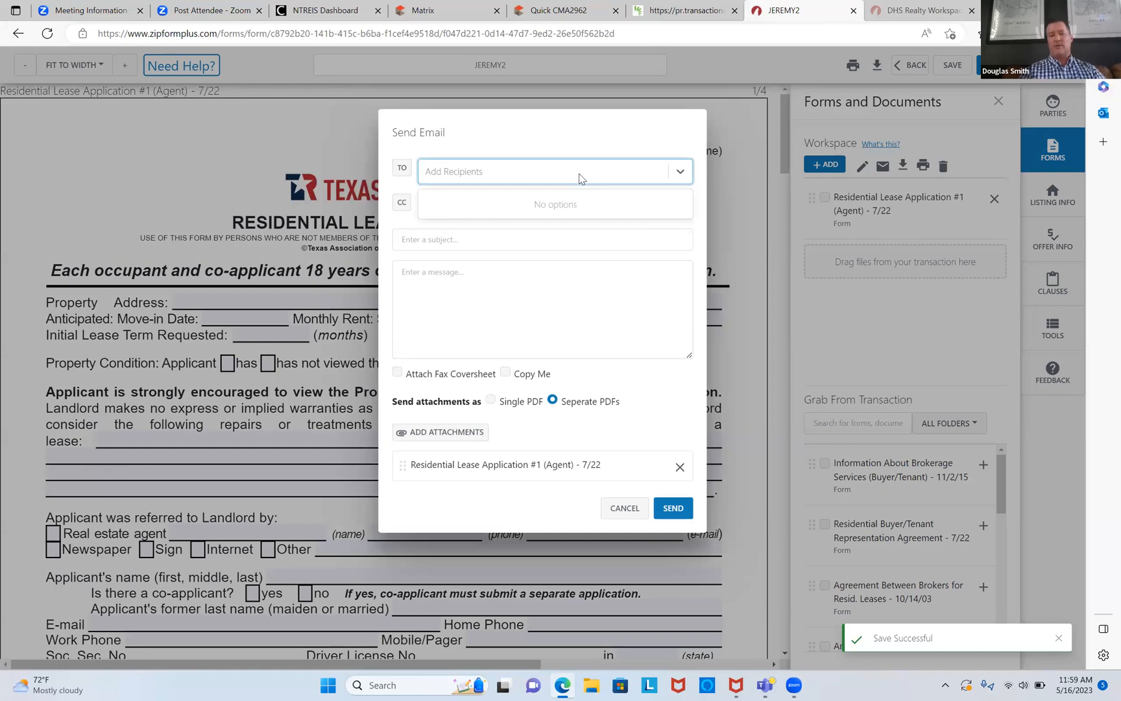
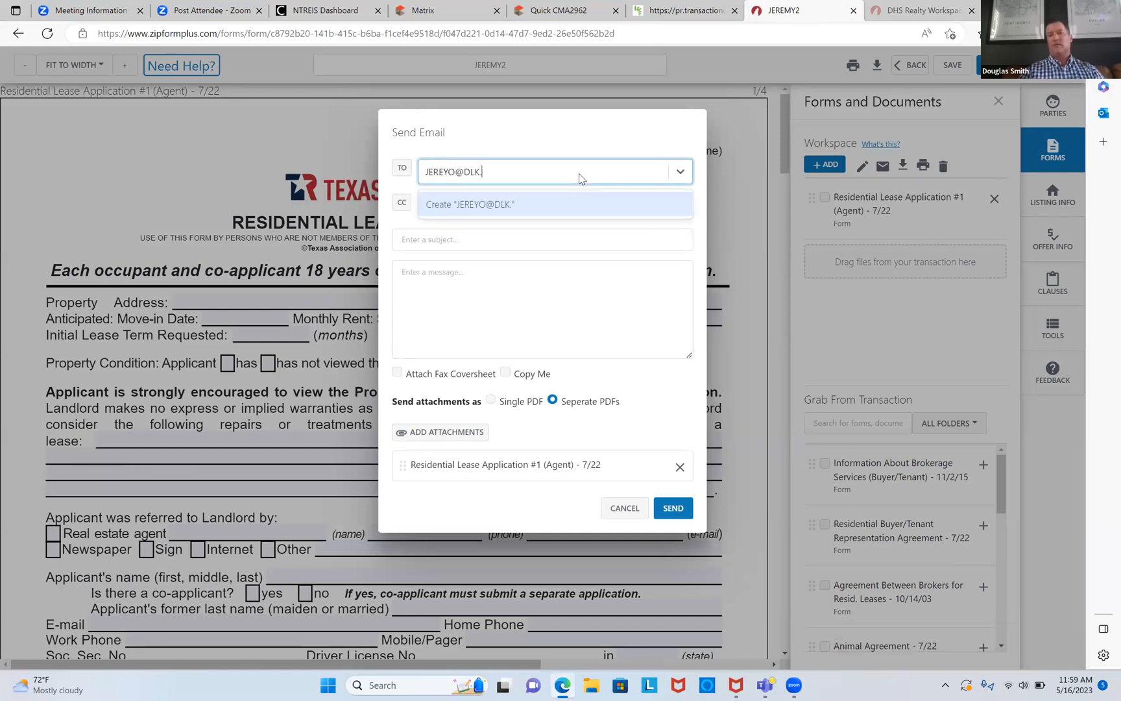
left_click(560, 198)
left_click(555, 236)
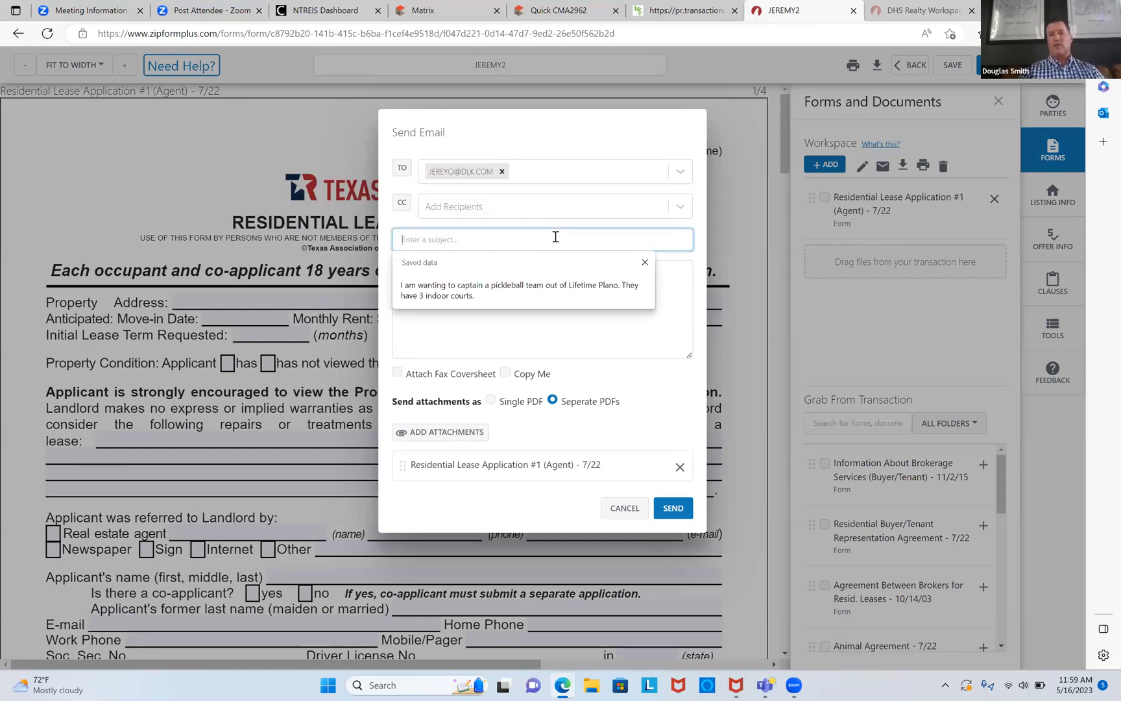
type("PRINT")
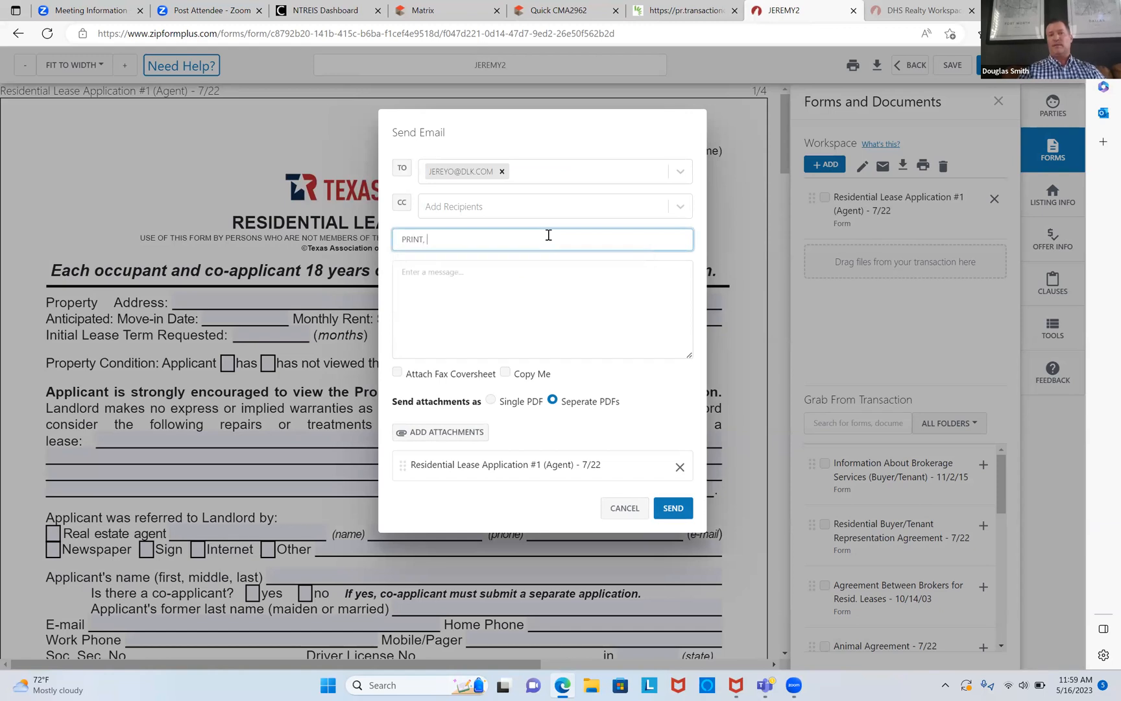
type(", FILL OUT, INITIAL AND SI")
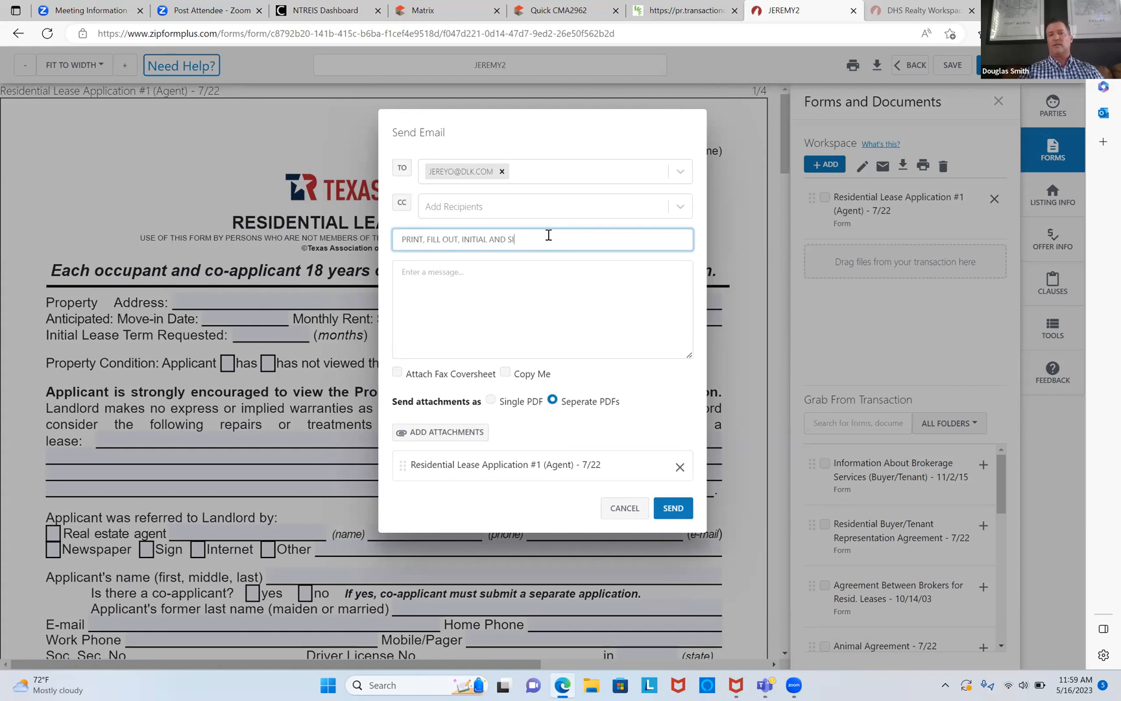
type("GN, SCAN BACK TO ME.")
left_click(536, 297)
type("Hi")
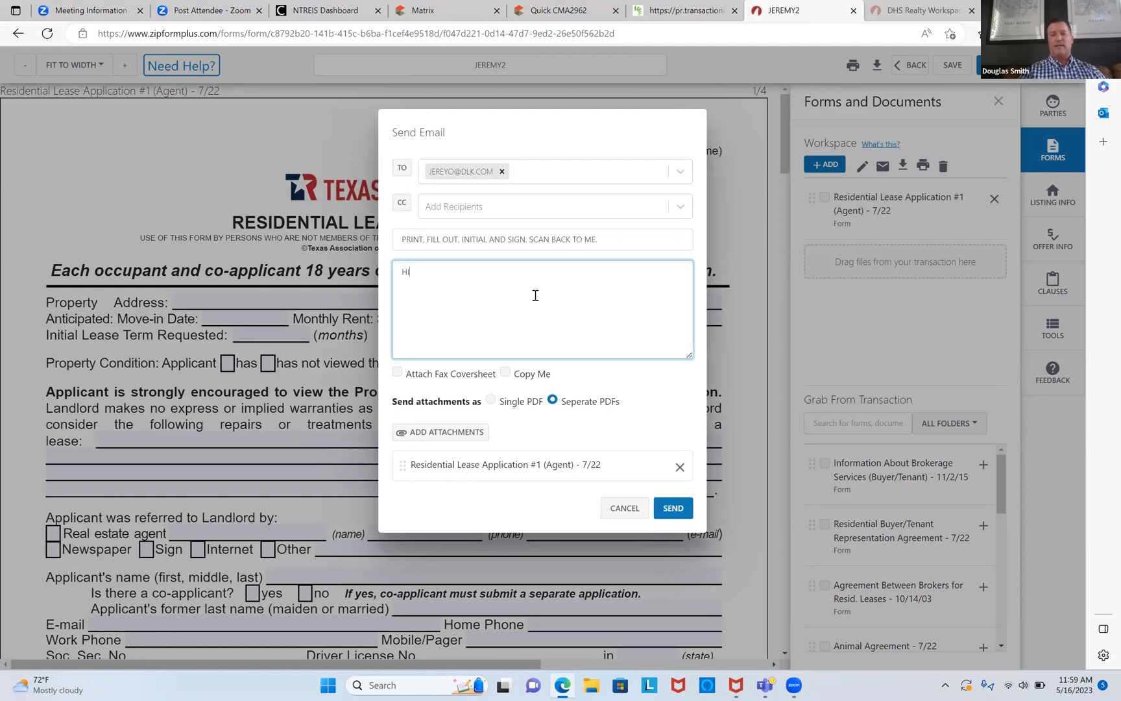
left_click(668, 510)
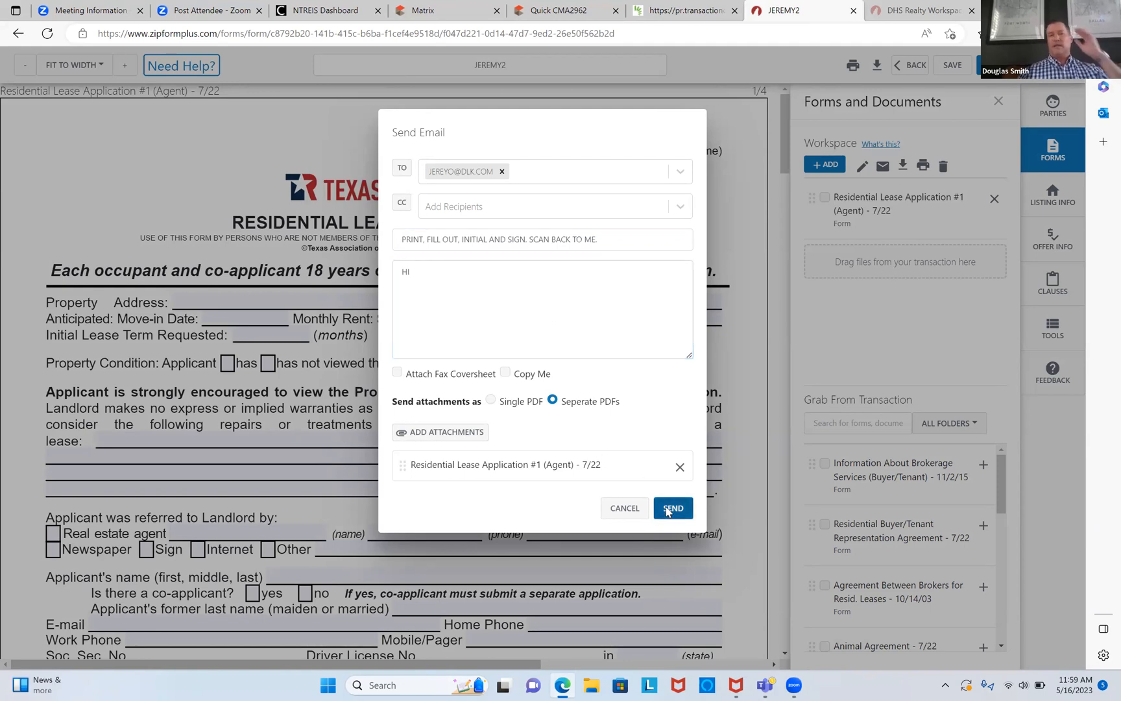